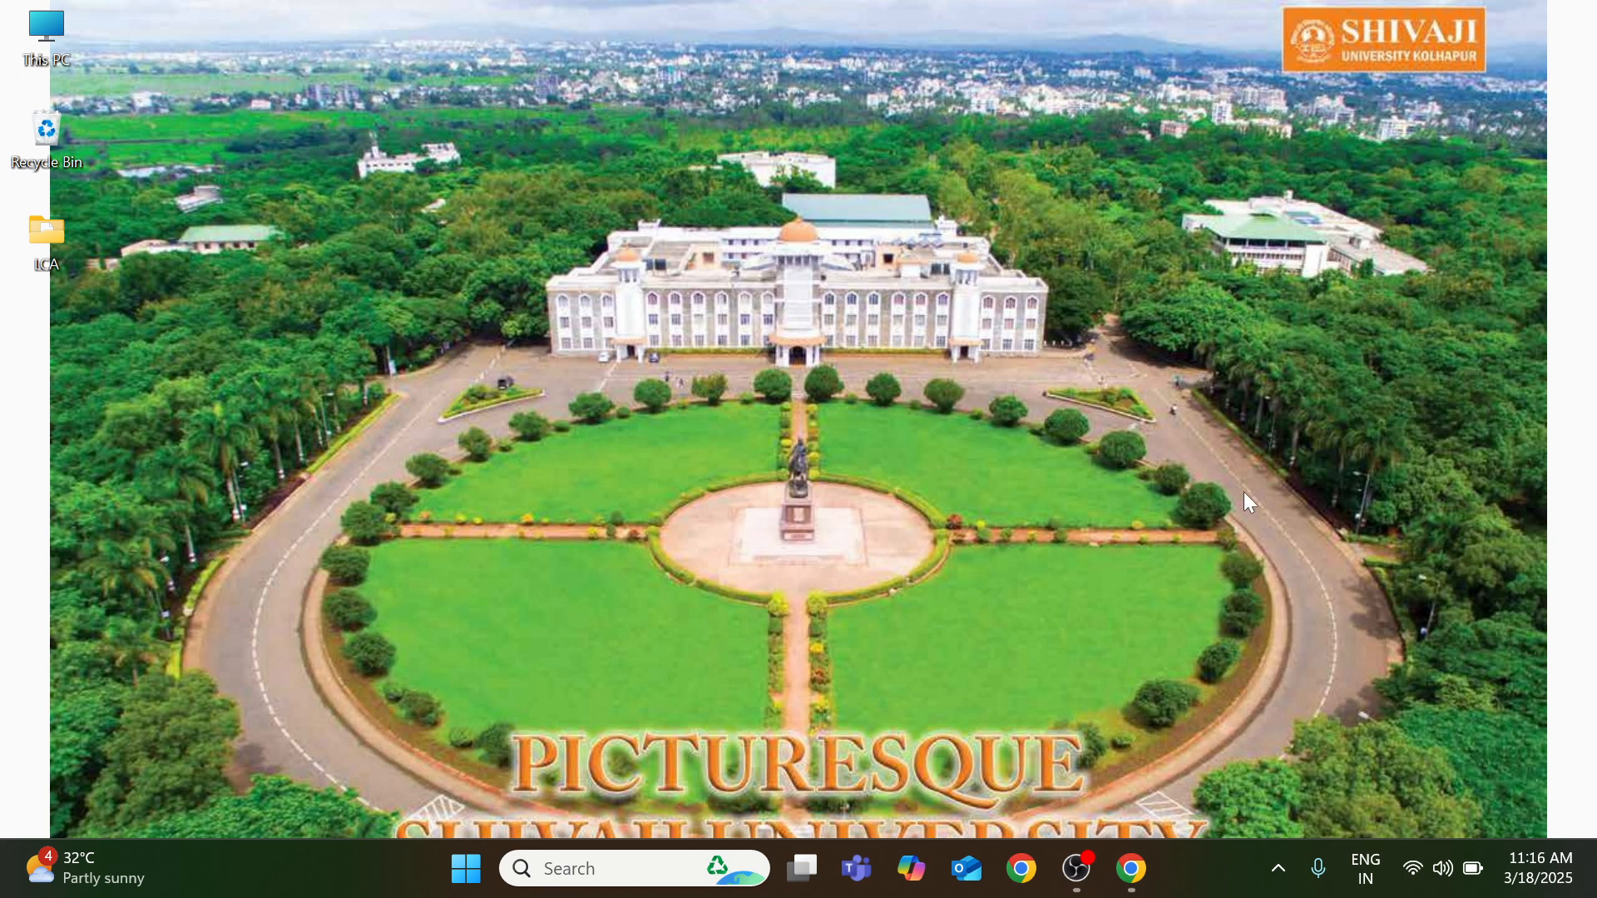
Search the web for "download openlca", open the openLCA.org download page and view its Windows download section.
{"action": "left_click", "coordinate": [1132, 877]}
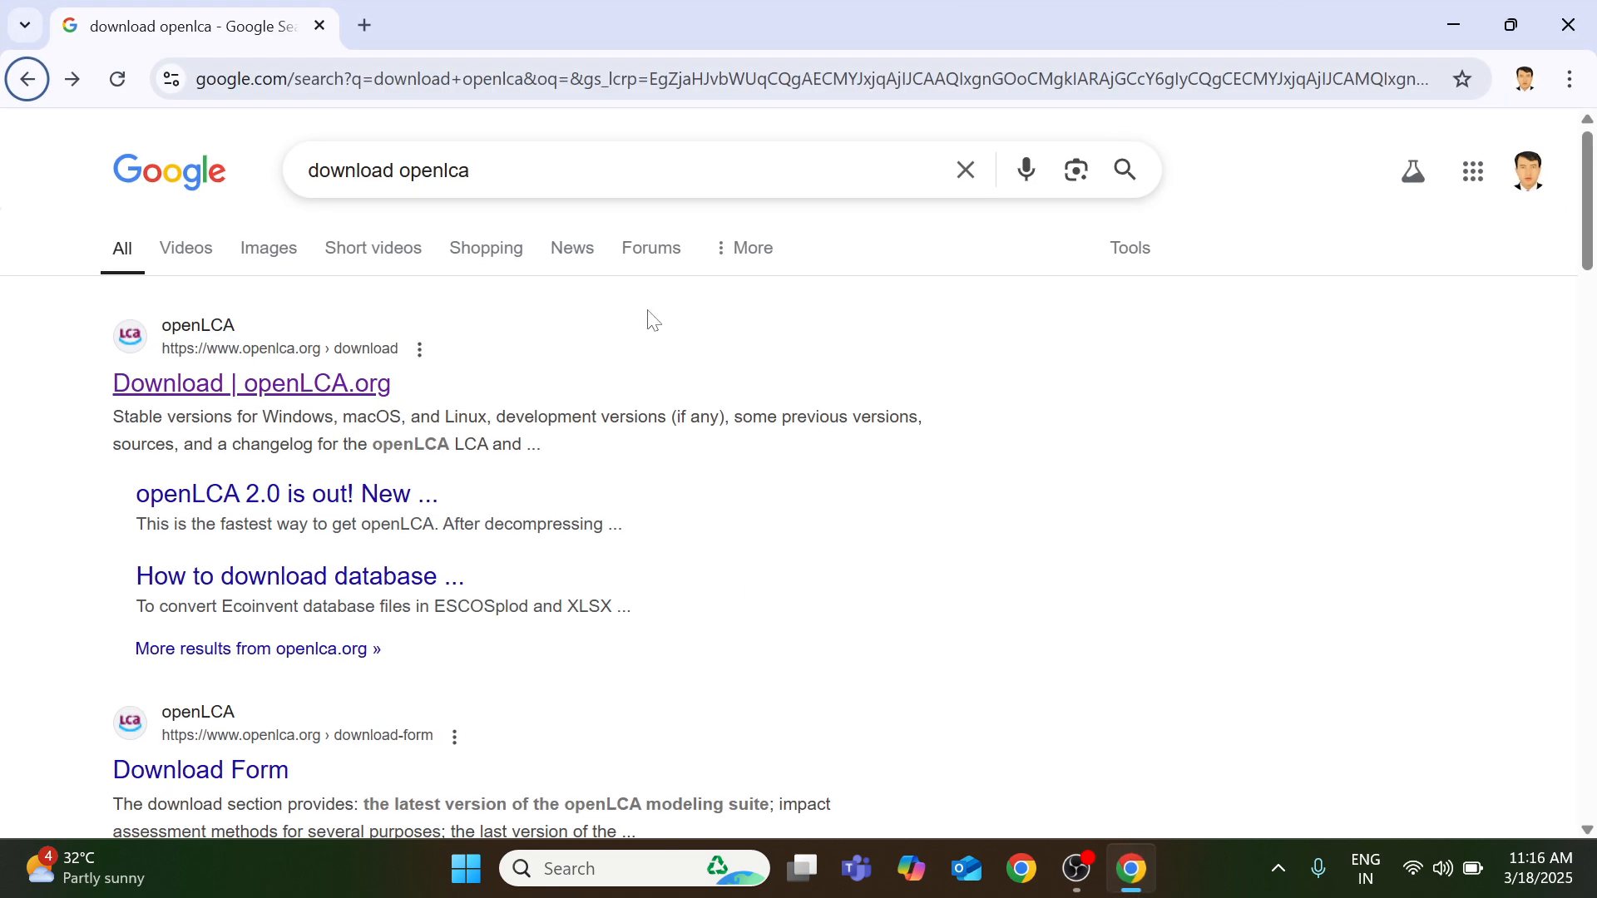
{"action": "left_click", "coordinate": [483, 171]}
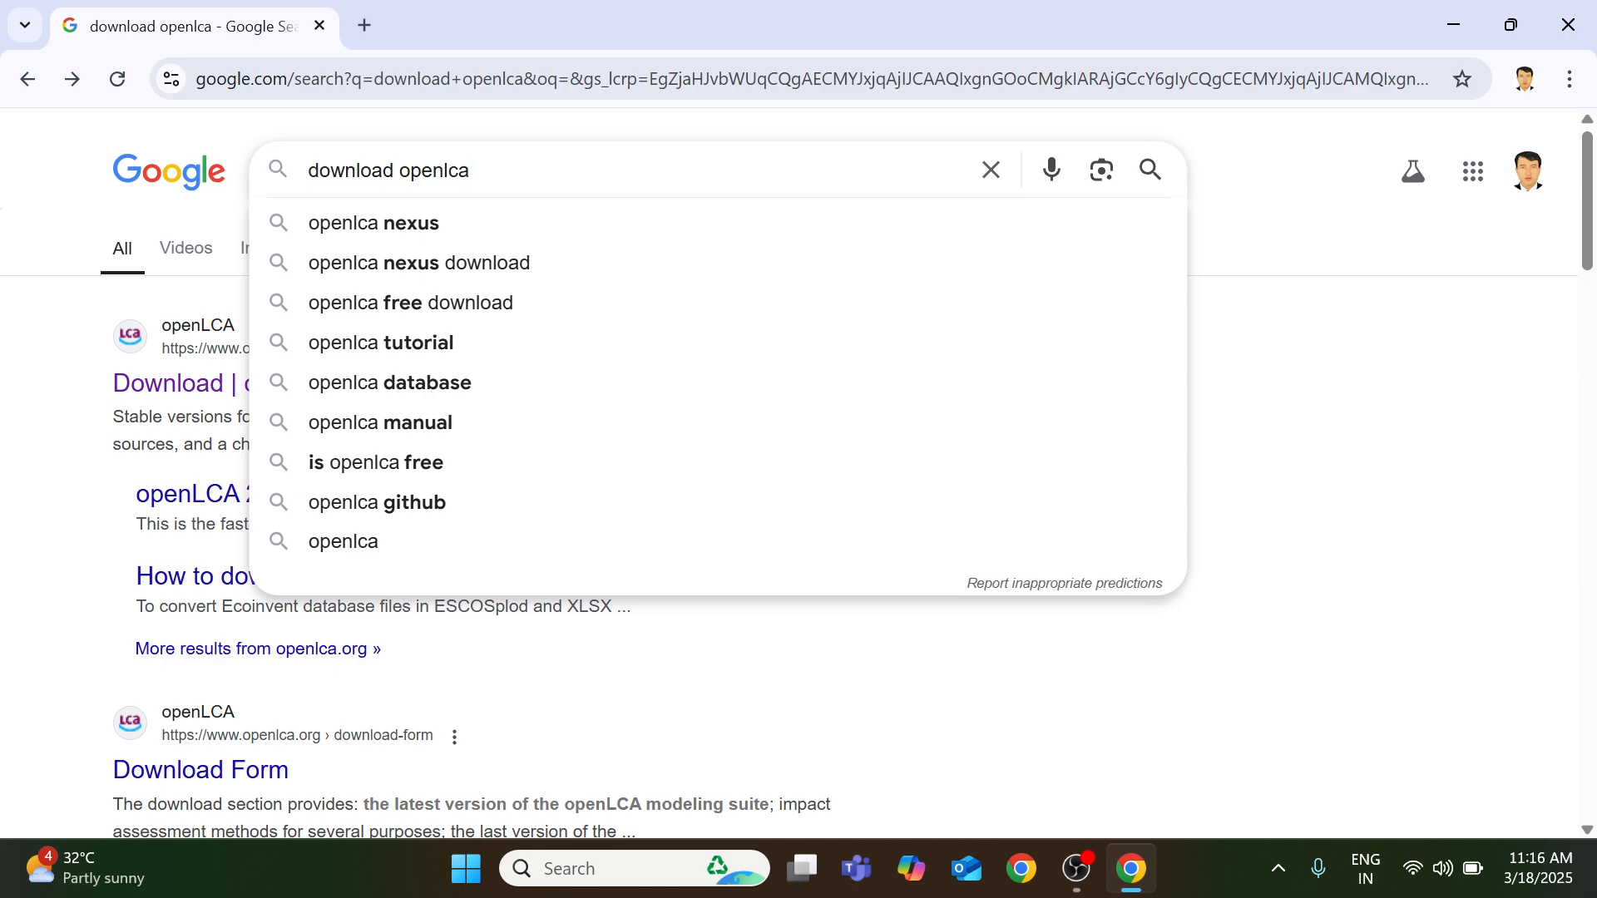
{"action": "key", "text": "Return"}
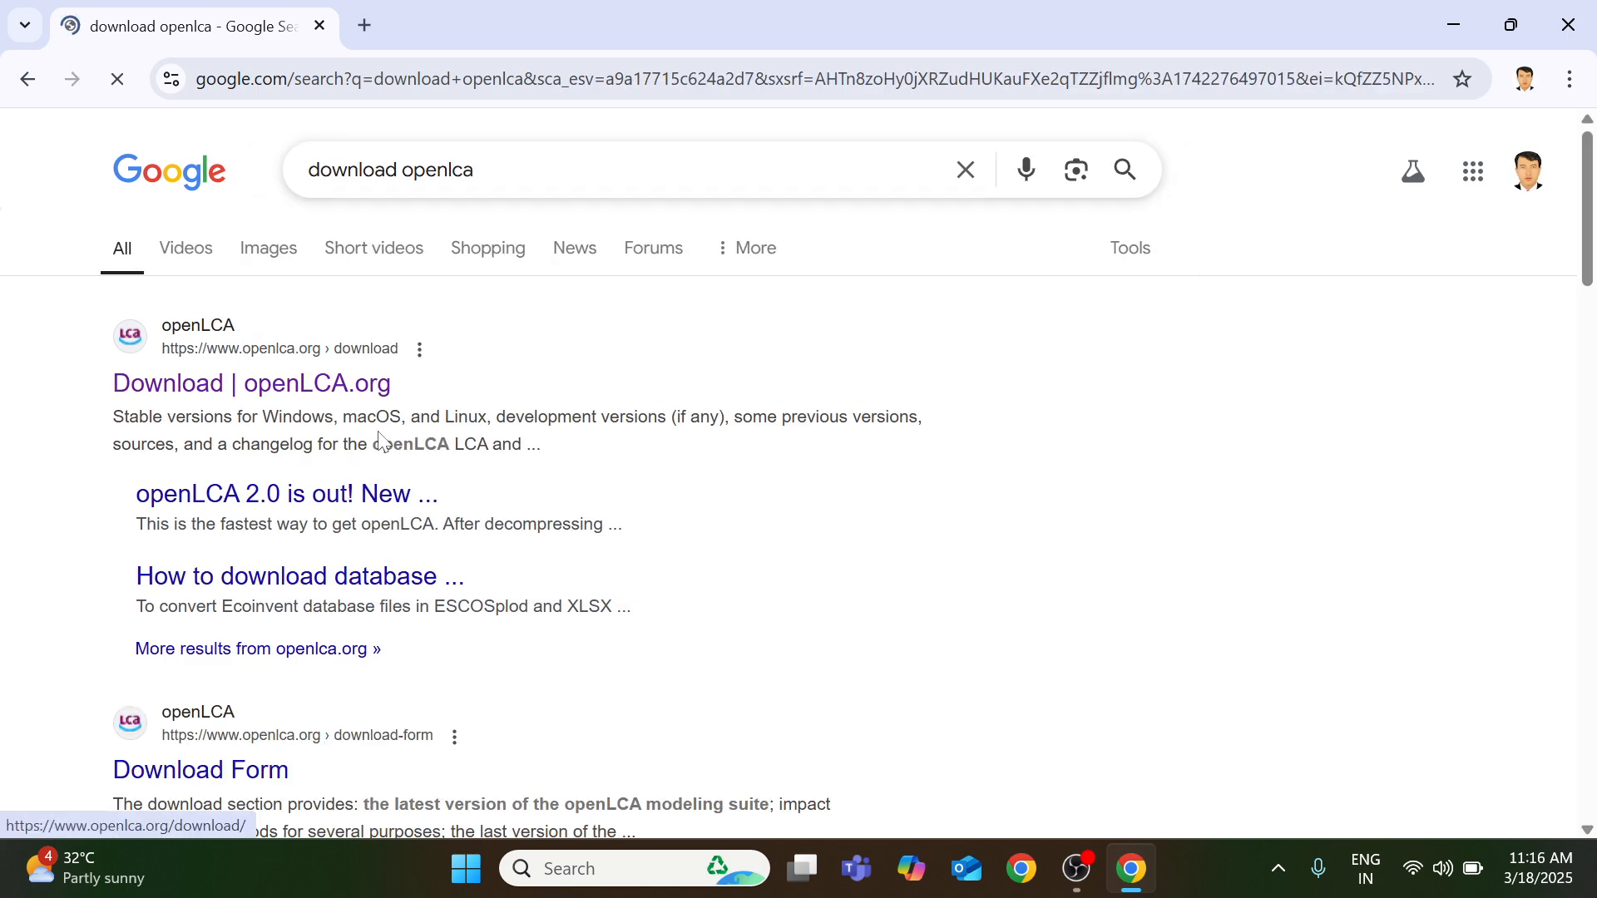
{"action": "scroll", "coordinate": [1259, 502], "scroll_direction": "down", "scroll_amount": 7}
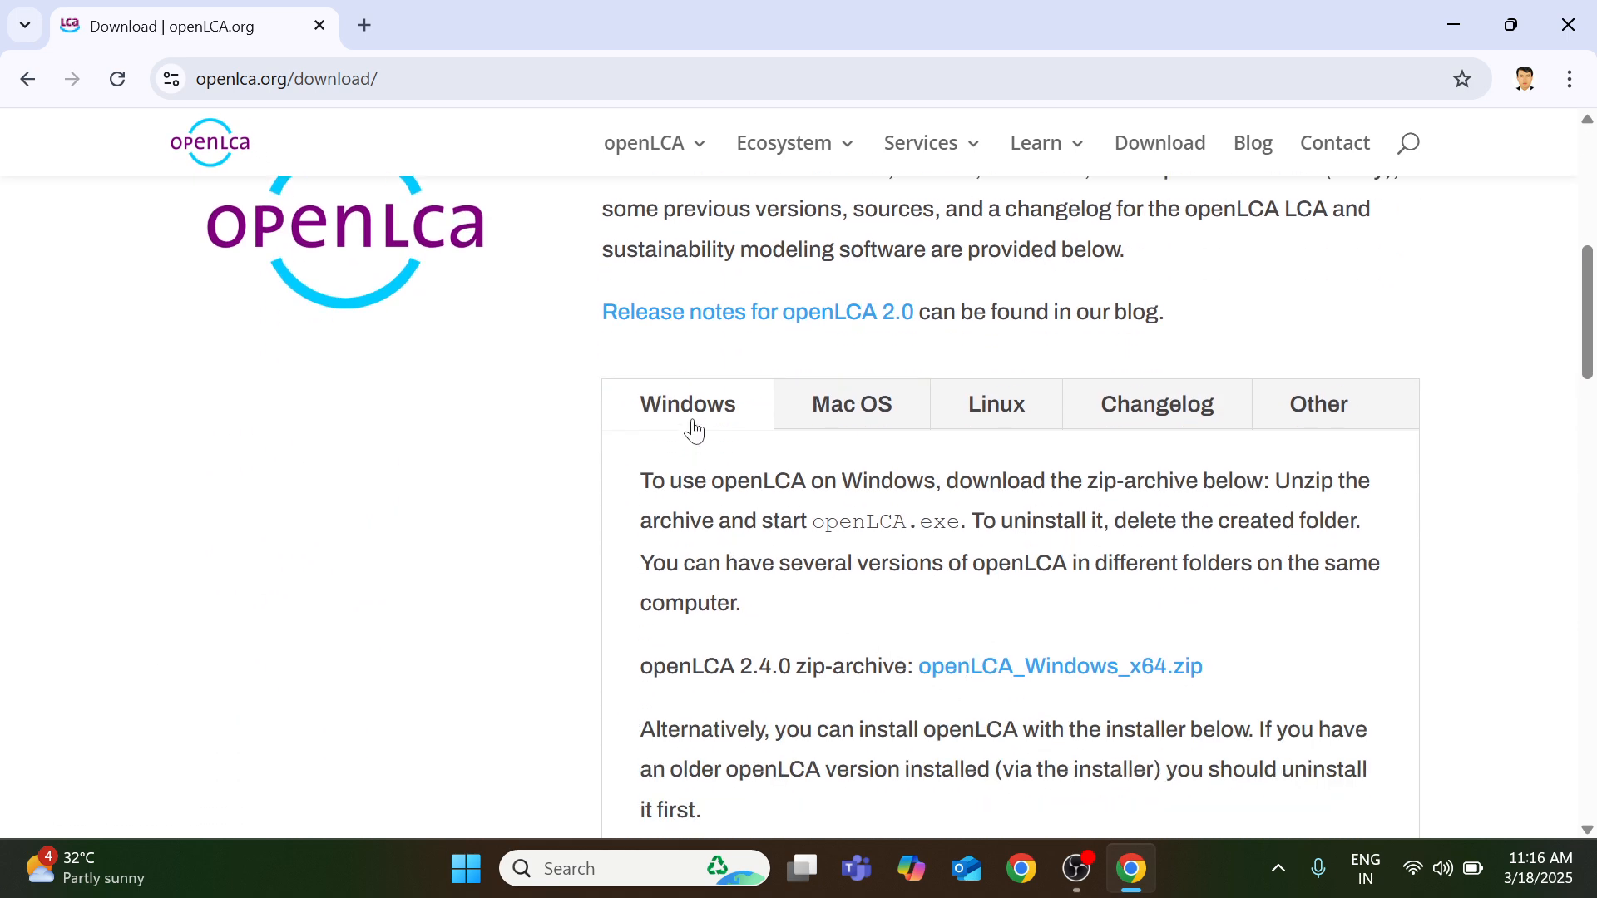
{"action": "scroll", "coordinate": [1171, 168], "scroll_direction": "up", "scroll_amount": 6}
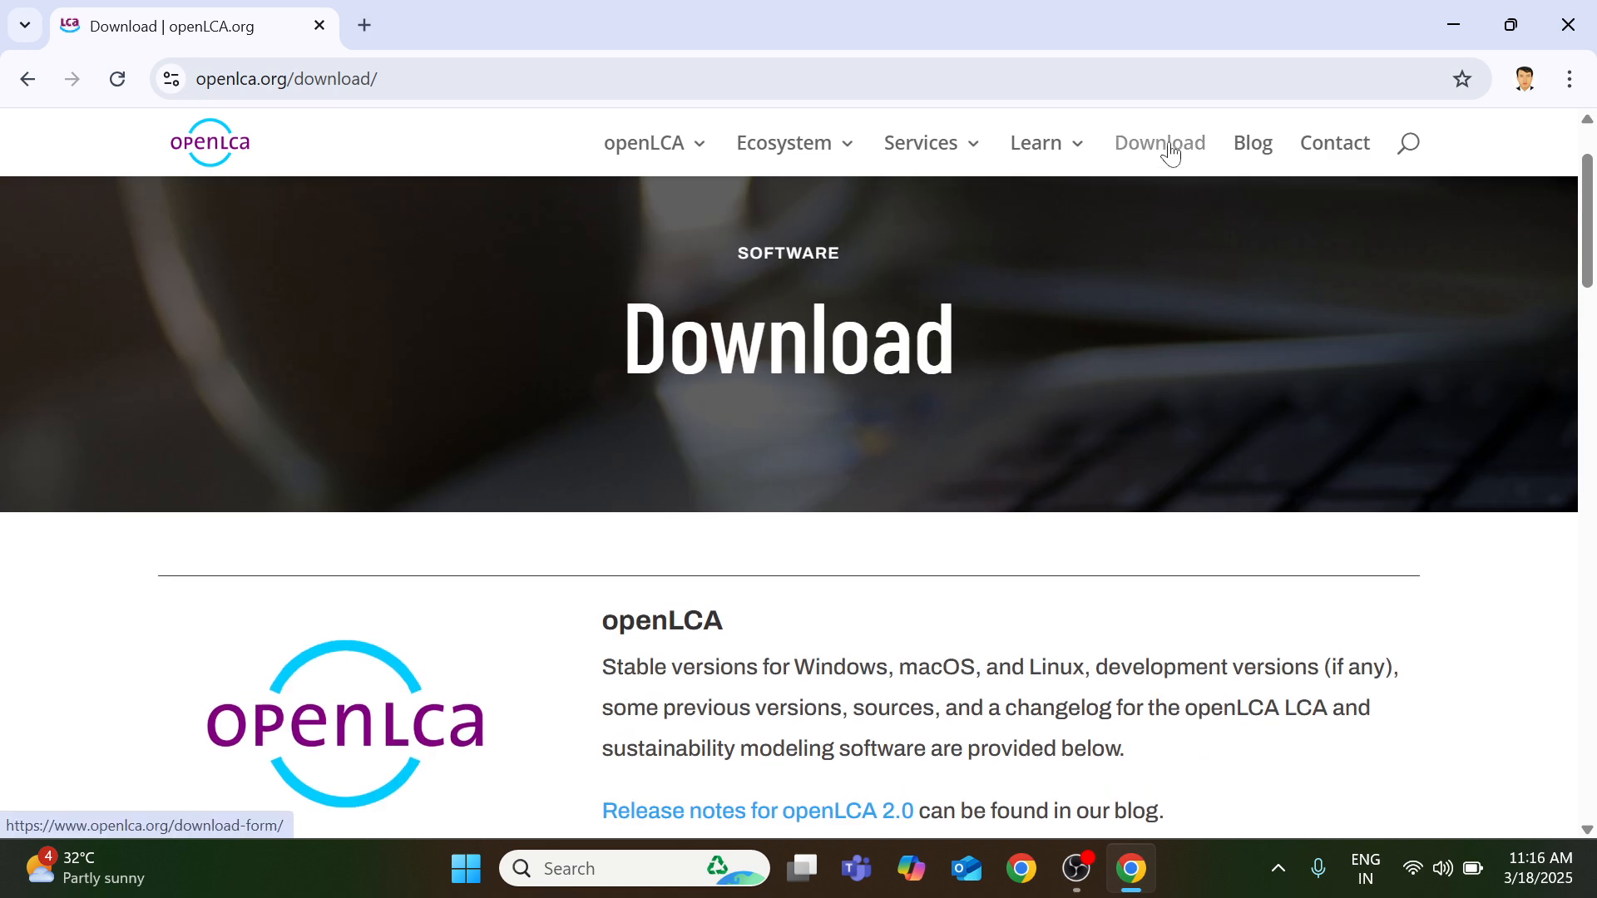
Open openLCA's download form, review its personal details, interest and comment fields, and put the browser away.
{"action": "left_click", "coordinate": [1171, 152]}
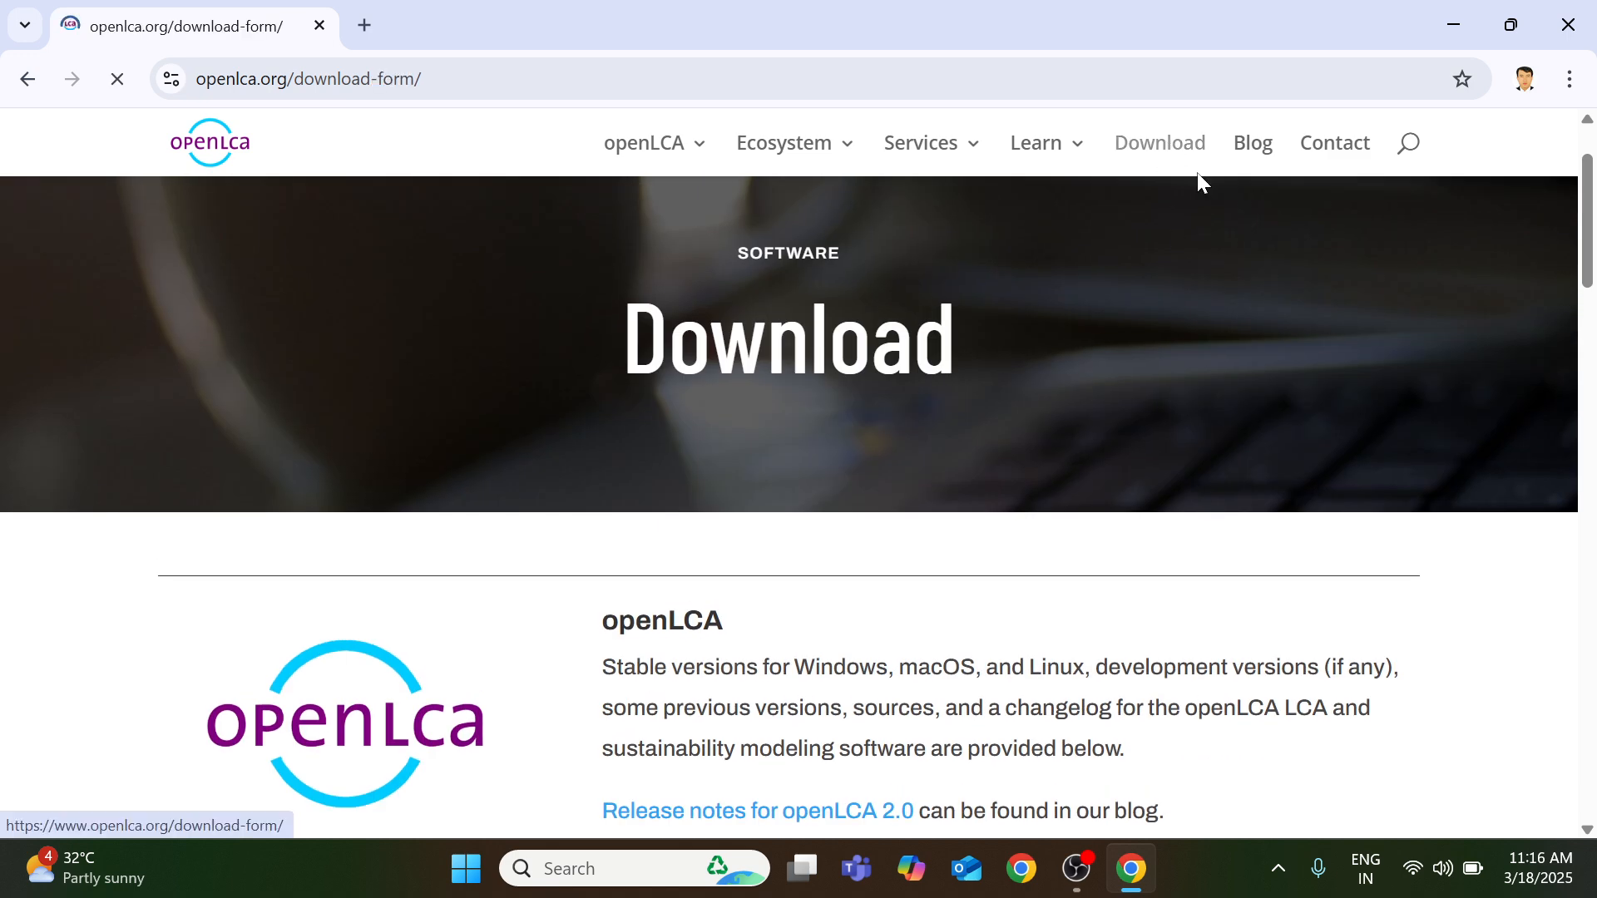
{"action": "scroll", "coordinate": [1434, 499], "scroll_direction": "down", "scroll_amount": 7}
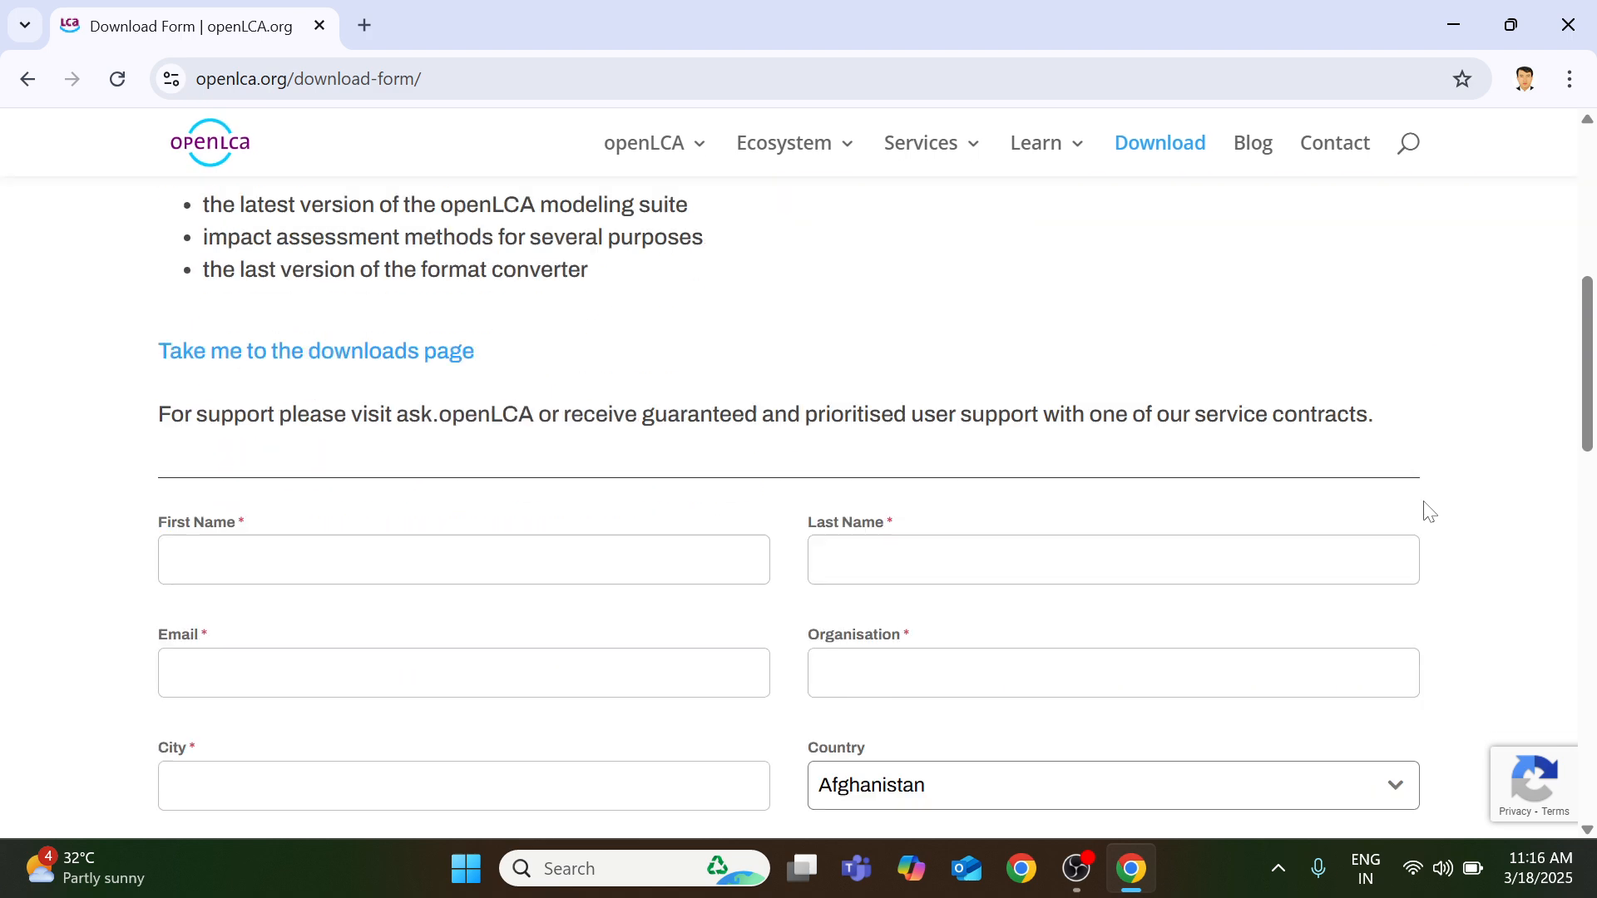
{"action": "scroll", "coordinate": [1371, 520], "scroll_direction": "down", "scroll_amount": 3}
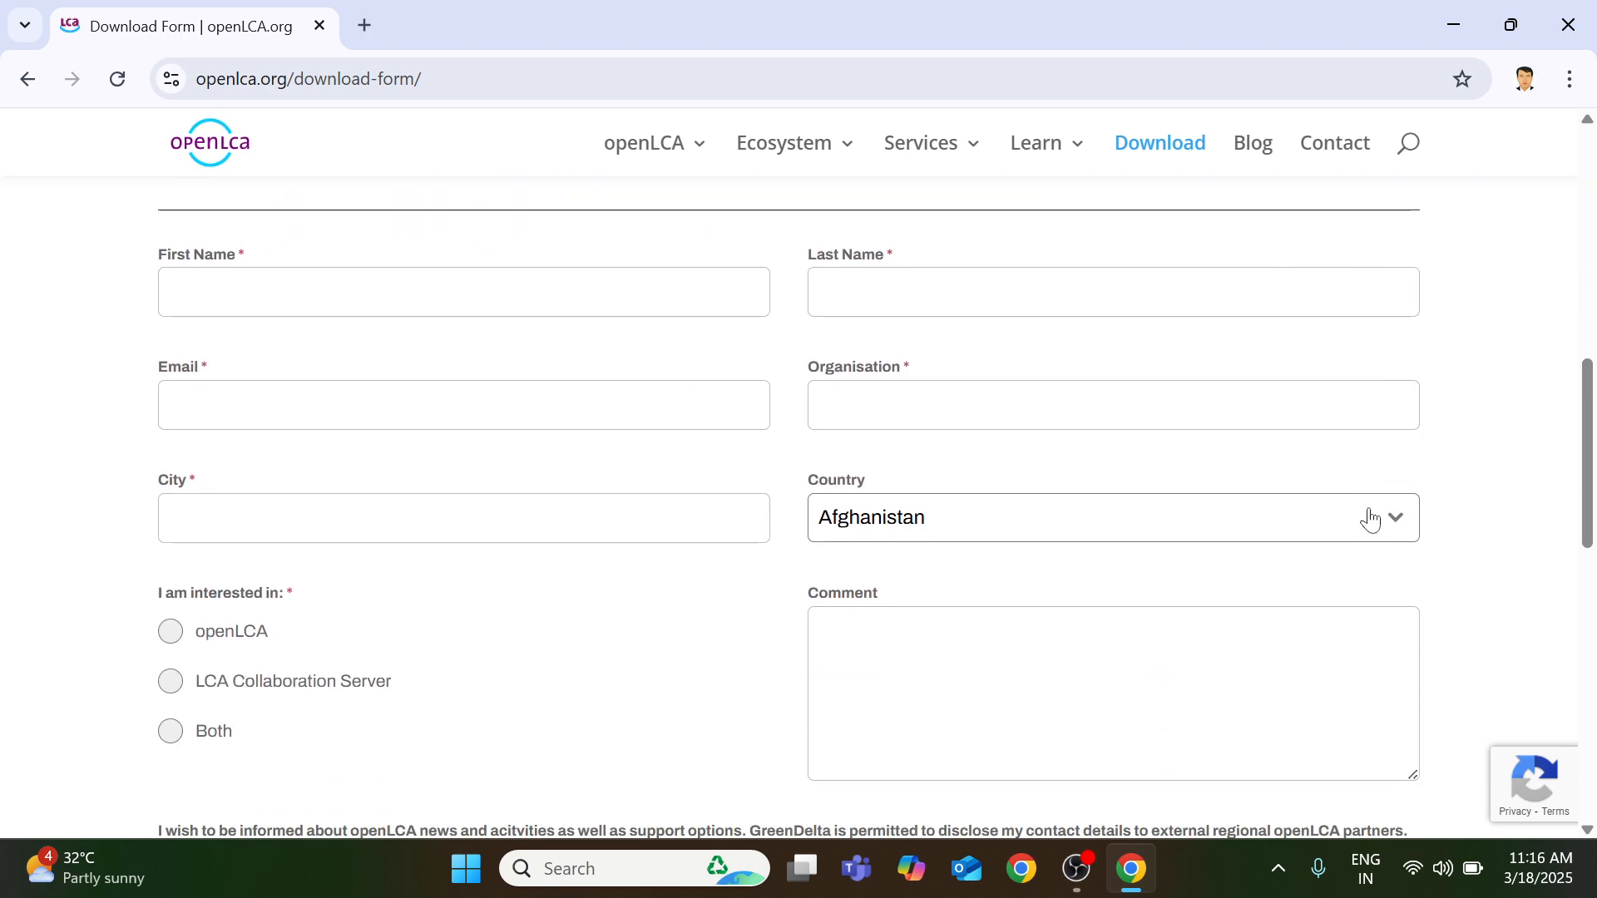
{"action": "left_click", "coordinate": [1182, 679]}
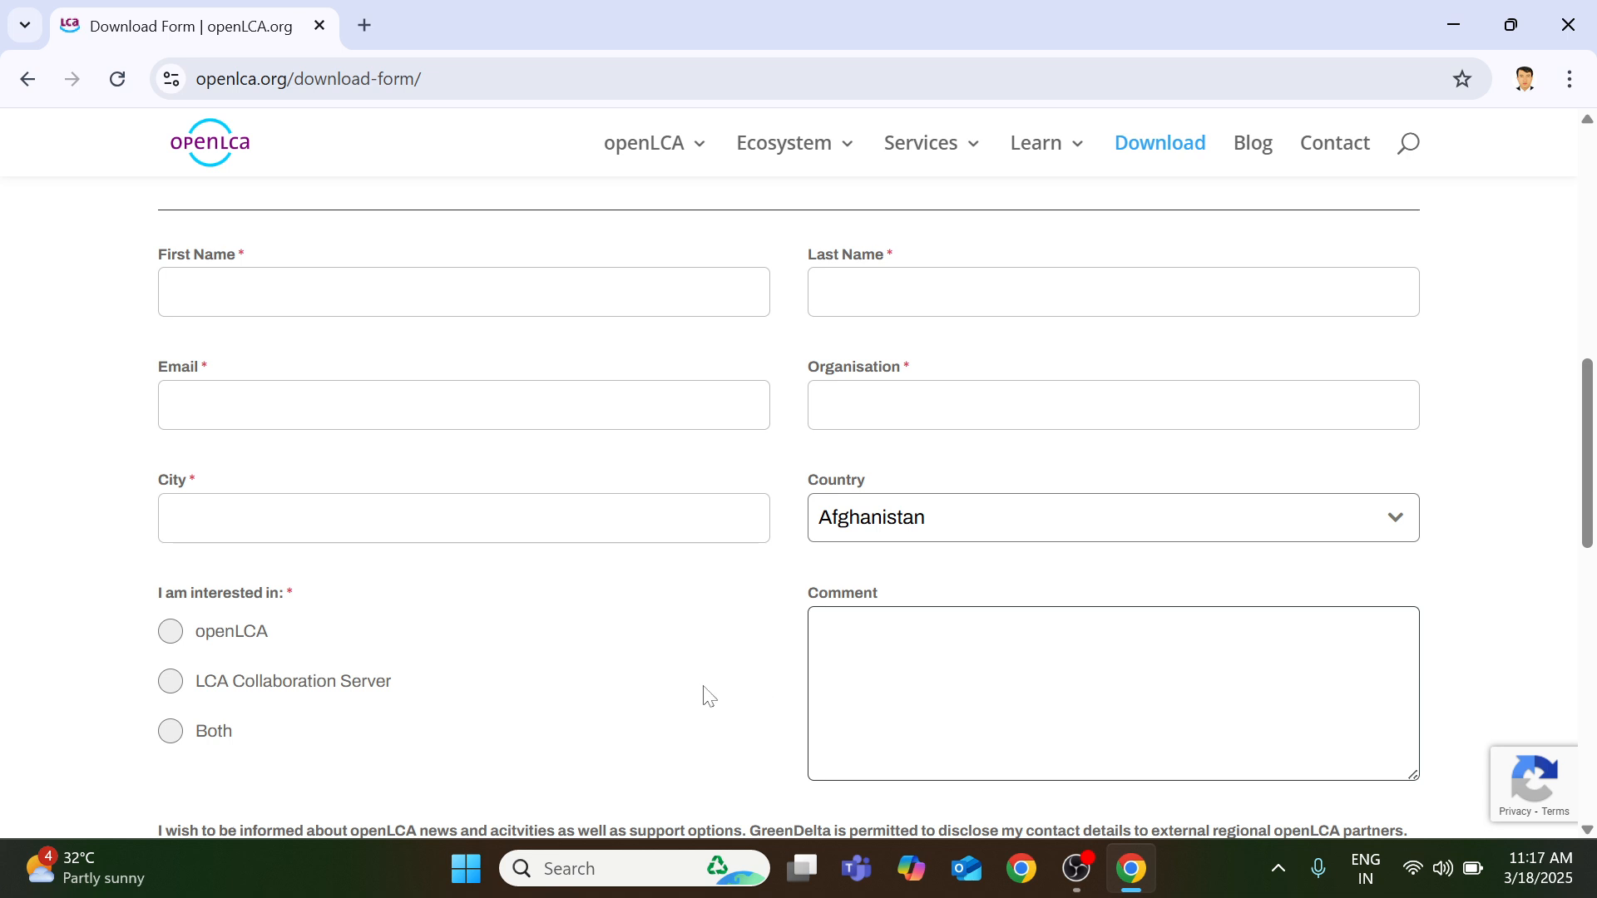
{"action": "scroll", "coordinate": [720, 697], "scroll_direction": "down", "scroll_amount": 5}
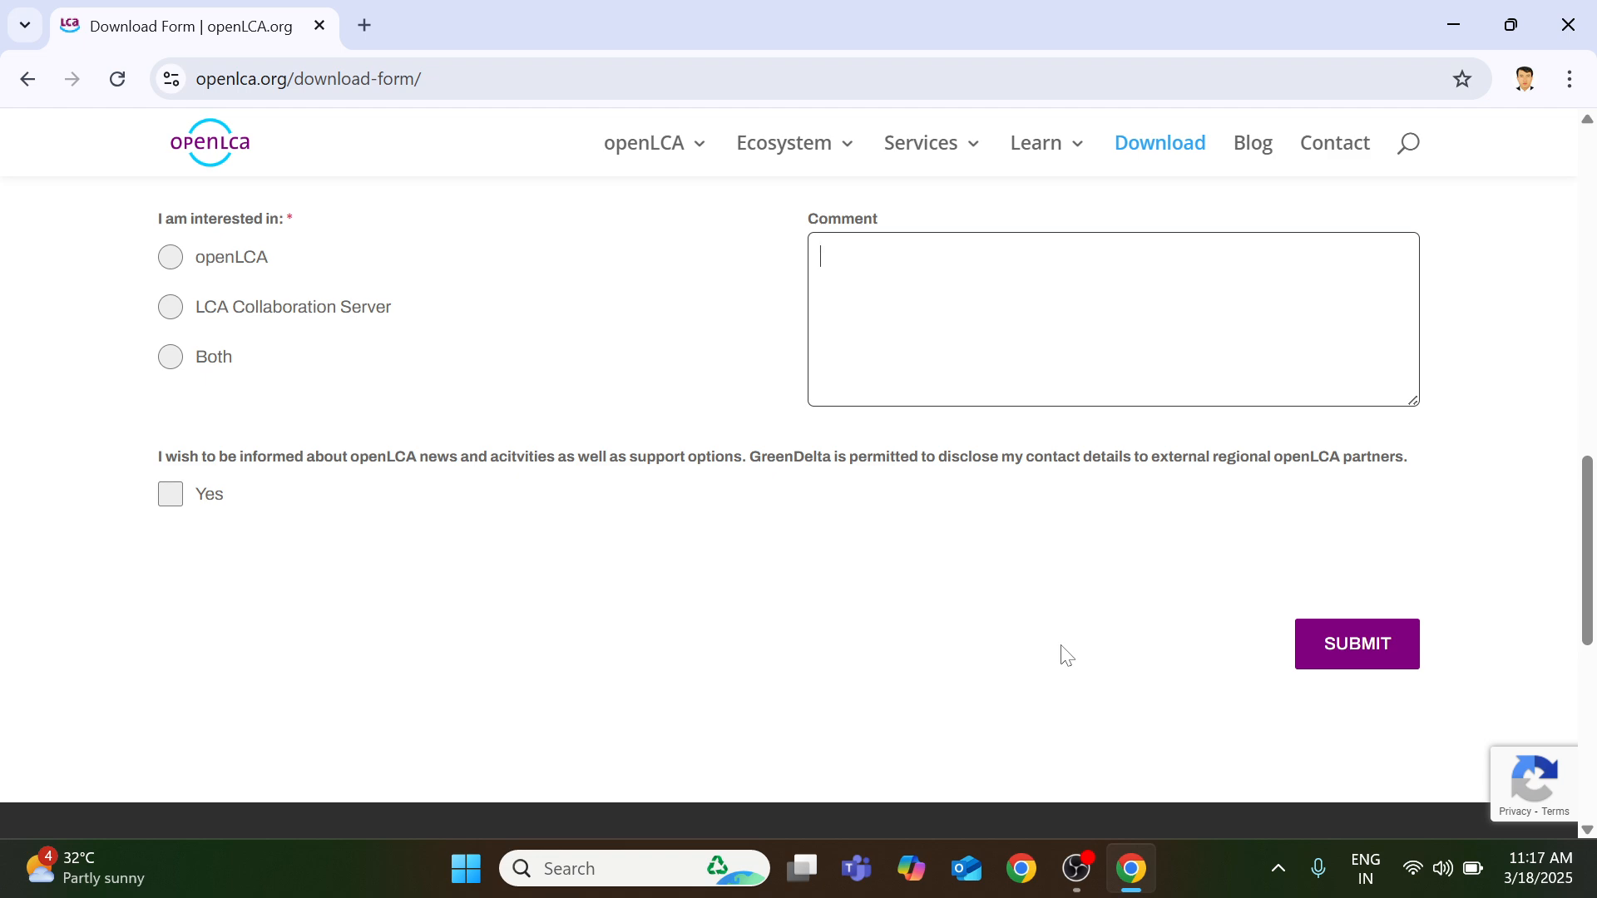
{"action": "scroll", "coordinate": [1068, 656], "scroll_direction": "up", "scroll_amount": 10}
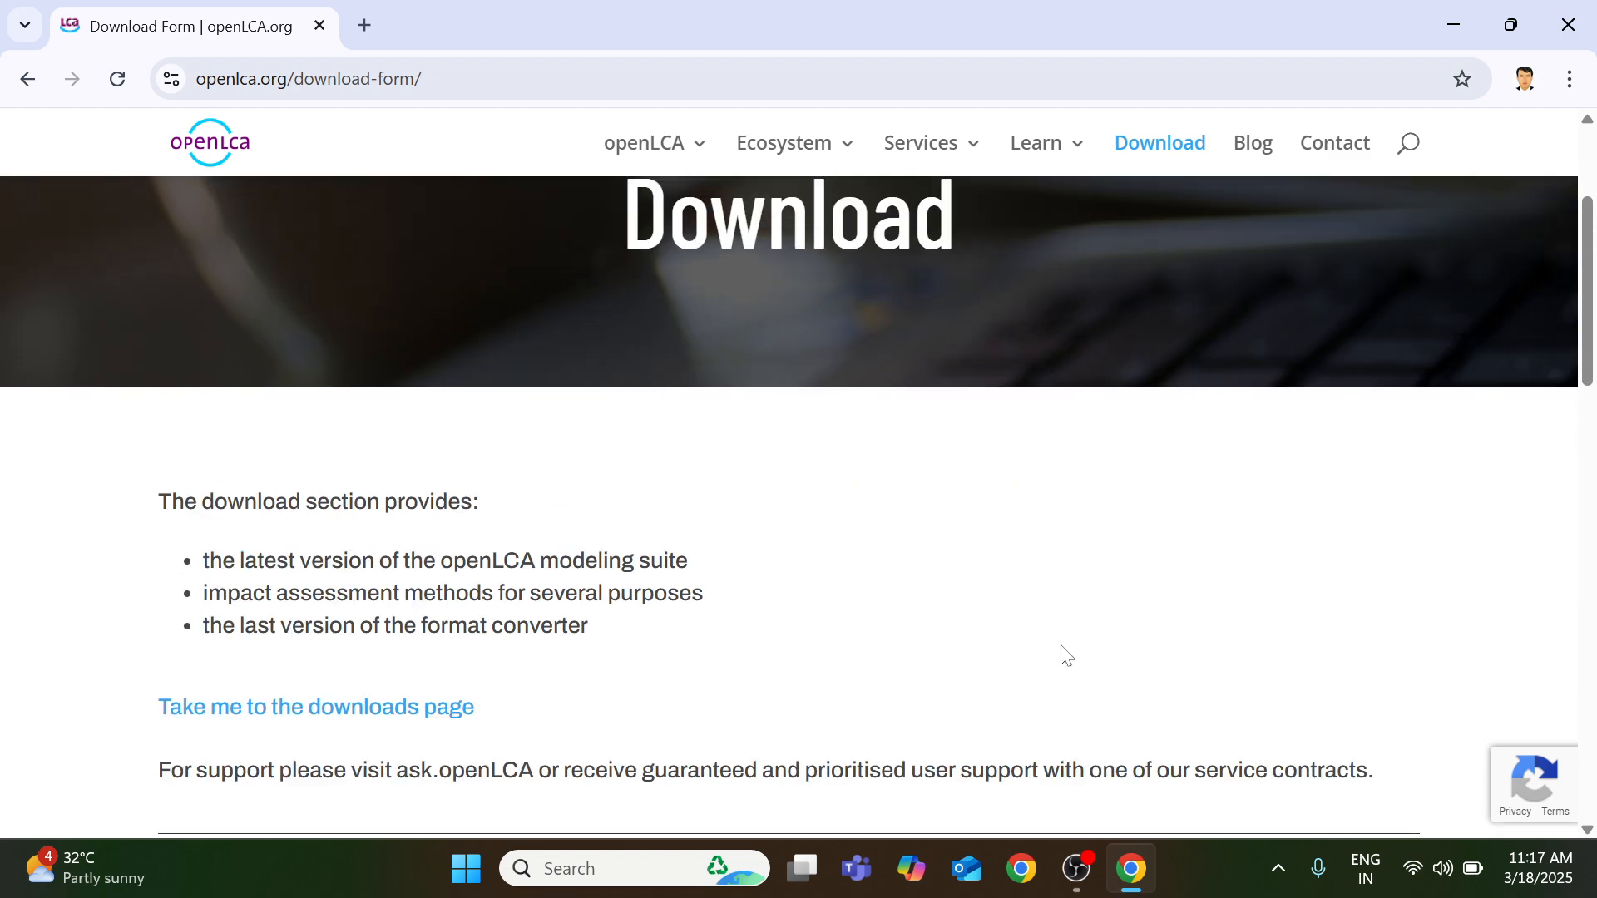
{"action": "scroll", "coordinate": [1062, 657], "scroll_direction": "up", "scroll_amount": 3}
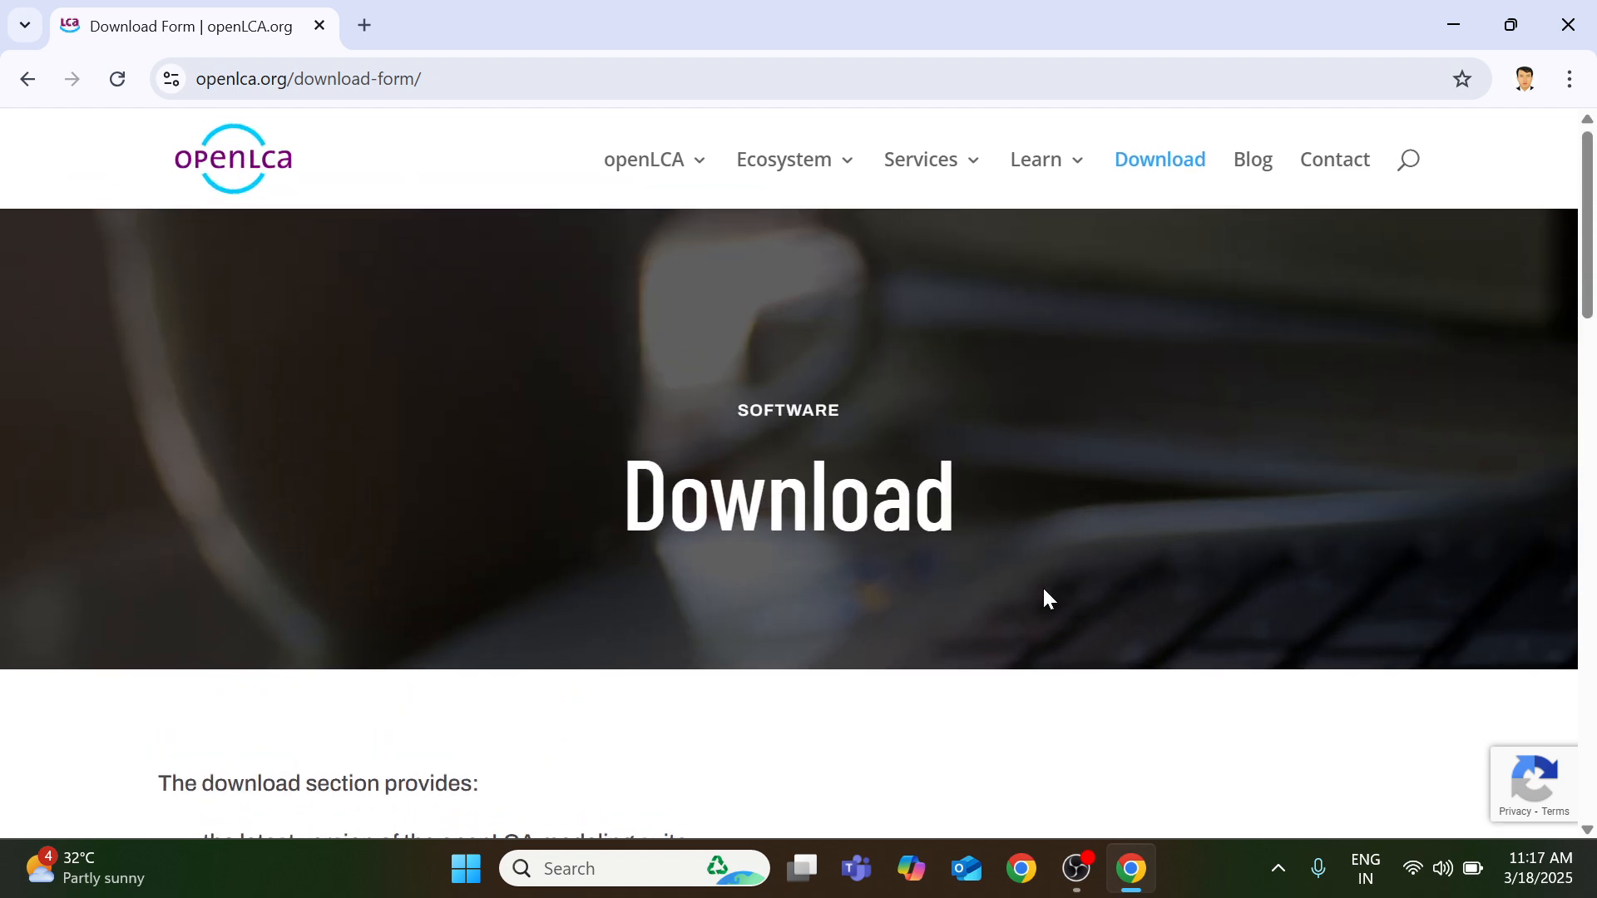
{"action": "left_click", "coordinate": [1454, 25]}
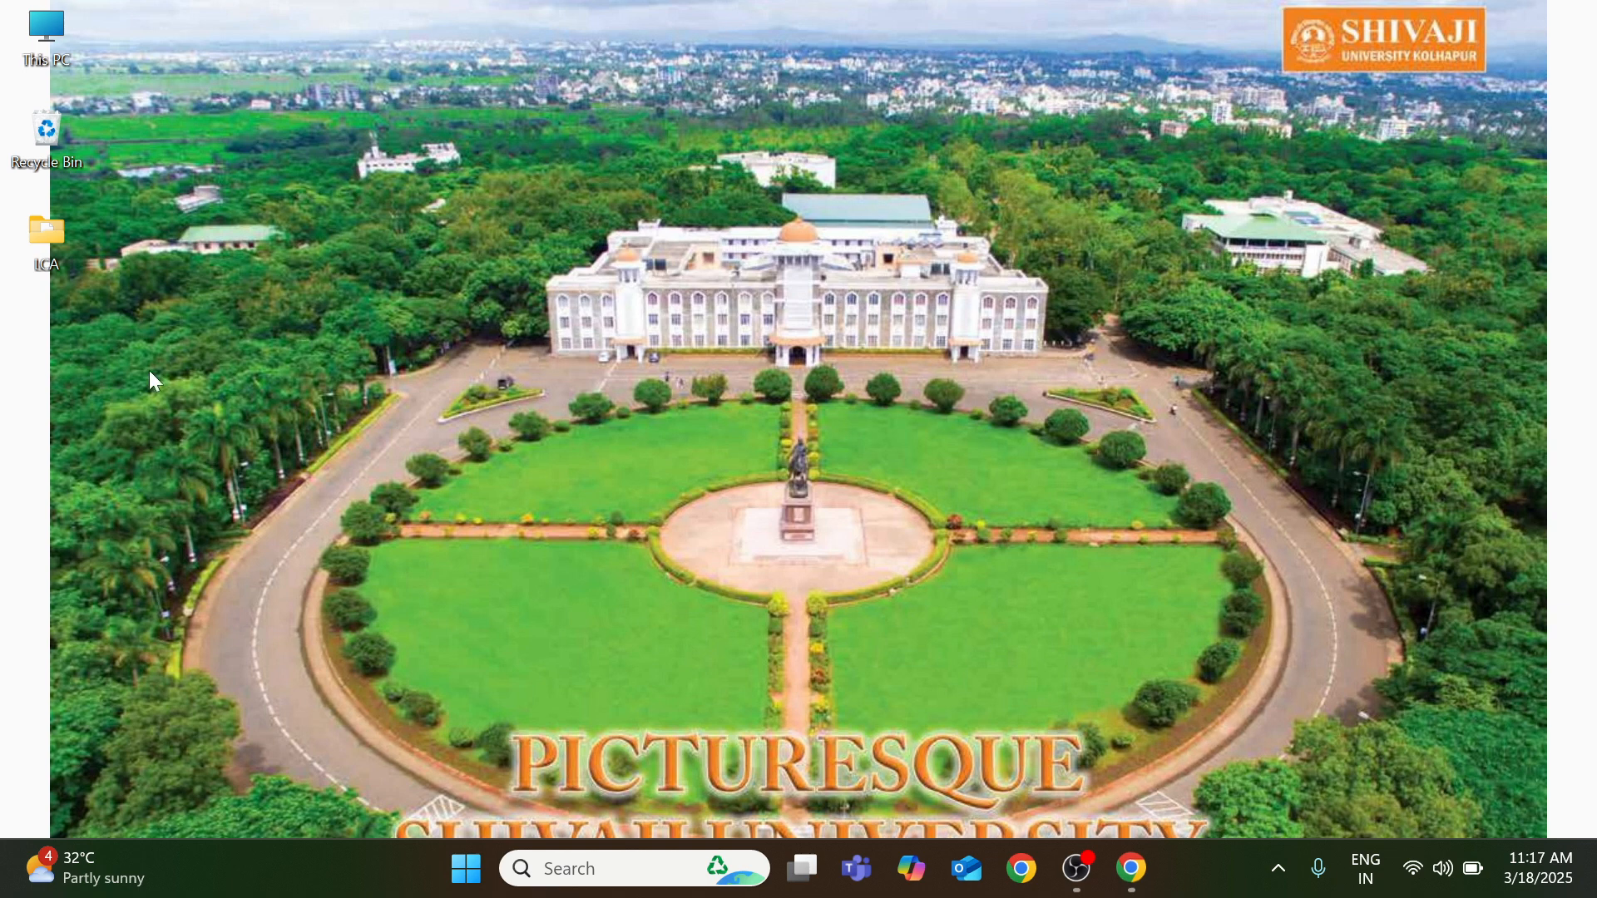
Open the LCA folder on the desktop and launch openLCA, moving the folder window out of the way.
{"action": "double_click", "coordinate": [35, 243]}
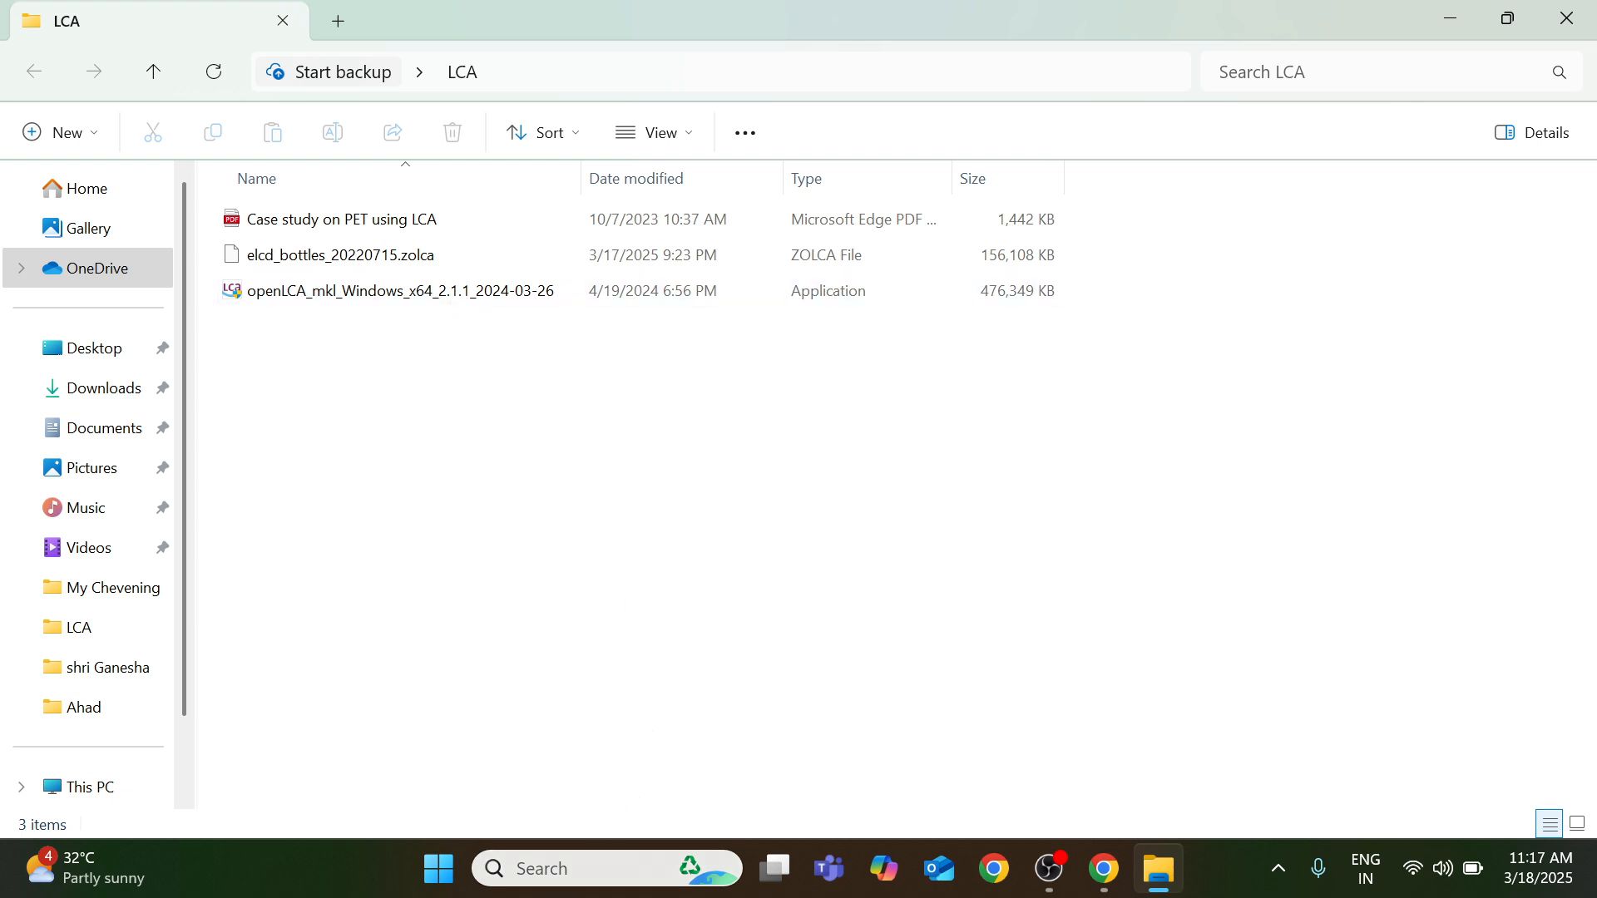
{"action": "left_click", "coordinate": [566, 867]}
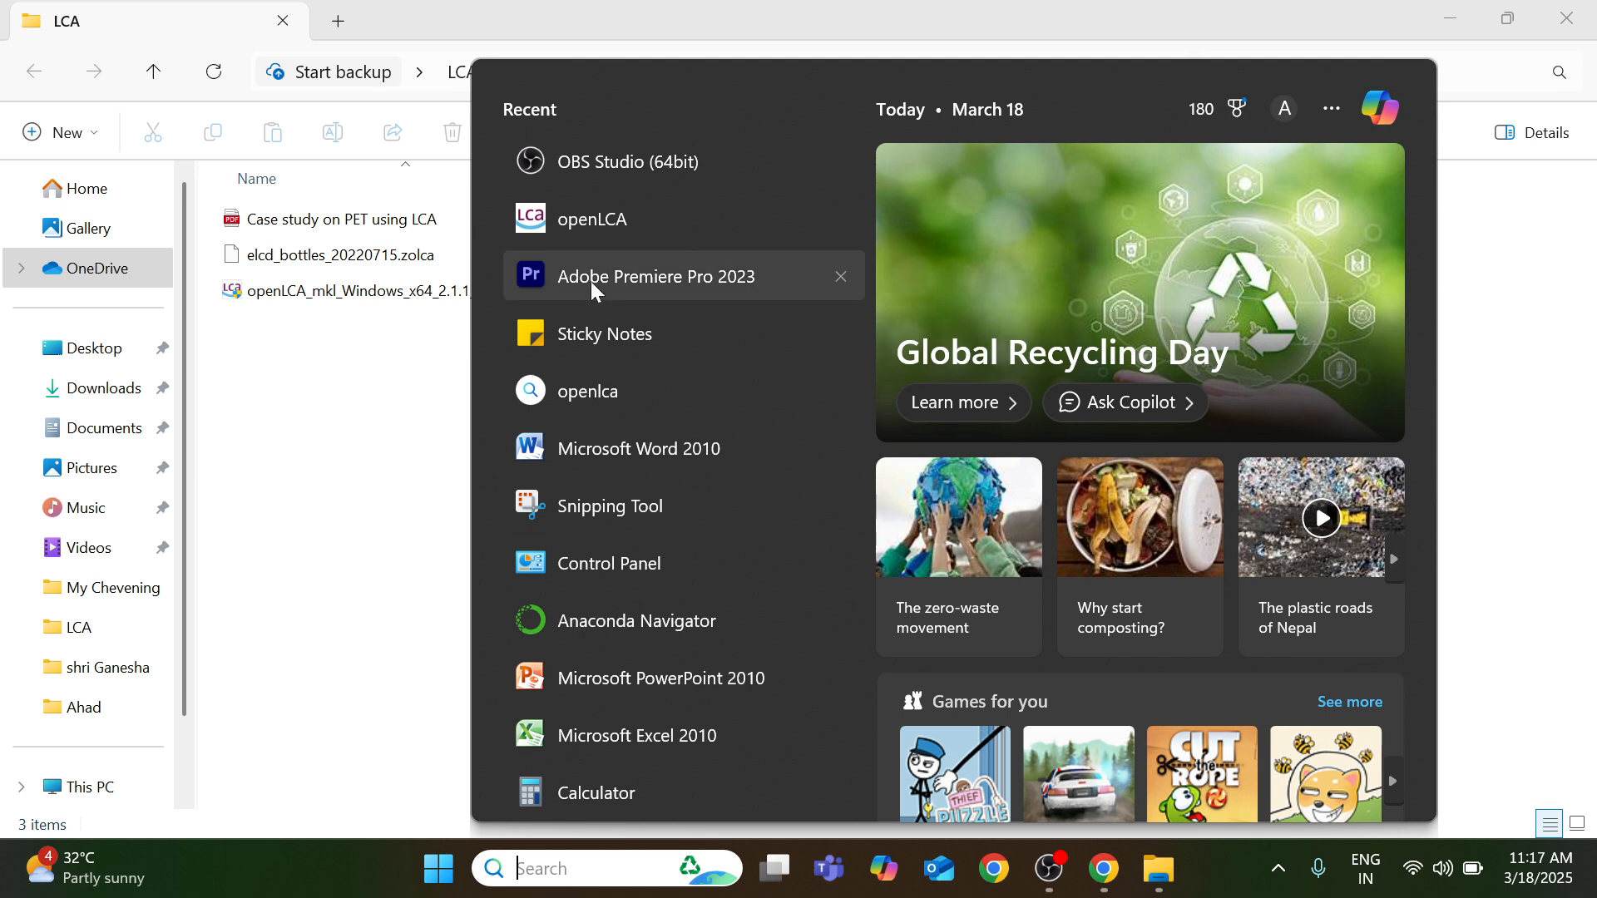
{"action": "left_click", "coordinate": [586, 222]}
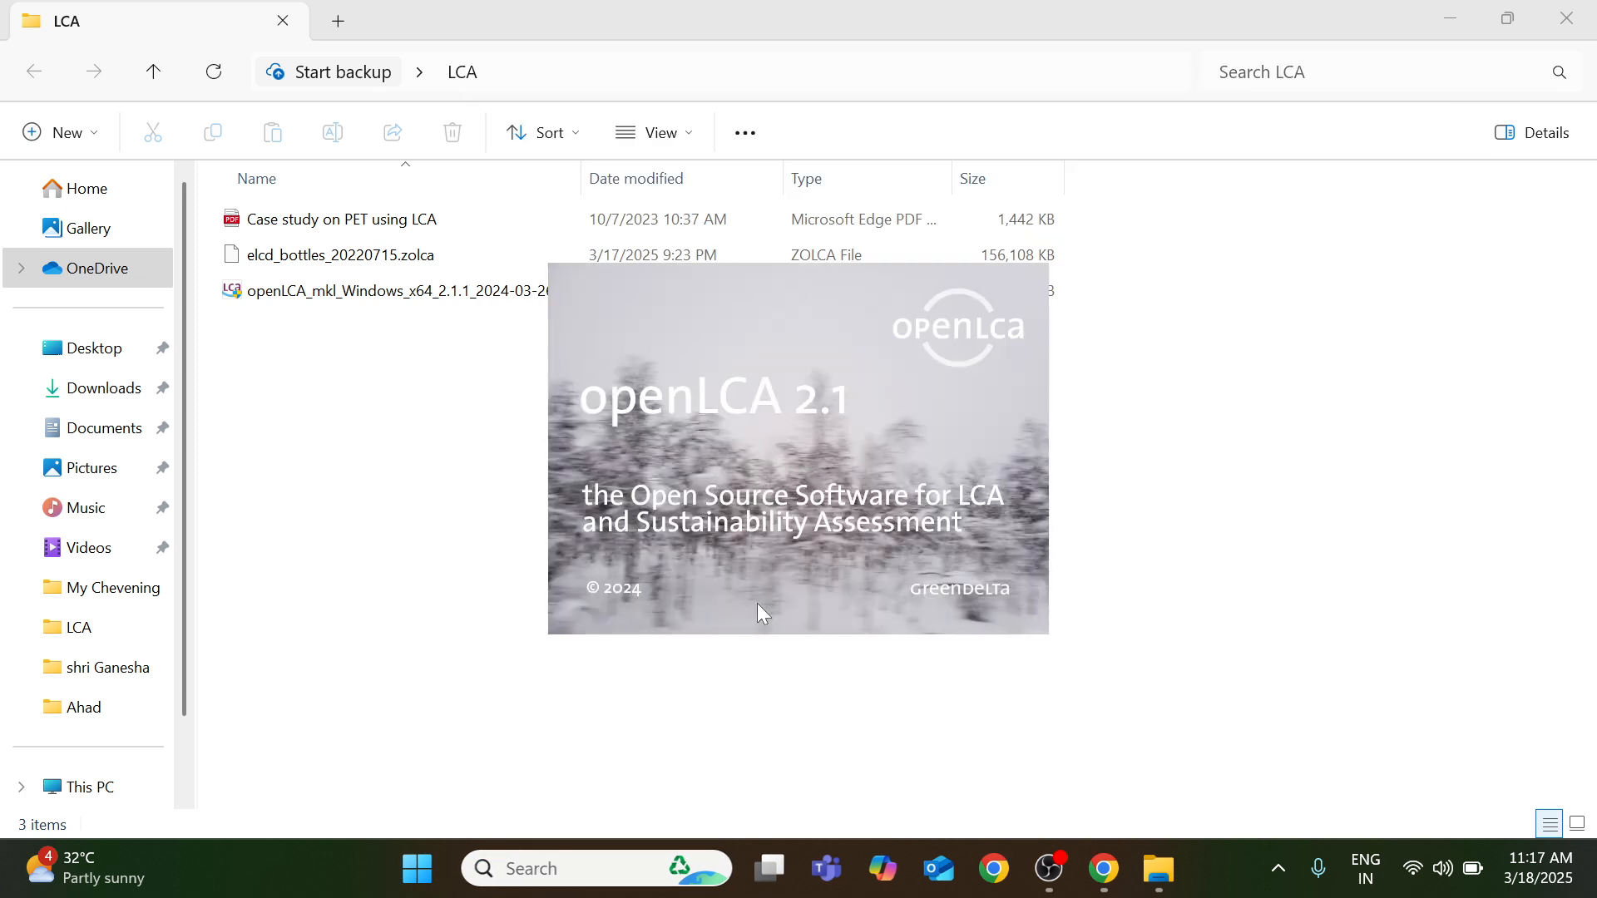
{"action": "left_click", "coordinate": [1452, 18]}
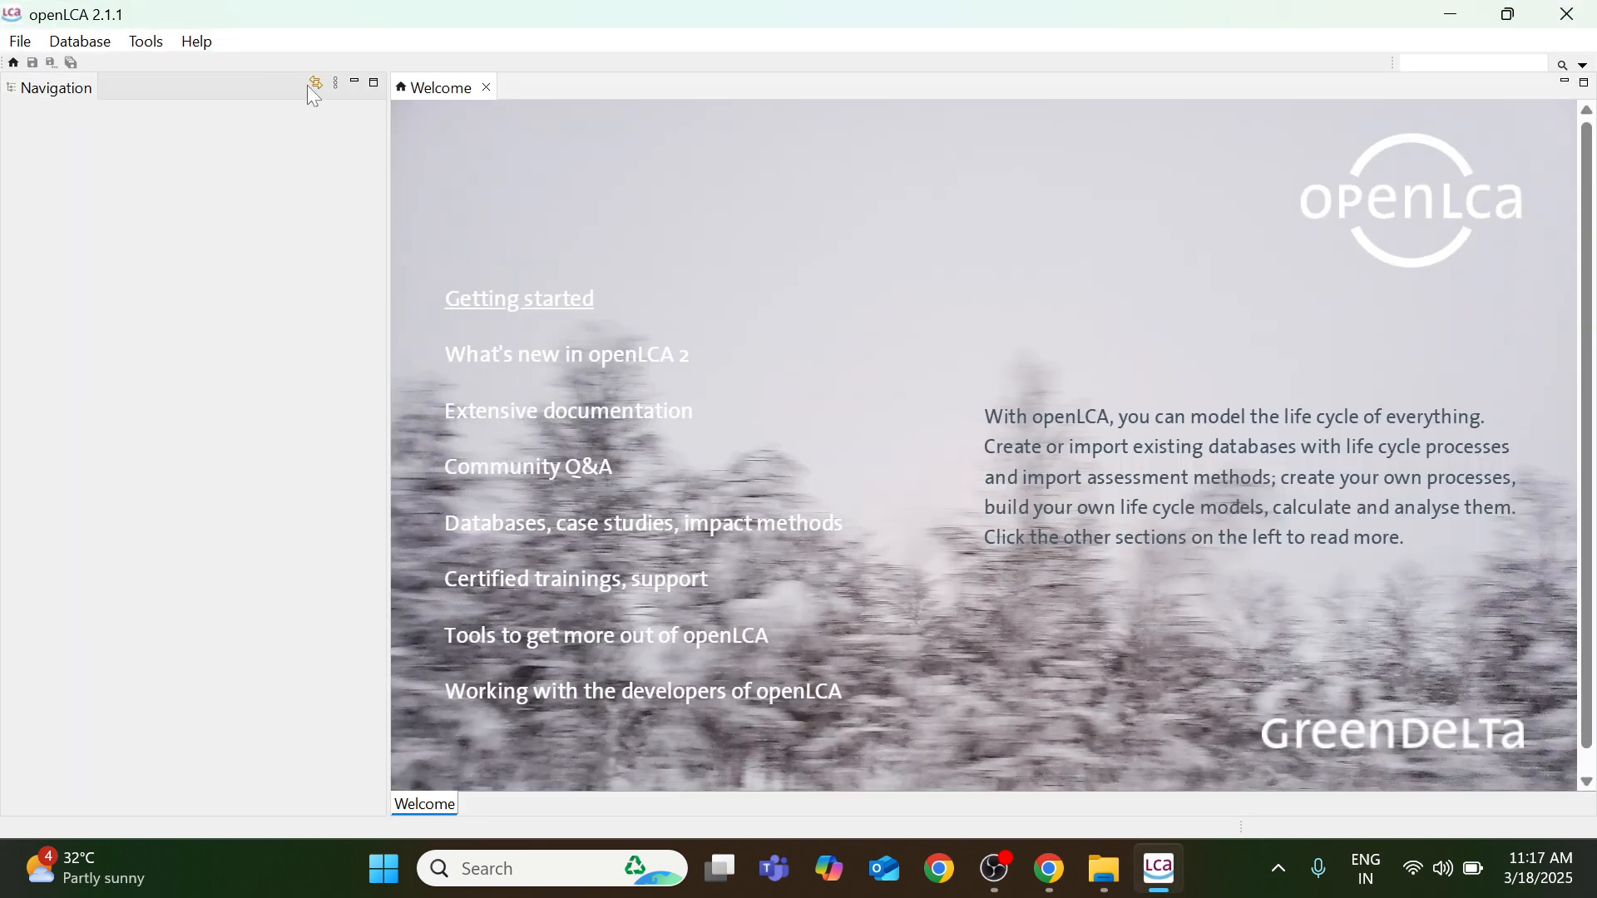
Collapse the Navigation pane and restore it.
{"action": "left_click", "coordinate": [354, 82]}
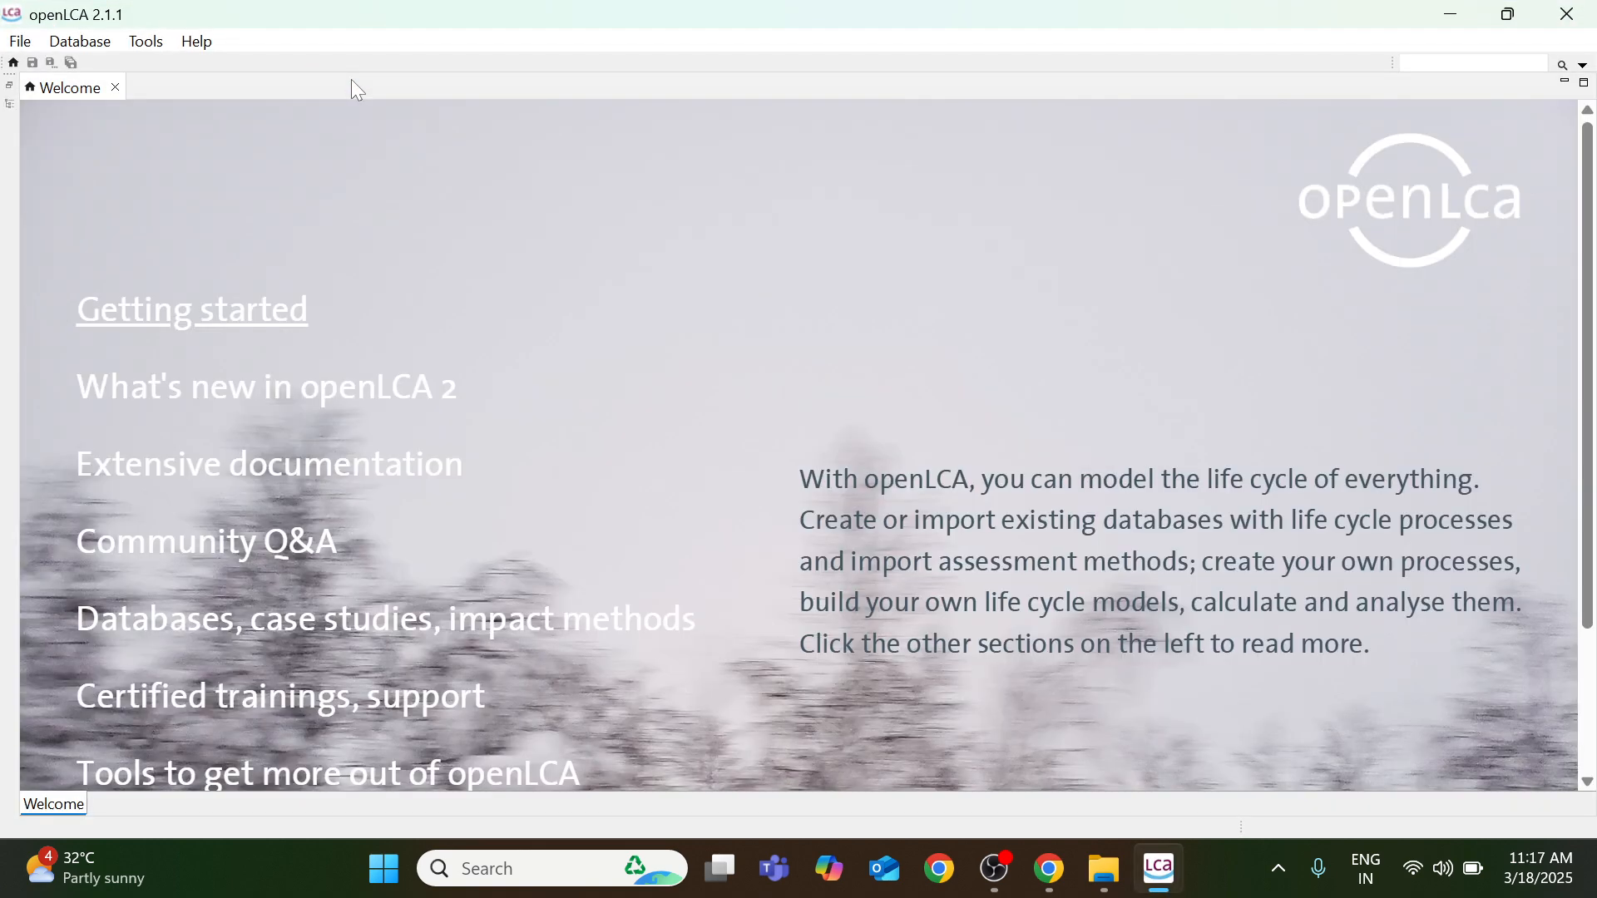
{"action": "left_click", "coordinate": [10, 85]}
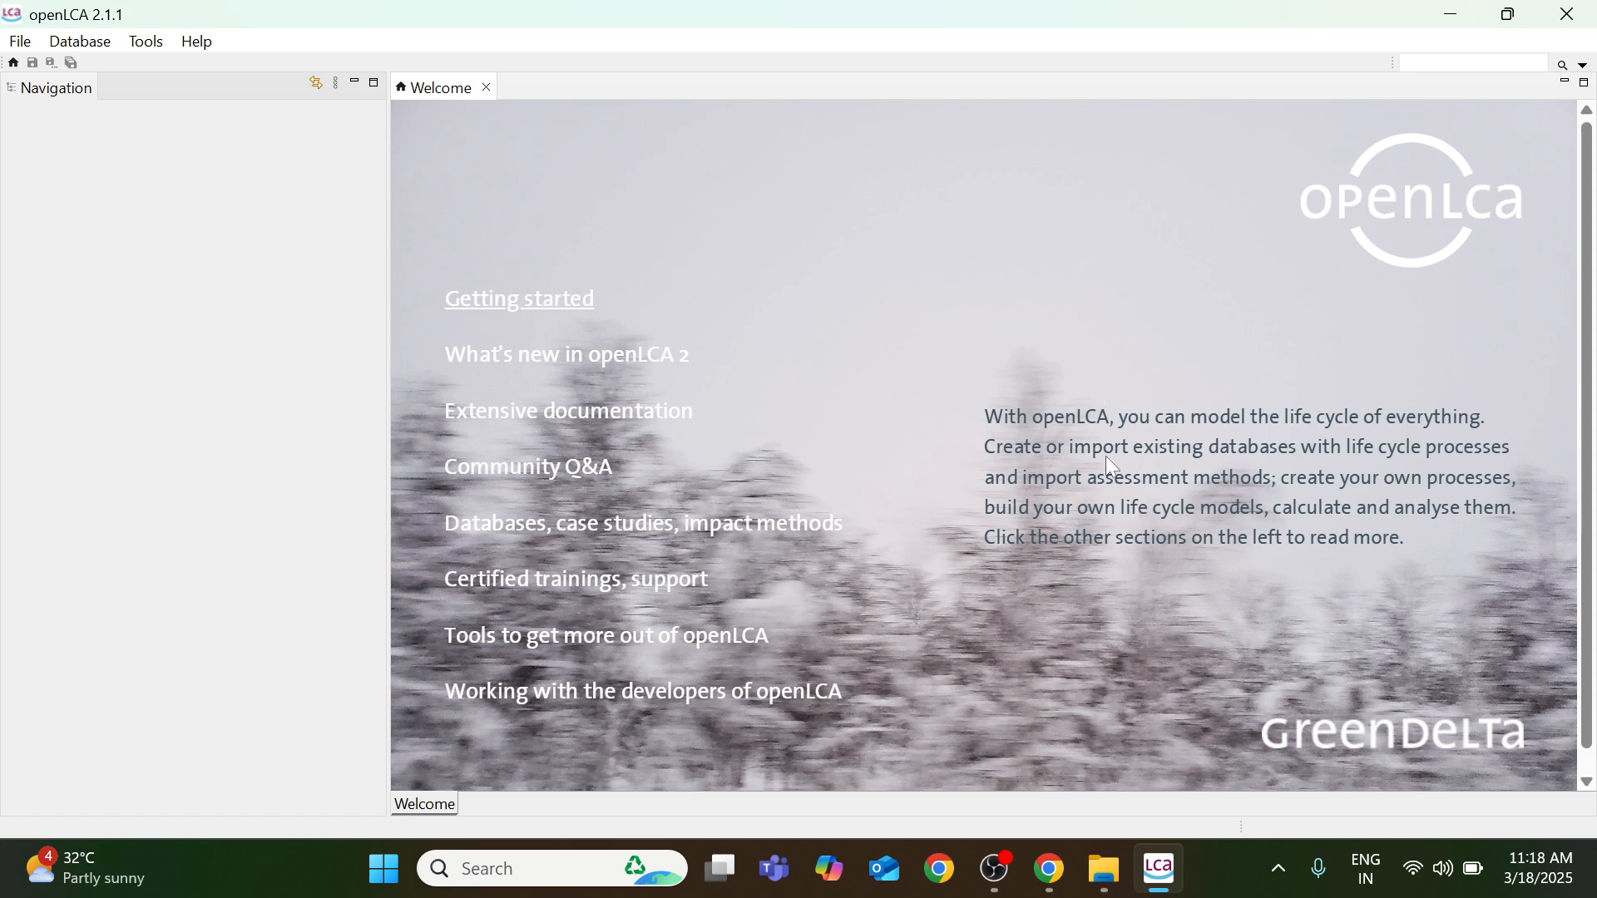
Open the openLCA Nexus website from the Welcome page's databases, case studies and impact methods topic and skim its home page.
{"action": "left_click", "coordinate": [655, 532]}
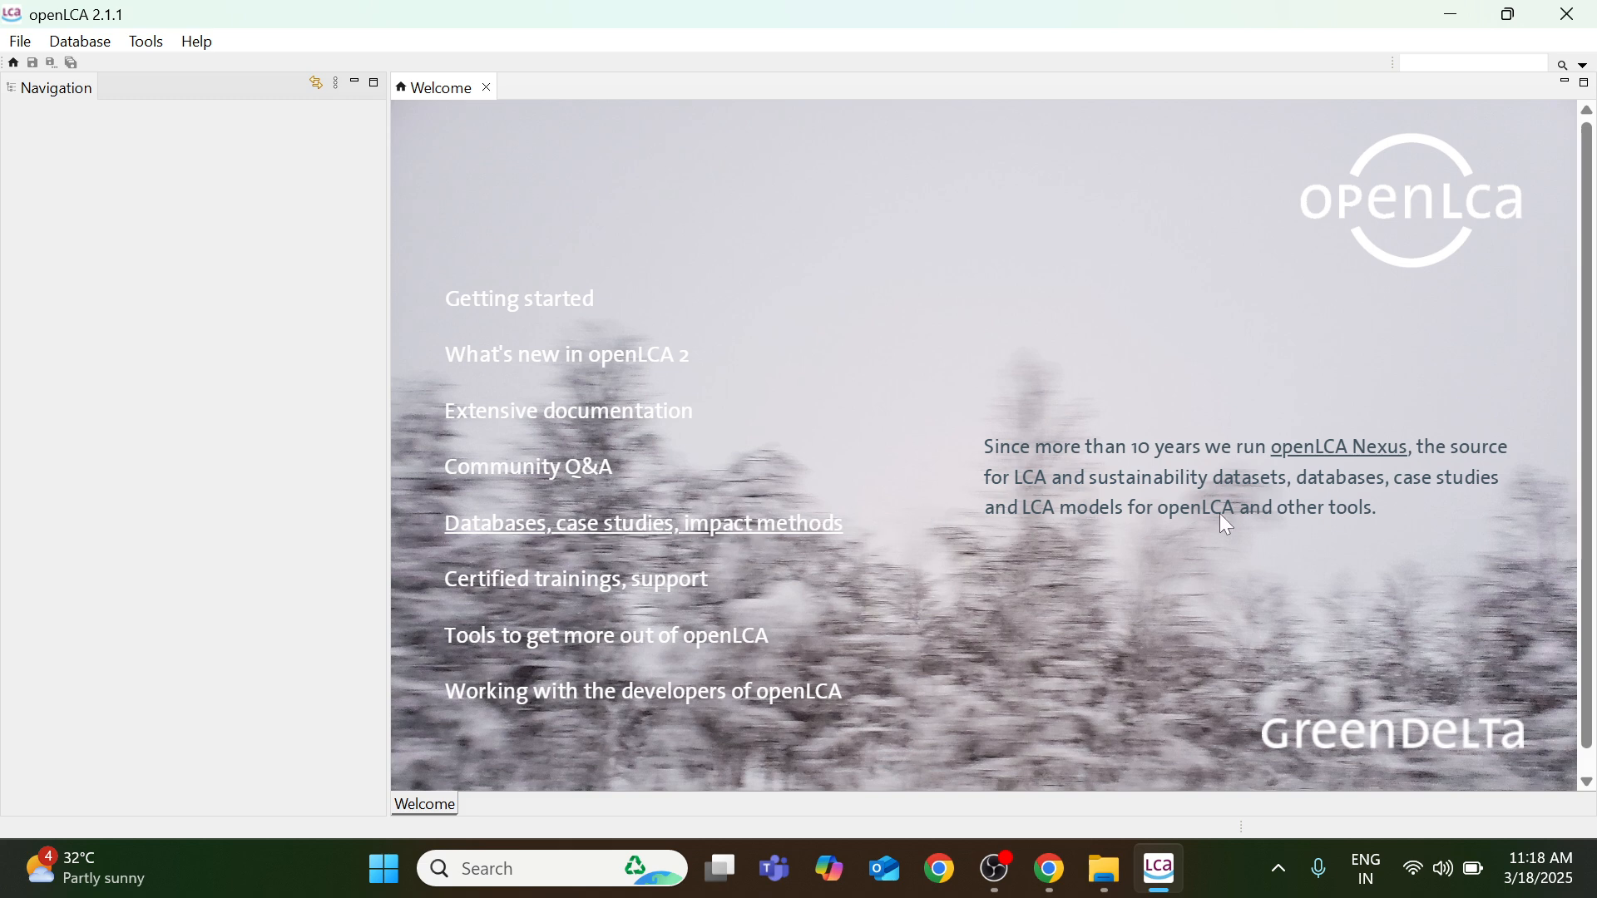
{"action": "left_click", "coordinate": [1374, 460]}
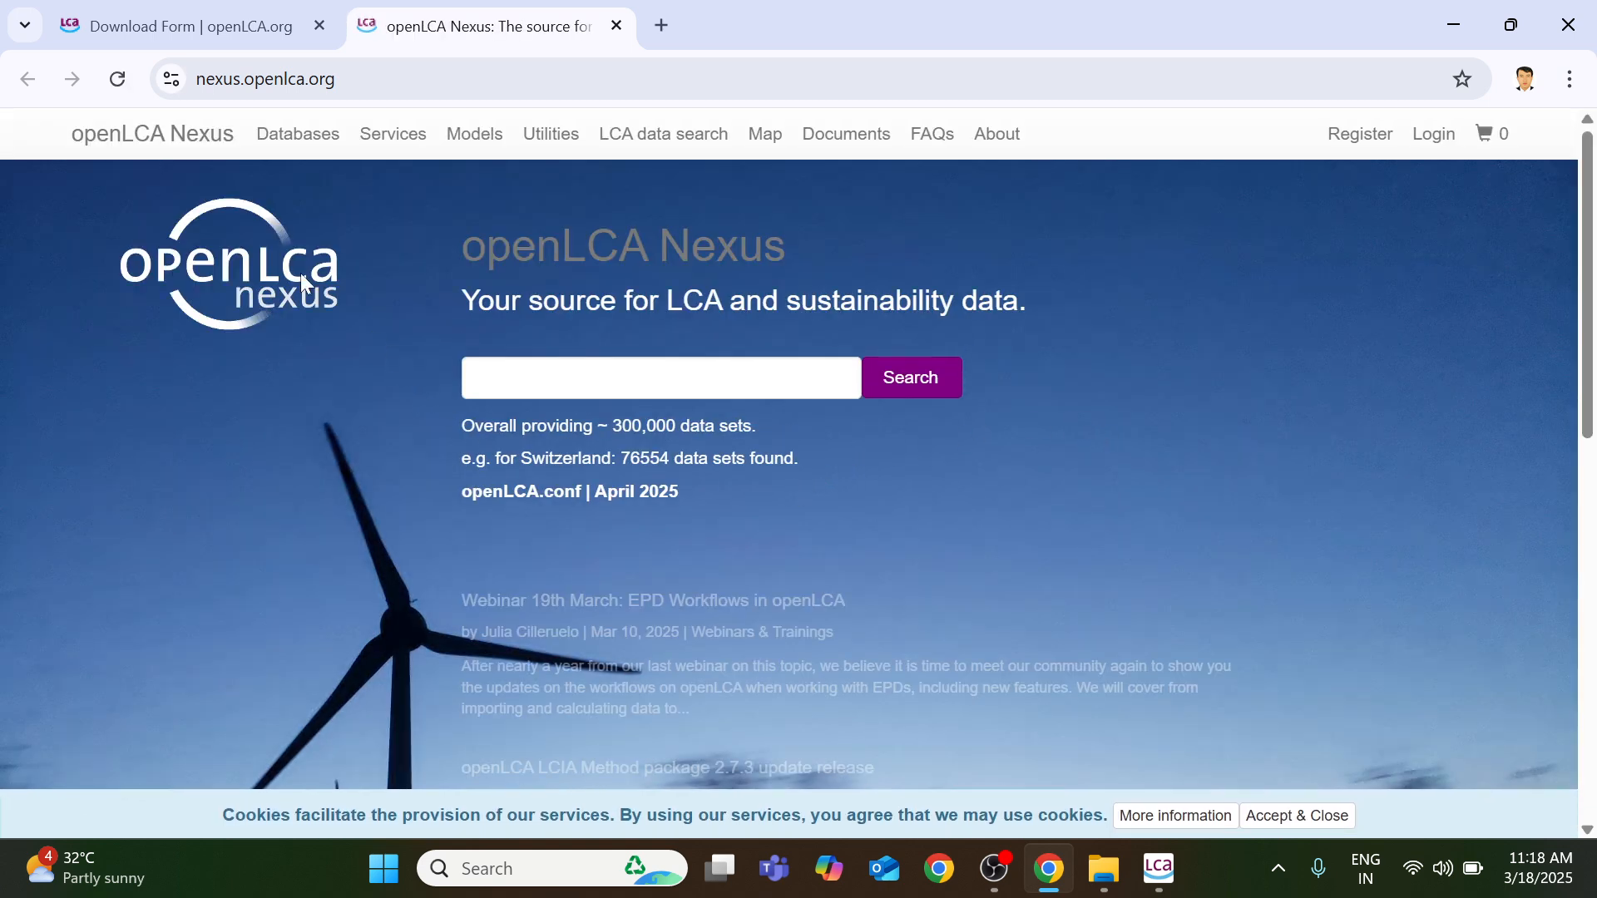
{"action": "scroll", "coordinate": [988, 551], "scroll_direction": "down", "scroll_amount": 4}
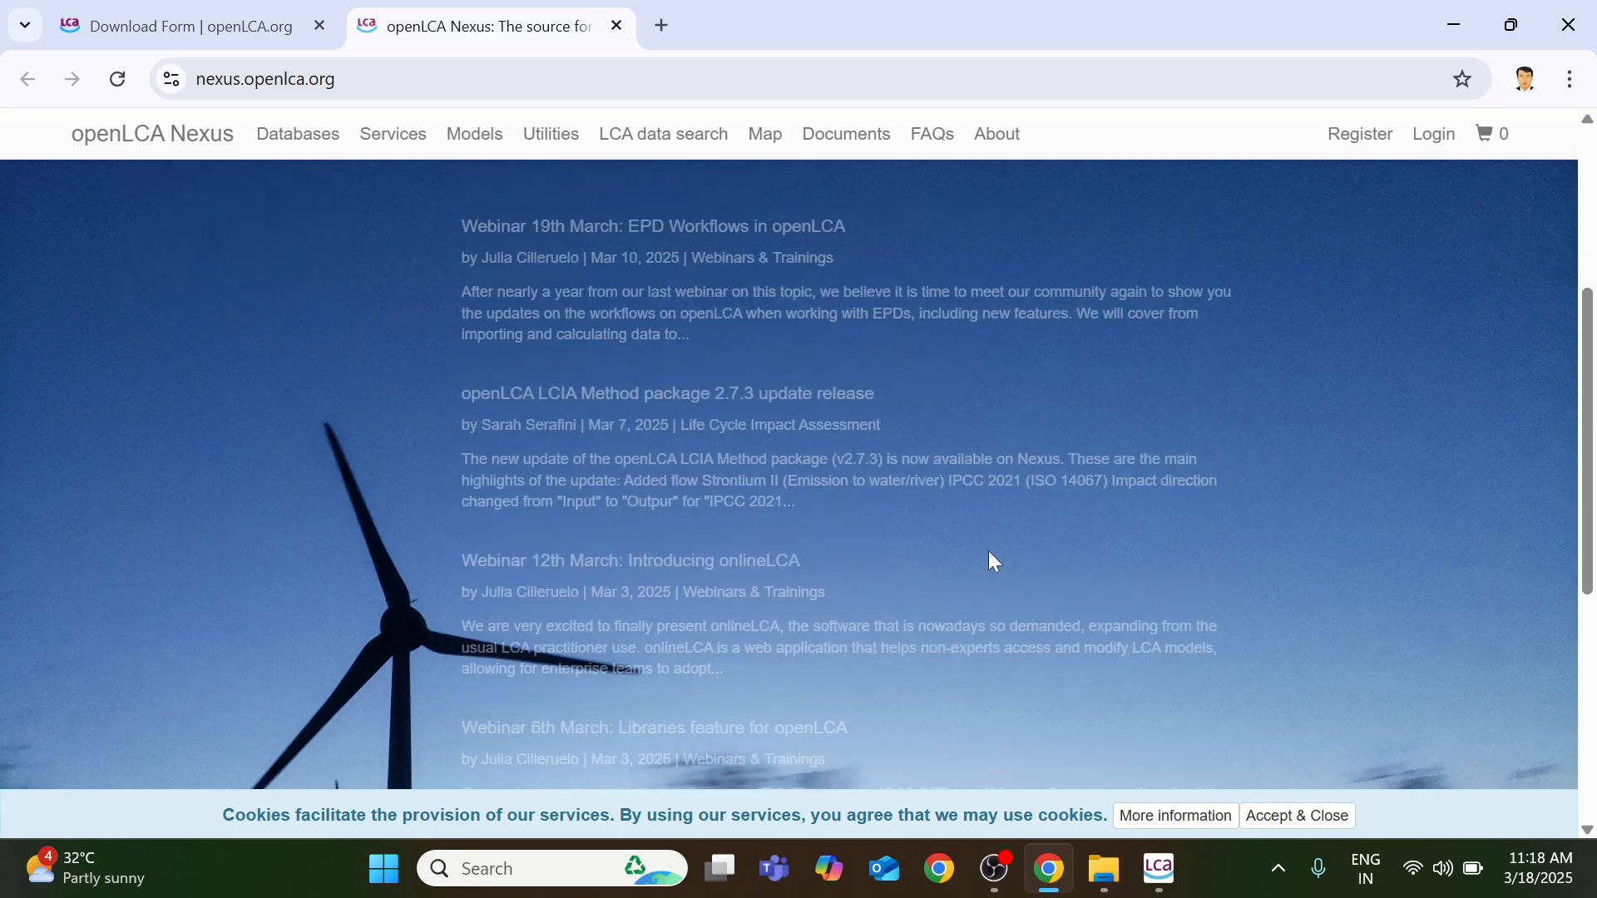
{"action": "scroll", "coordinate": [988, 551], "scroll_direction": "up", "scroll_amount": 4}
{"action": "scroll", "coordinate": [561, 504], "scroll_direction": "down", "scroll_amount": 5}
{"action": "scroll", "coordinate": [447, 444], "scroll_direction": "up", "scroll_amount": 5}
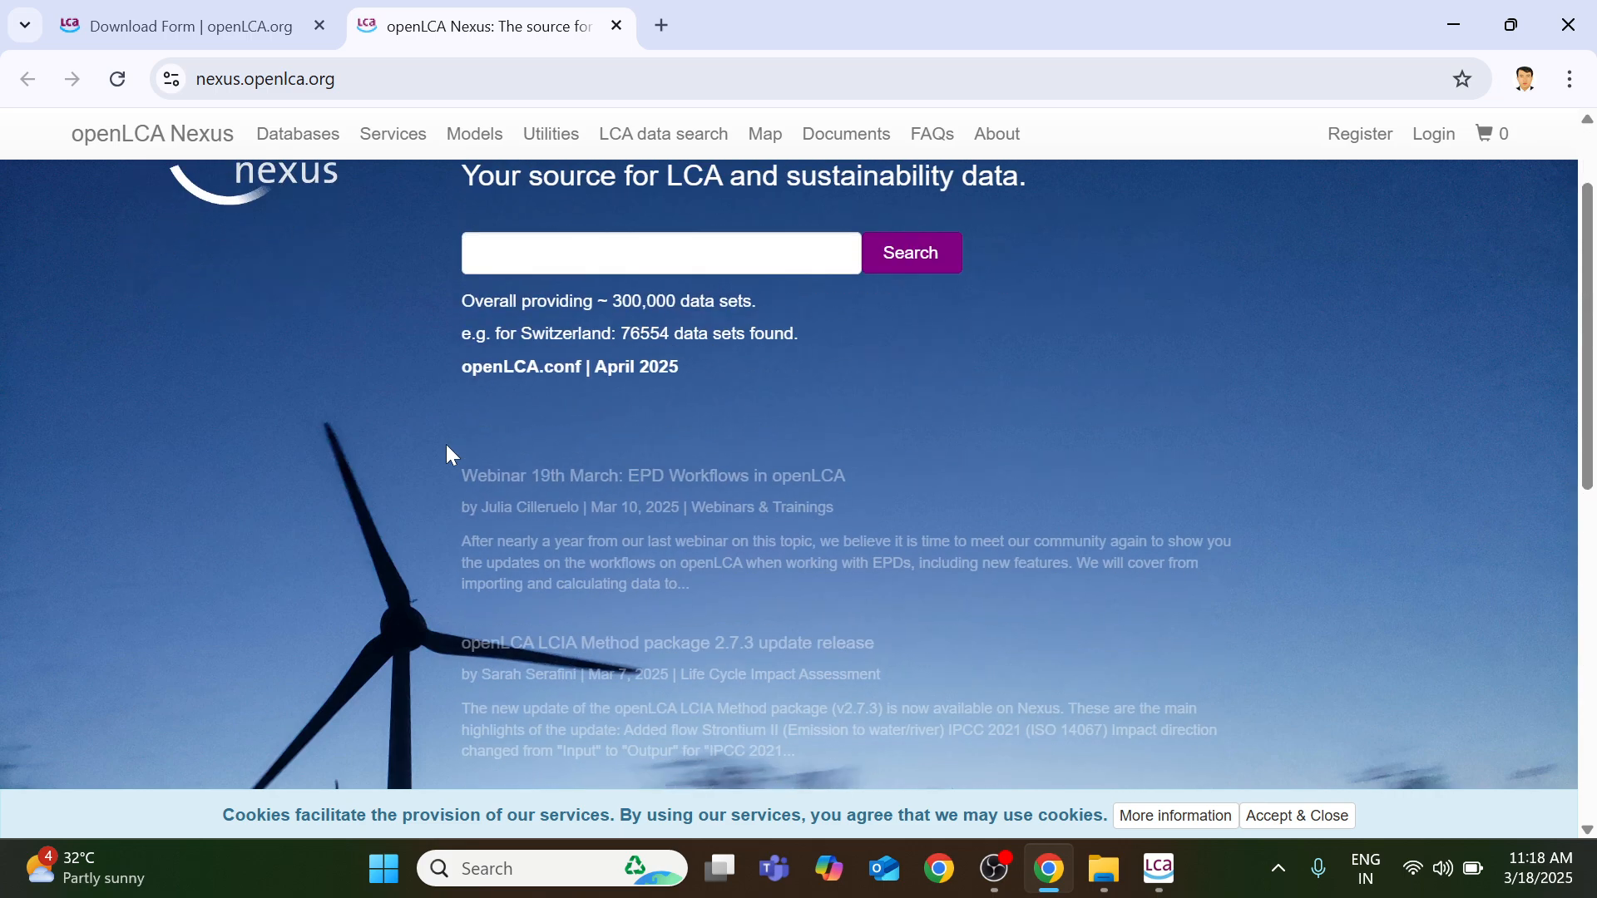
Examine the free and for-purchase database listings on openLCA Nexus, looking through the free ones.
{"action": "left_click", "coordinate": [302, 140]}
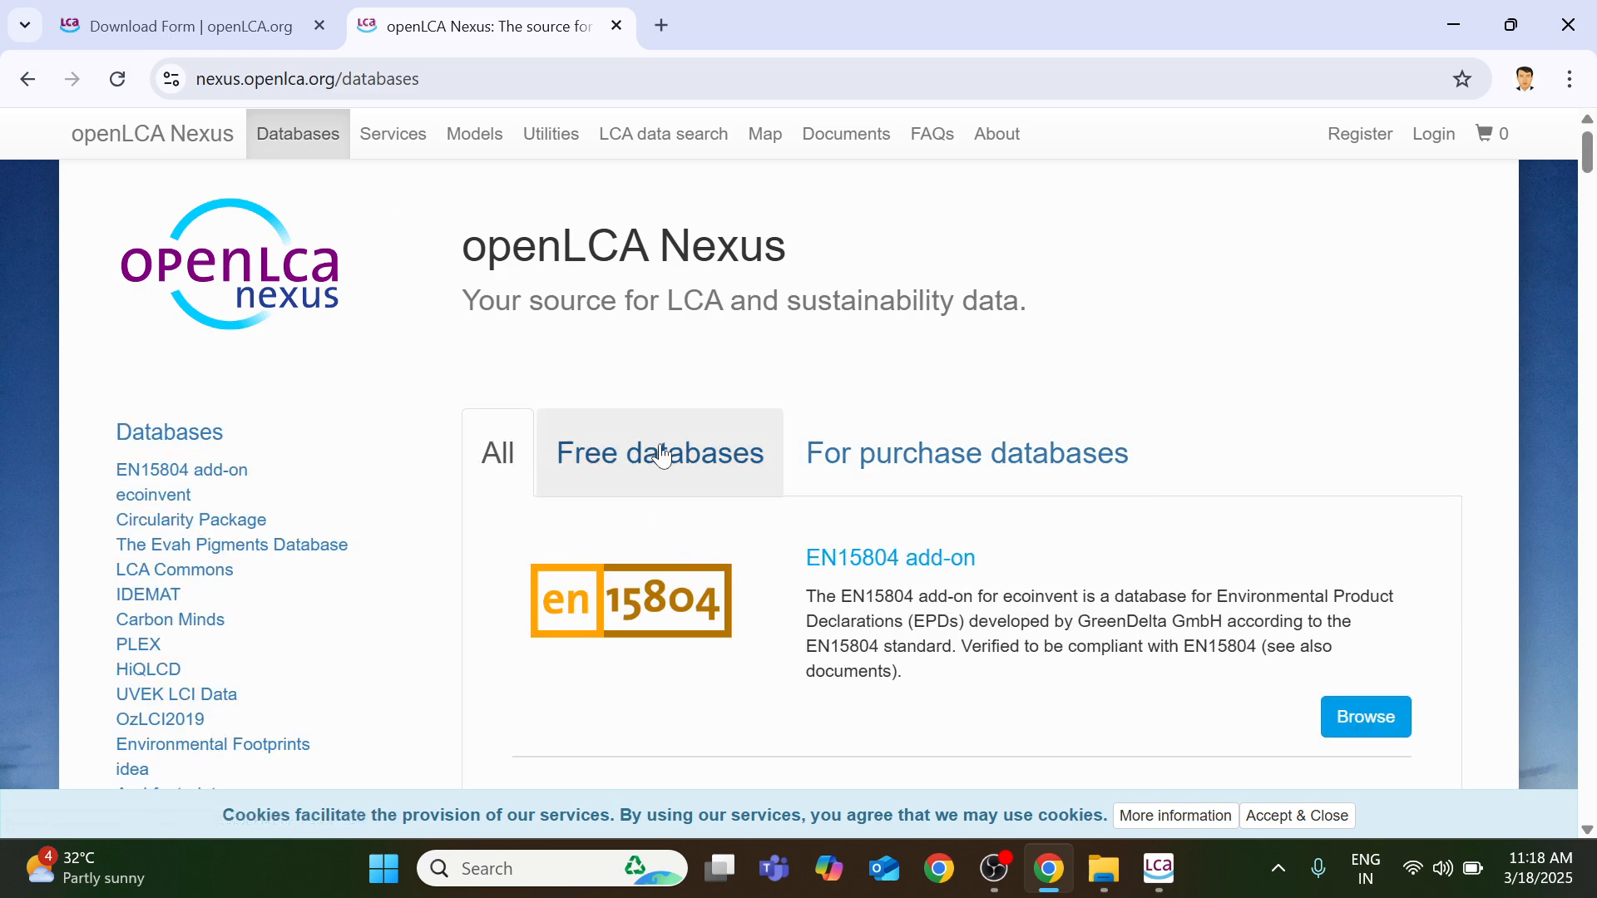
{"action": "left_click", "coordinate": [741, 476]}
{"action": "left_click", "coordinate": [932, 473]}
{"action": "left_click", "coordinate": [671, 454]}
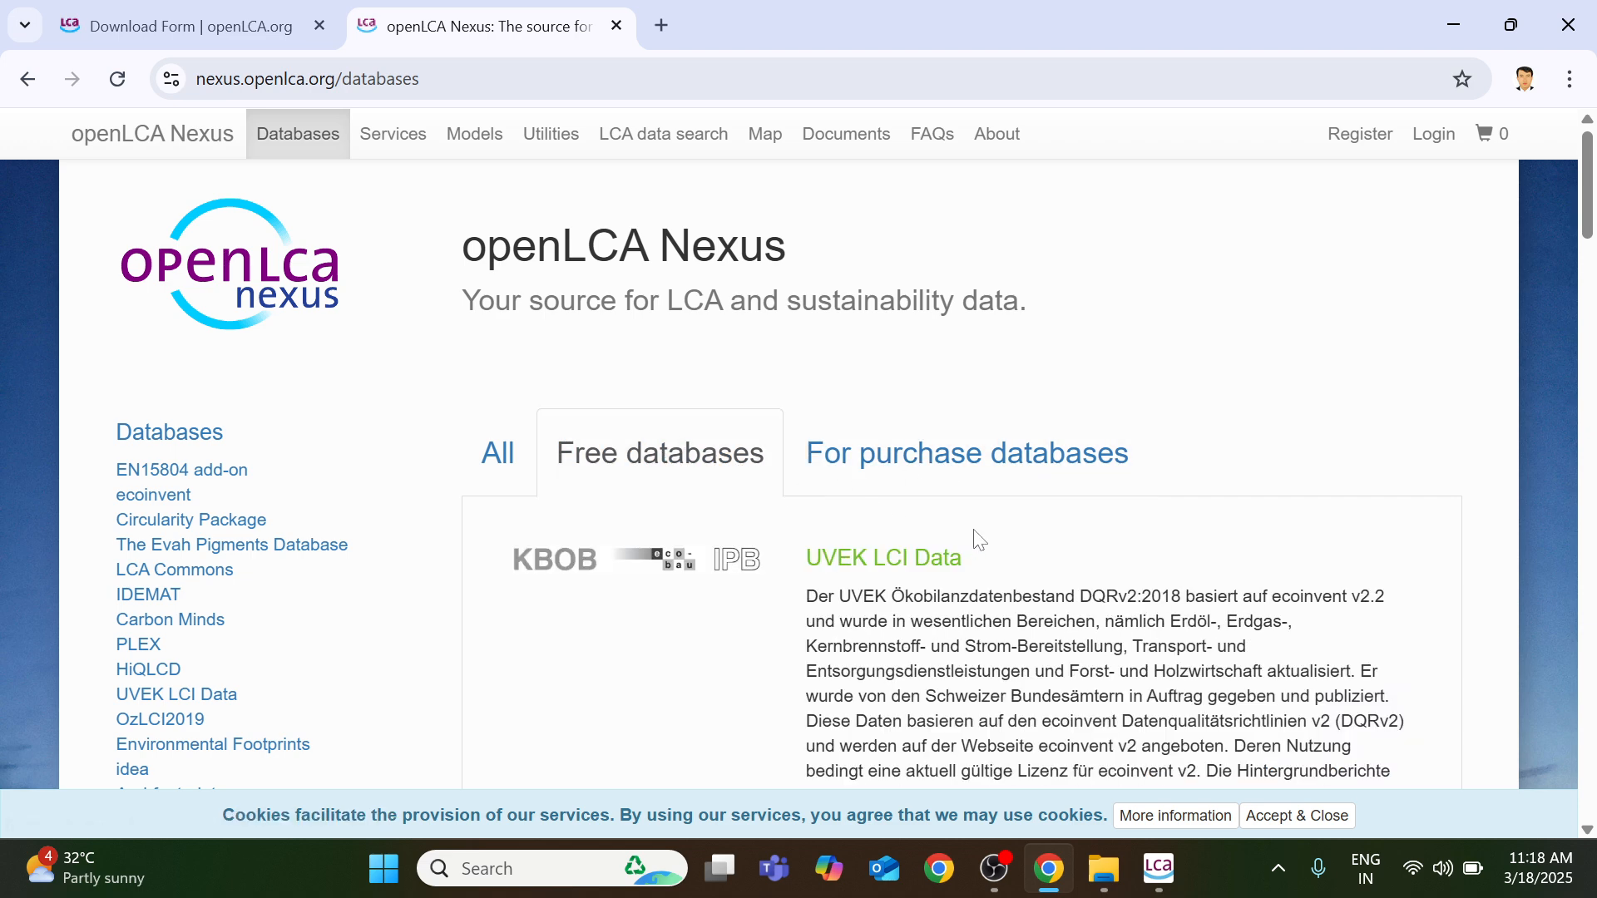
{"action": "scroll", "coordinate": [979, 539], "scroll_direction": "down", "scroll_amount": 3}
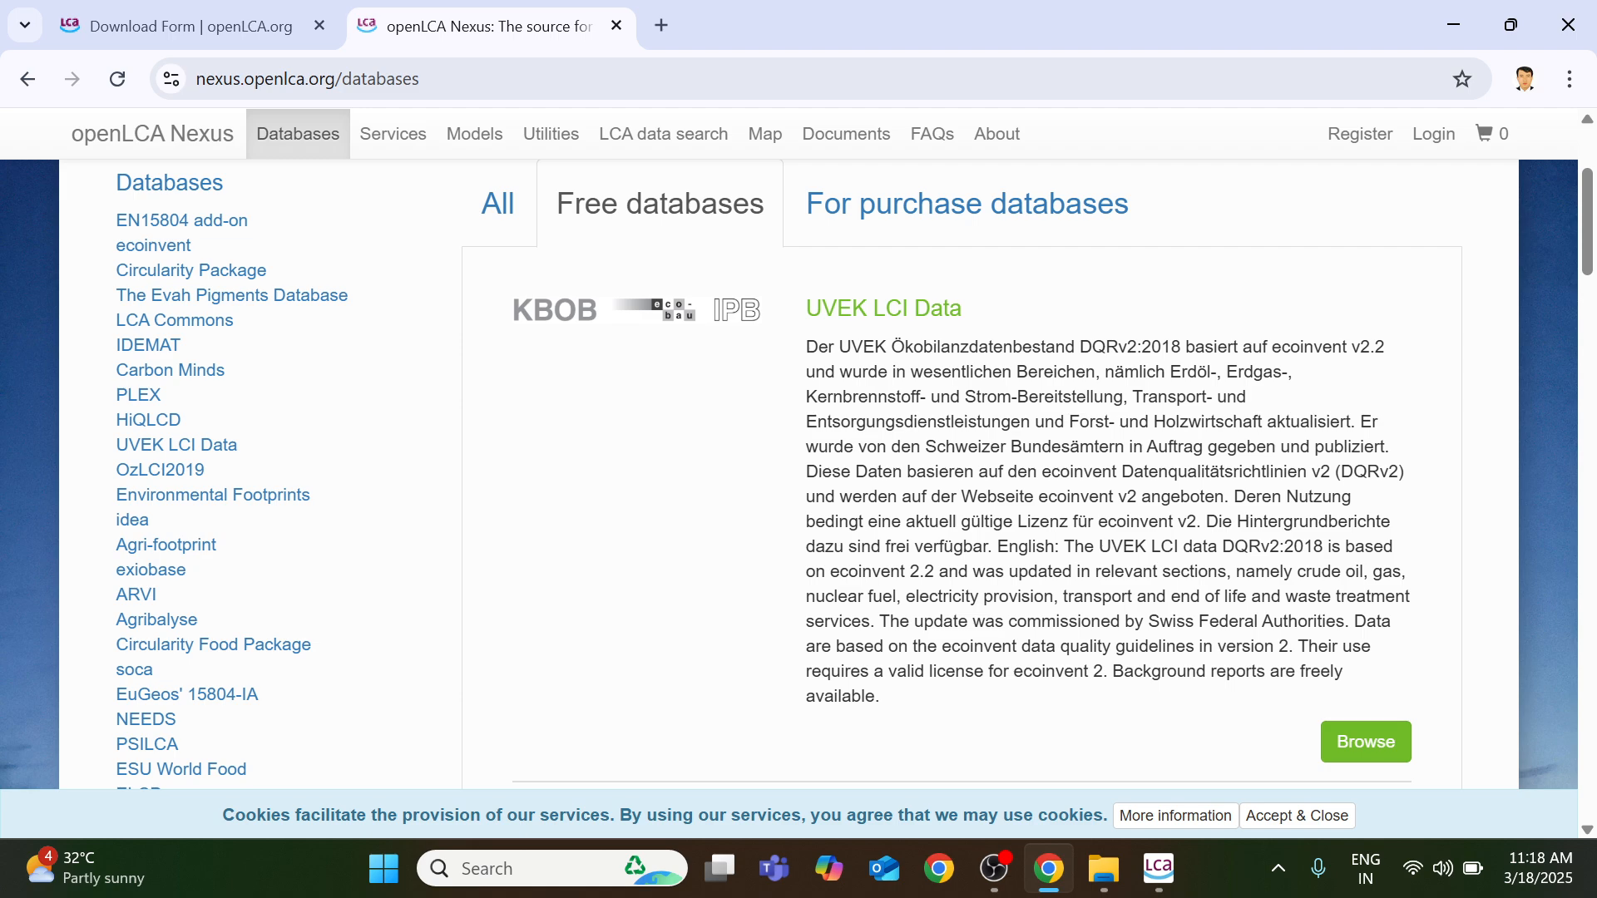
{"action": "scroll", "coordinate": [1056, 614], "scroll_direction": "down", "scroll_amount": 9}
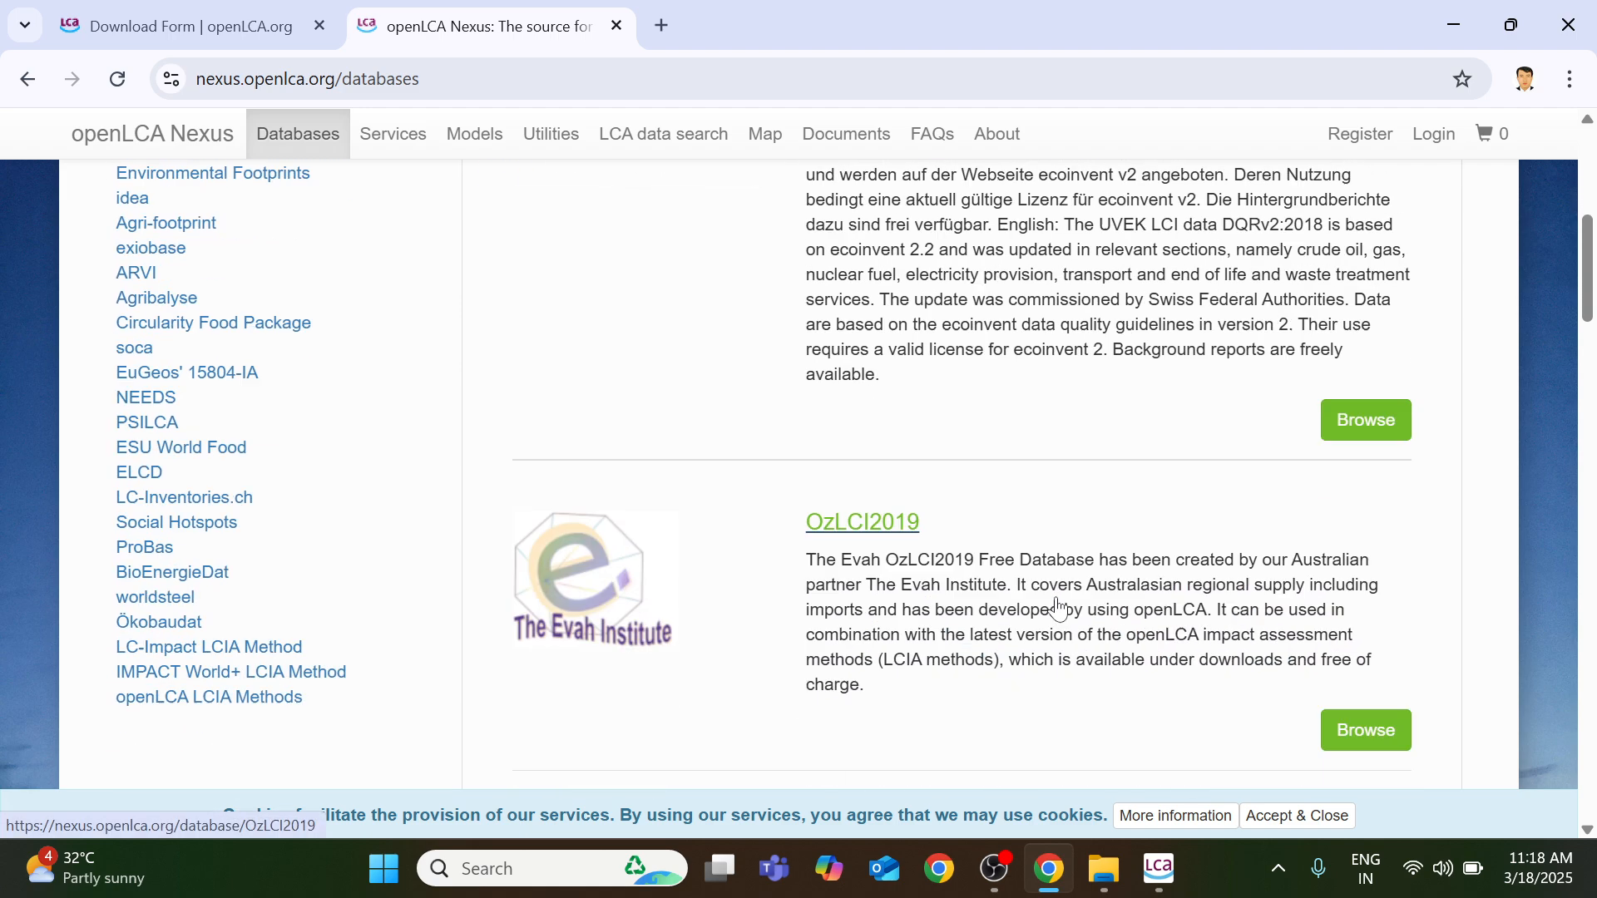
{"action": "scroll", "coordinate": [1056, 613], "scroll_direction": "up", "scroll_amount": 1}
{"action": "scroll", "coordinate": [799, 474], "scroll_direction": "up", "scroll_amount": 11}
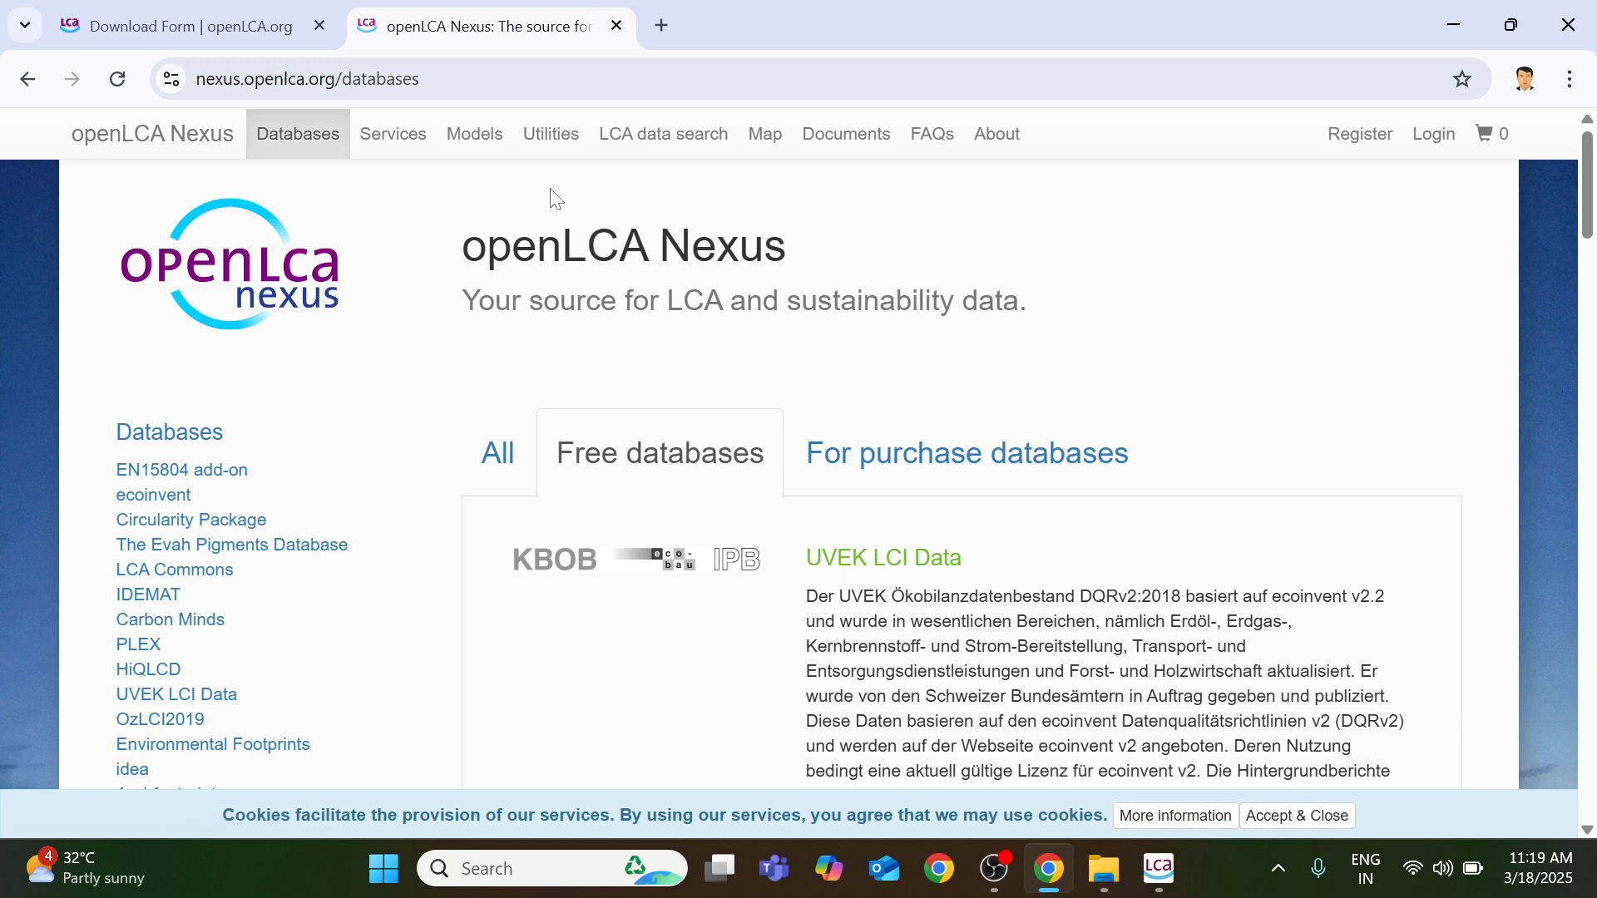
Browse the other free models on openLCA Nexus and find the LCA tutorial case study of PC and PET bottles.
{"action": "left_click", "coordinate": [475, 148]}
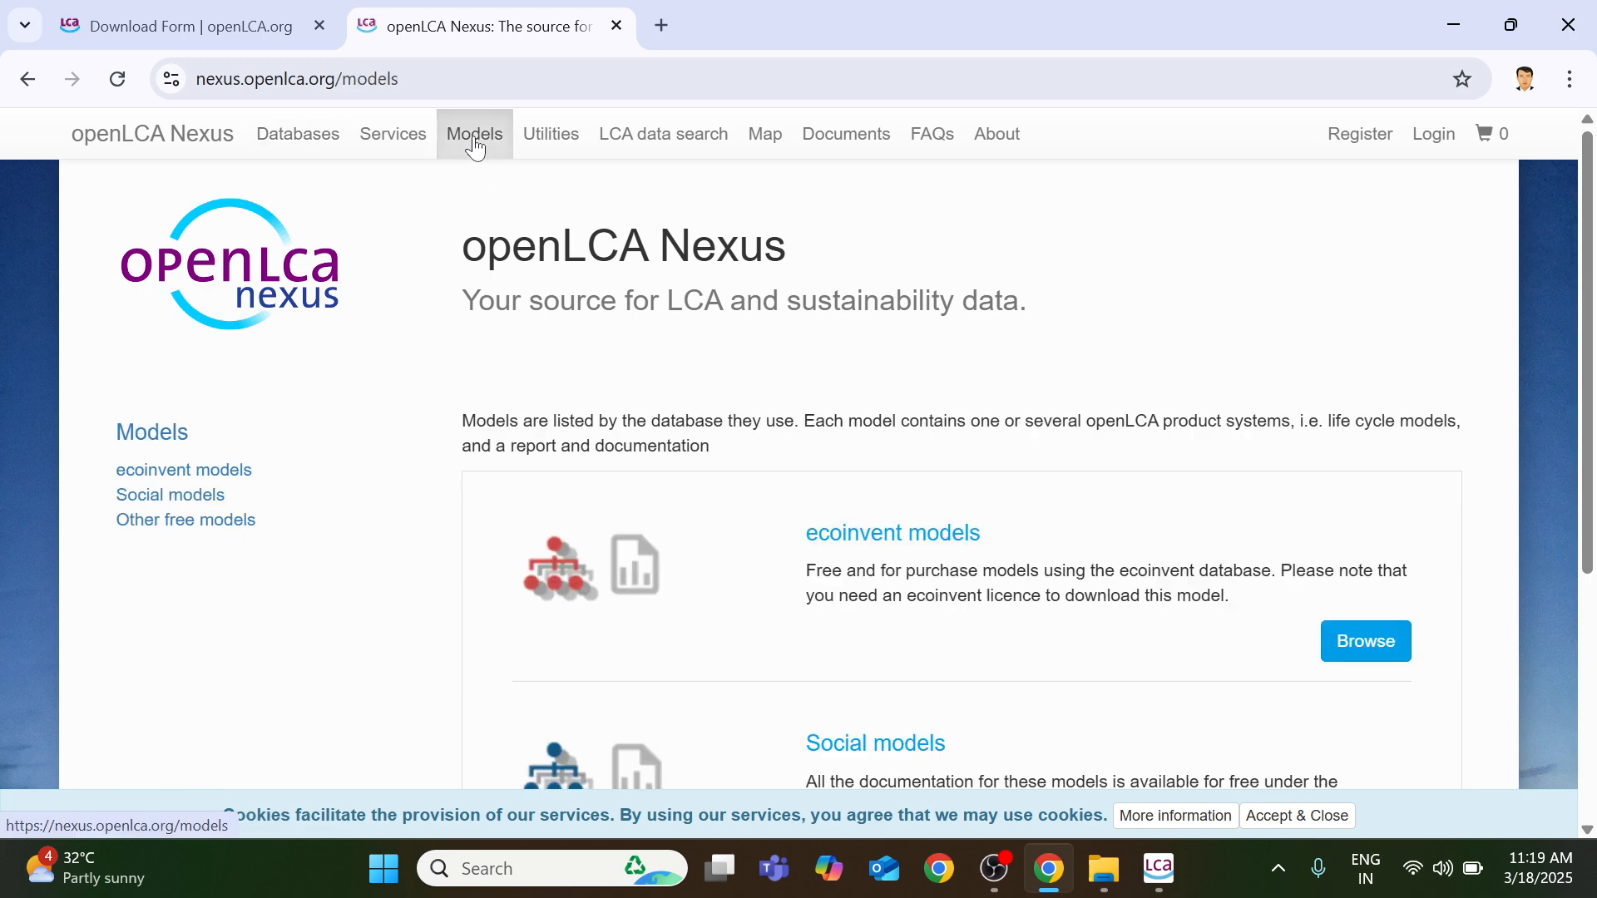
{"action": "scroll", "coordinate": [1051, 510], "scroll_direction": "down", "scroll_amount": 5}
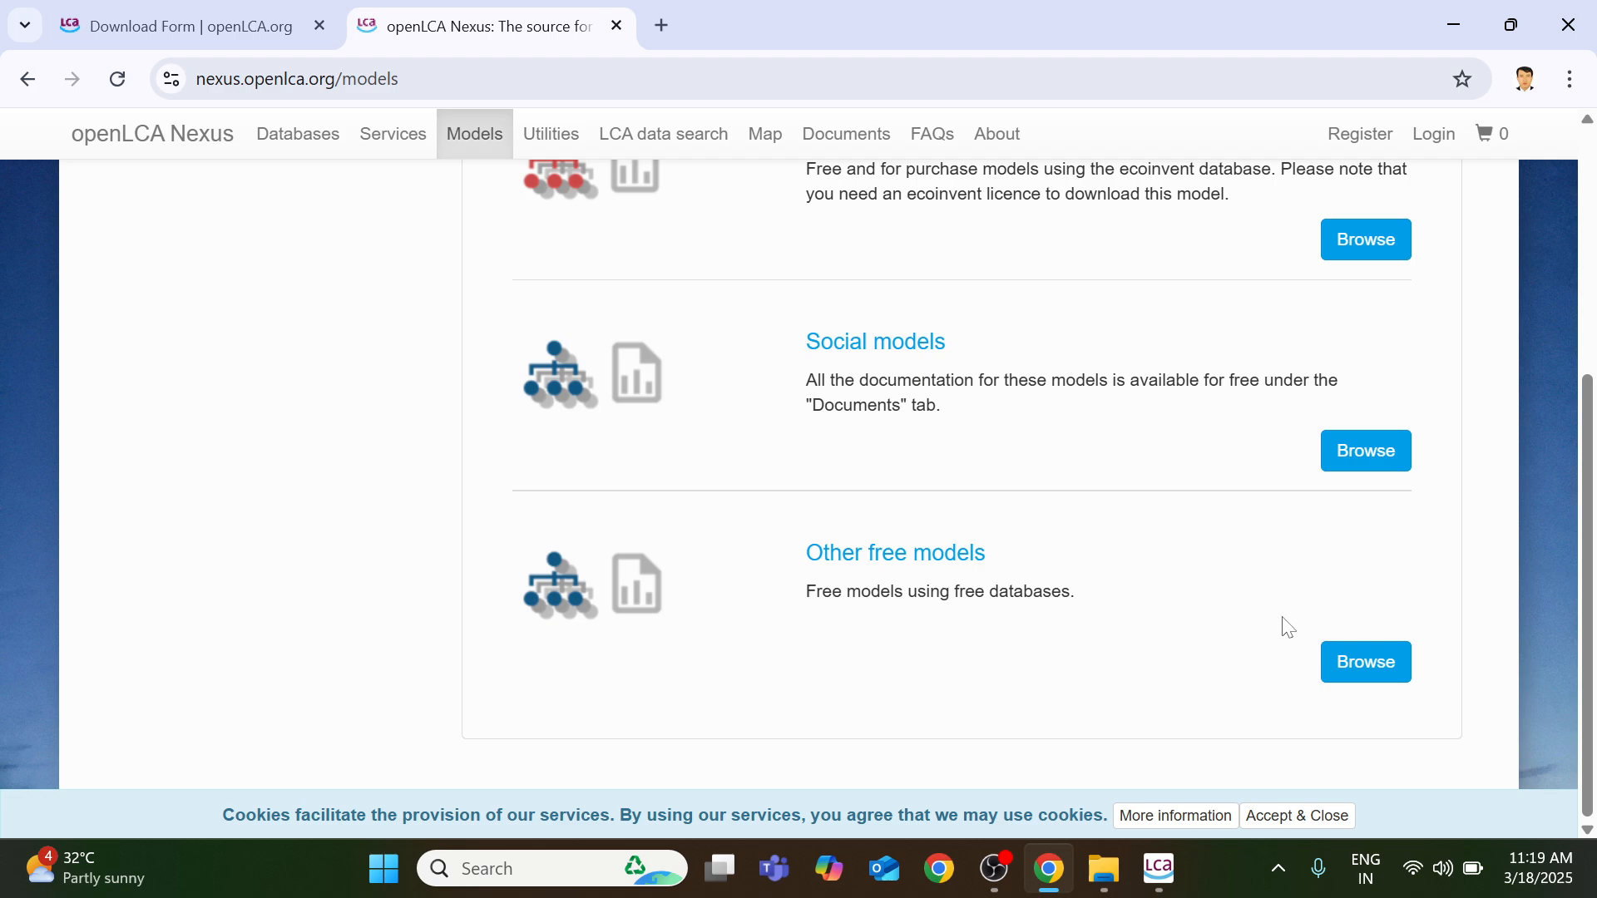
{"action": "left_click", "coordinate": [1362, 663]}
{"action": "scroll", "coordinate": [917, 595], "scroll_direction": "down", "scroll_amount": 15}
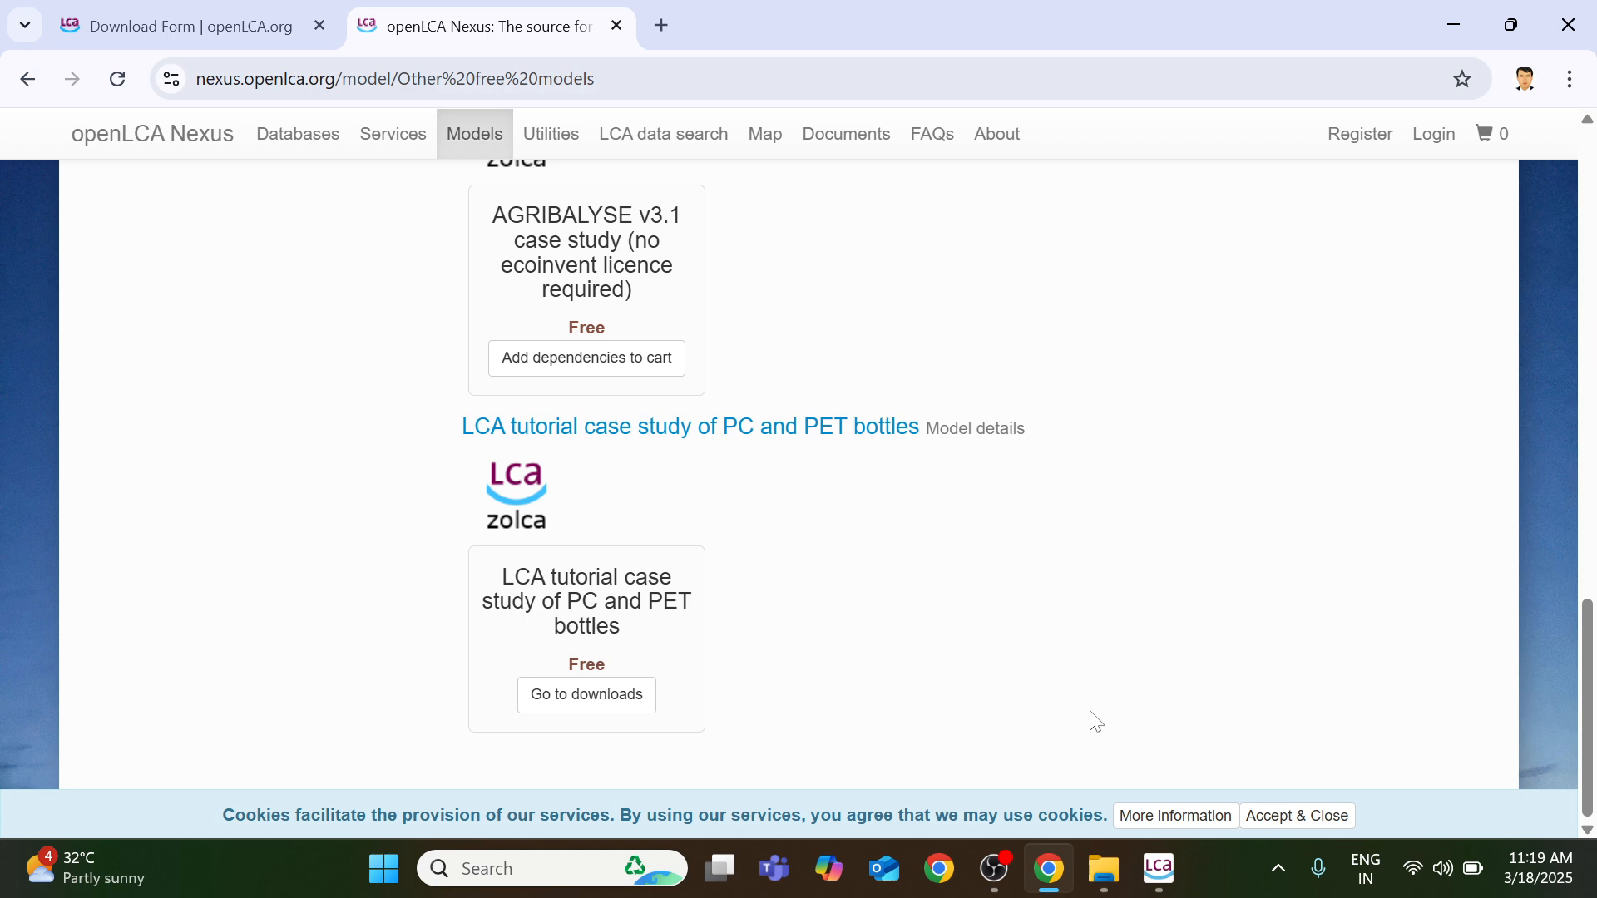
Locate the elcd_bottles_20220715.zolca file in the LCA folder and return to openLCA, closing the browser.
{"action": "left_click", "coordinate": [1102, 871]}
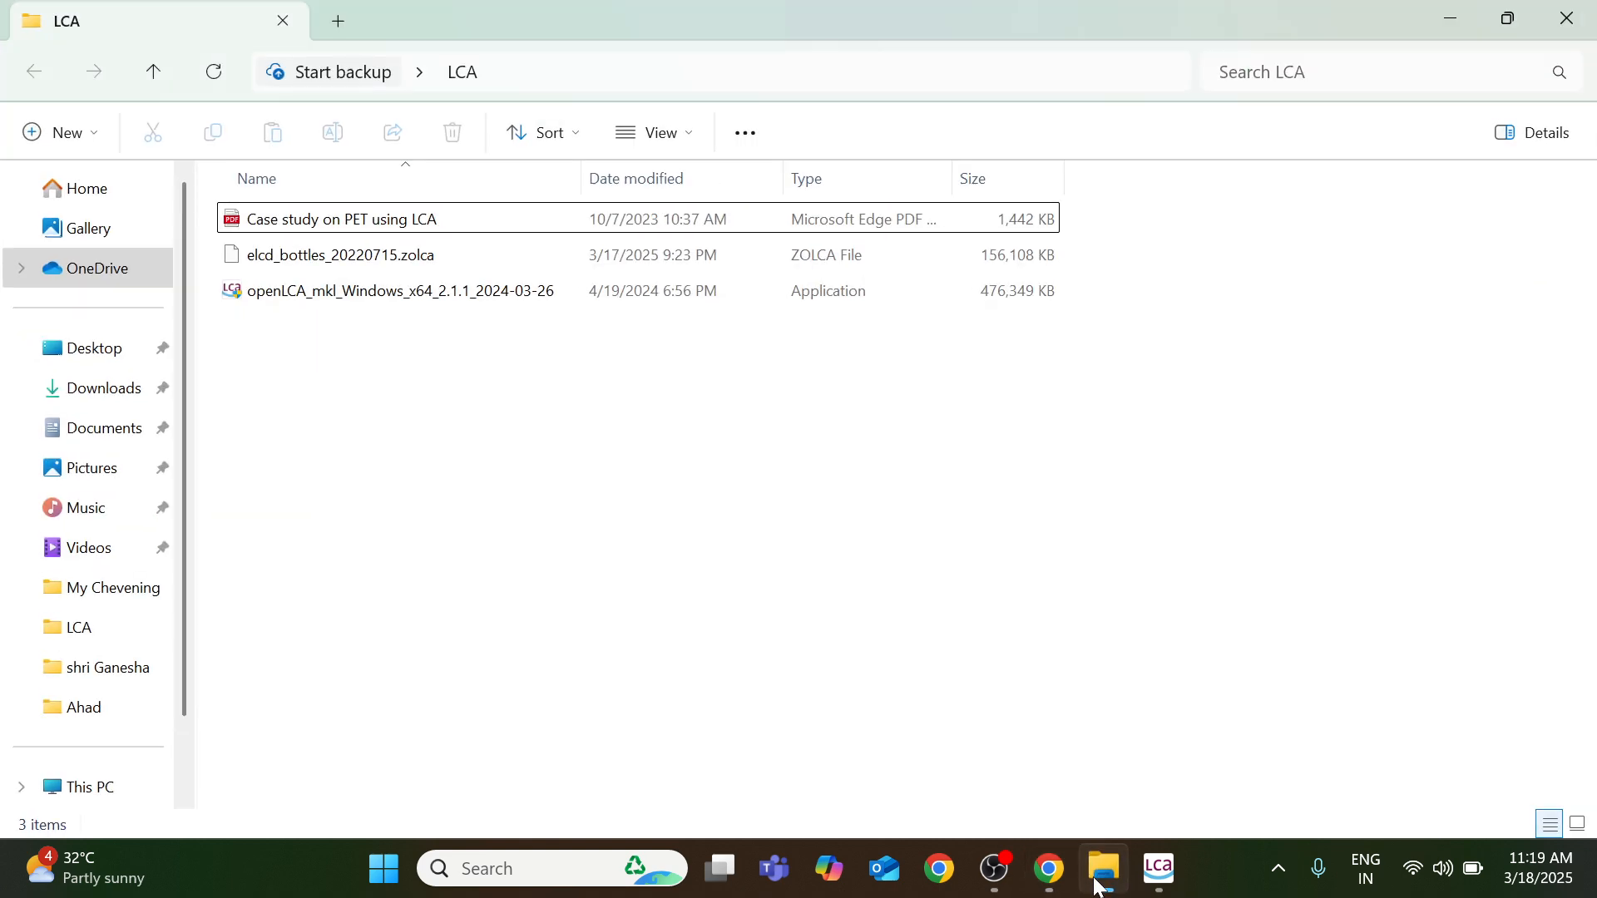
{"action": "left_click", "coordinate": [419, 260]}
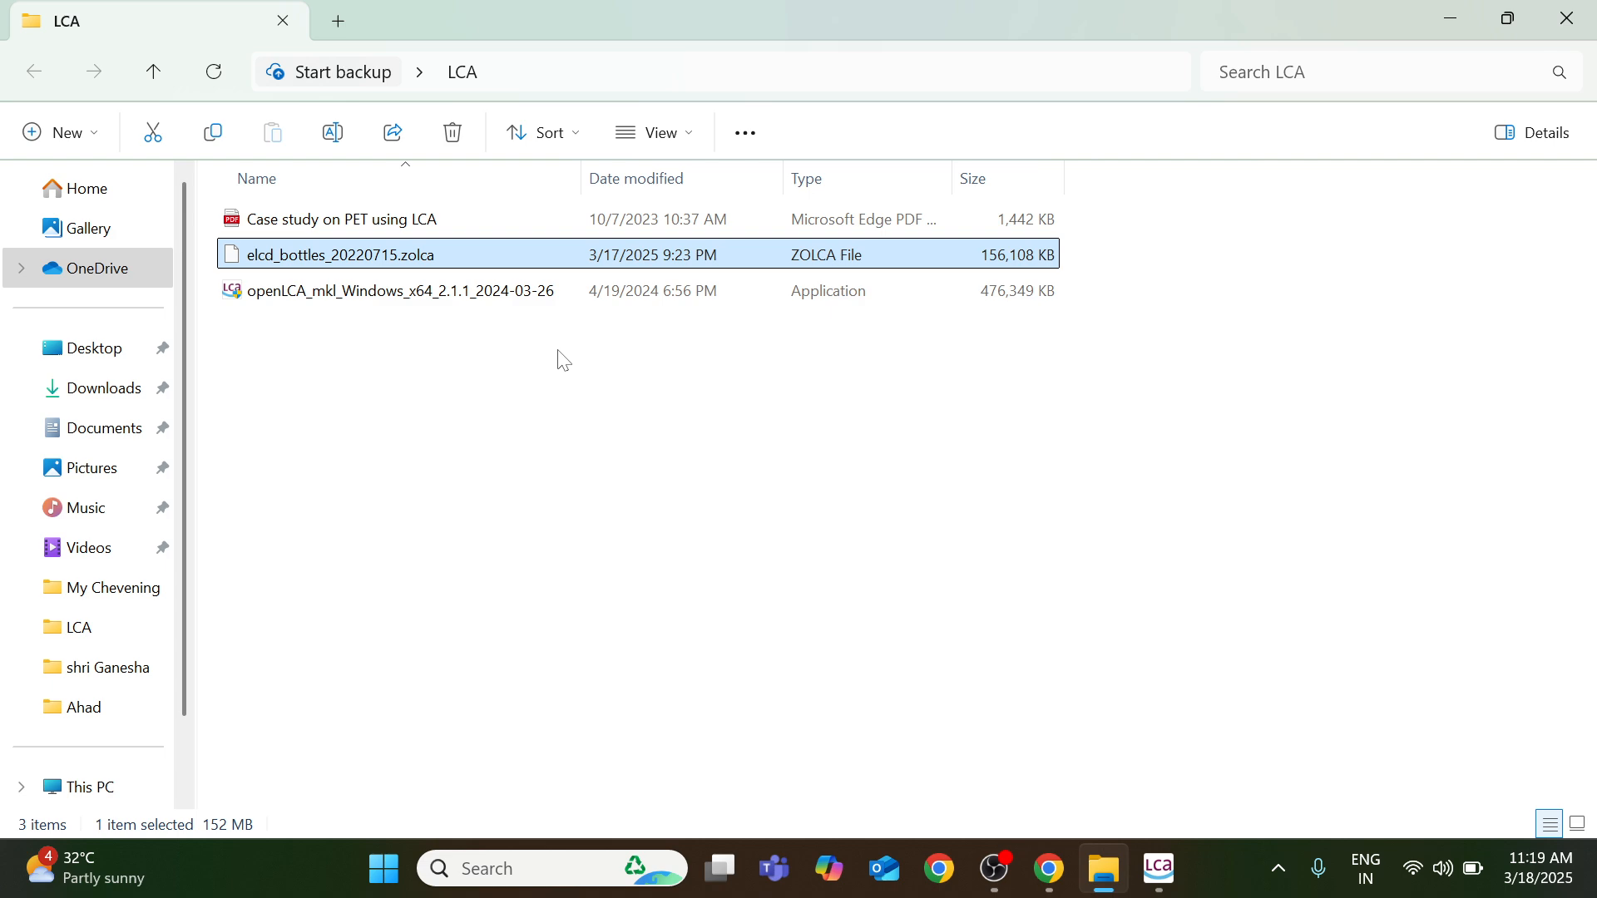
{"action": "left_click", "coordinate": [1452, 17]}
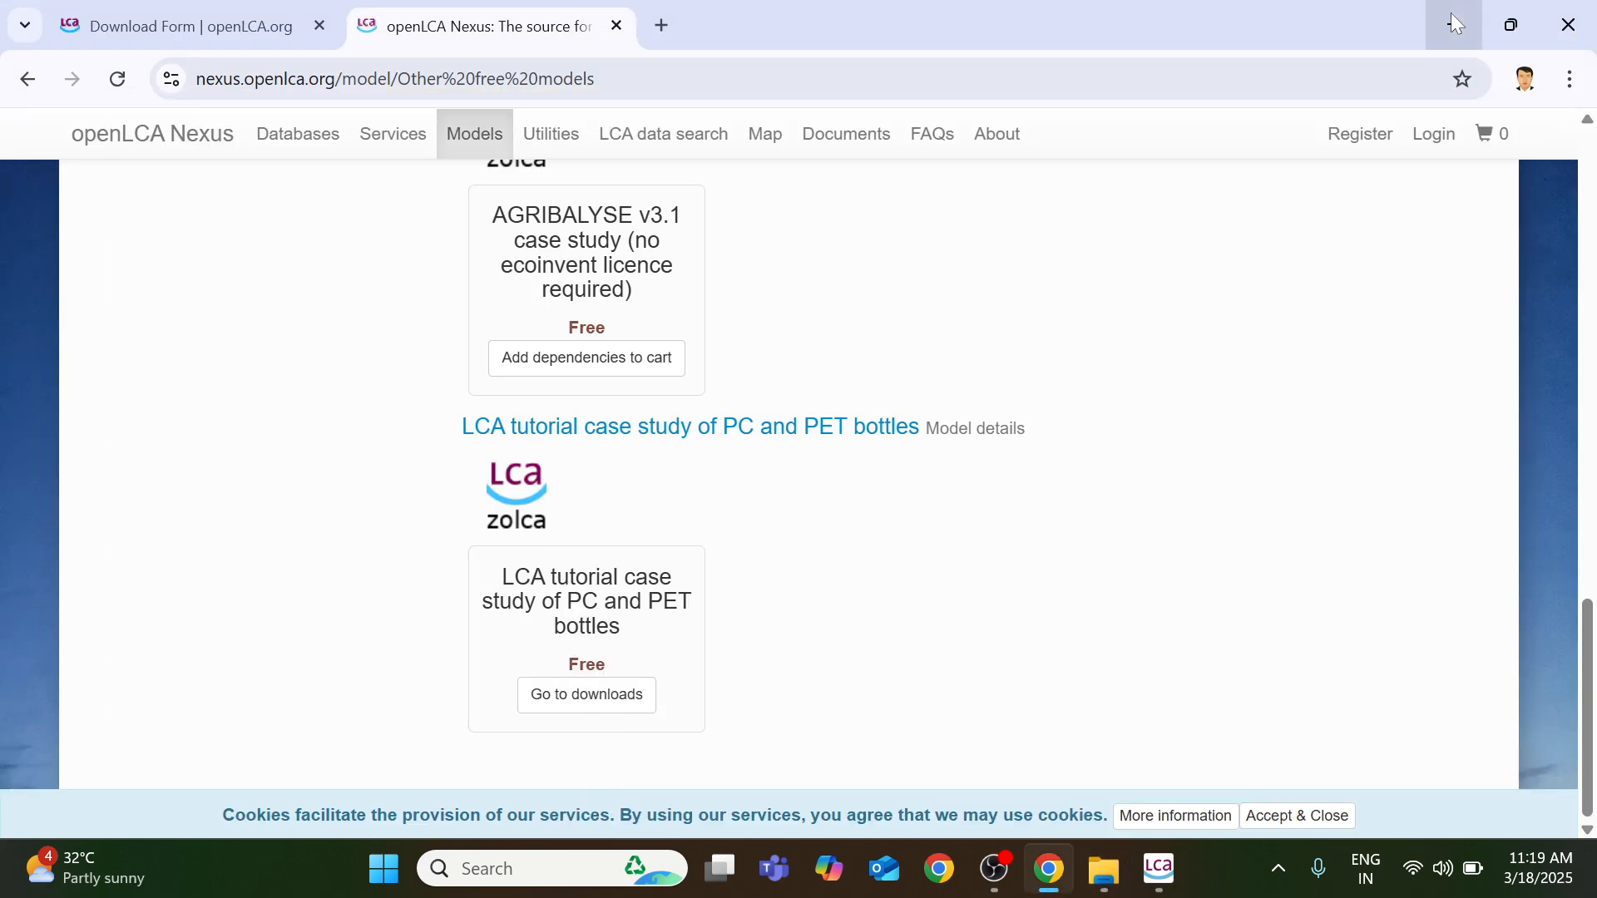
{"action": "left_click", "coordinate": [1581, 15]}
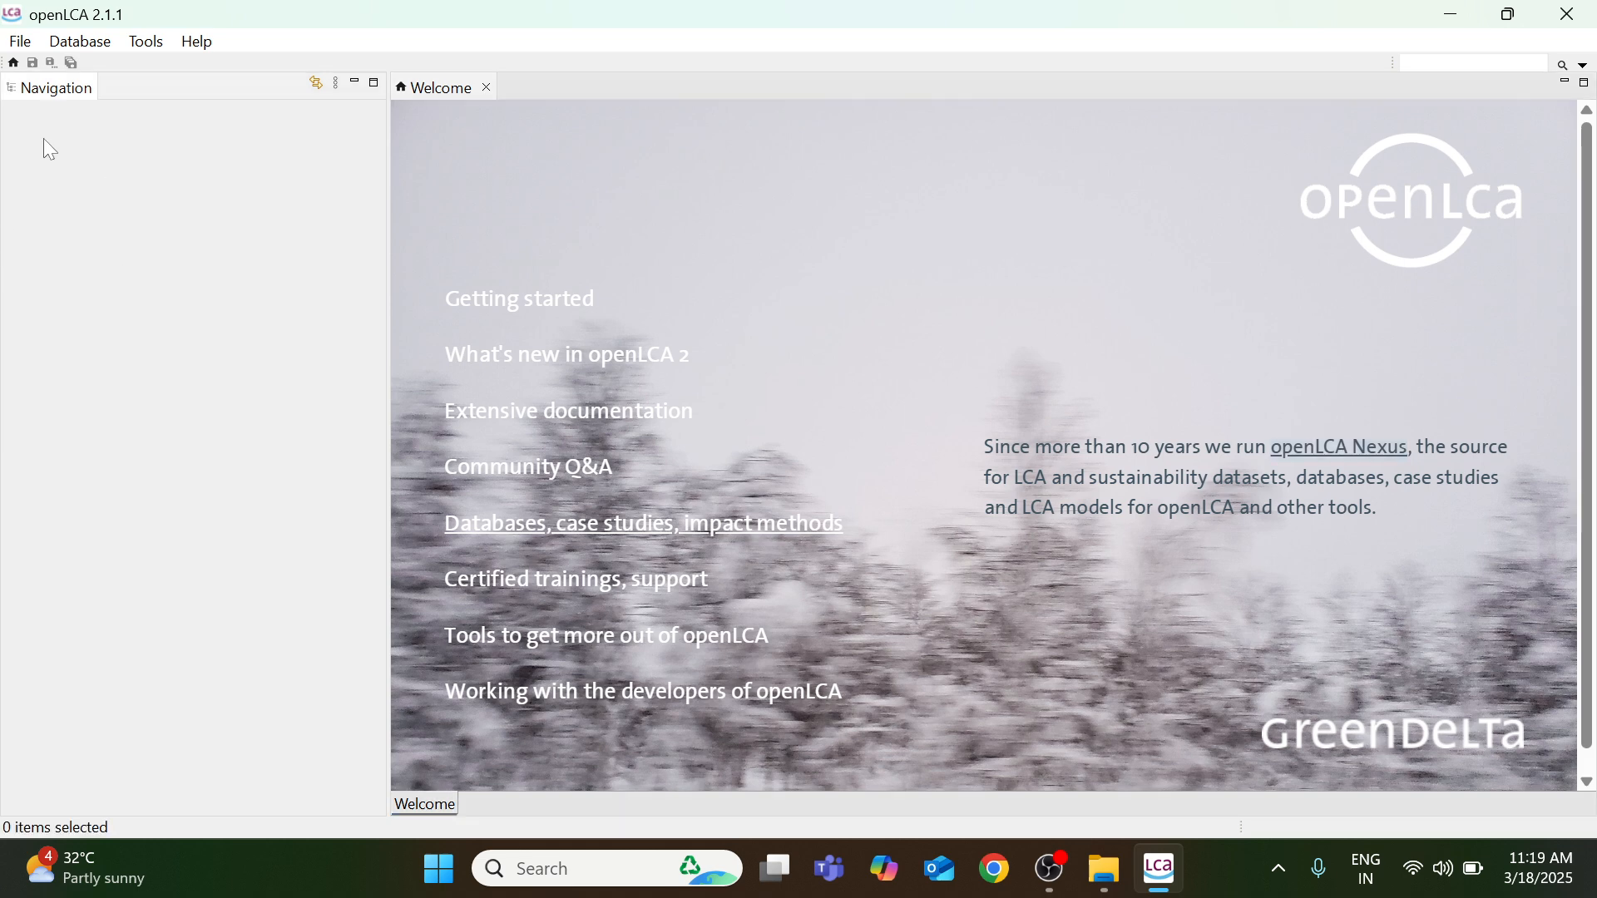
{"action": "left_click", "coordinate": [20, 42]}
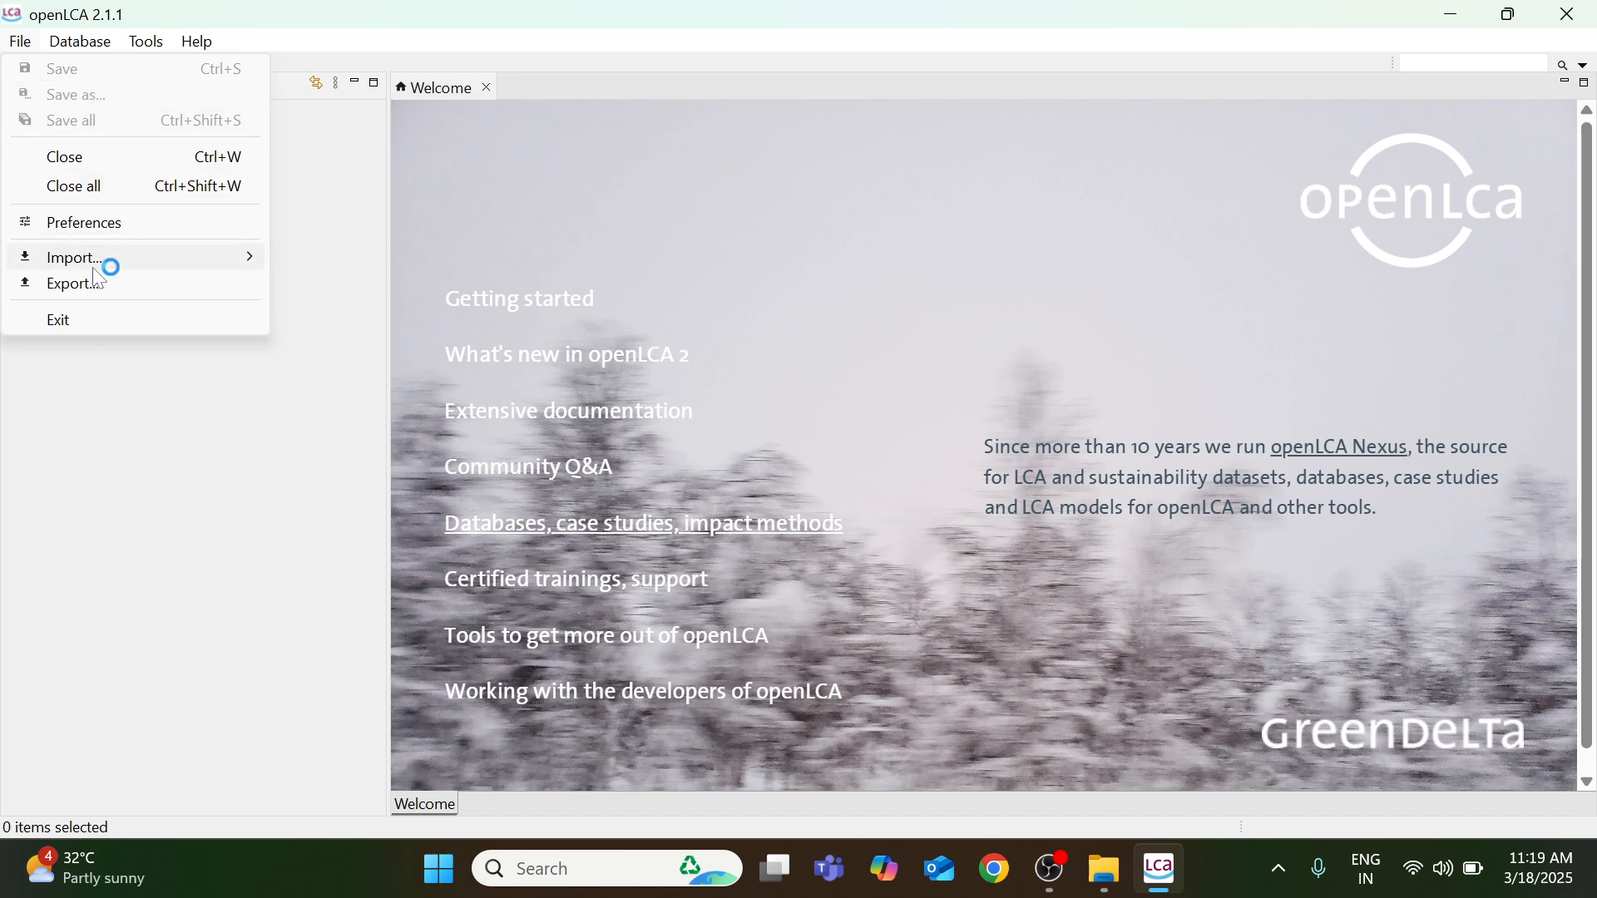
{"action": "mouse_move", "coordinate": [84, 53]}
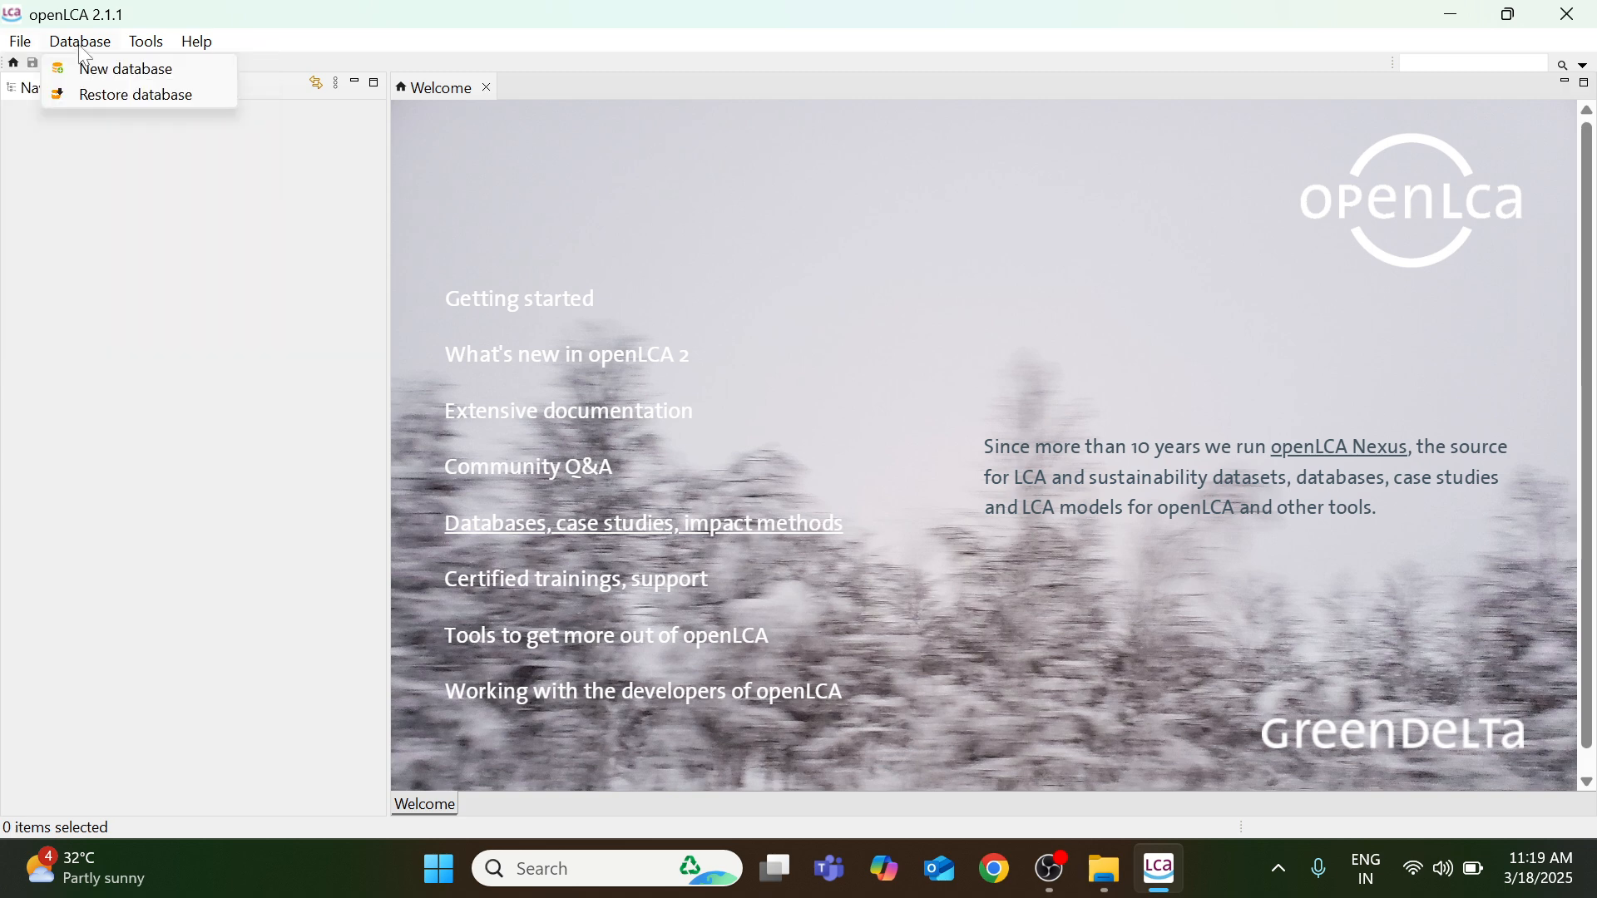
{"action": "right_click", "coordinate": [120, 174]}
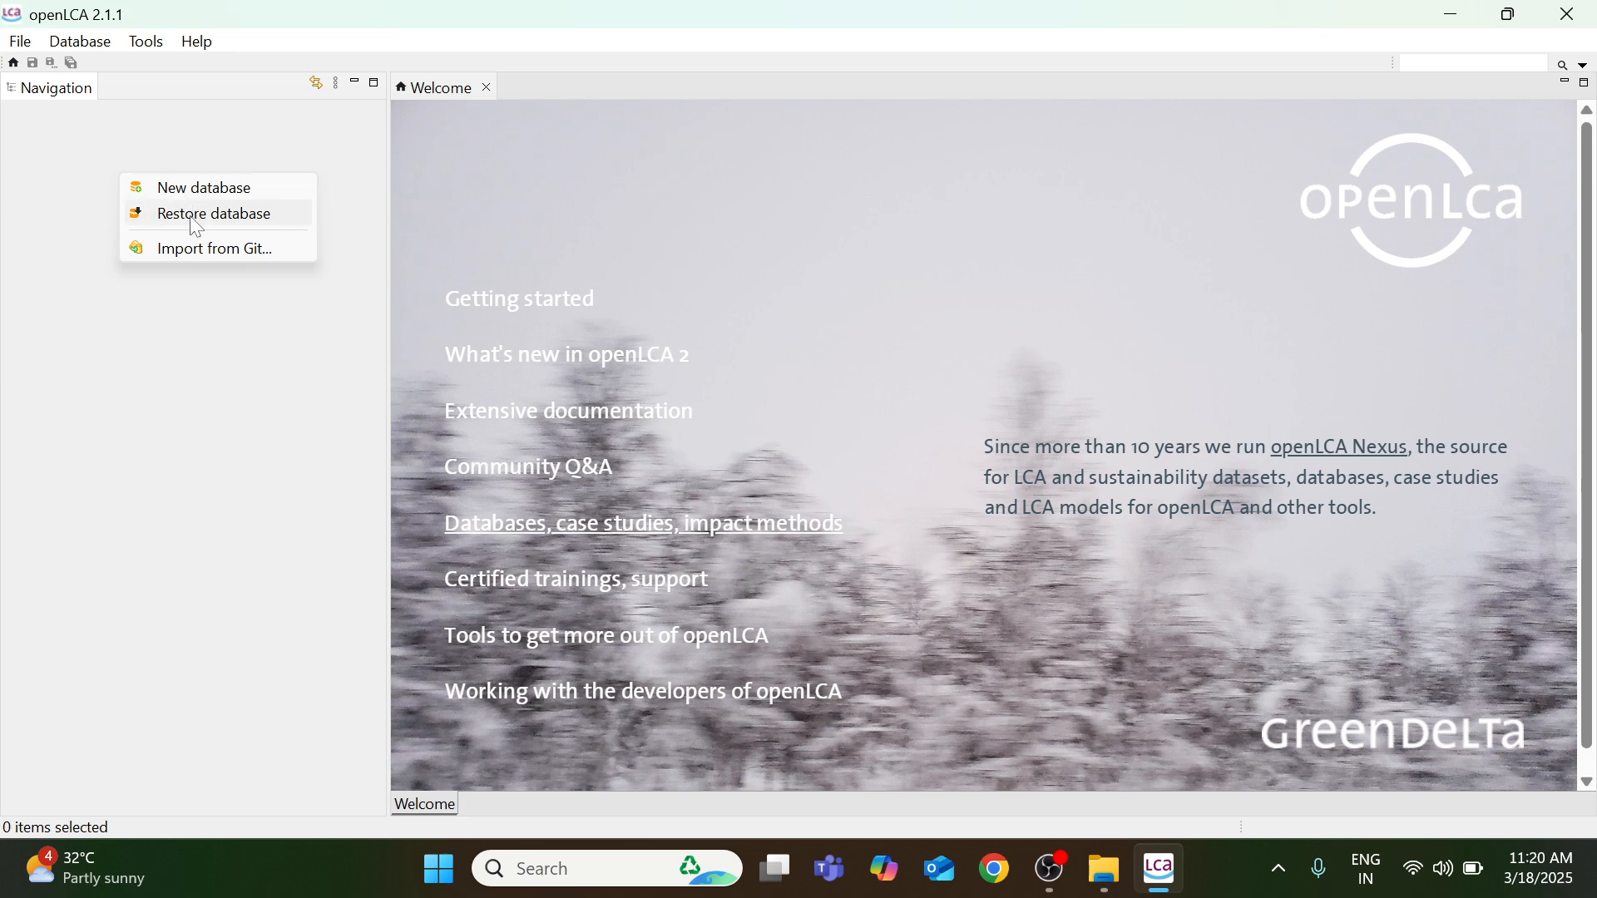
{"action": "left_click", "coordinate": [164, 46]}
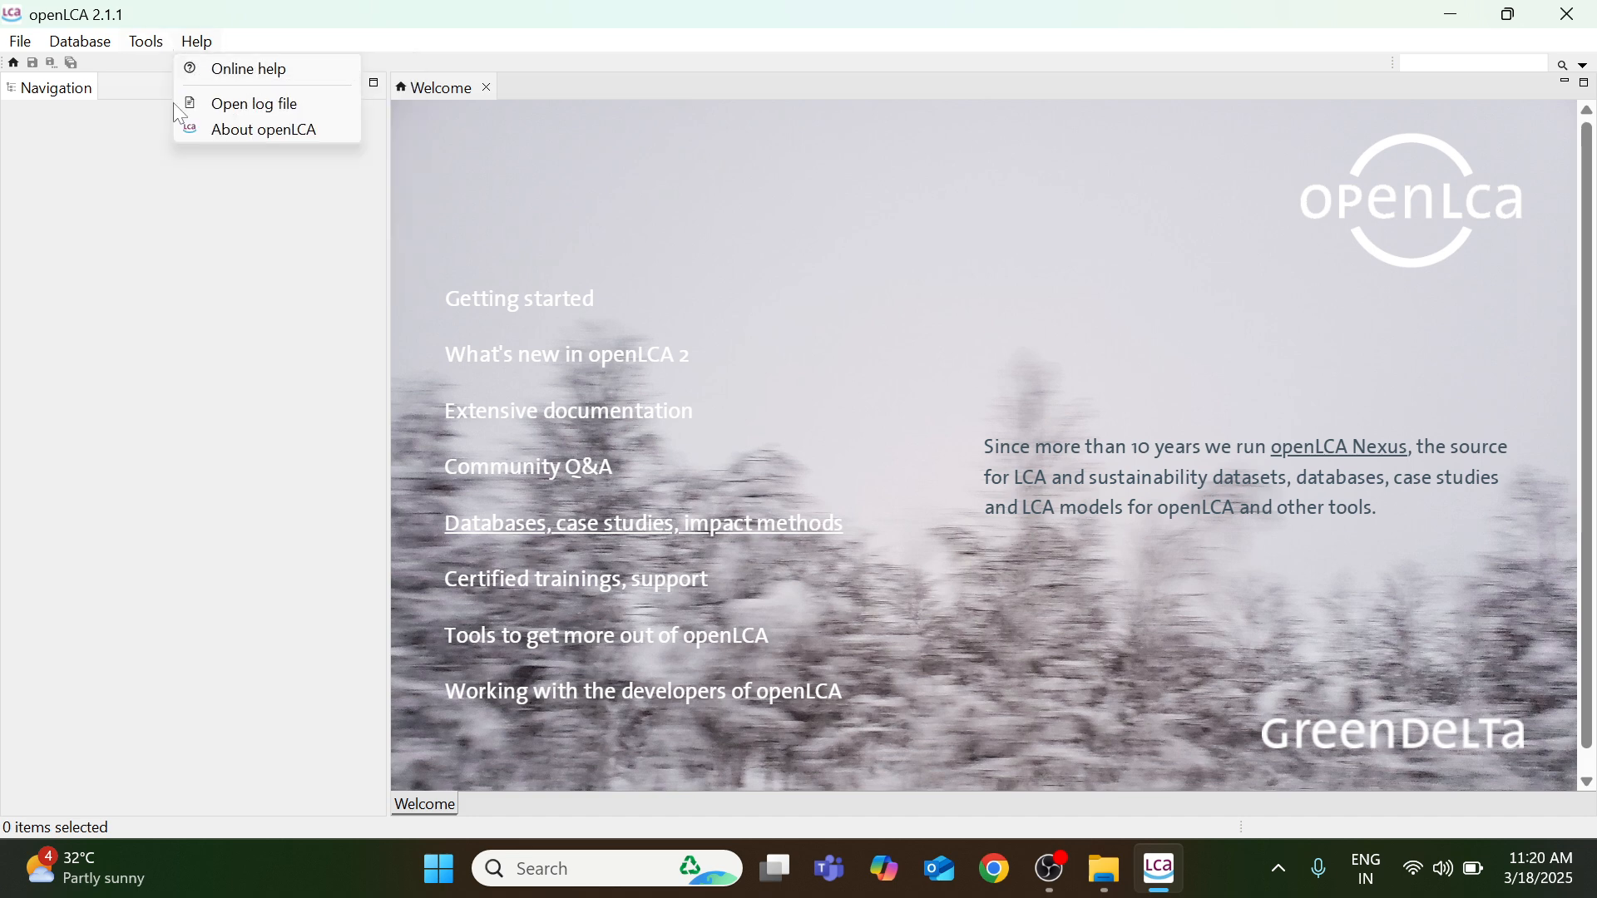
{"action": "left_click", "coordinate": [165, 243]}
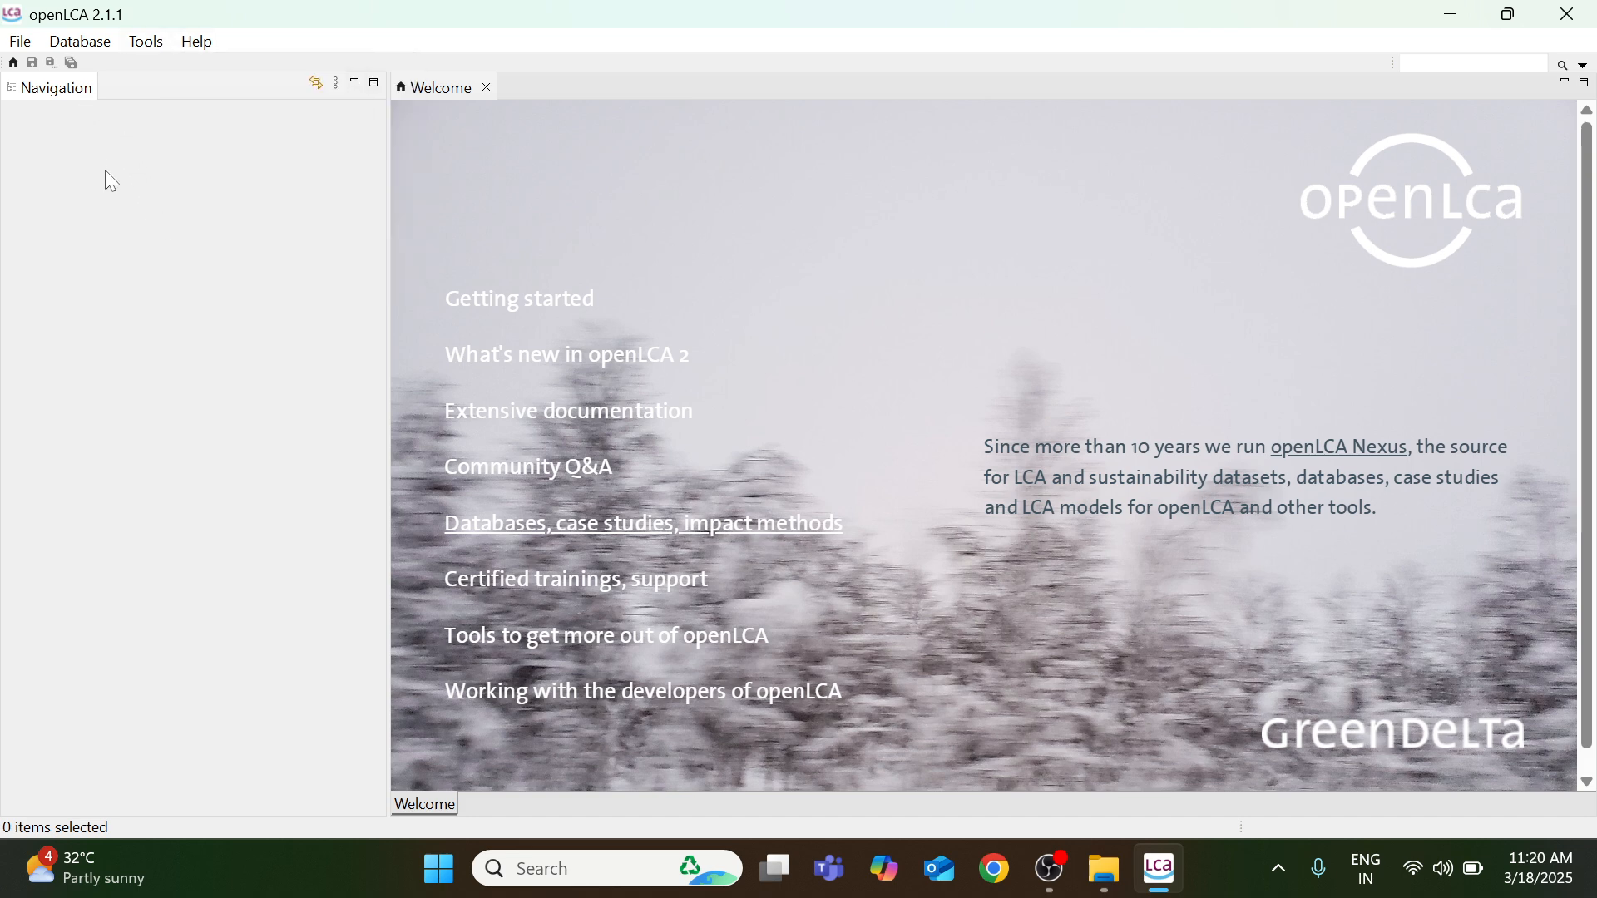
{"action": "left_click", "coordinate": [96, 46]}
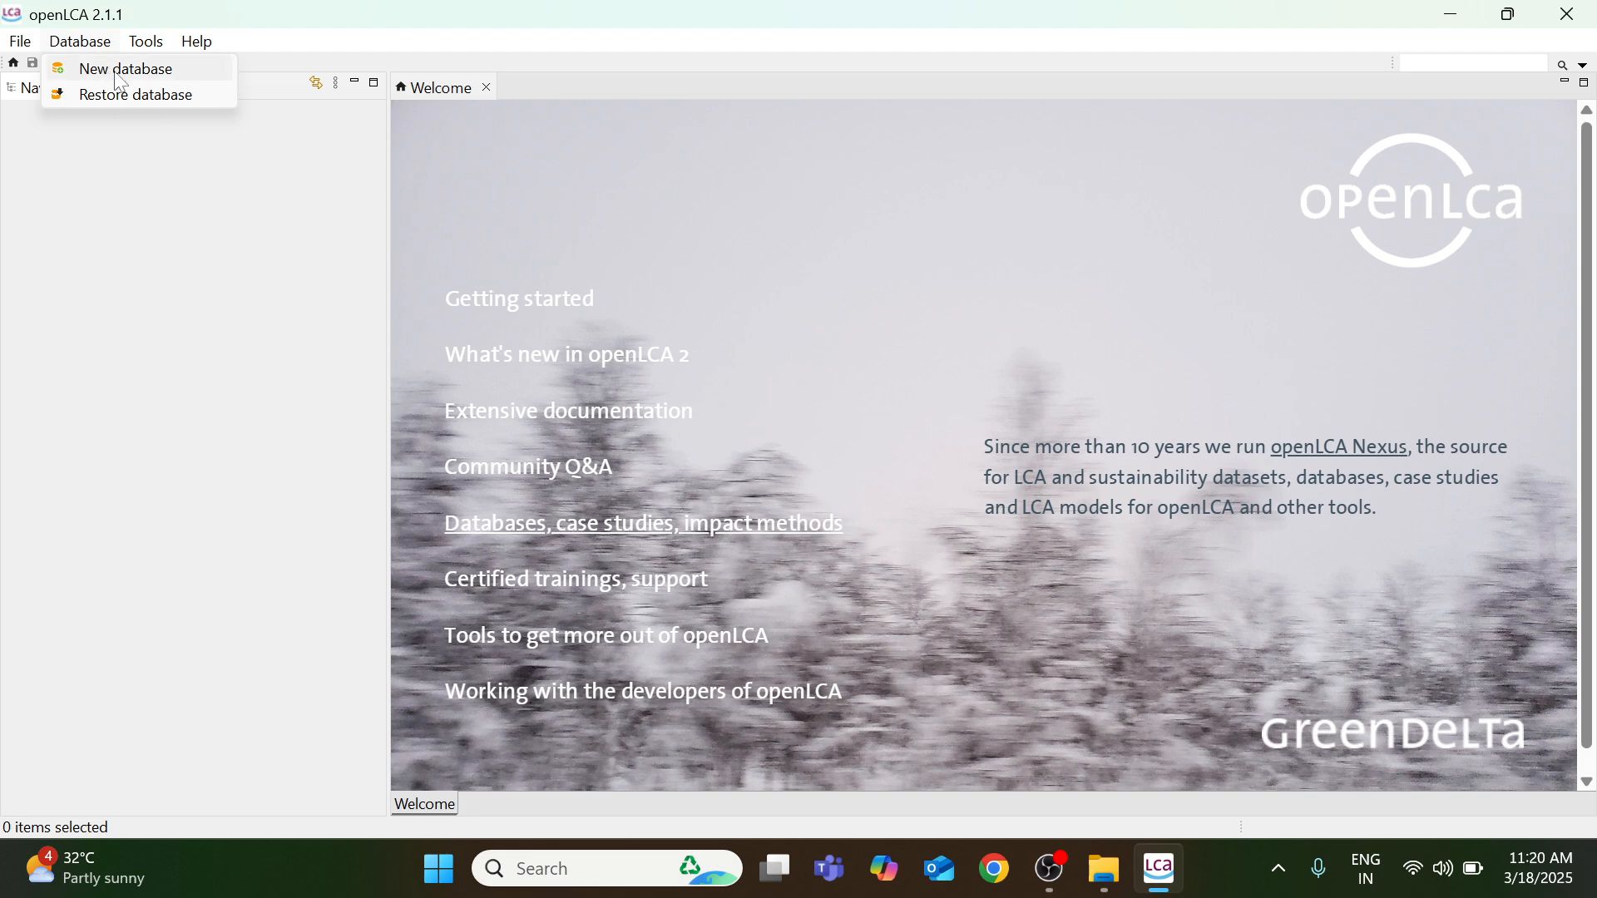
{"action": "left_click", "coordinate": [137, 141]}
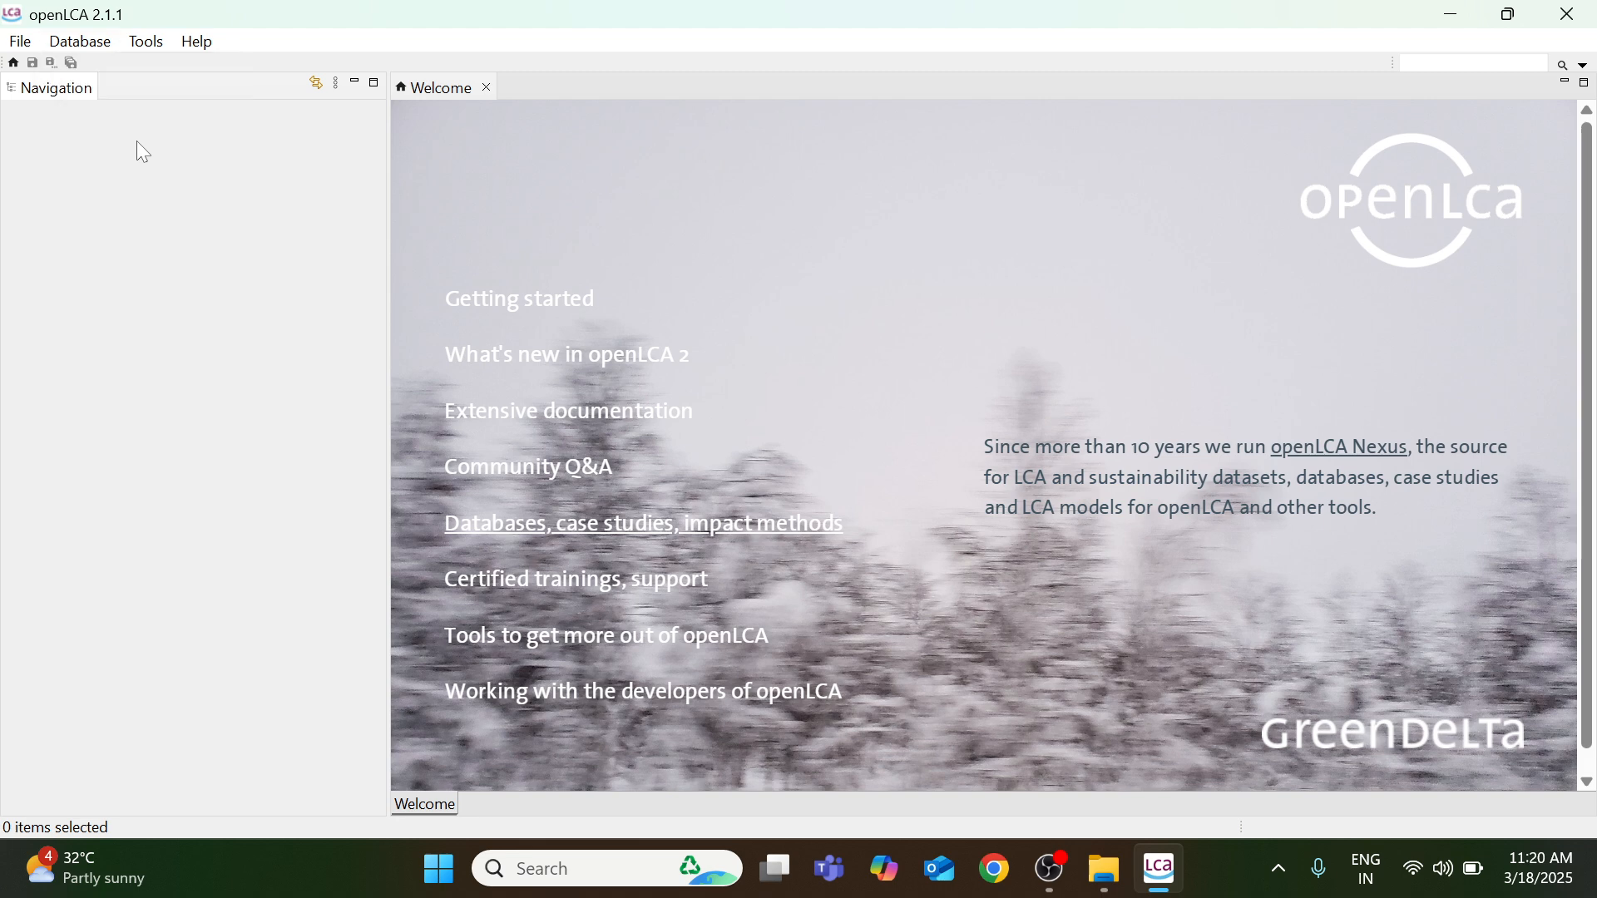
Restore the case study database from elcd_bottles_20220715.zolca in the Desktop's LCA folder.
{"action": "right_click", "coordinate": [137, 142]}
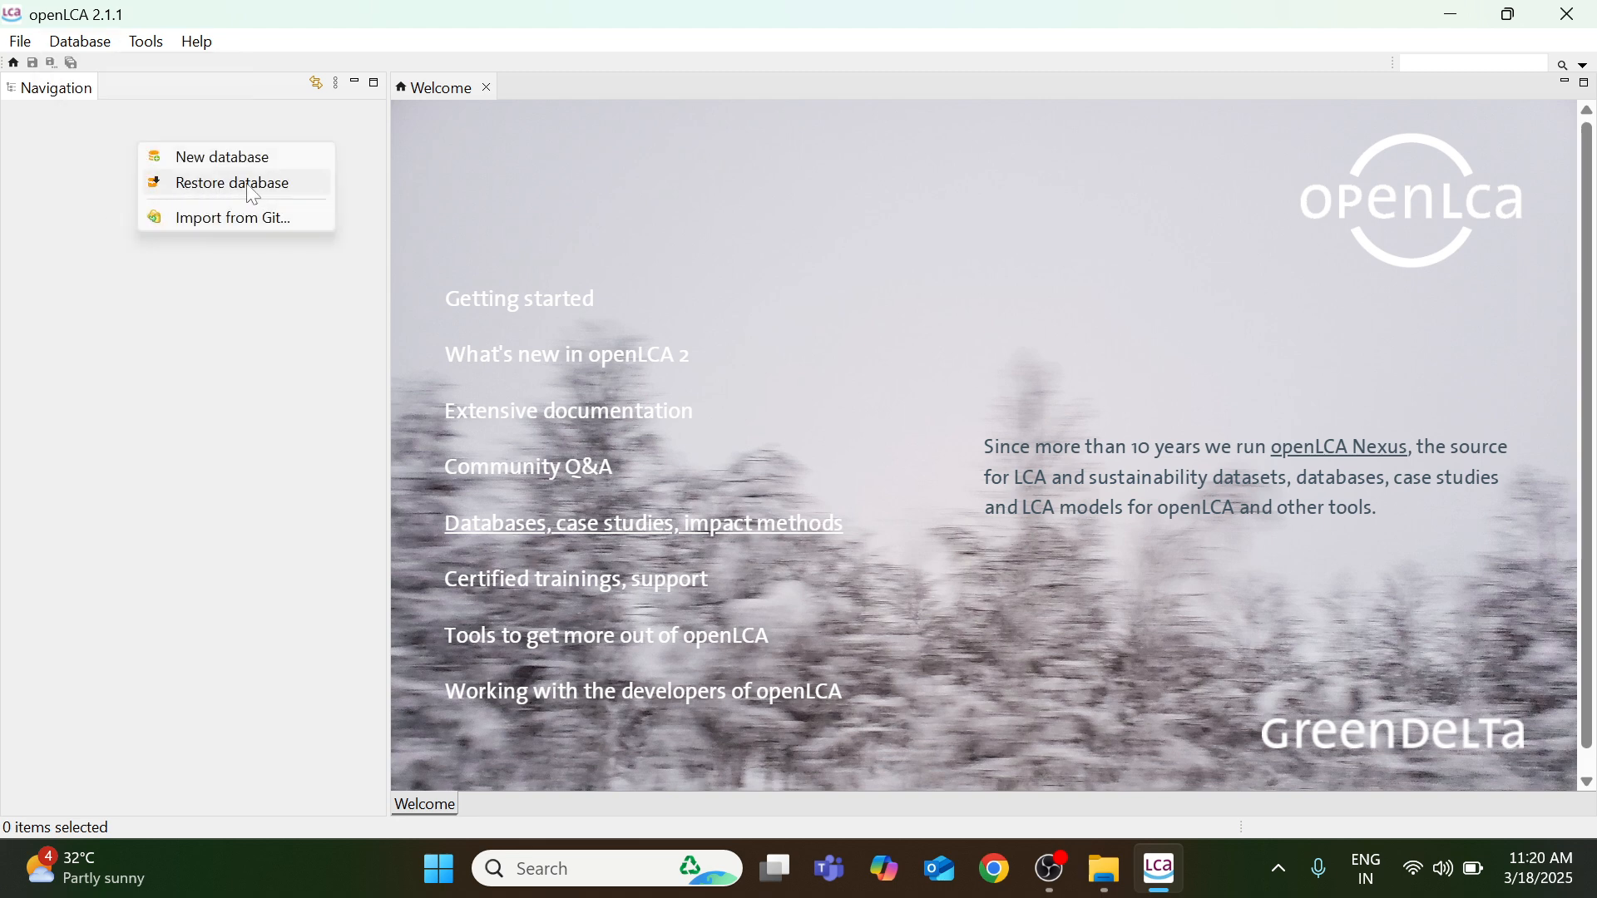
{"action": "left_click", "coordinate": [275, 184]}
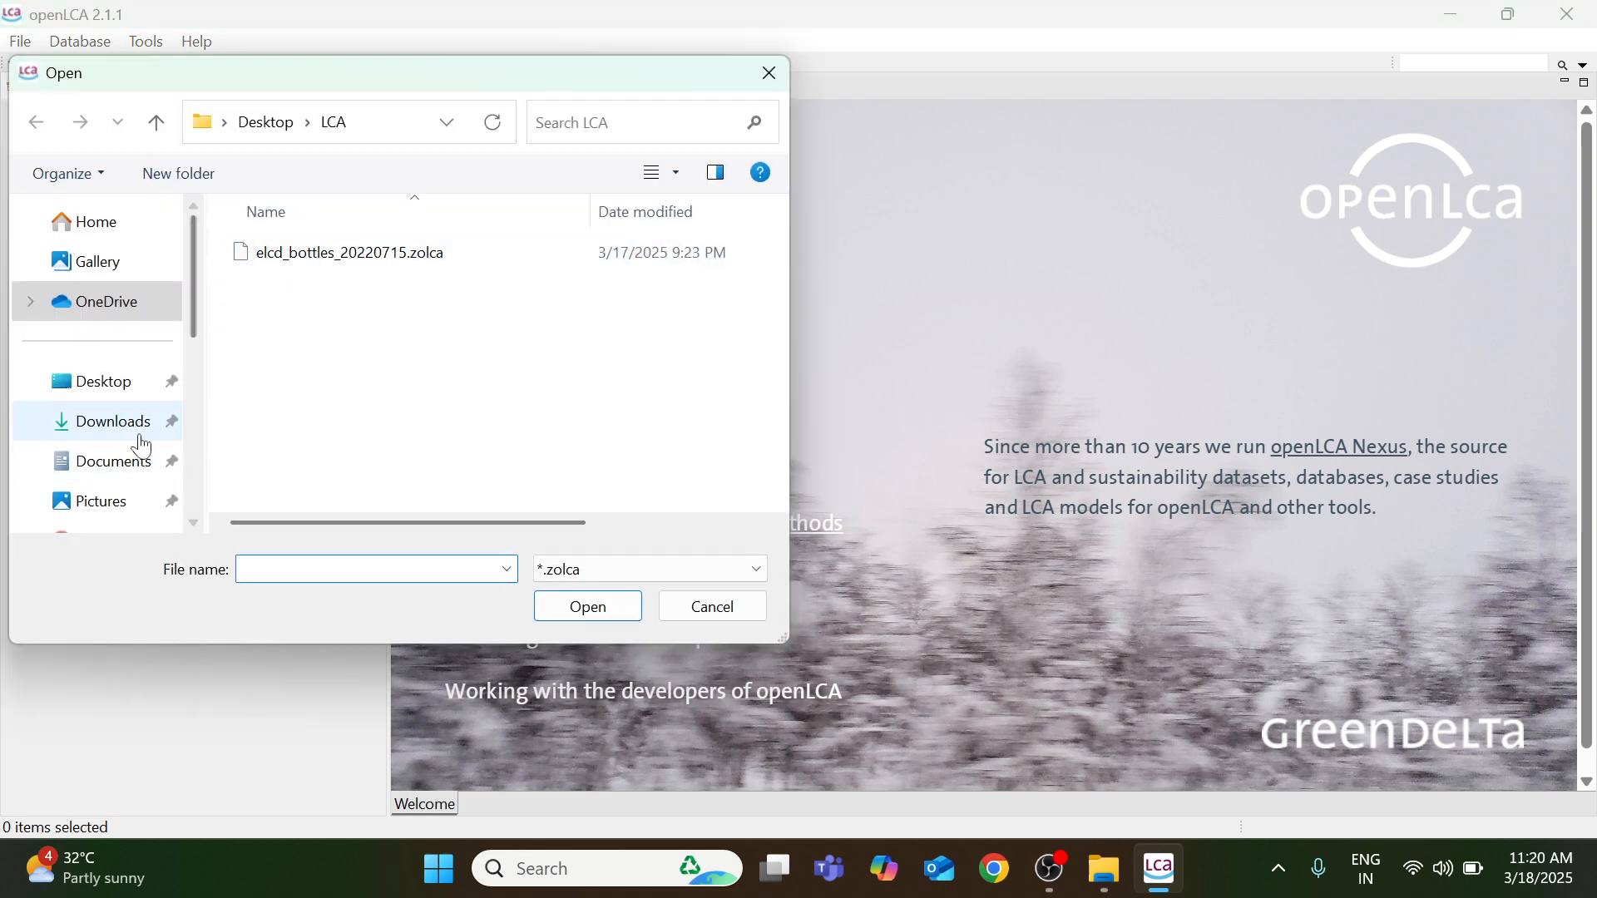
{"action": "left_click", "coordinate": [116, 385]}
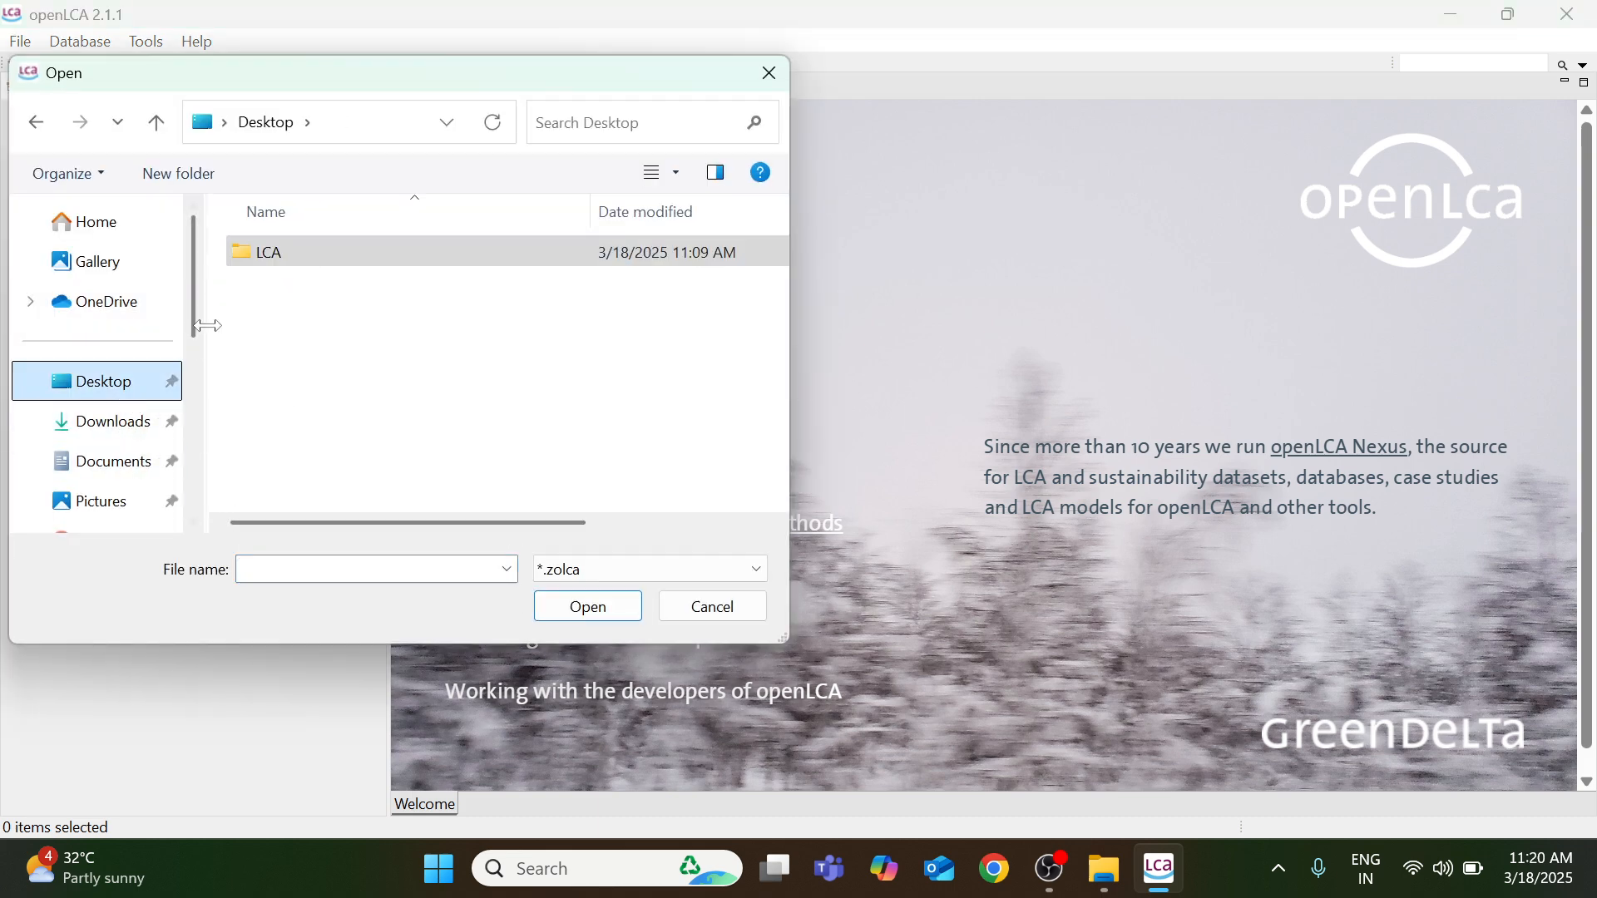
{"action": "left_click", "coordinate": [392, 267]}
{"action": "double_click", "coordinate": [393, 268]}
{"action": "double_click", "coordinate": [446, 267]}
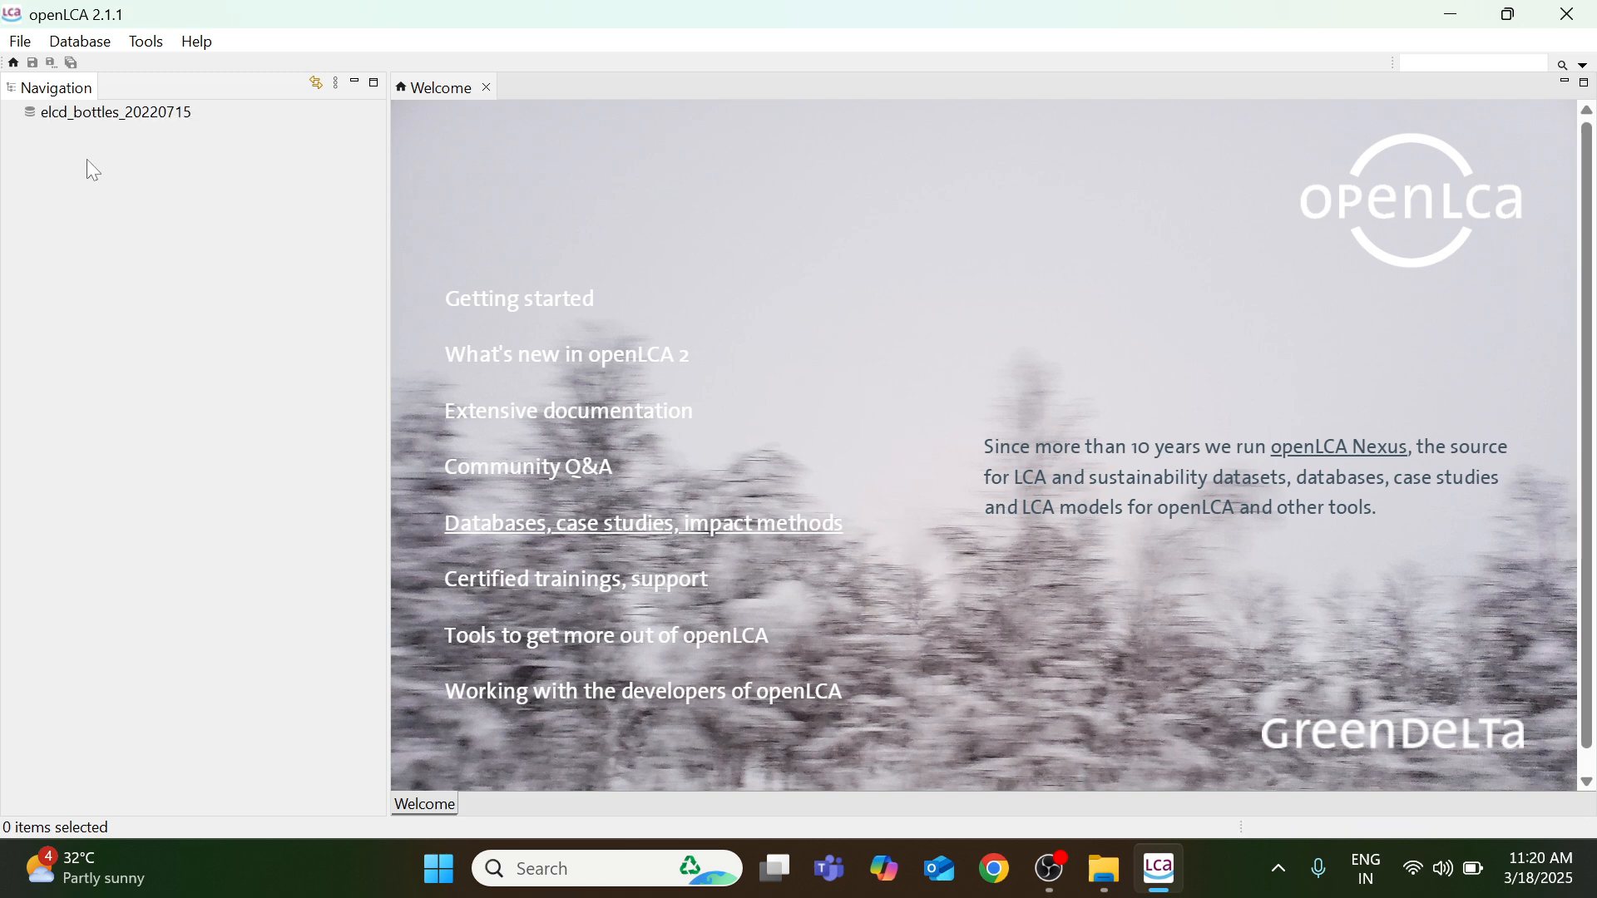
Open the elcd_bottles_20220715 database and agree to update it, creating a backup of the current database first.
{"action": "left_click", "coordinate": [92, 119]}
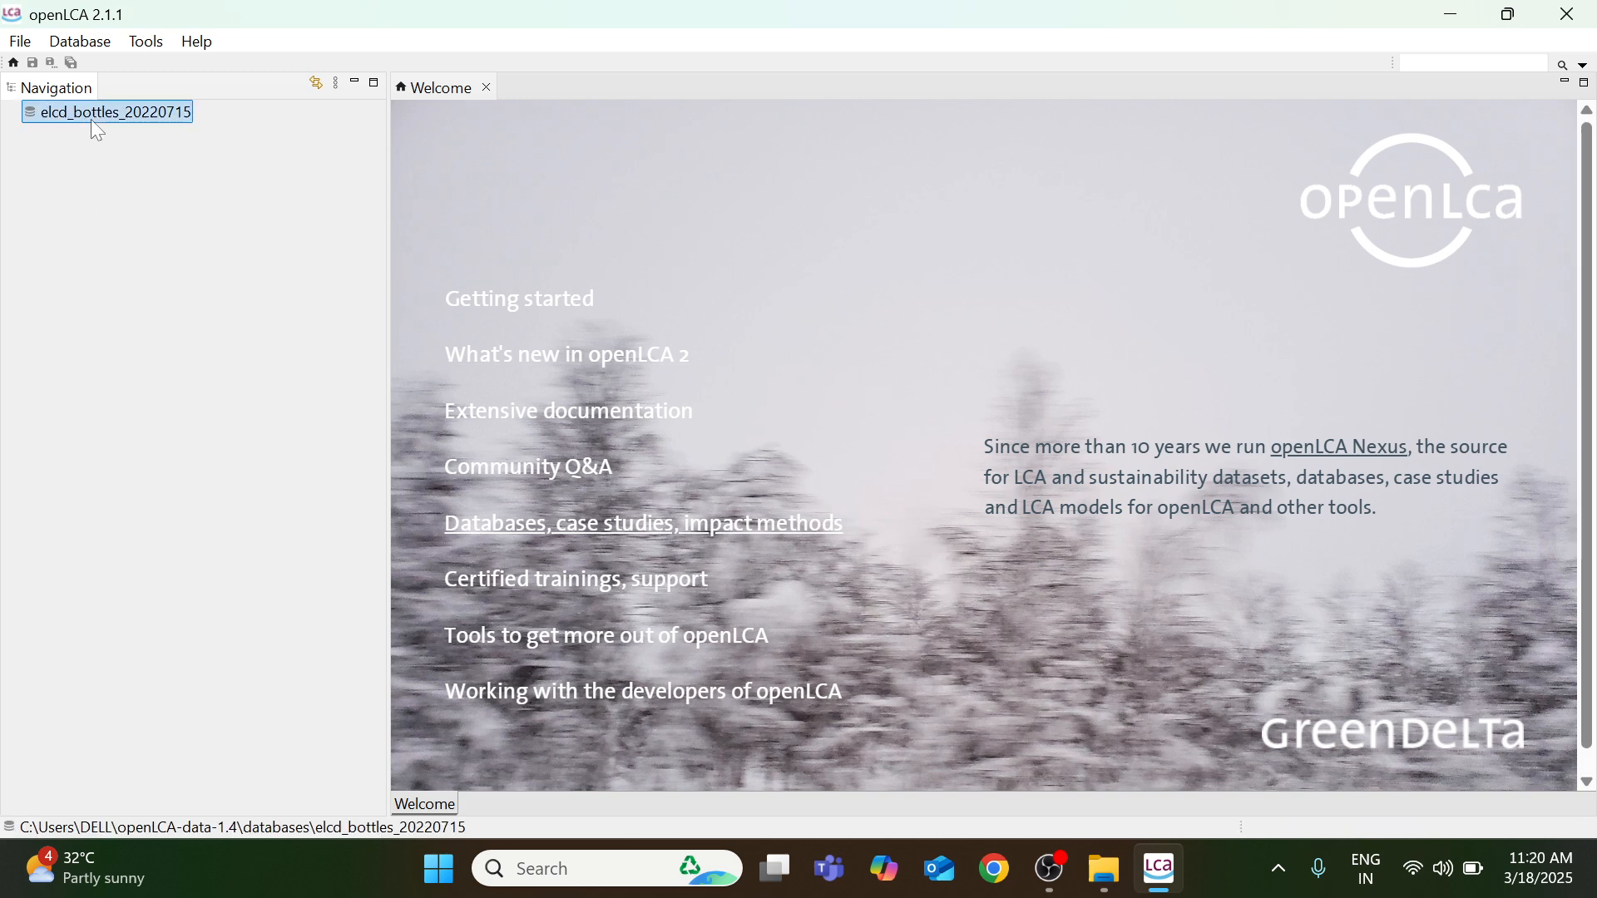
{"action": "right_click", "coordinate": [143, 114]}
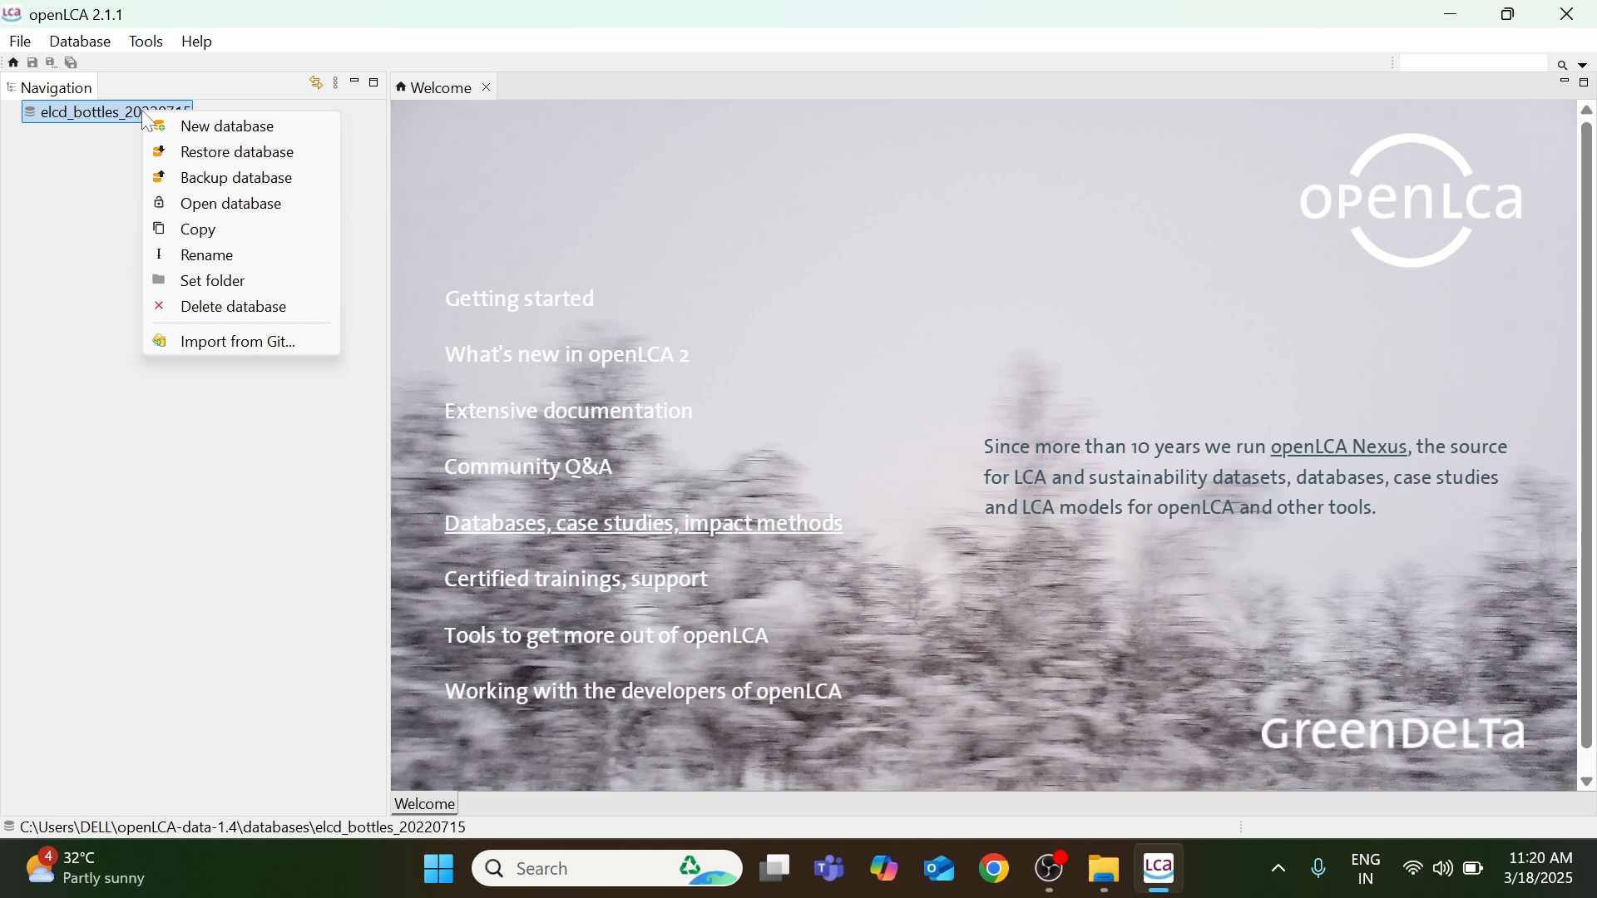
{"action": "left_click", "coordinate": [274, 204]}
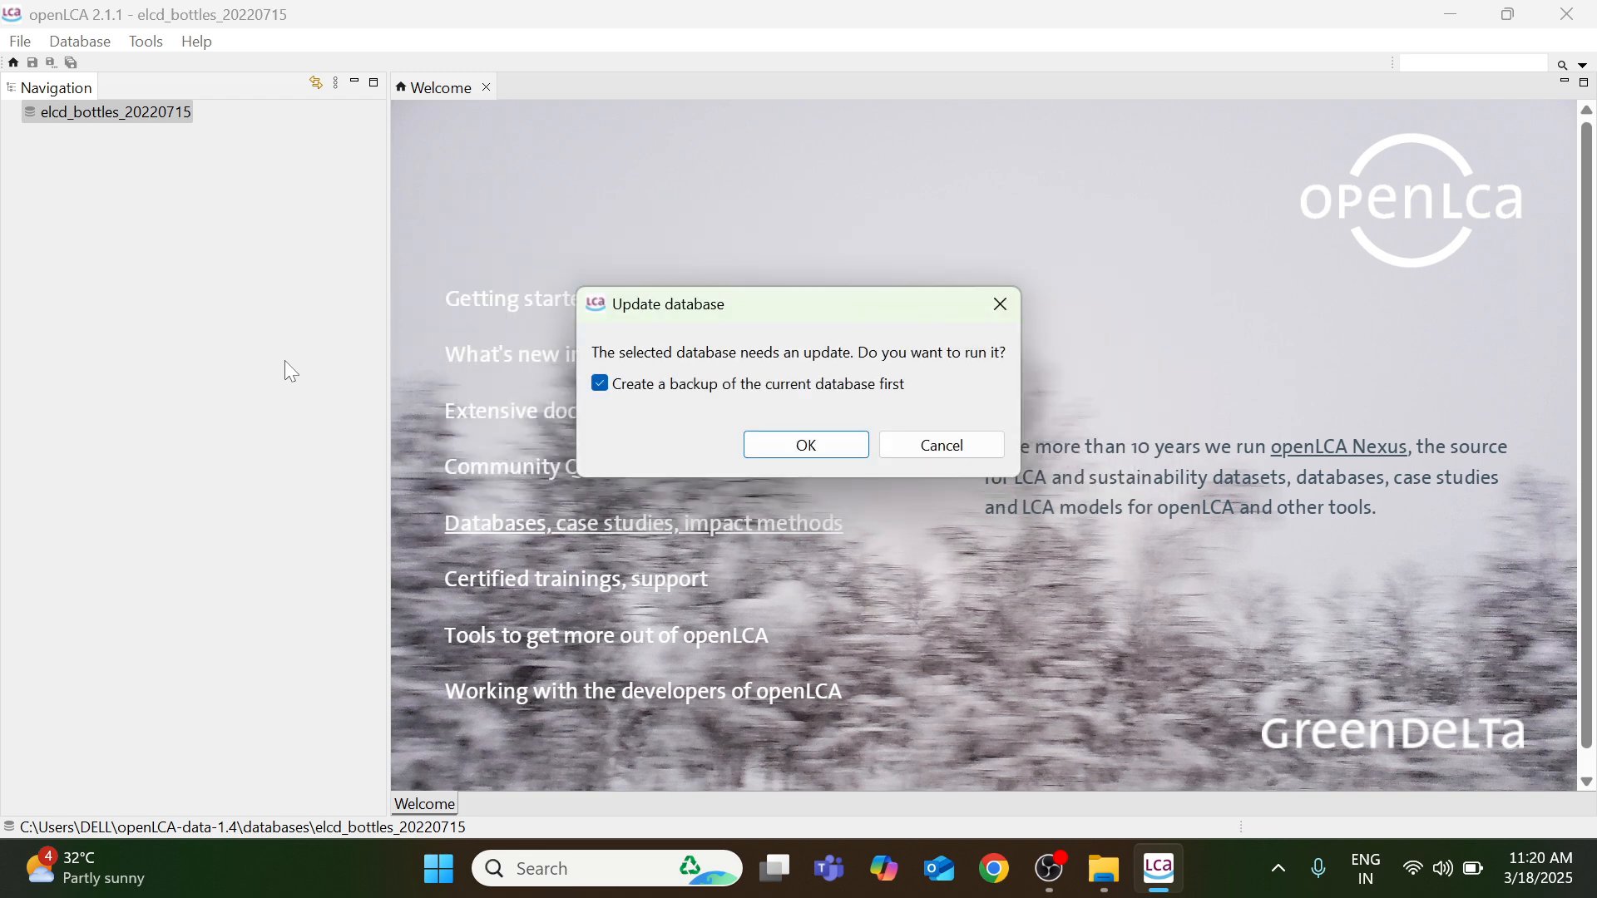
{"action": "left_click", "coordinate": [807, 446]}
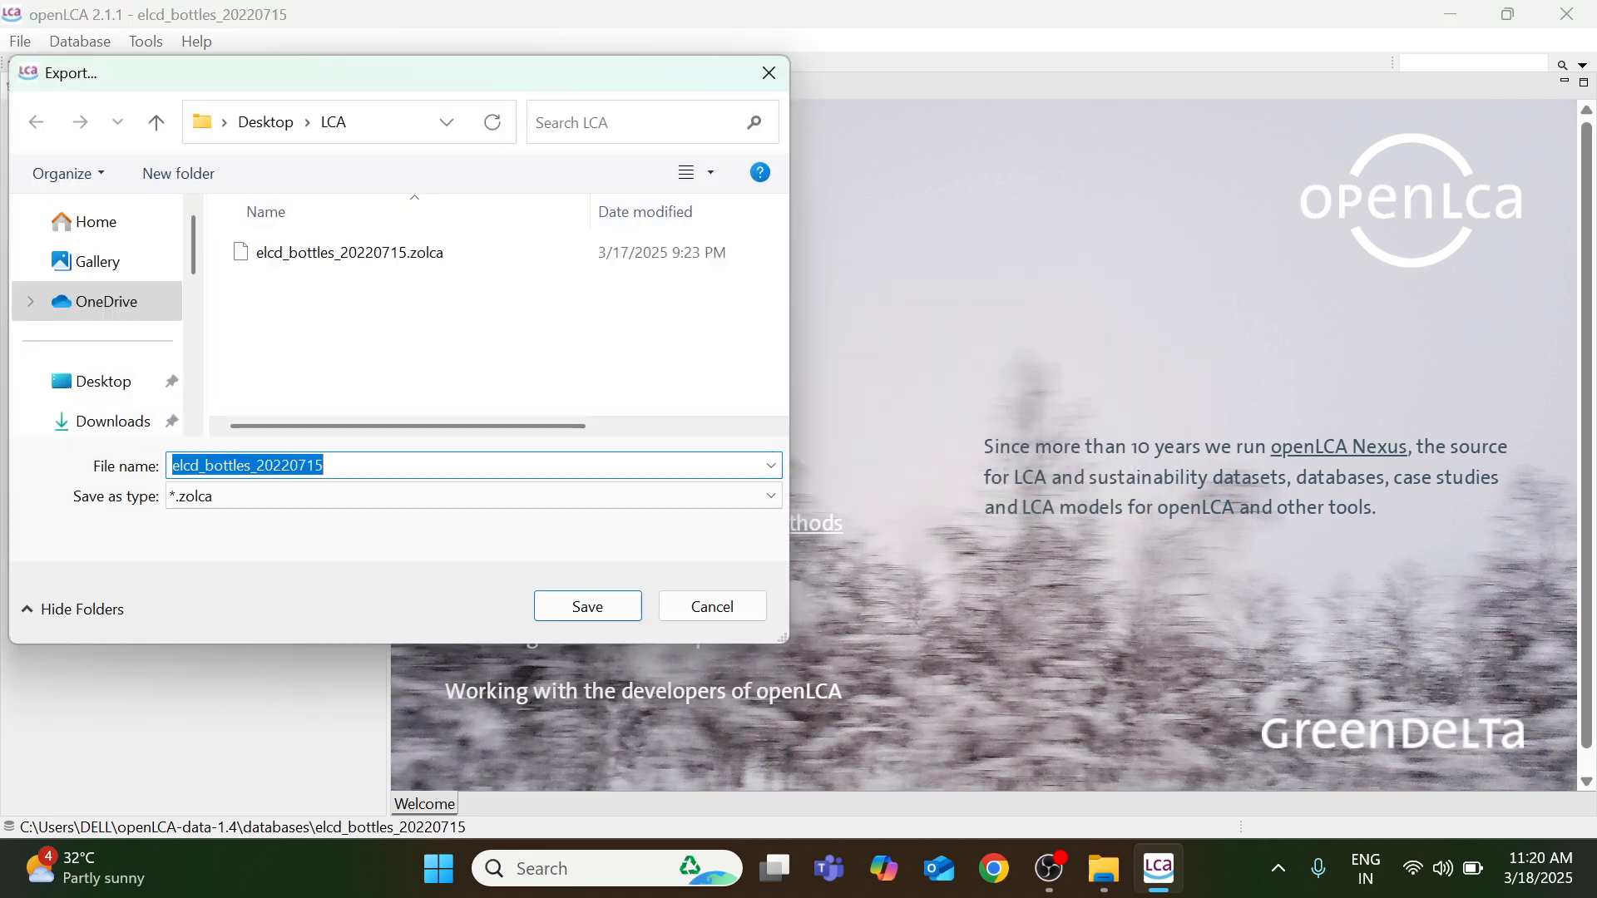
Save the database backup as elcd_bottles_20220715 in zolca format in the Desktop's LCA folder.
{"action": "left_click", "coordinate": [67, 380]}
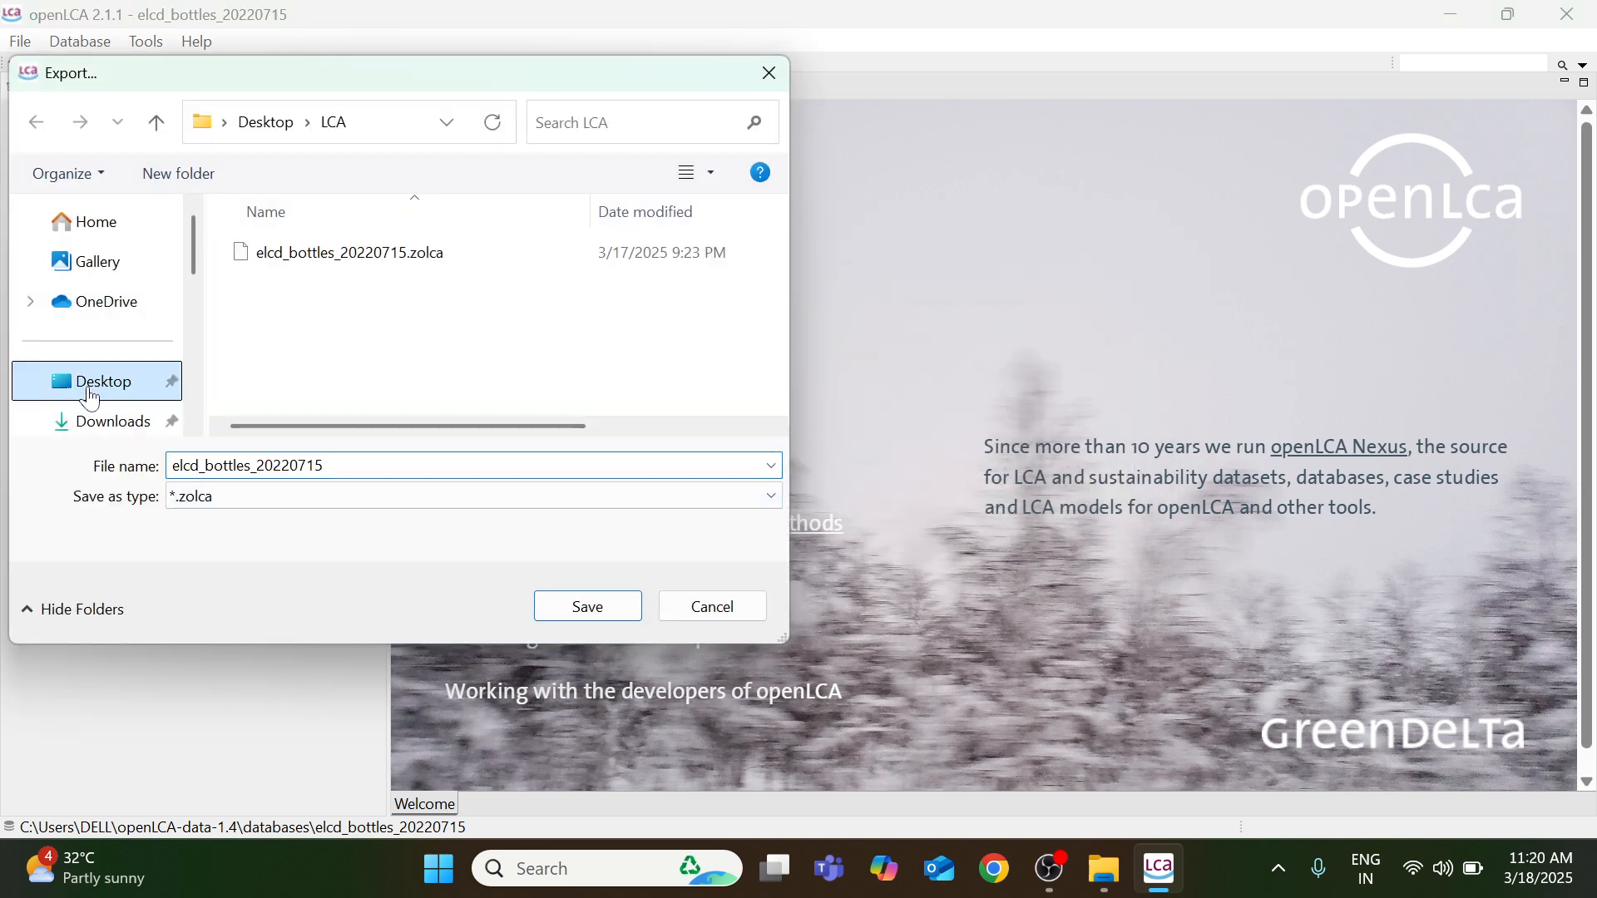
{"action": "left_click", "coordinate": [297, 263]}
{"action": "double_click", "coordinate": [298, 257]}
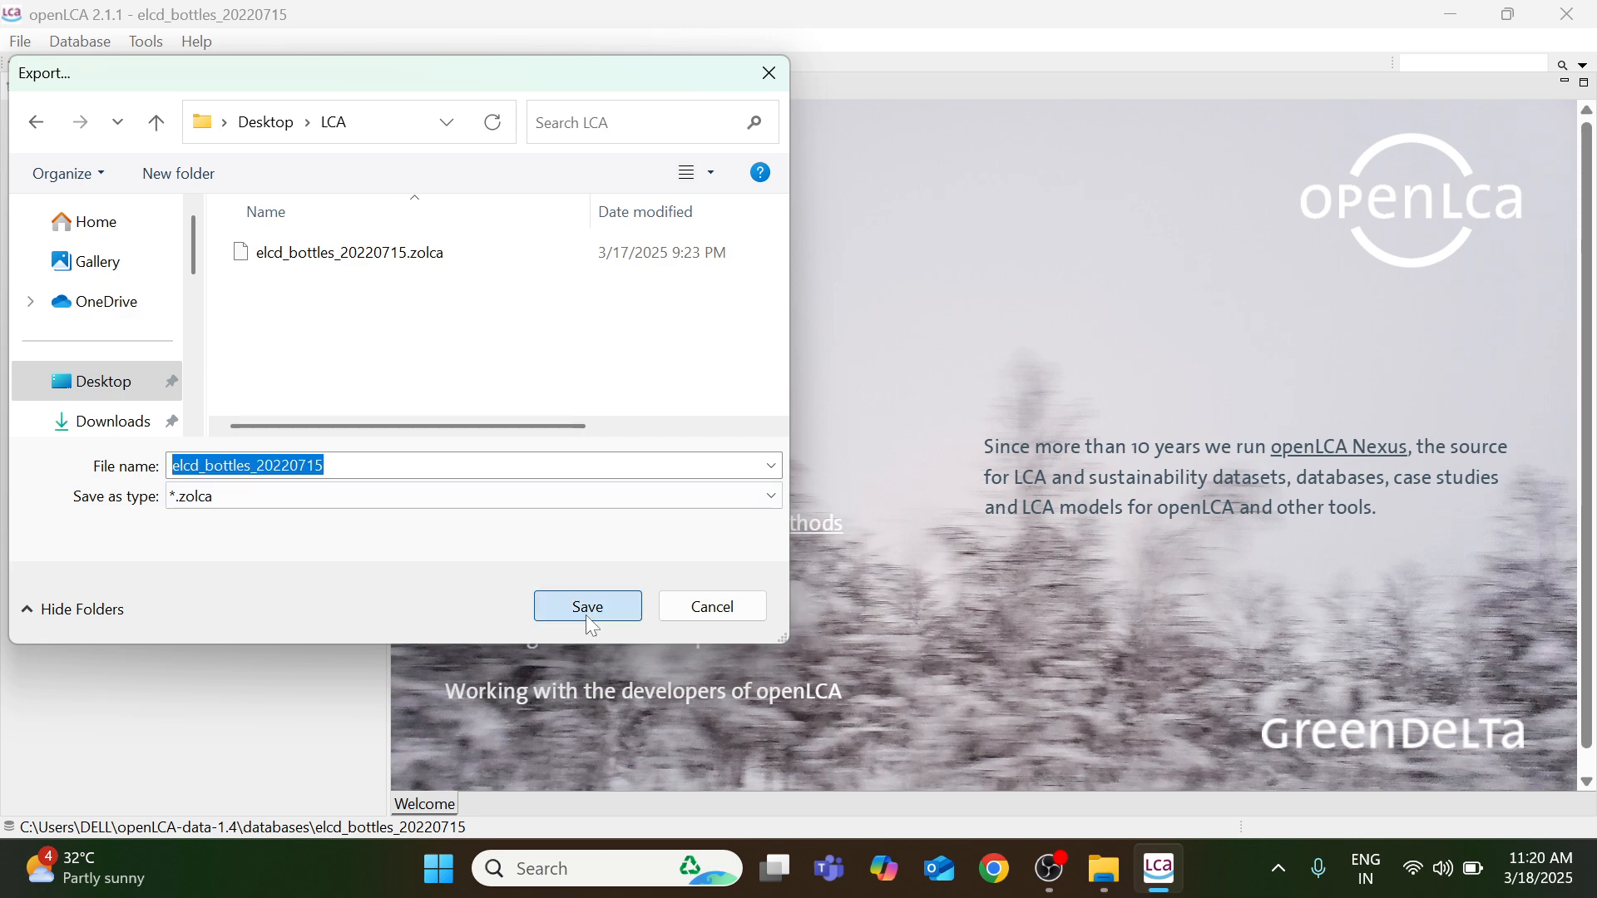
{"action": "left_click", "coordinate": [585, 612]}
{"action": "left_click", "coordinate": [871, 440]}
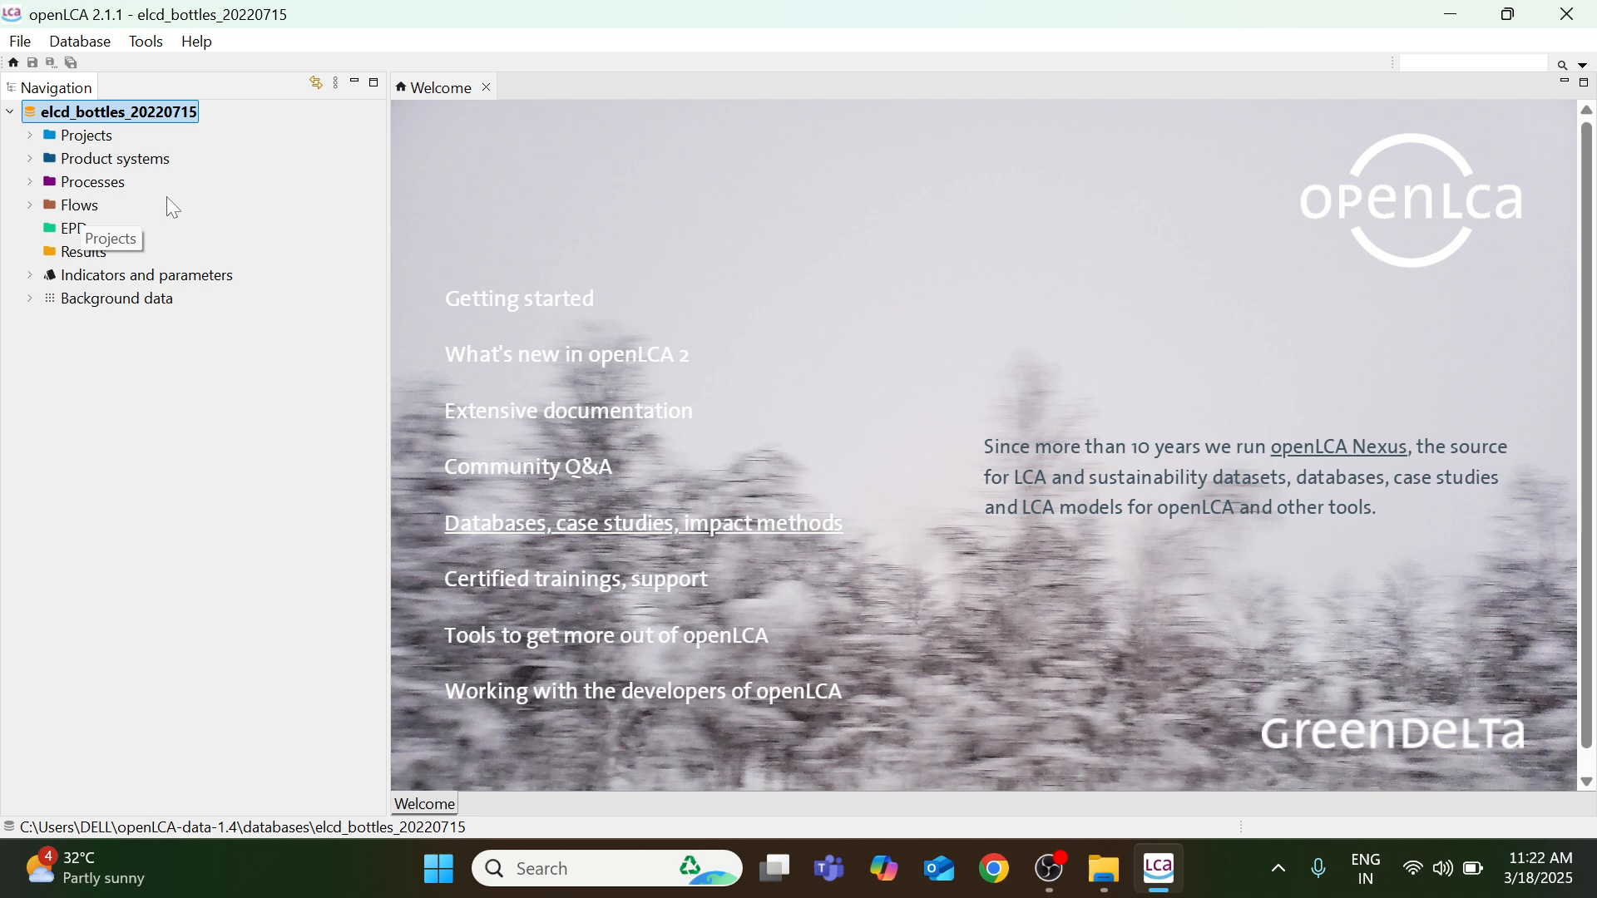
Start a new flow in the Flows category, naming it PET FLOW and setting its flow type to Product.
{"action": "left_click", "coordinate": [86, 234]}
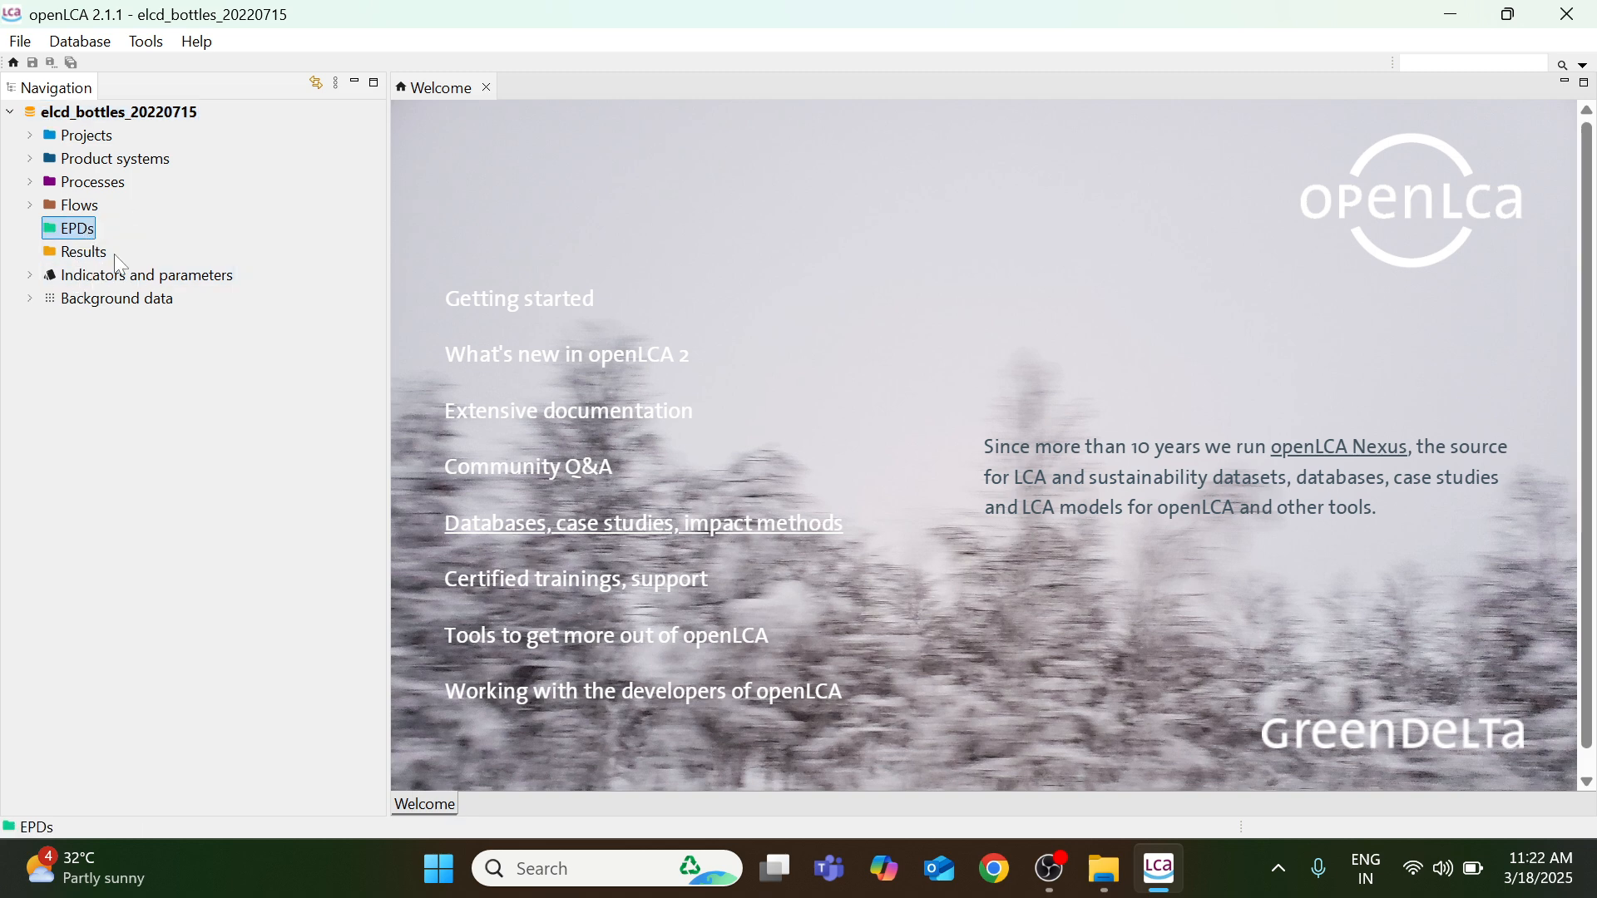
{"action": "left_click", "coordinate": [87, 208]}
{"action": "right_click", "coordinate": [92, 218]}
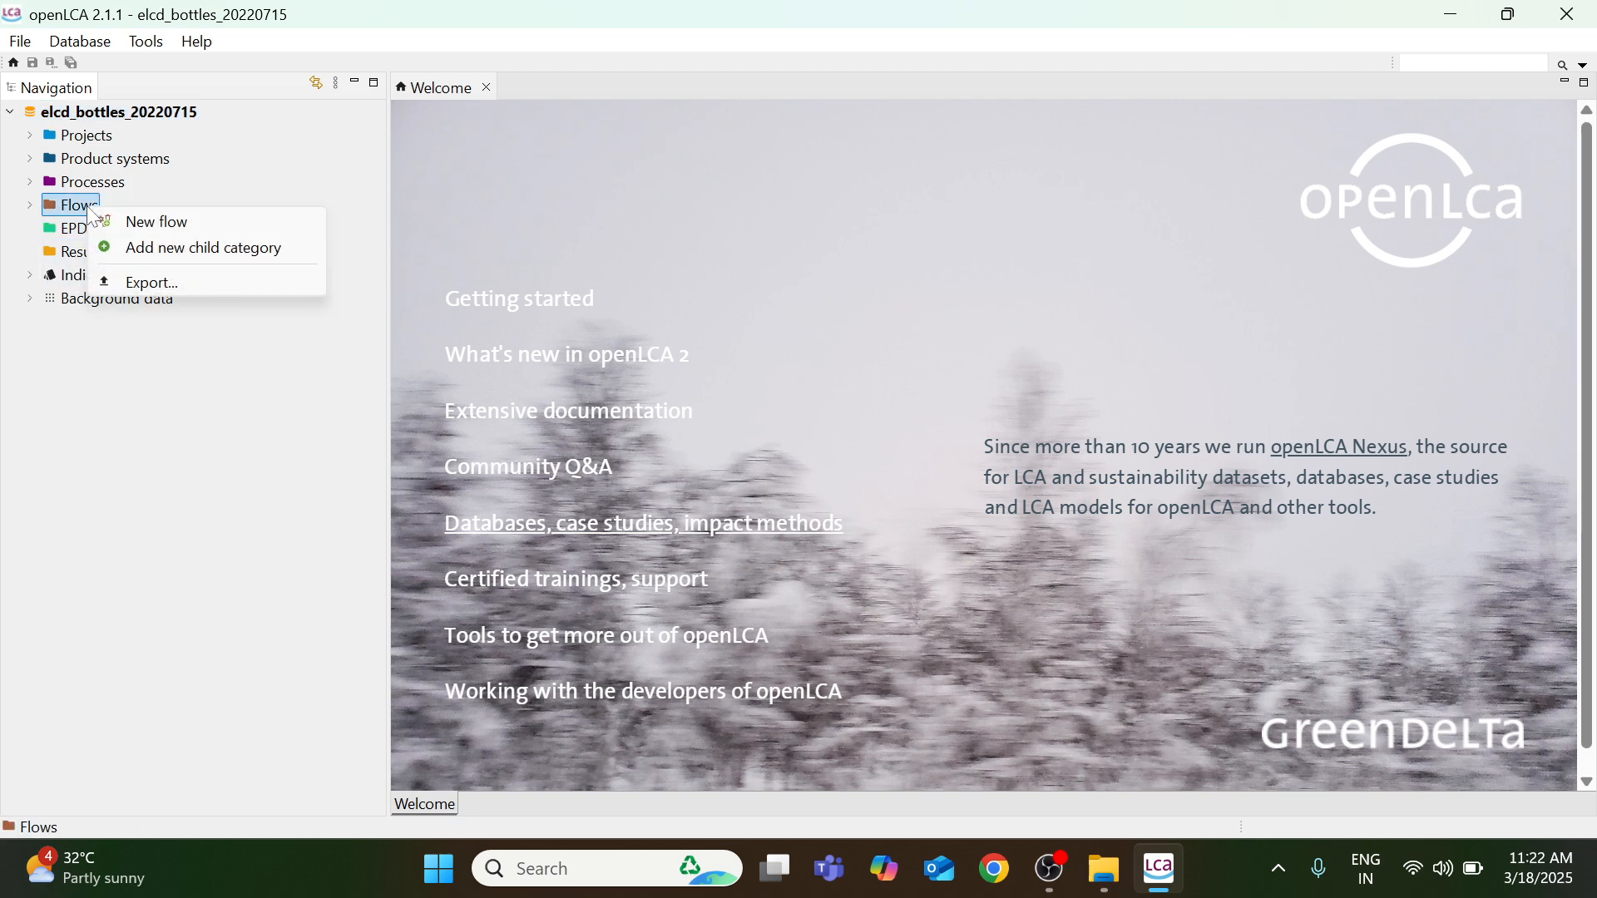
{"action": "left_click", "coordinate": [193, 225]}
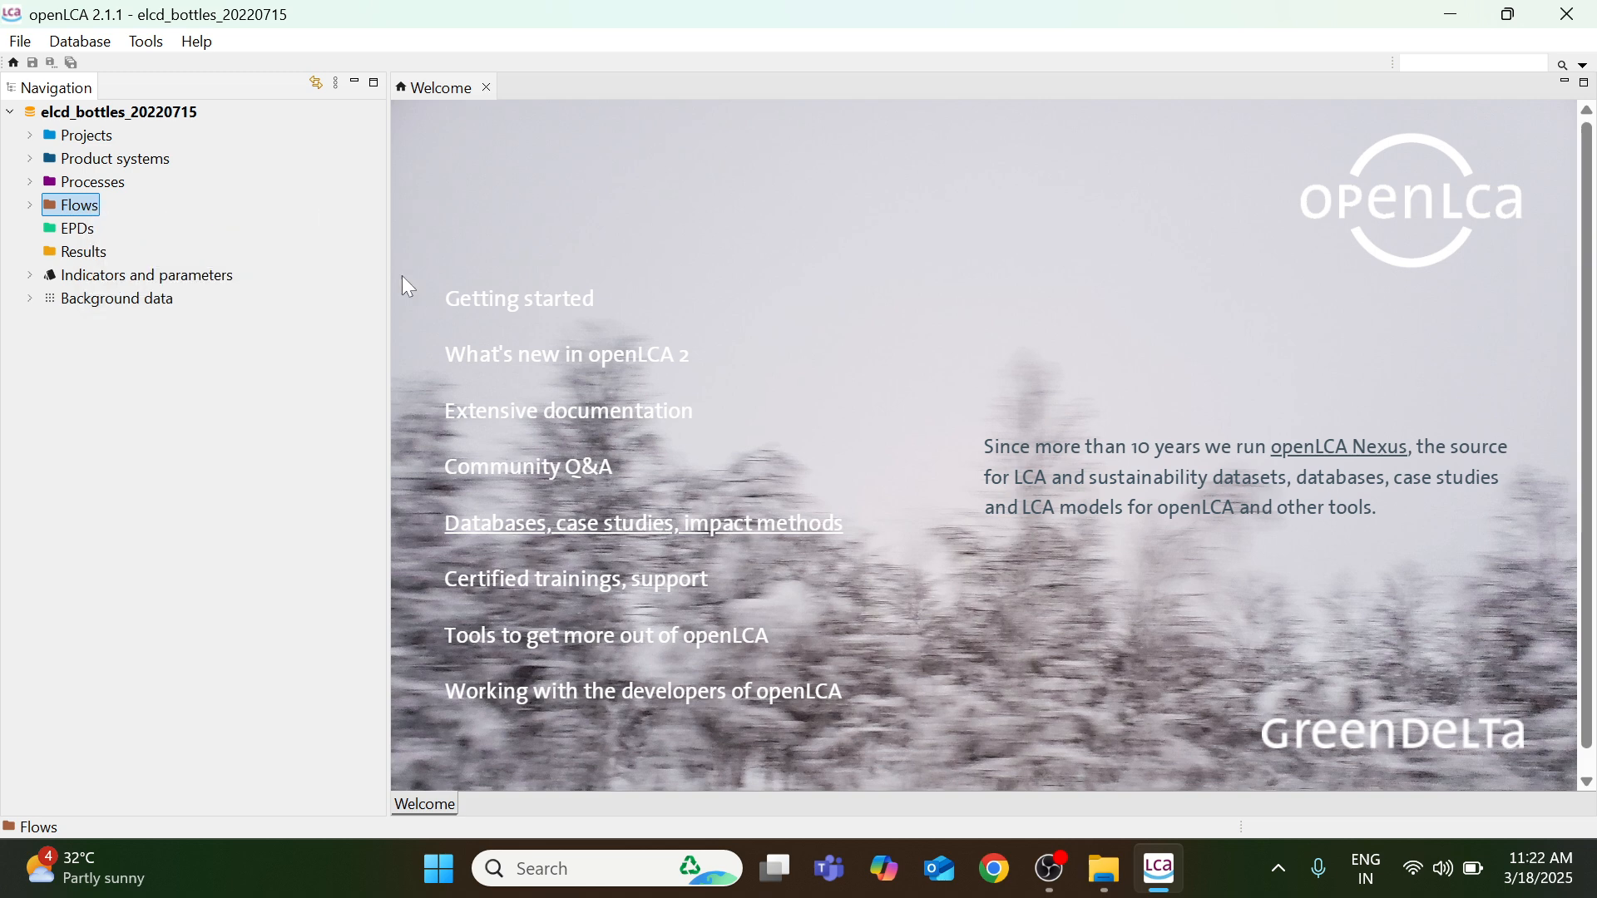
{"action": "type", "text": "PET FLOW"}
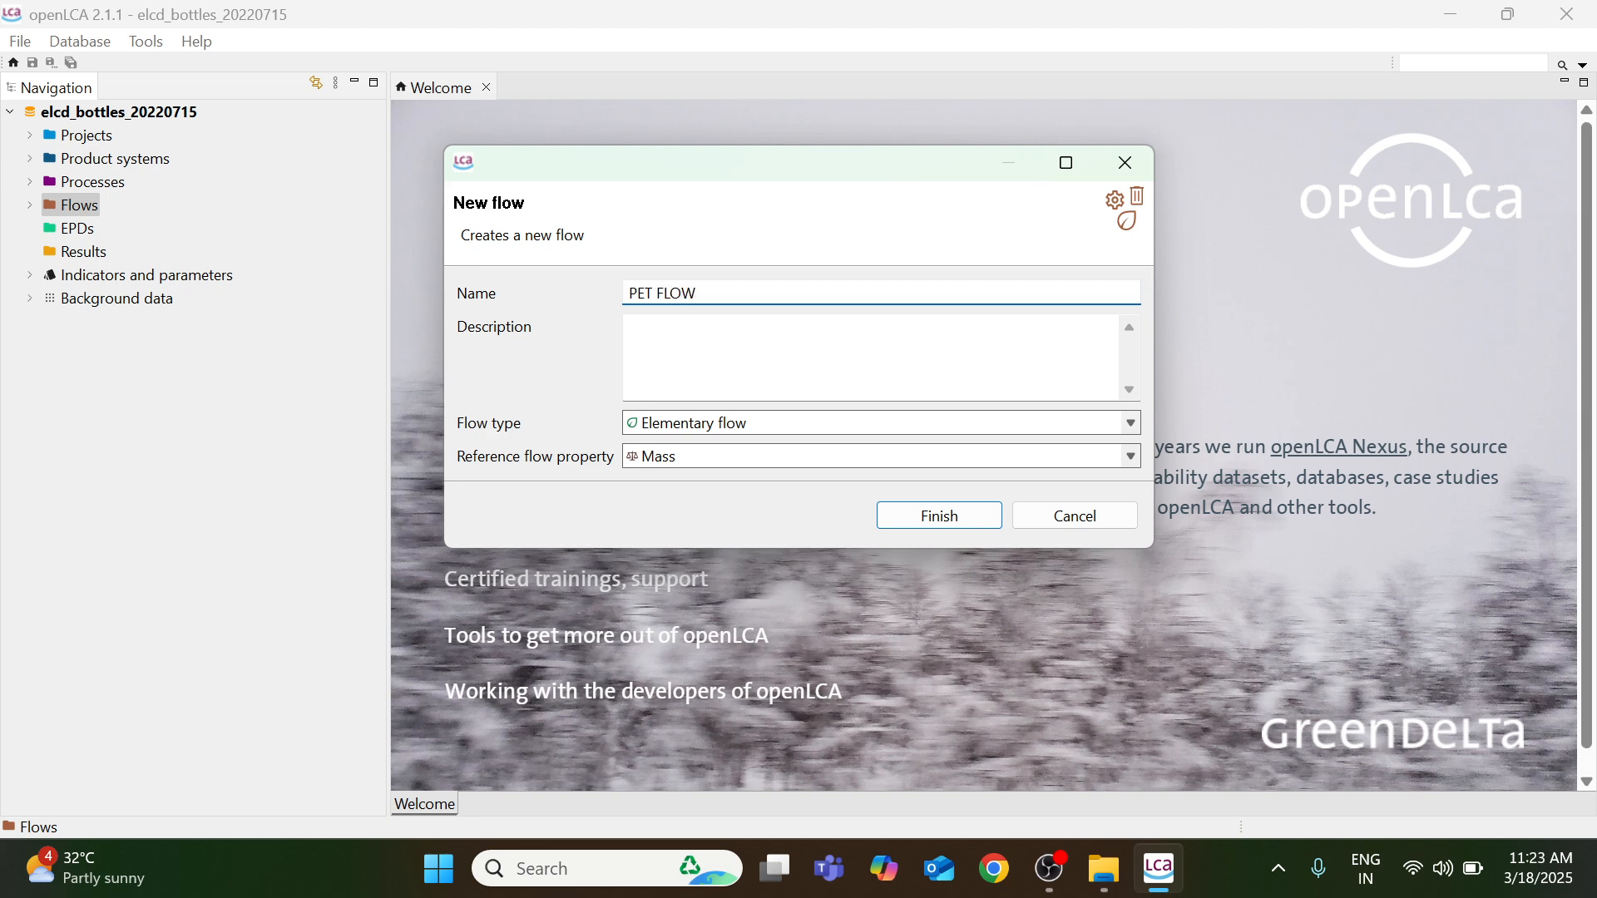
{"action": "left_click", "coordinate": [1135, 426]}
{"action": "left_click", "coordinate": [835, 475]}
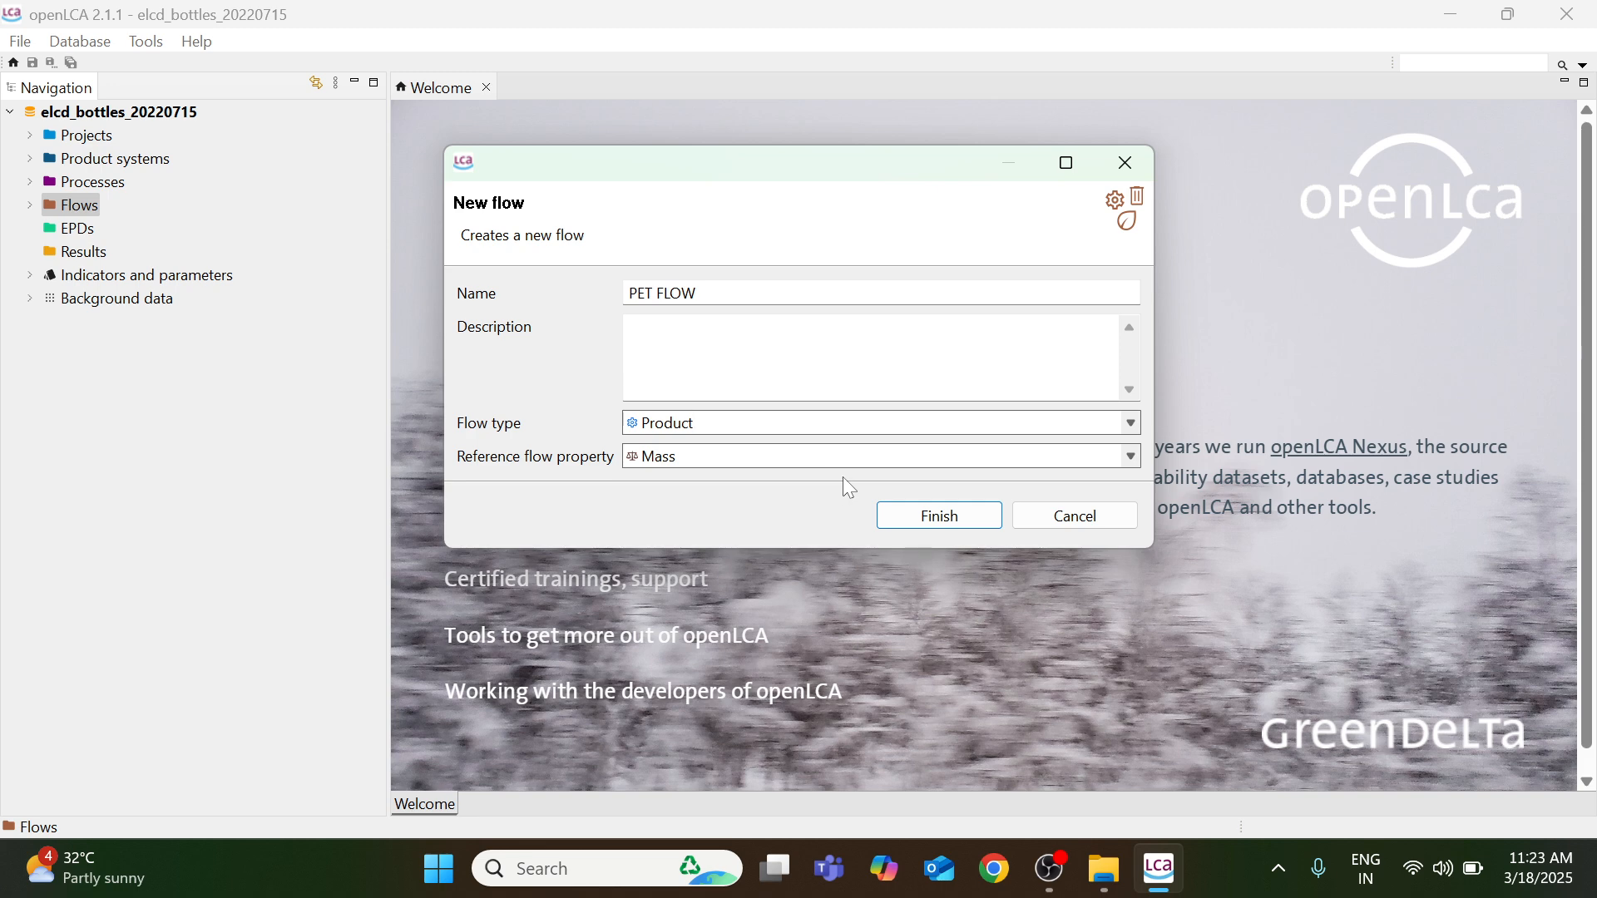
Set the new flow's reference flow property to Number of items and finish creating the flow.
{"action": "left_click", "coordinate": [1135, 457]}
{"action": "scroll", "coordinate": [965, 548], "scroll_direction": "down", "scroll_amount": 3}
{"action": "scroll", "coordinate": [965, 548], "scroll_direction": "down", "scroll_amount": 3}
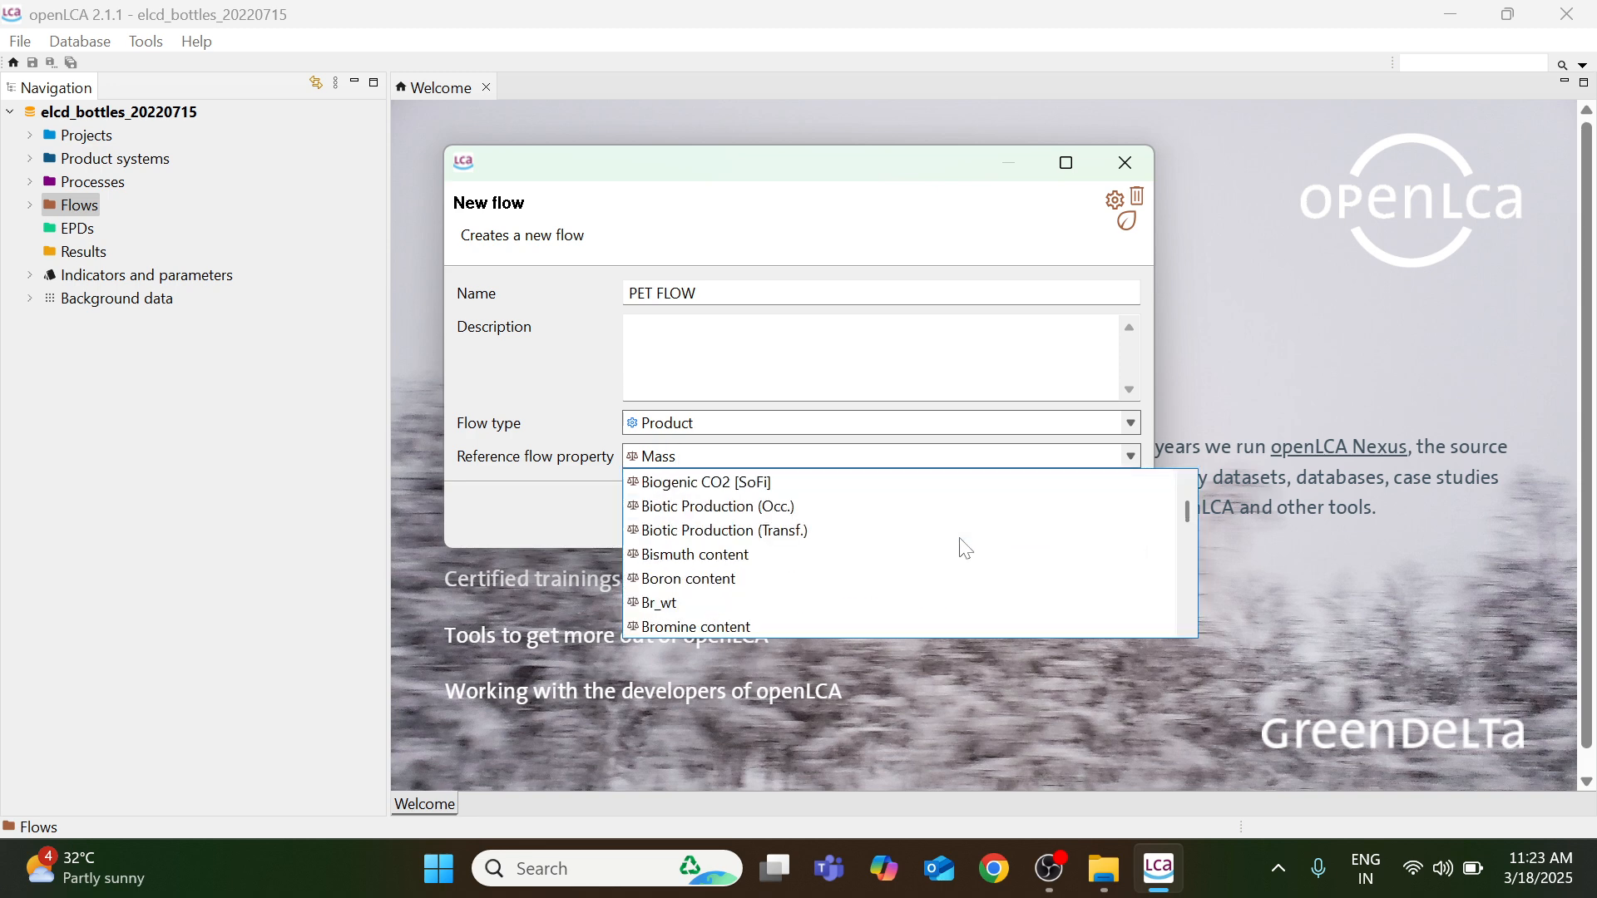
{"action": "scroll", "coordinate": [965, 548], "scroll_direction": "down", "scroll_amount": 8}
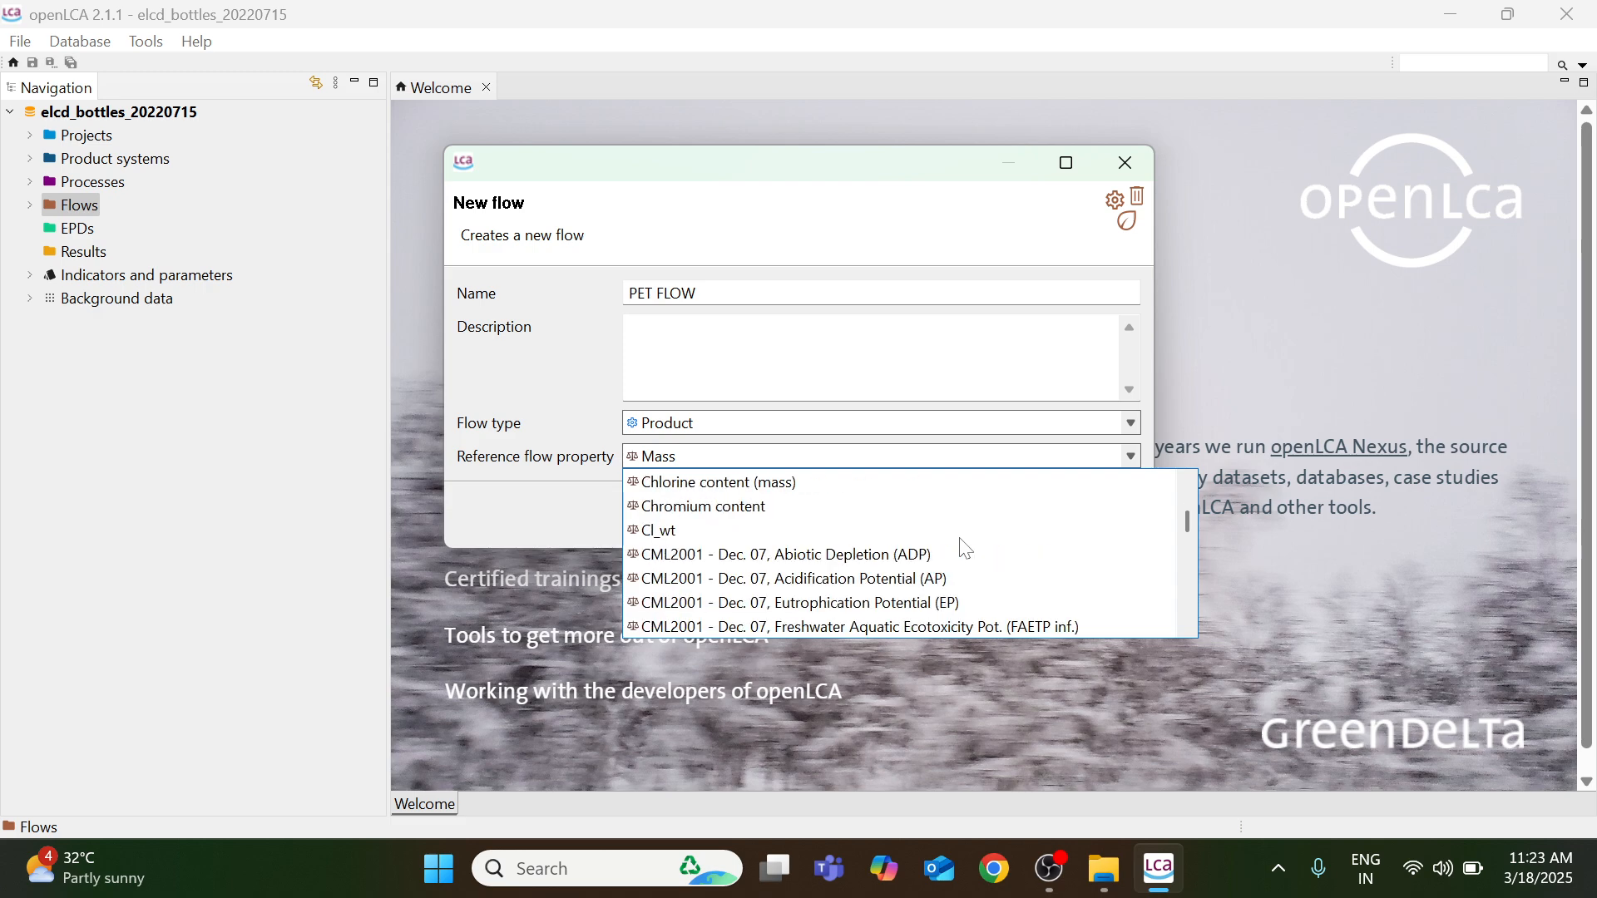
{"action": "scroll", "coordinate": [965, 548], "scroll_direction": "down", "scroll_amount": 10}
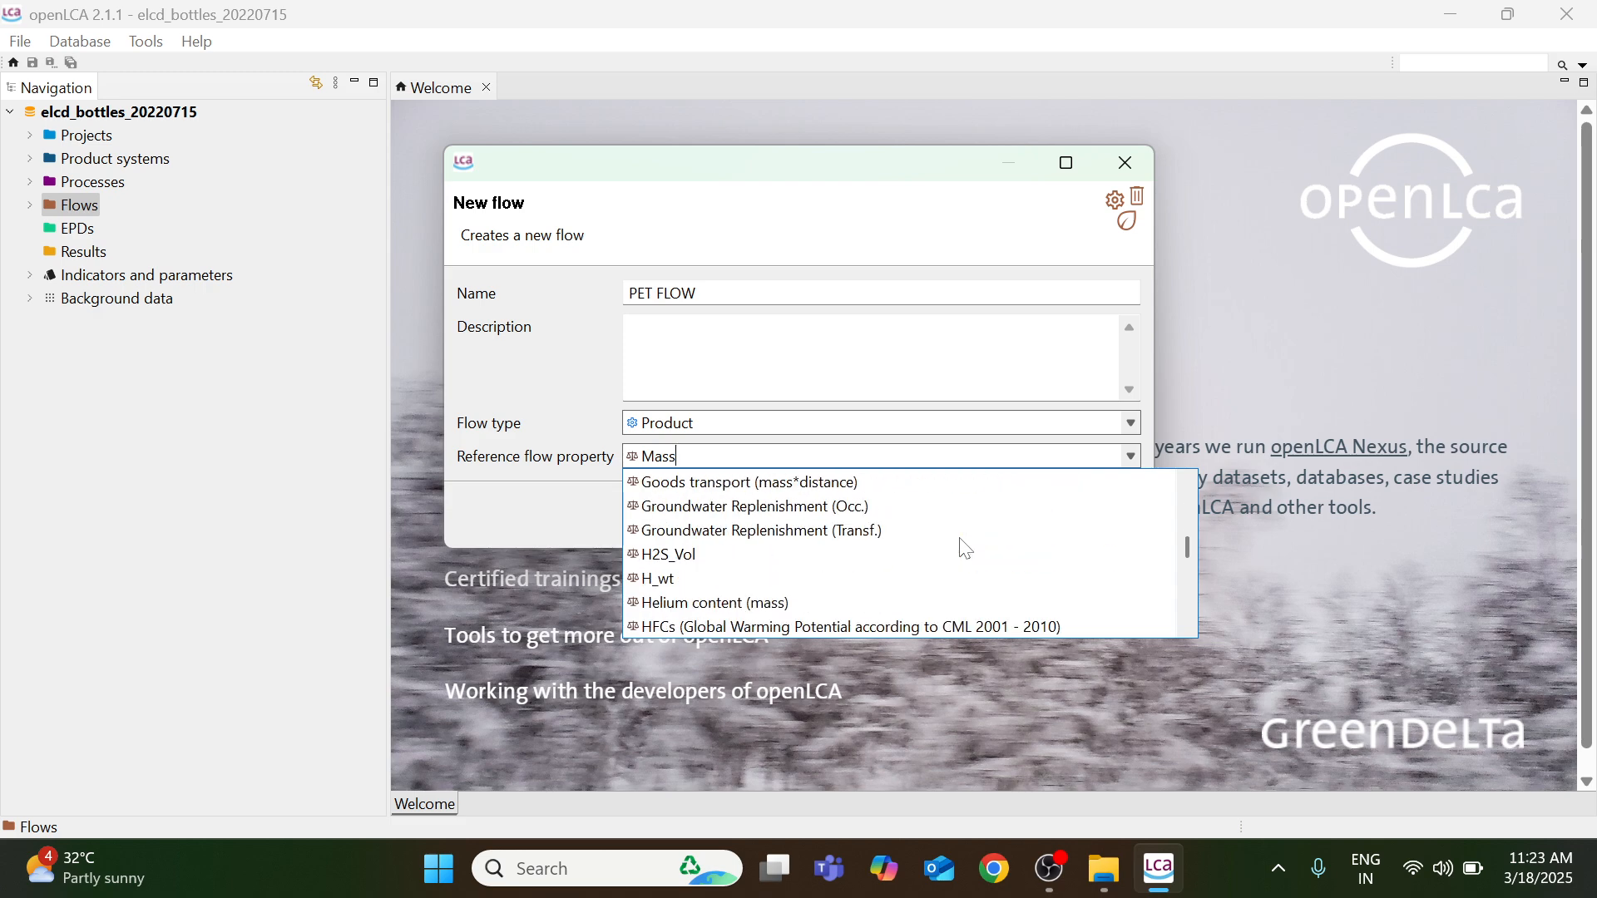
{"action": "scroll", "coordinate": [965, 548], "scroll_direction": "down", "scroll_amount": 10}
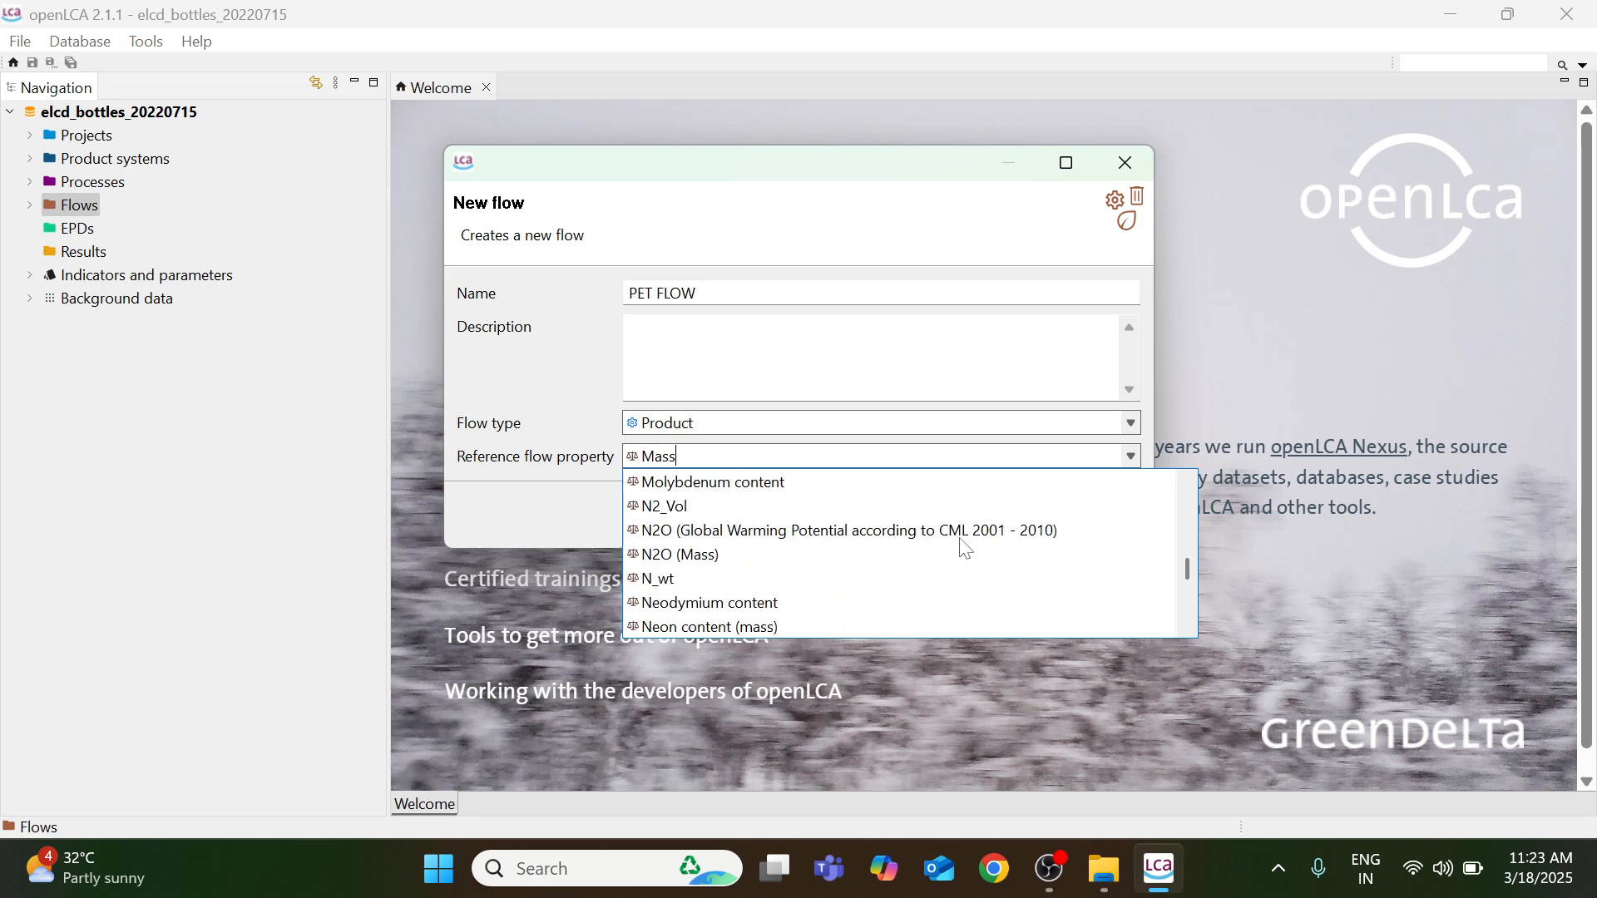
{"action": "scroll", "coordinate": [965, 548], "scroll_direction": "down", "scroll_amount": 1}
{"action": "scroll", "coordinate": [963, 542], "scroll_direction": "up", "scroll_amount": 2}
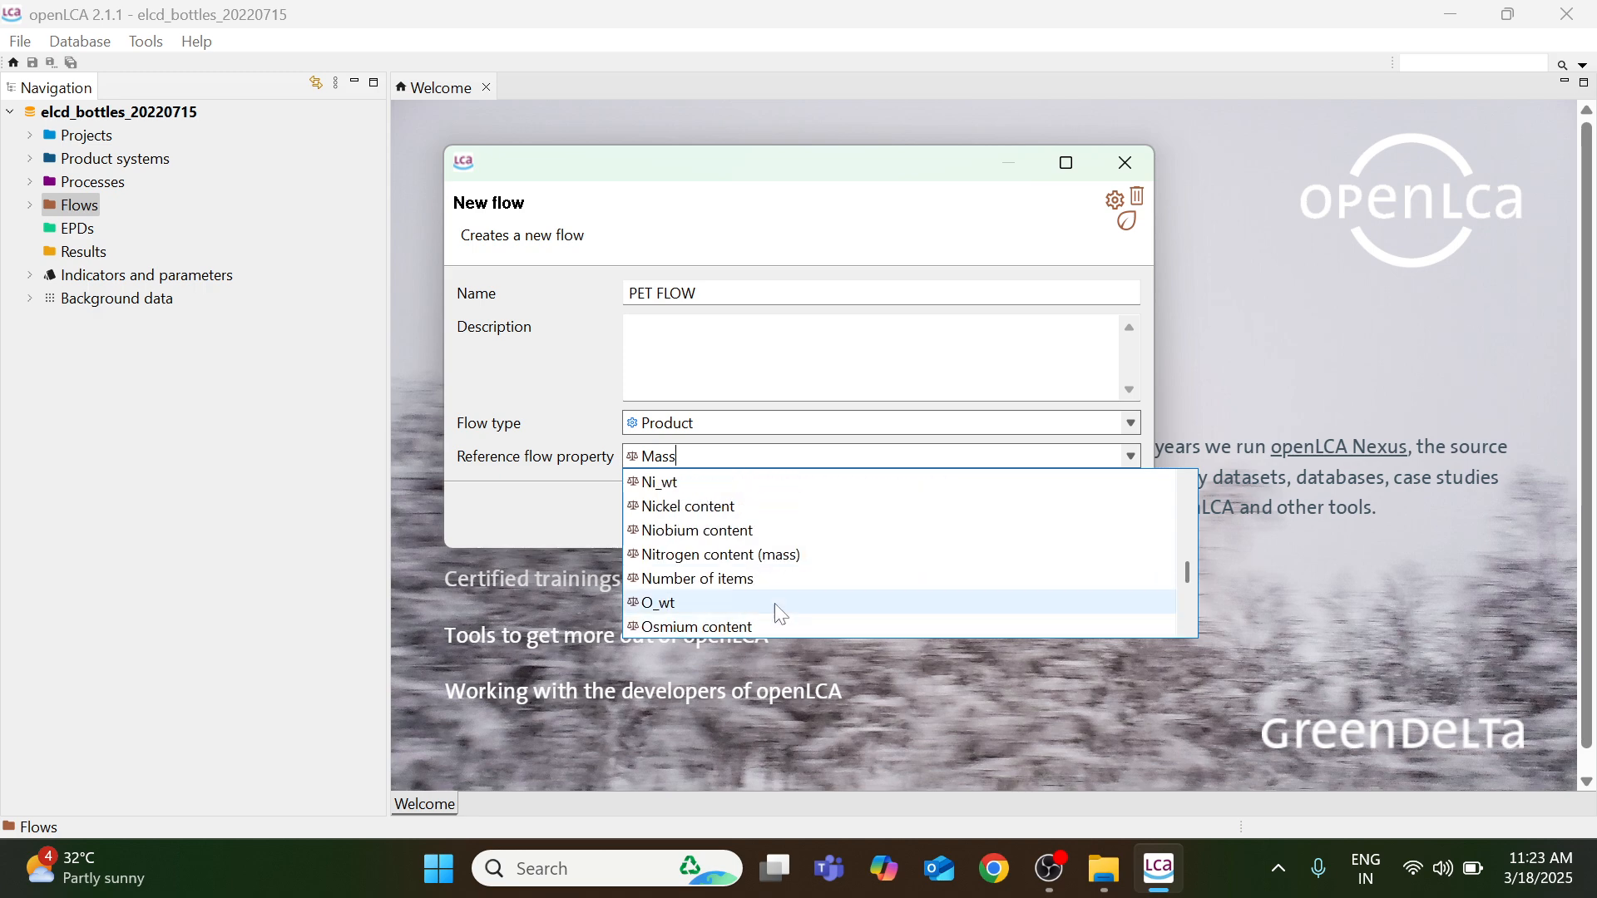
{"action": "left_click", "coordinate": [778, 579]}
{"action": "left_click", "coordinate": [969, 515]}
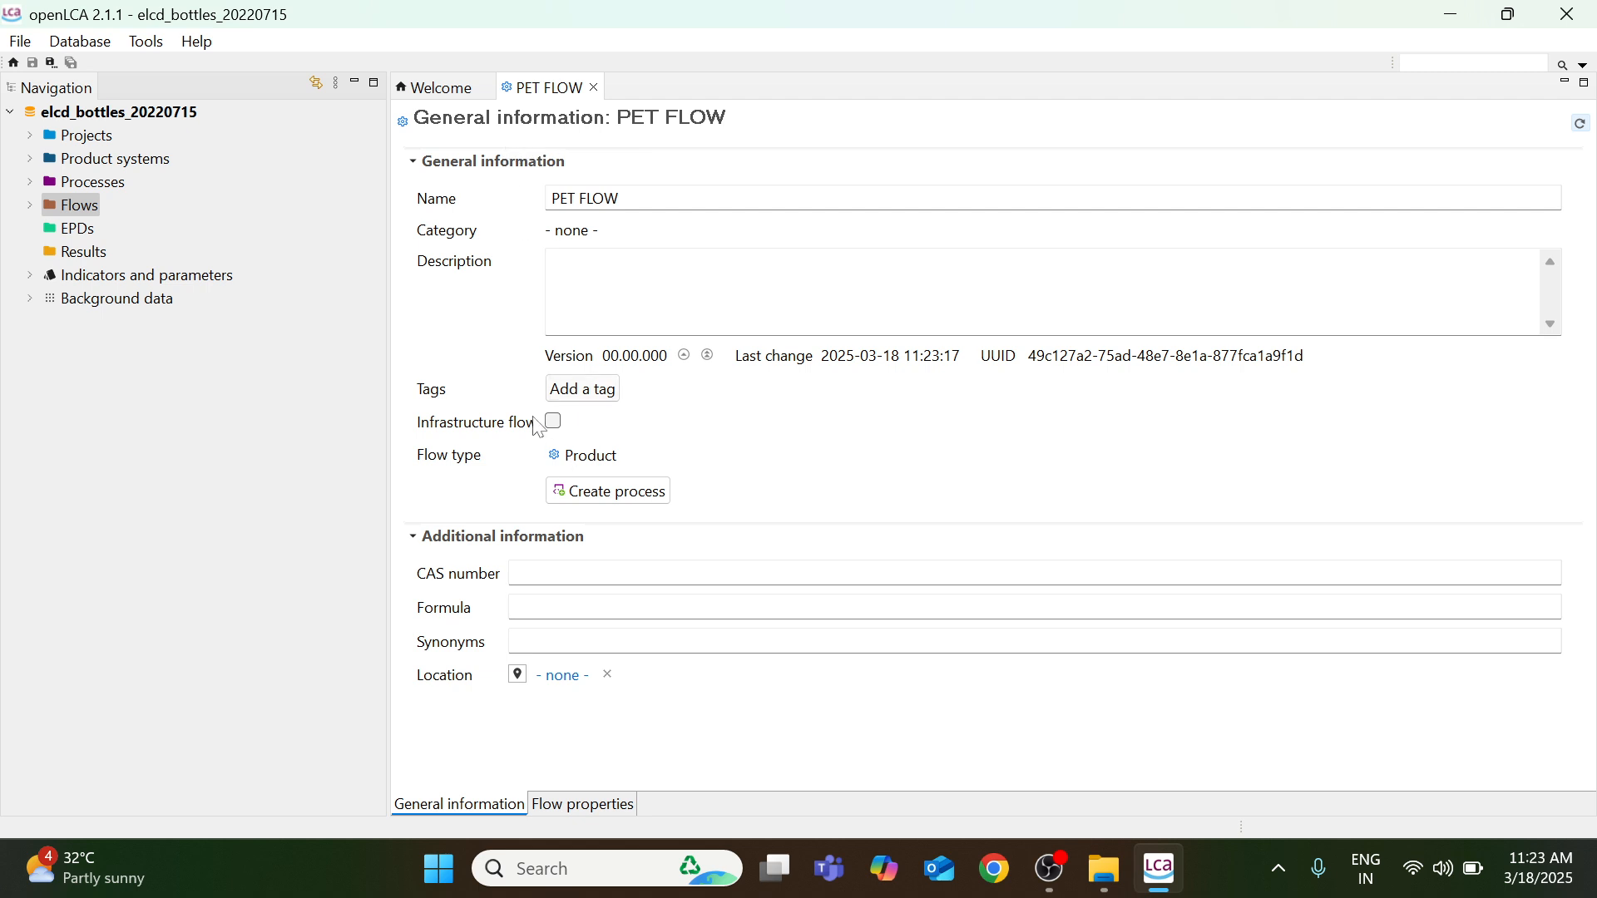
Examine the general information and flow properties of PET FLOW.
{"action": "left_click", "coordinate": [460, 91]}
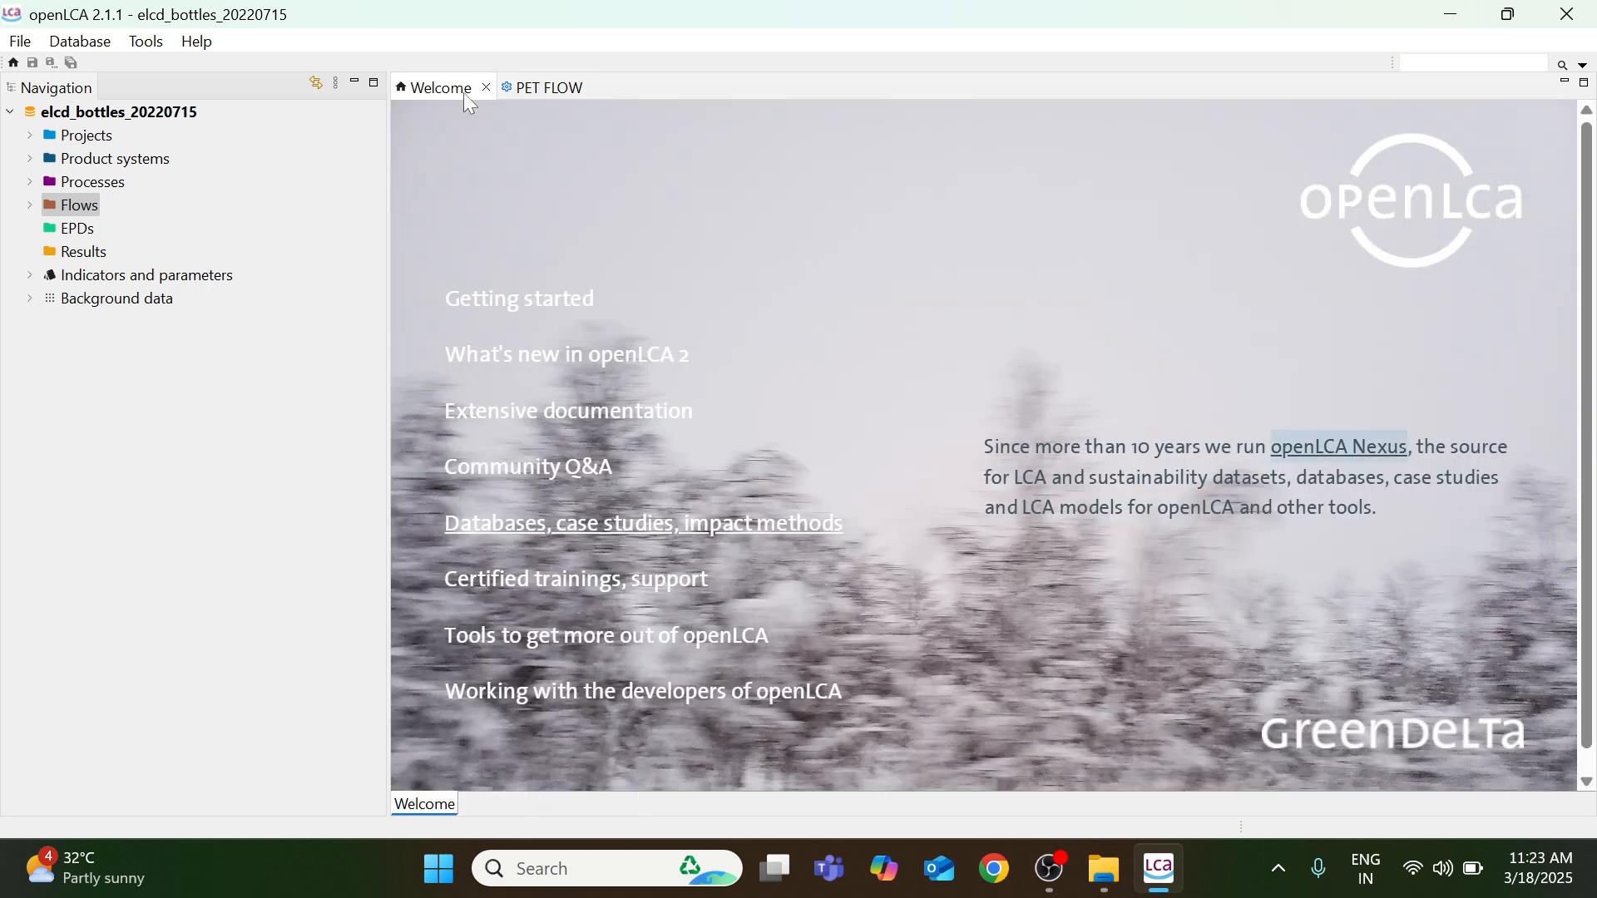
{"action": "left_click", "coordinate": [533, 88]}
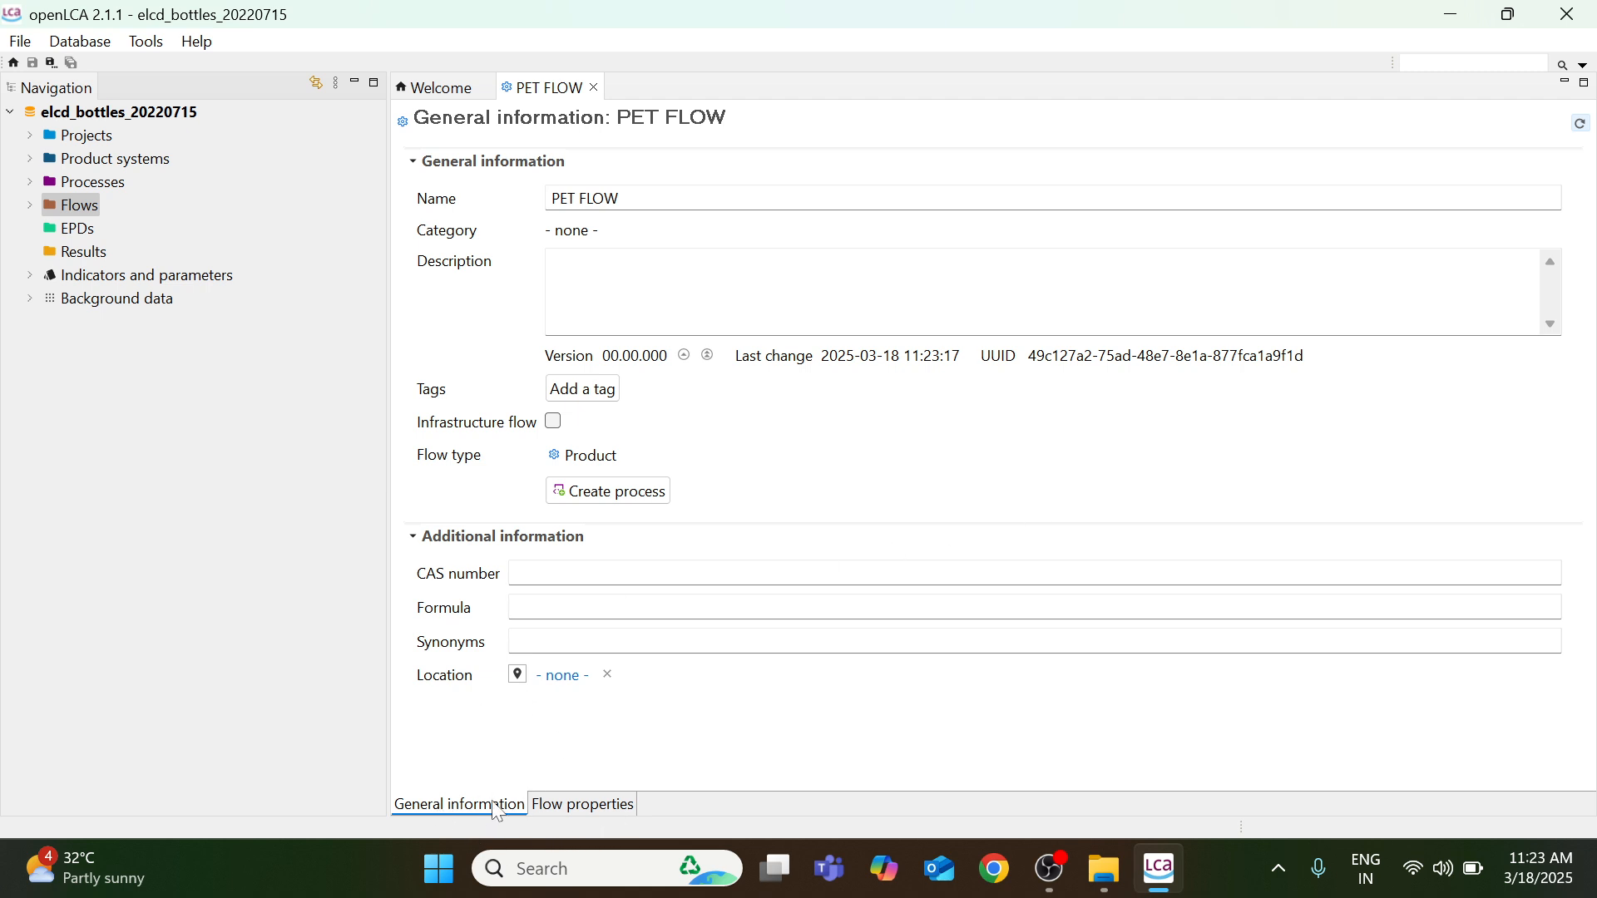
{"action": "left_click", "coordinate": [603, 807]}
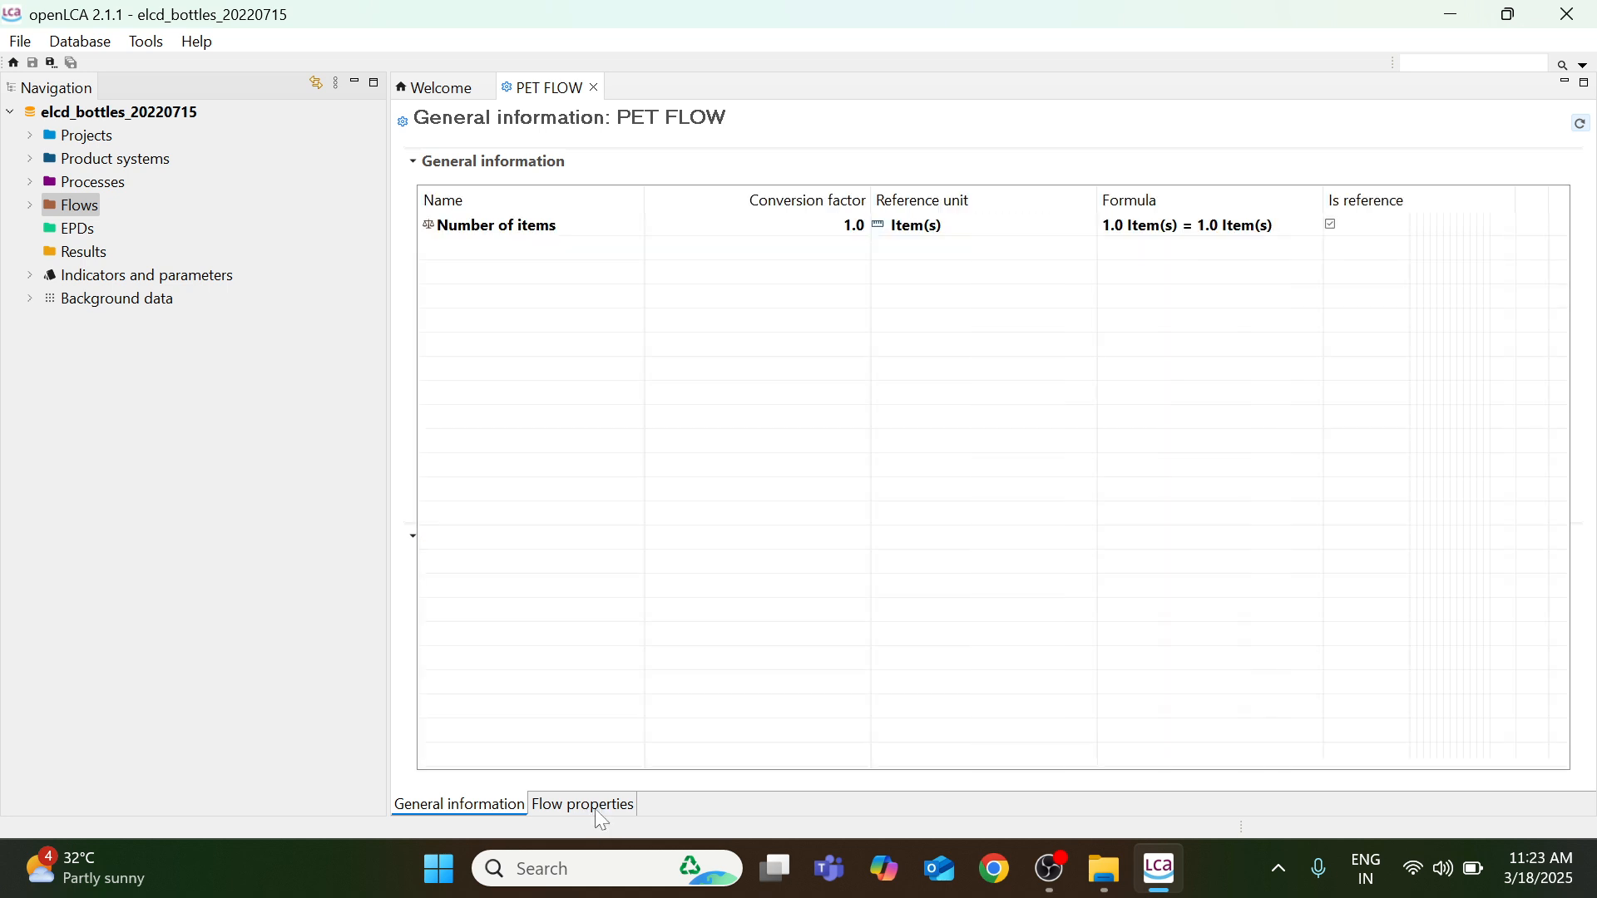
{"action": "left_click", "coordinate": [487, 811]}
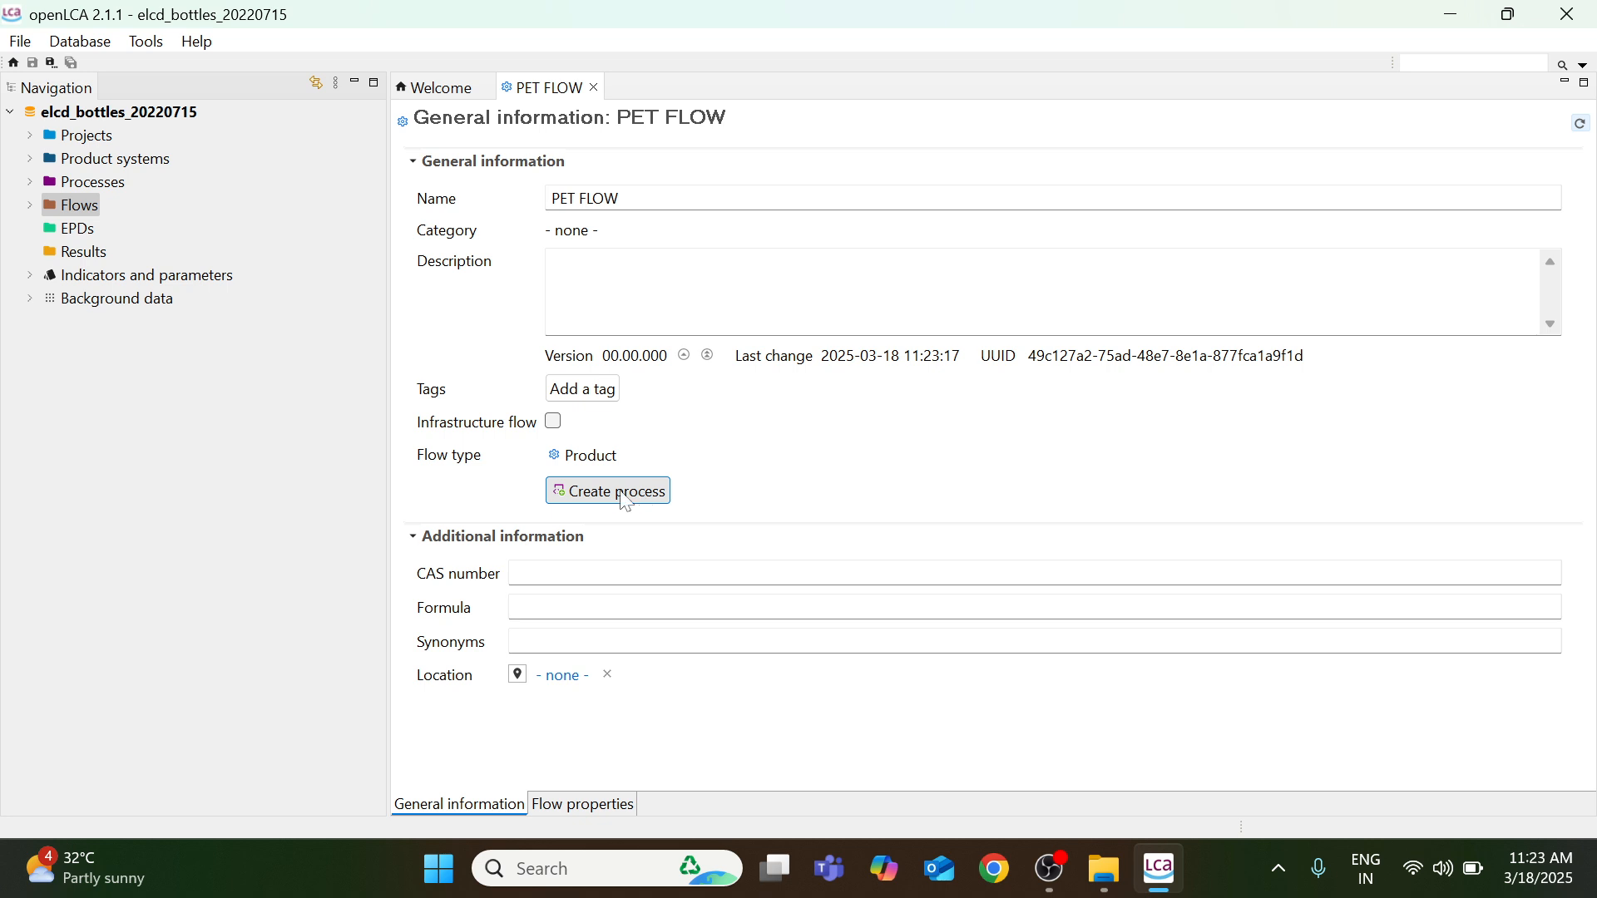
Create a process from PET FLOW and name it PET PROCESS.
{"action": "right_click", "coordinate": [119, 185]}
{"action": "left_click", "coordinate": [281, 440]}
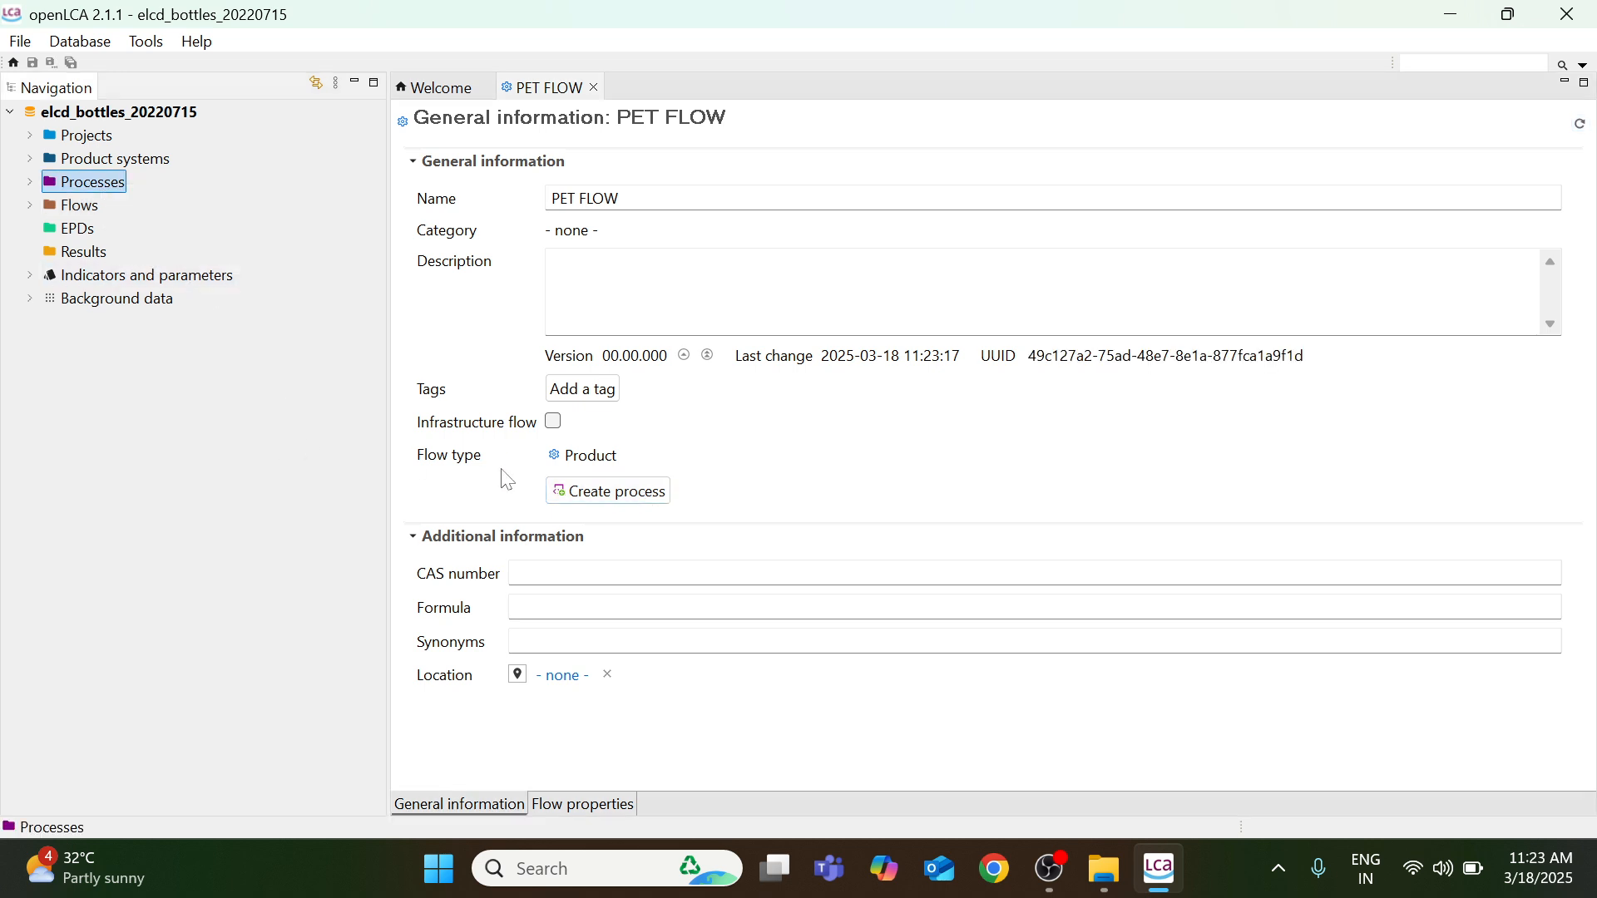
{"action": "left_click", "coordinate": [630, 493]}
{"action": "left_click", "coordinate": [634, 492]}
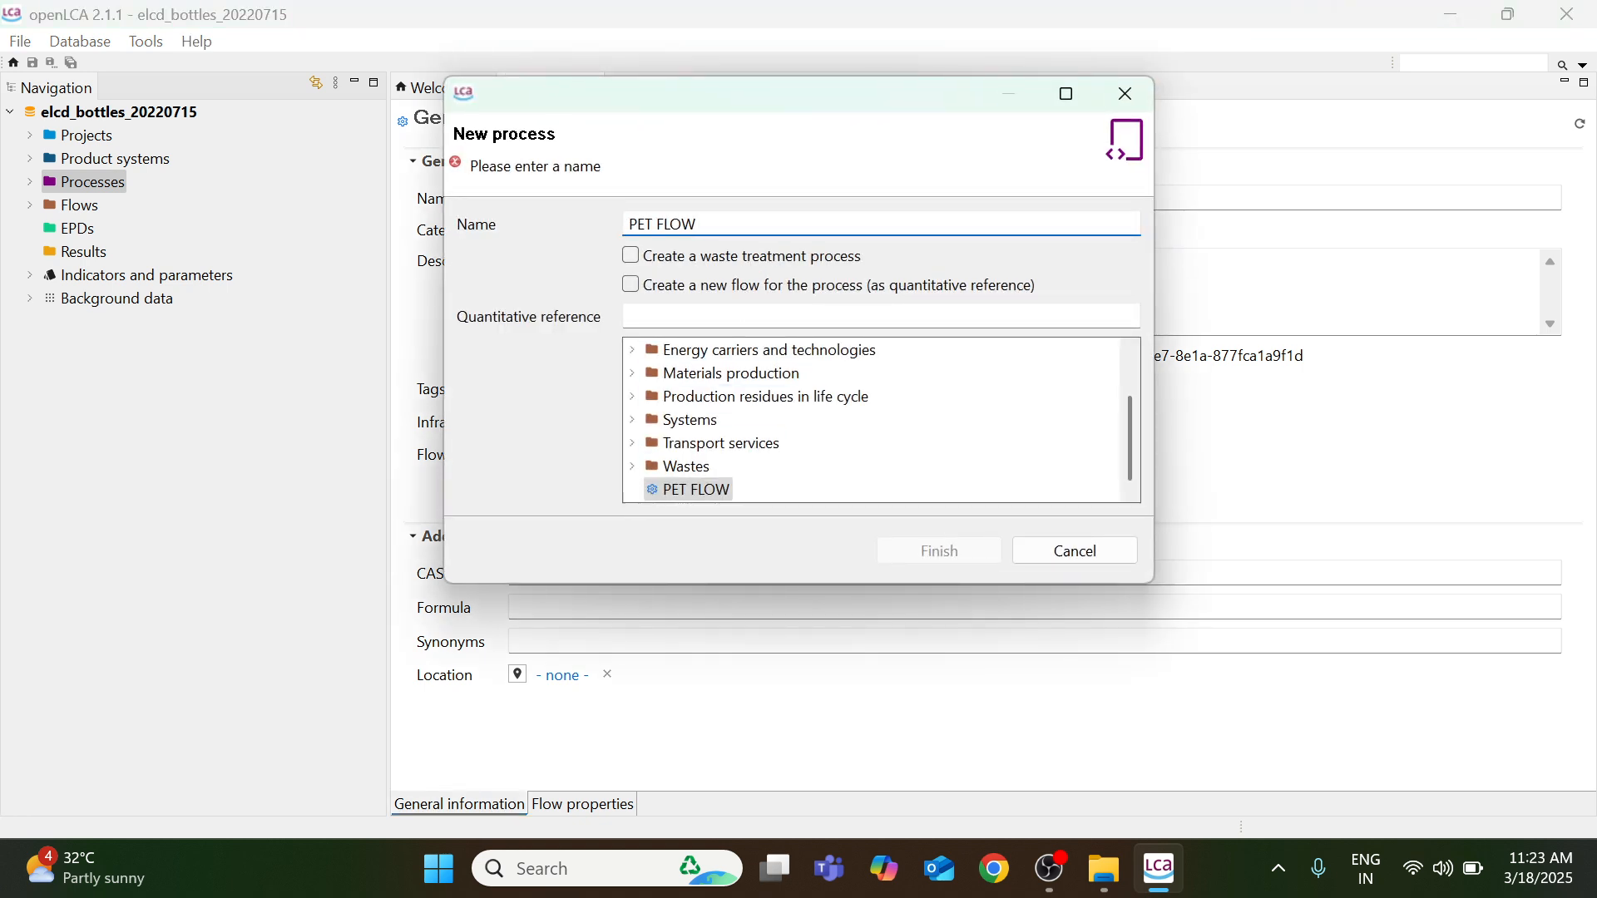
{"action": "key", "text": "BackSpace"}
{"action": "key", "text": "BackSpace"}
{"action": "key", "text": "BackSpace"}
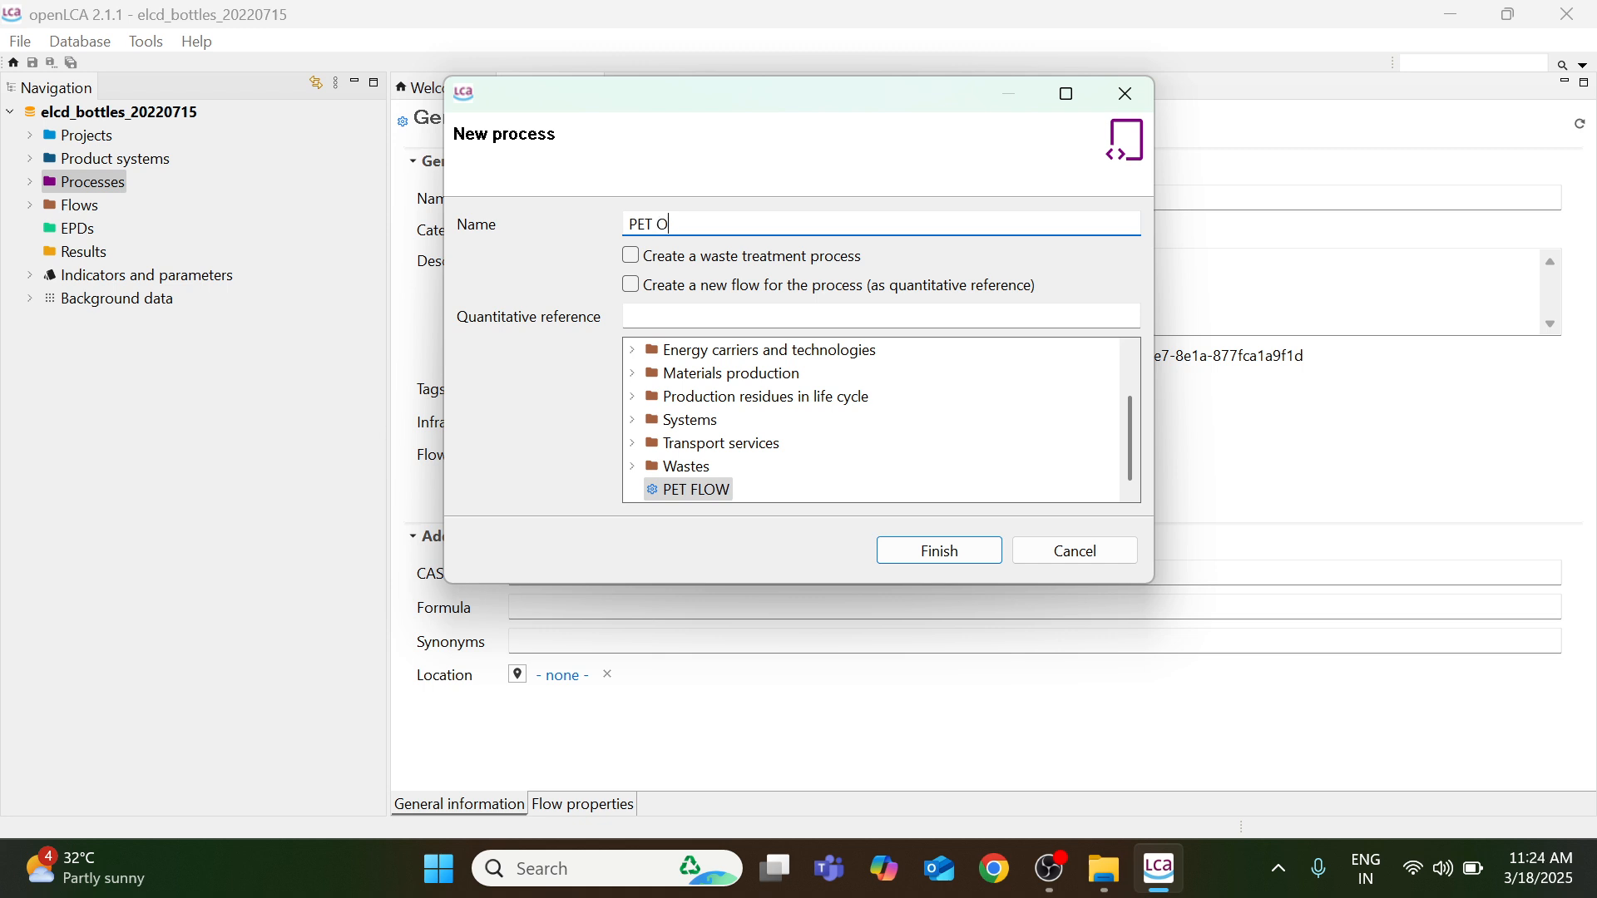
{"action": "key", "text": "BackSpace"}
{"action": "type", "text": "PROCESS"}
{"action": "left_click", "coordinate": [939, 553]}
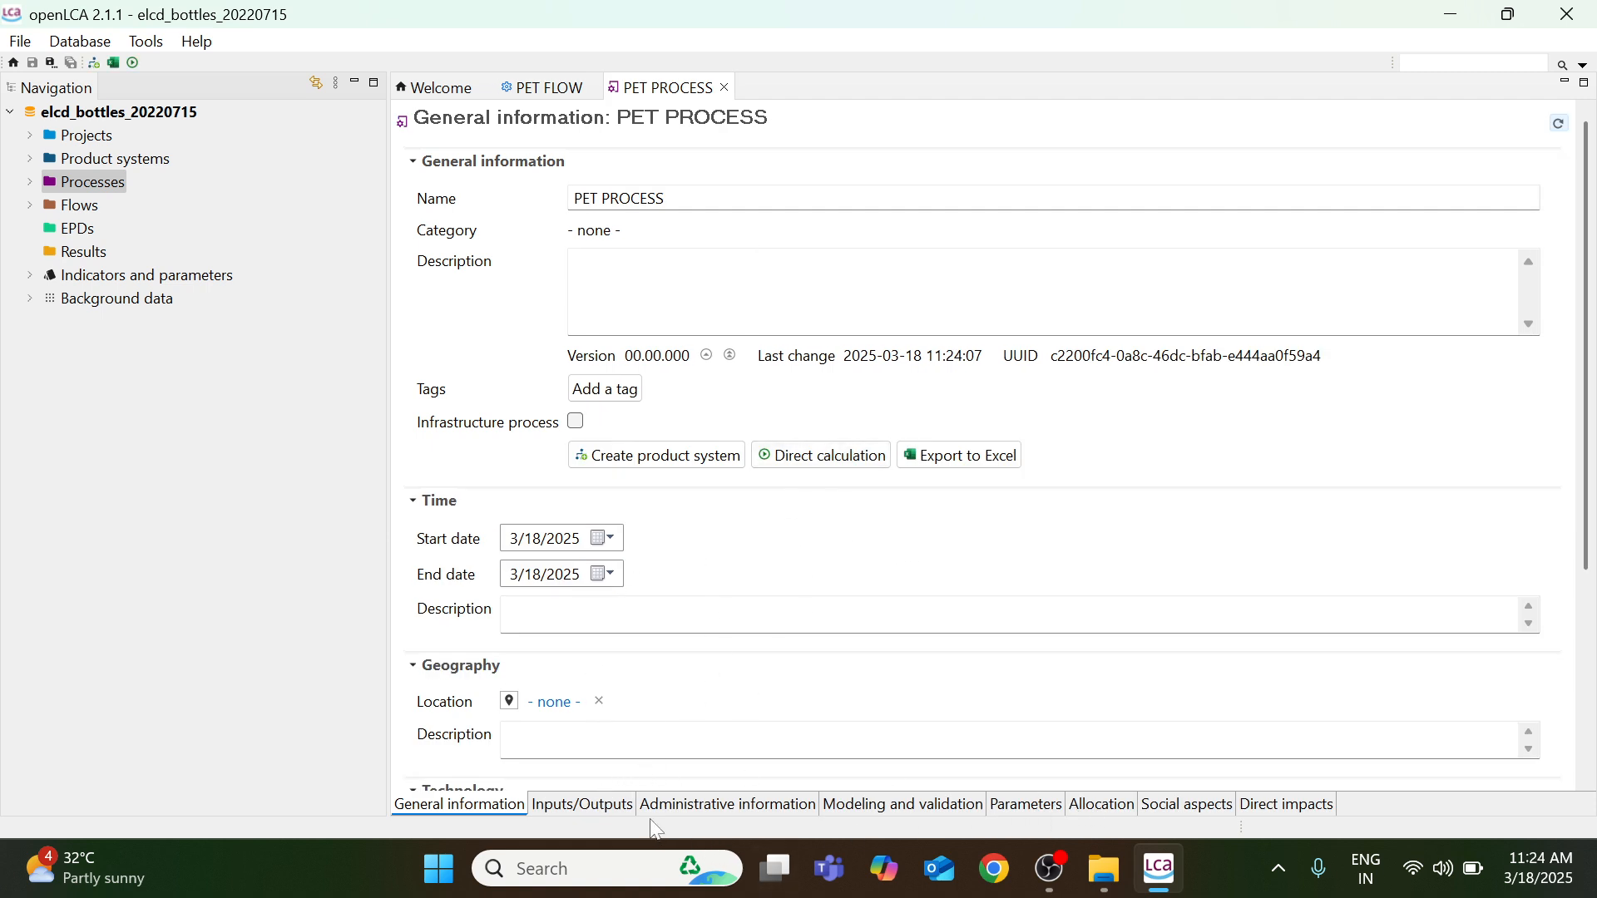
Add the flow "PET granulates, transported" from A Water Bottle to the inputs of PET PROCESS.
{"action": "left_click", "coordinate": [591, 805]}
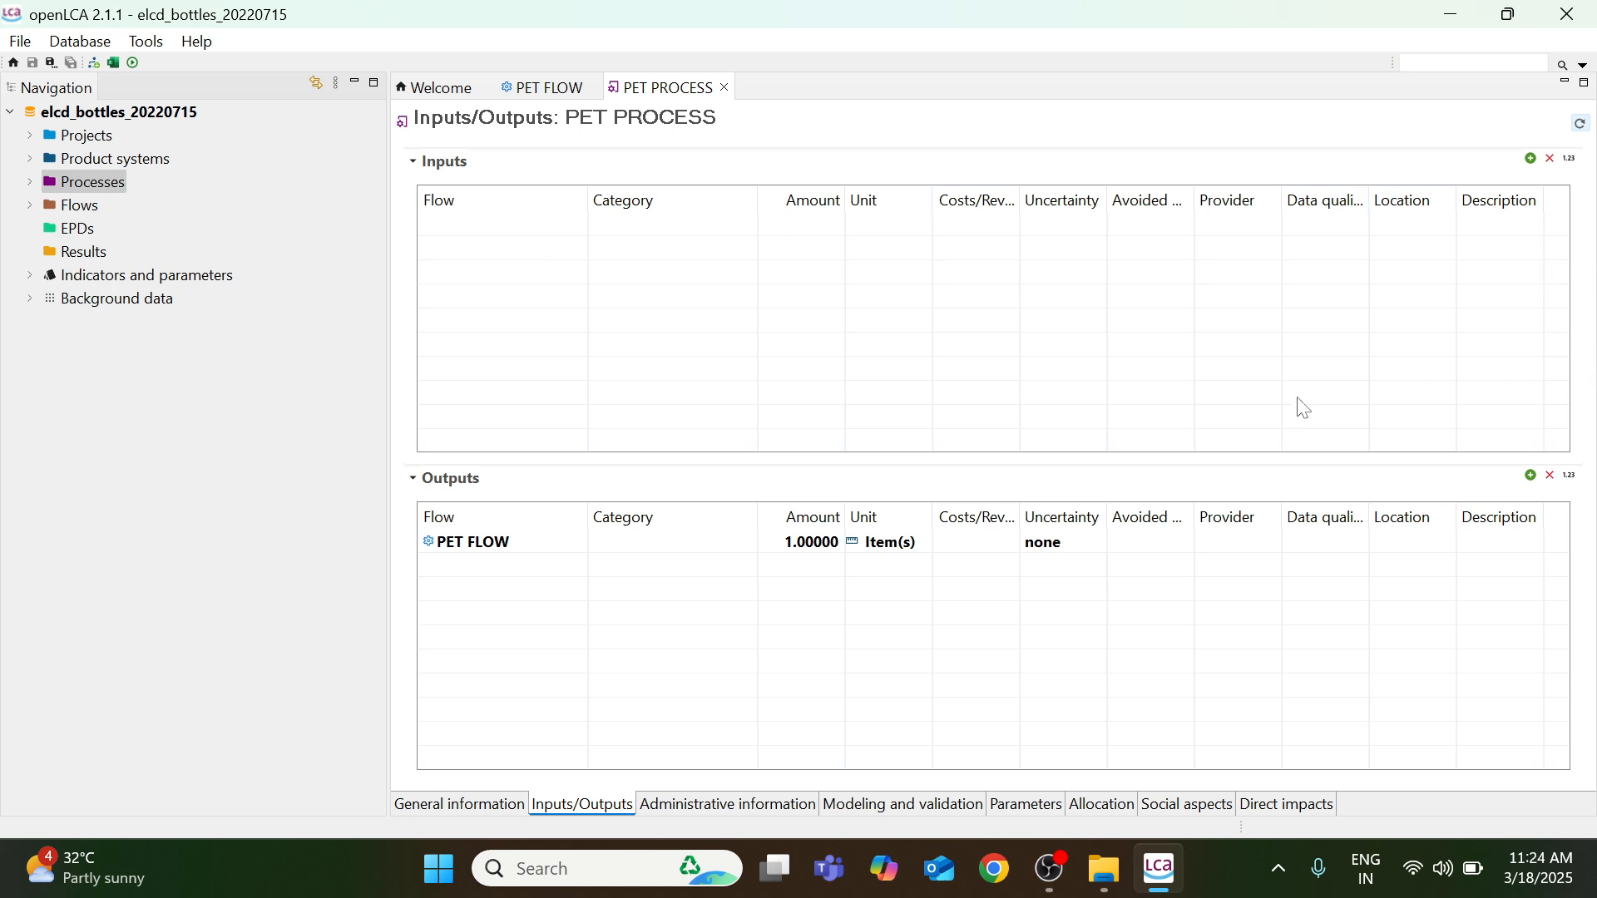
{"action": "left_click", "coordinate": [1532, 158]}
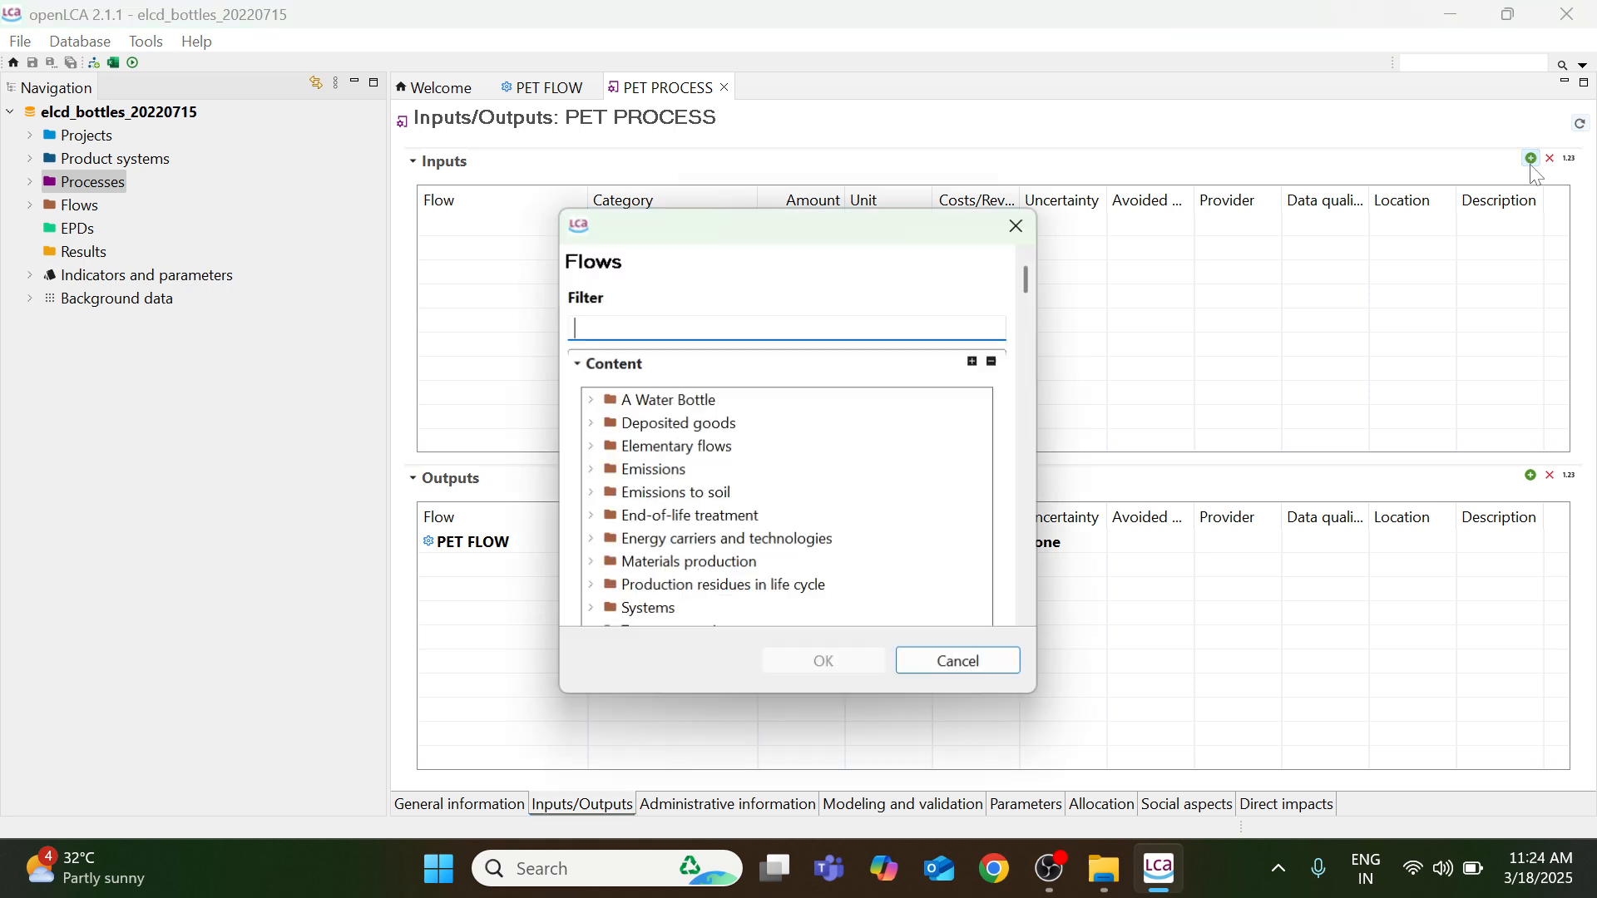
{"action": "left_click", "coordinate": [1018, 227]}
{"action": "double_click", "coordinate": [520, 274]}
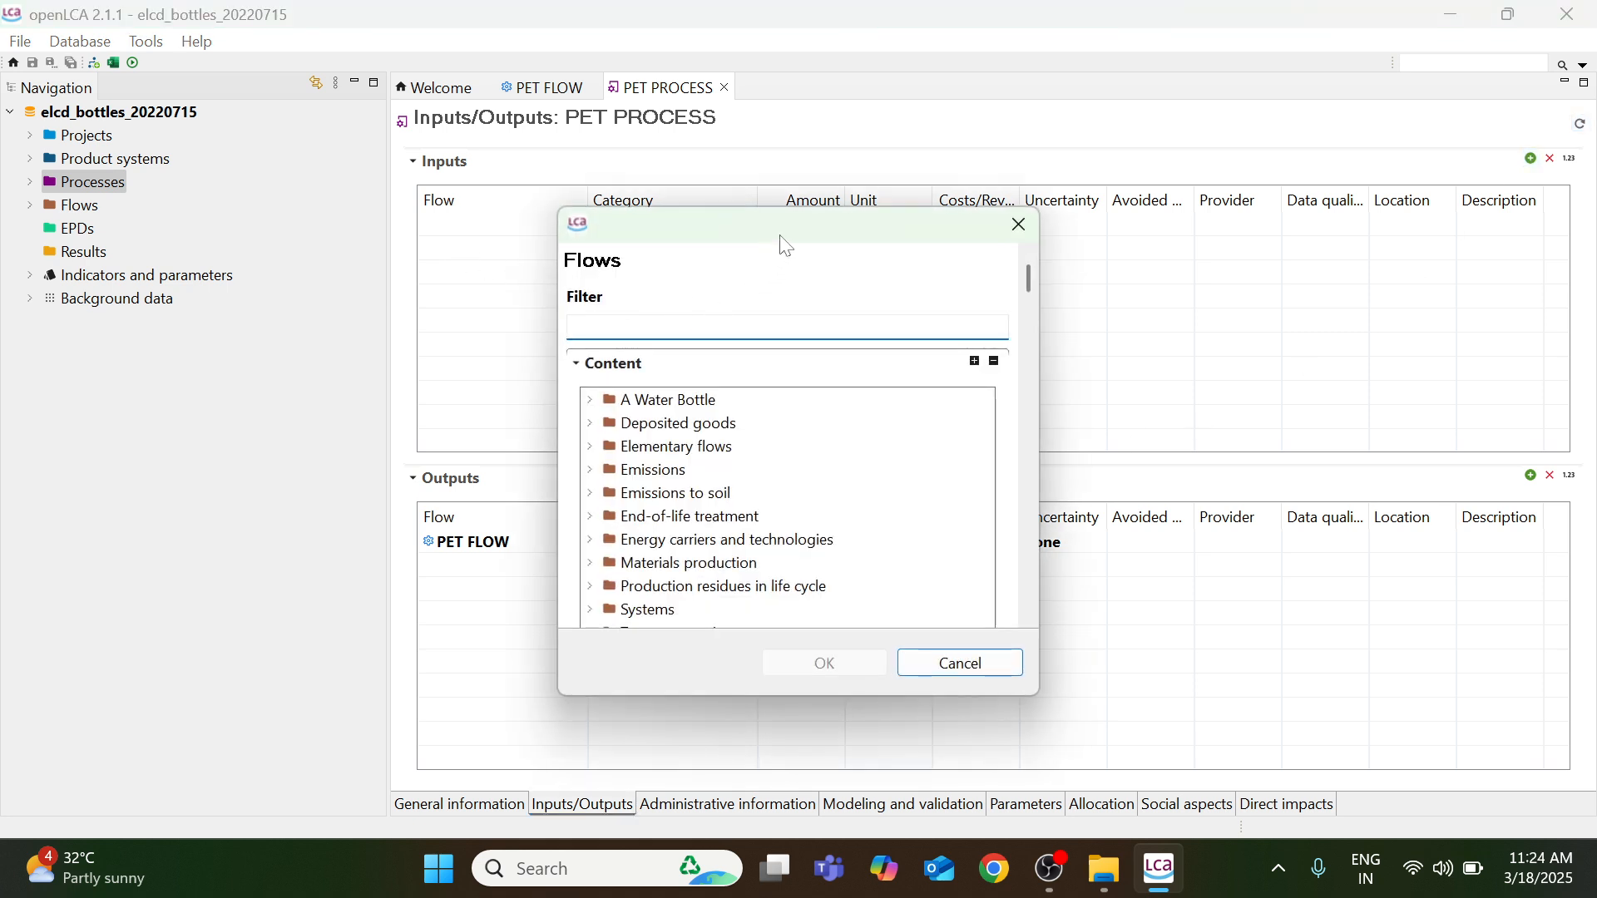
{"action": "type", "text": "TRAN"}
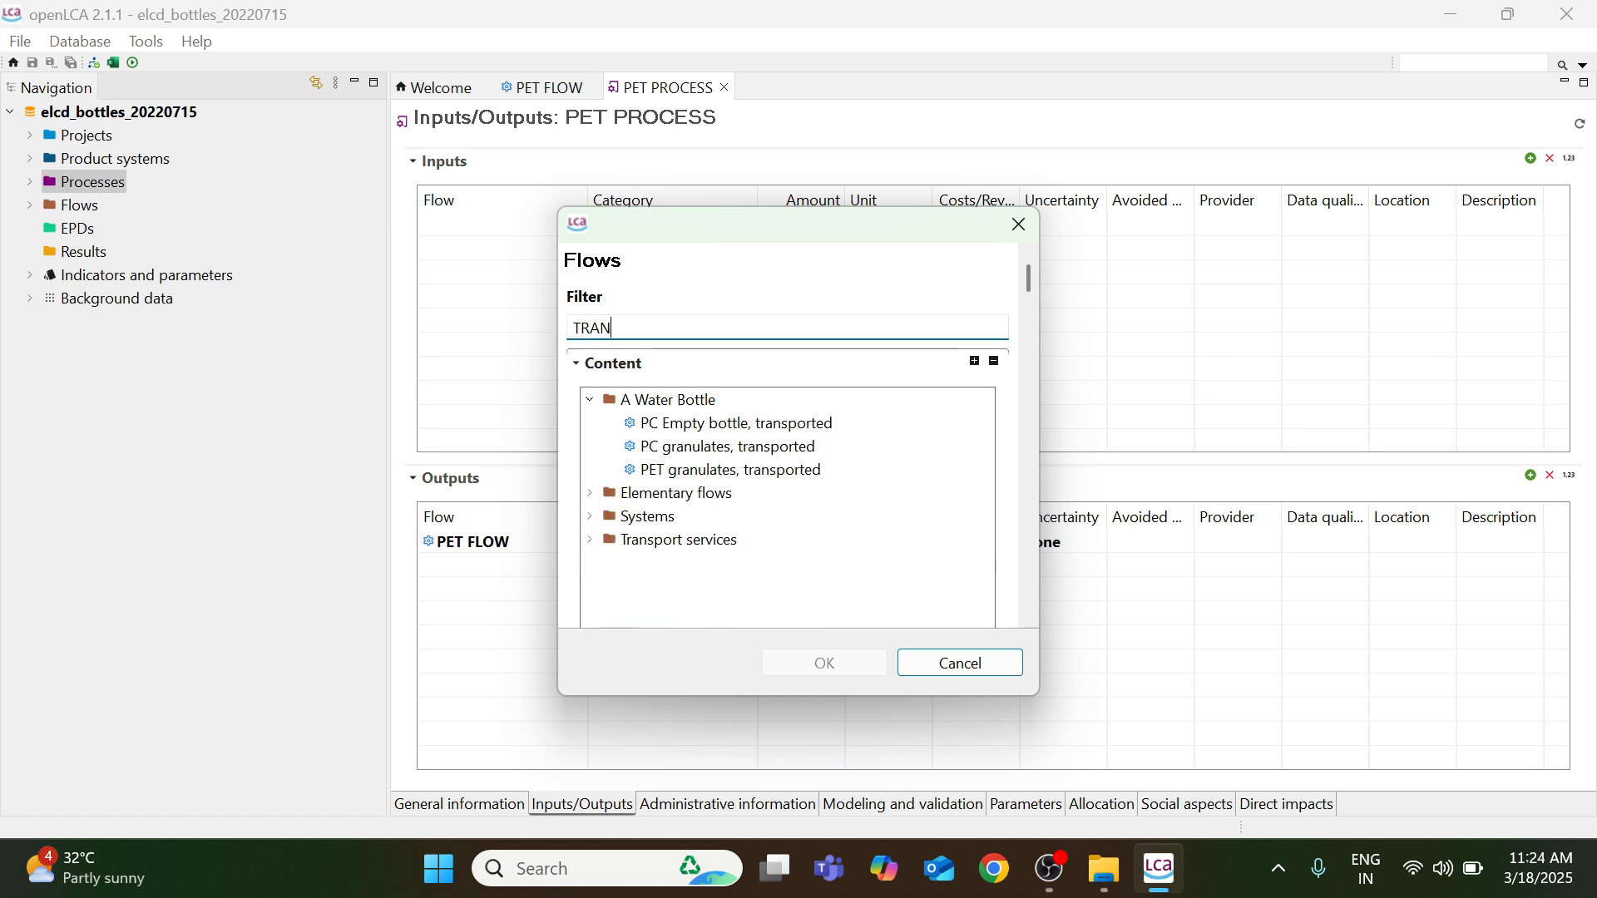
{"action": "double_click", "coordinate": [788, 471]}
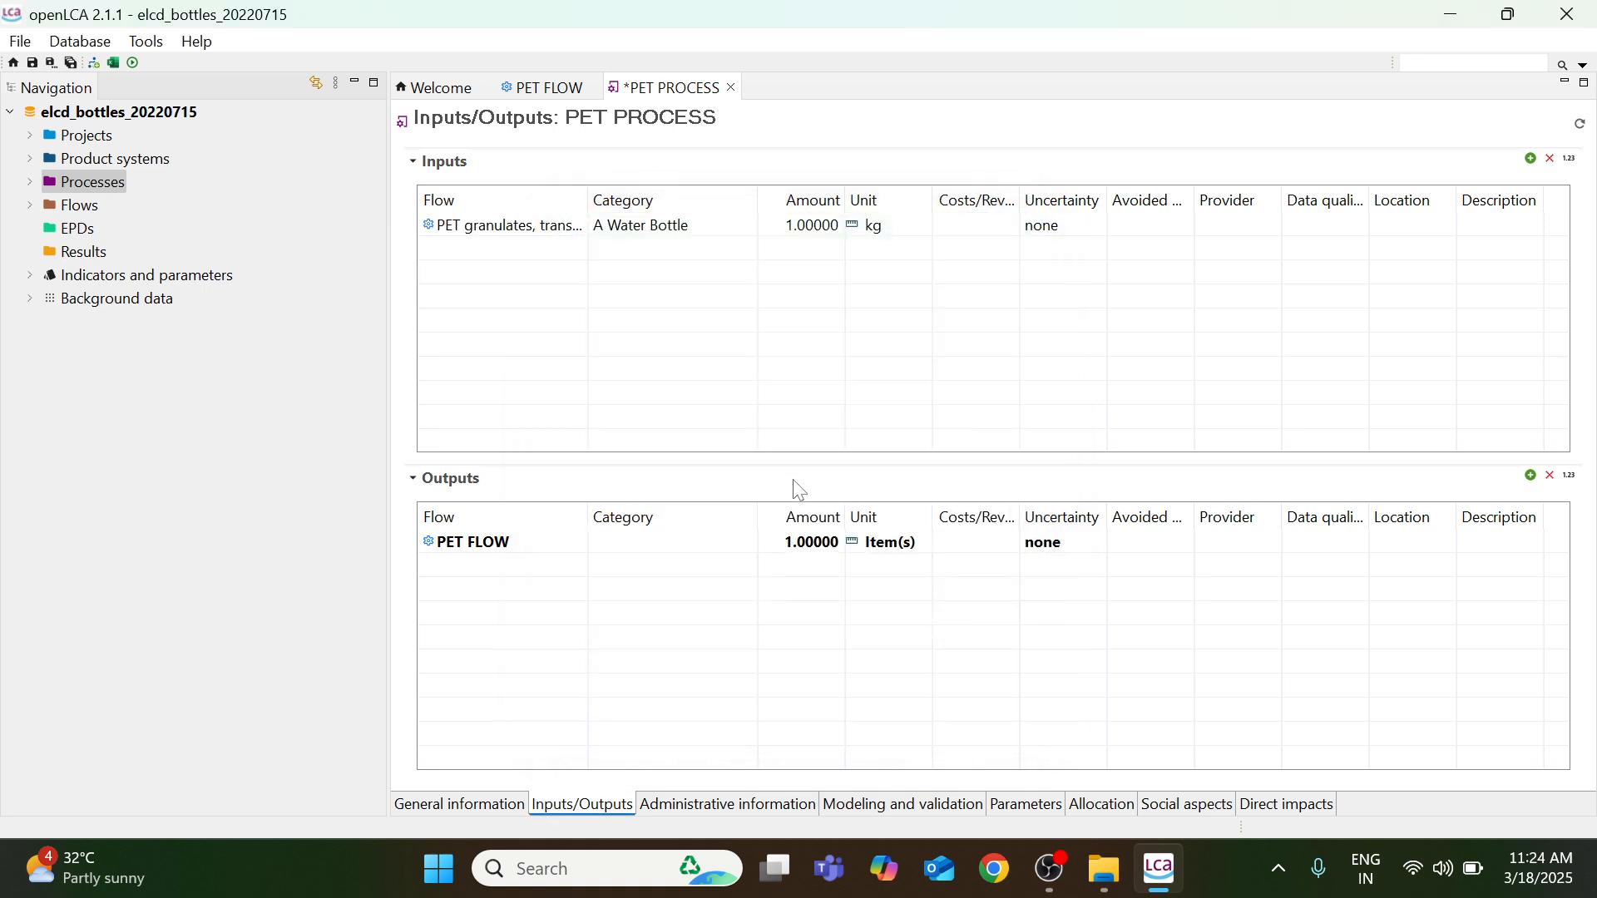
Add the flow "electricity from hydroelectric power plant" to the process inputs.
{"action": "double_click", "coordinate": [535, 260]}
{"action": "type", "text": "ELEC"}
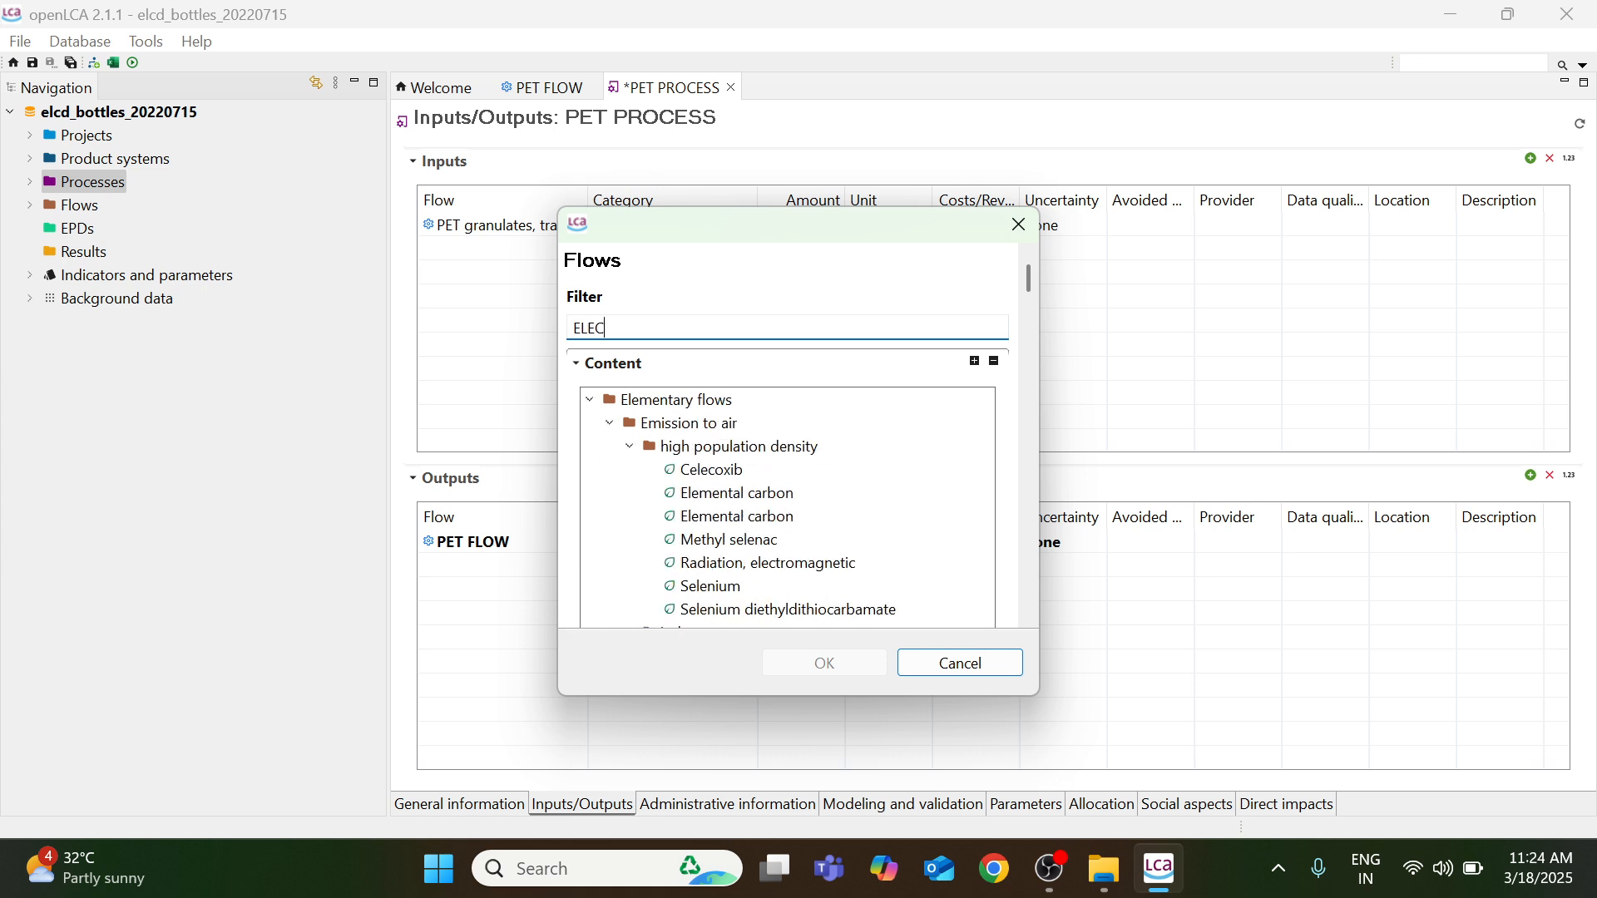
{"action": "type", "text": "TRICITY"}
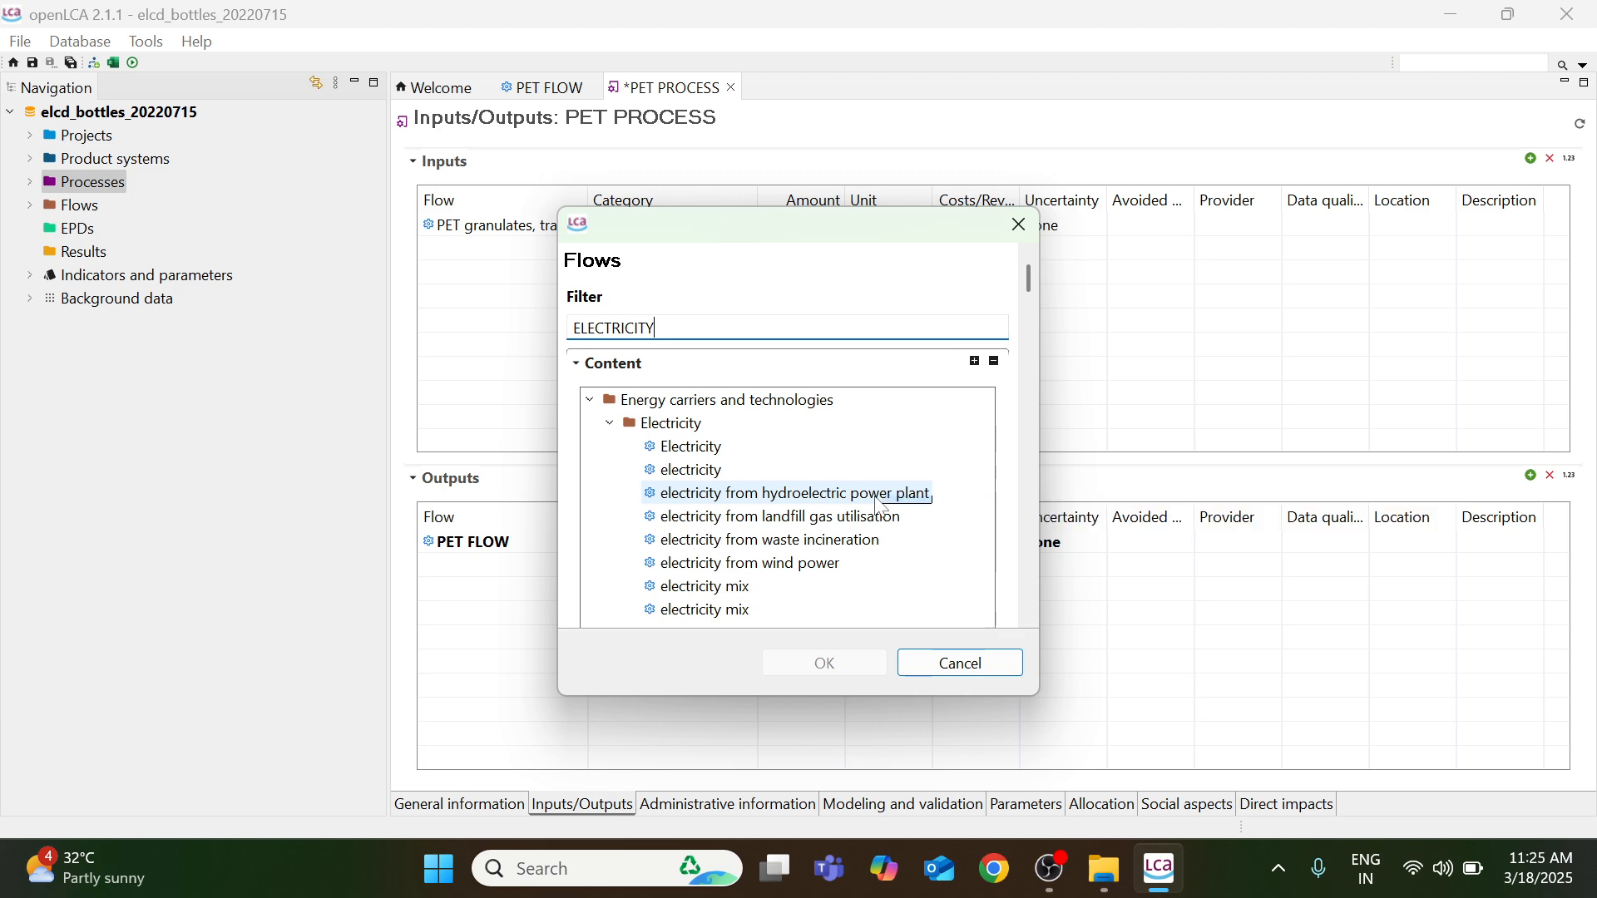
{"action": "double_click", "coordinate": [878, 499]}
Add the second "polyethylene terephthalate (PET) granulate" flow under Plastics to the process inputs.
{"action": "double_click", "coordinate": [504, 277]}
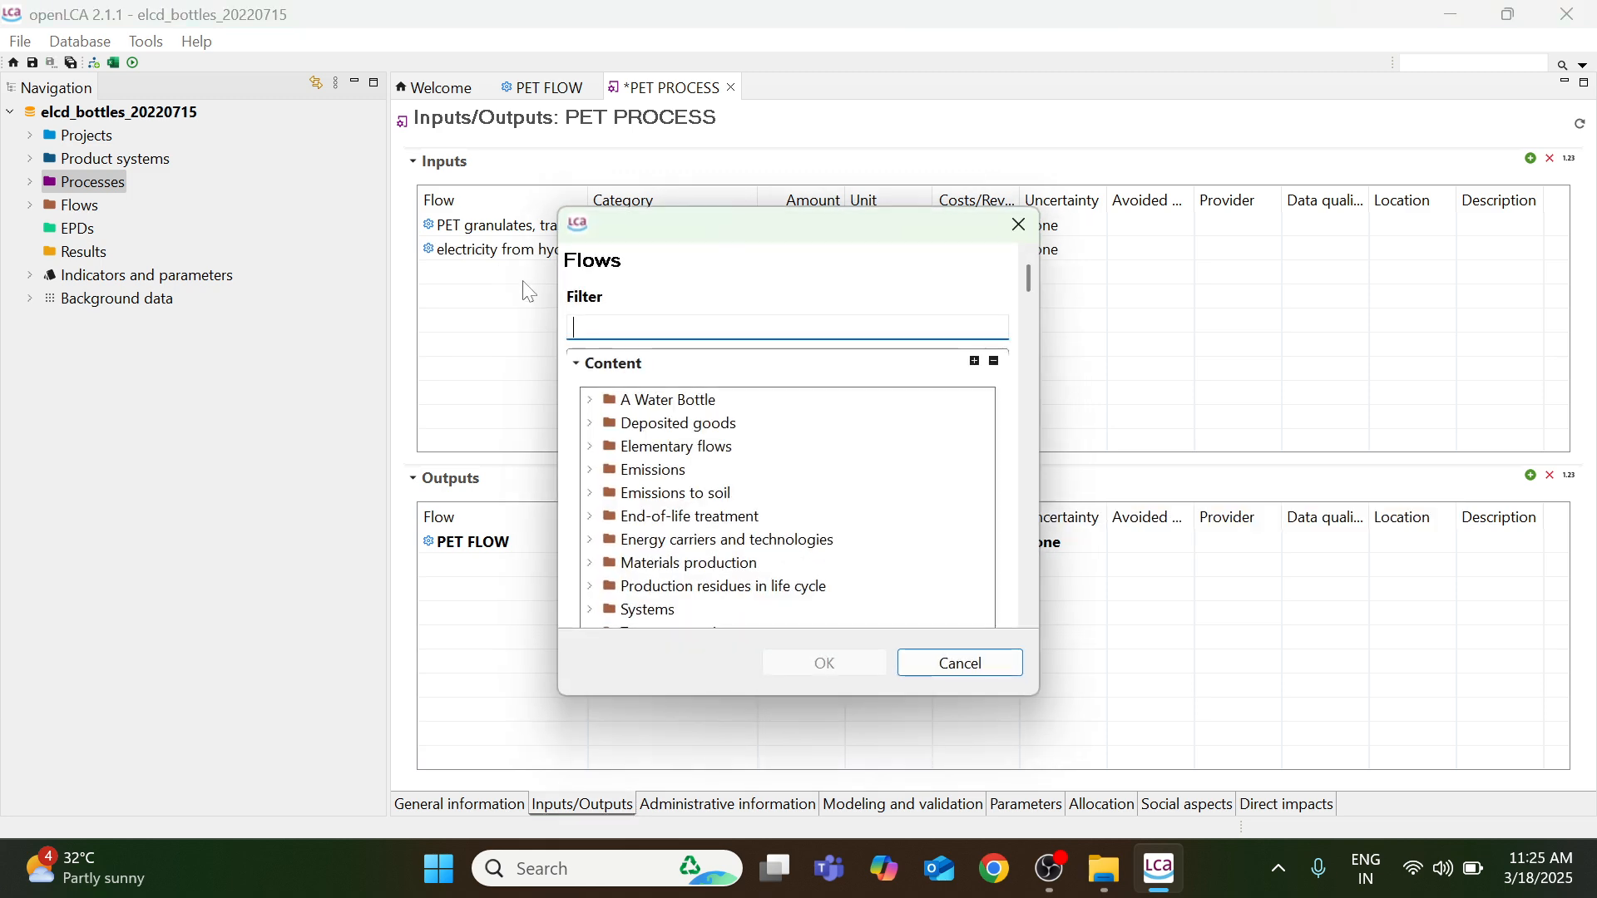
{"action": "type", "text": "PO"}
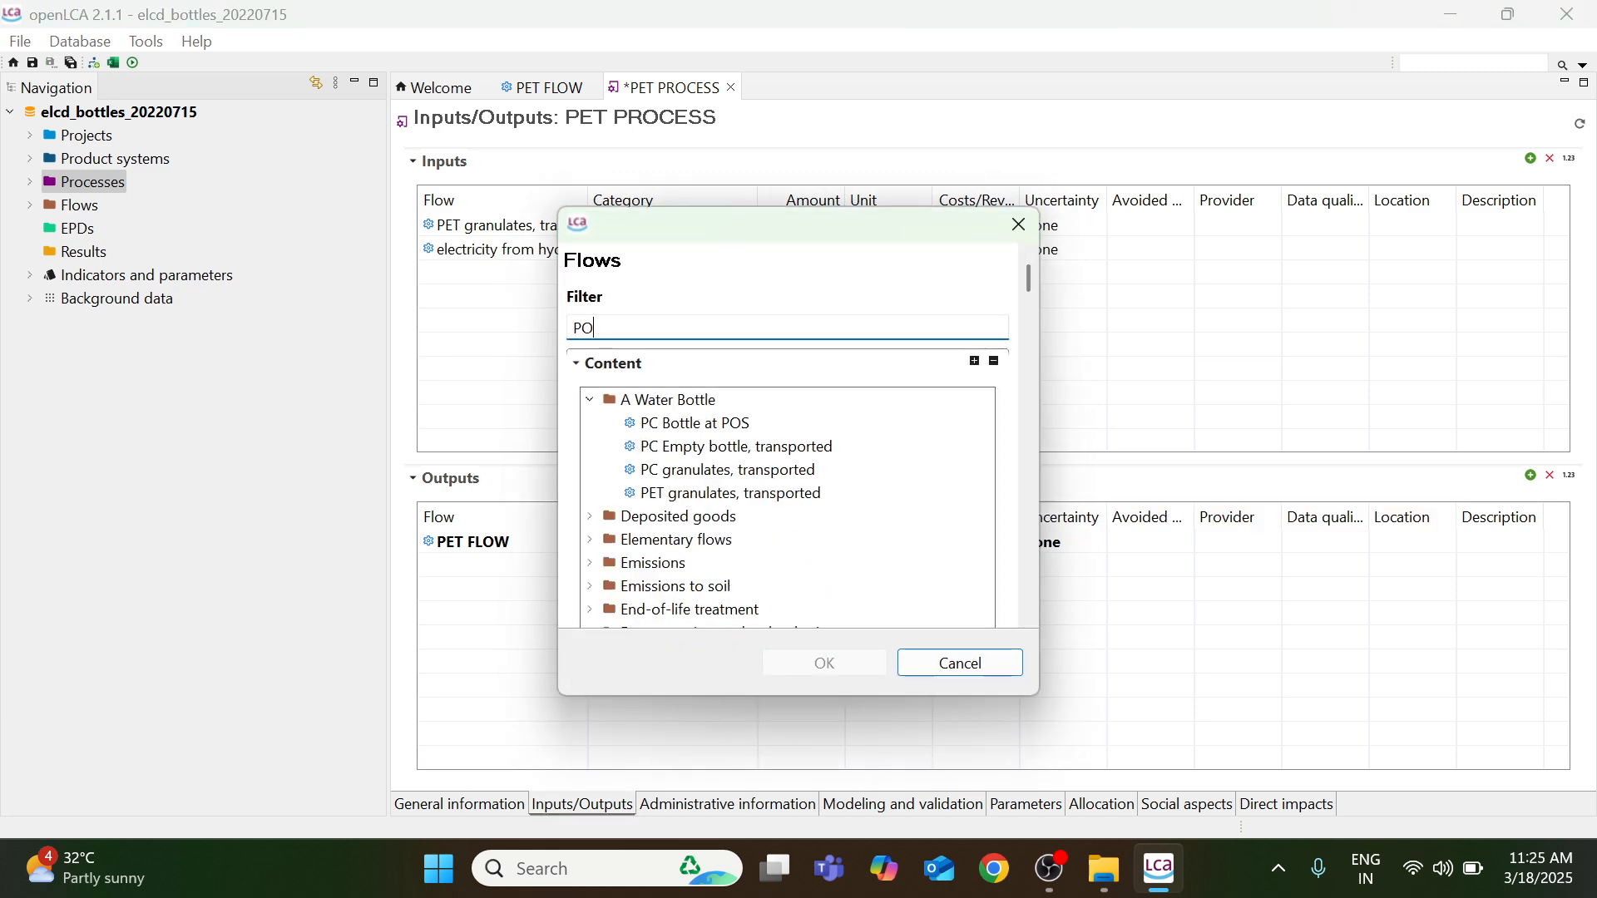
{"action": "key", "text": "BackSpace"}
{"action": "key", "text": "BackSpace"}
{"action": "type", "text": "poly"}
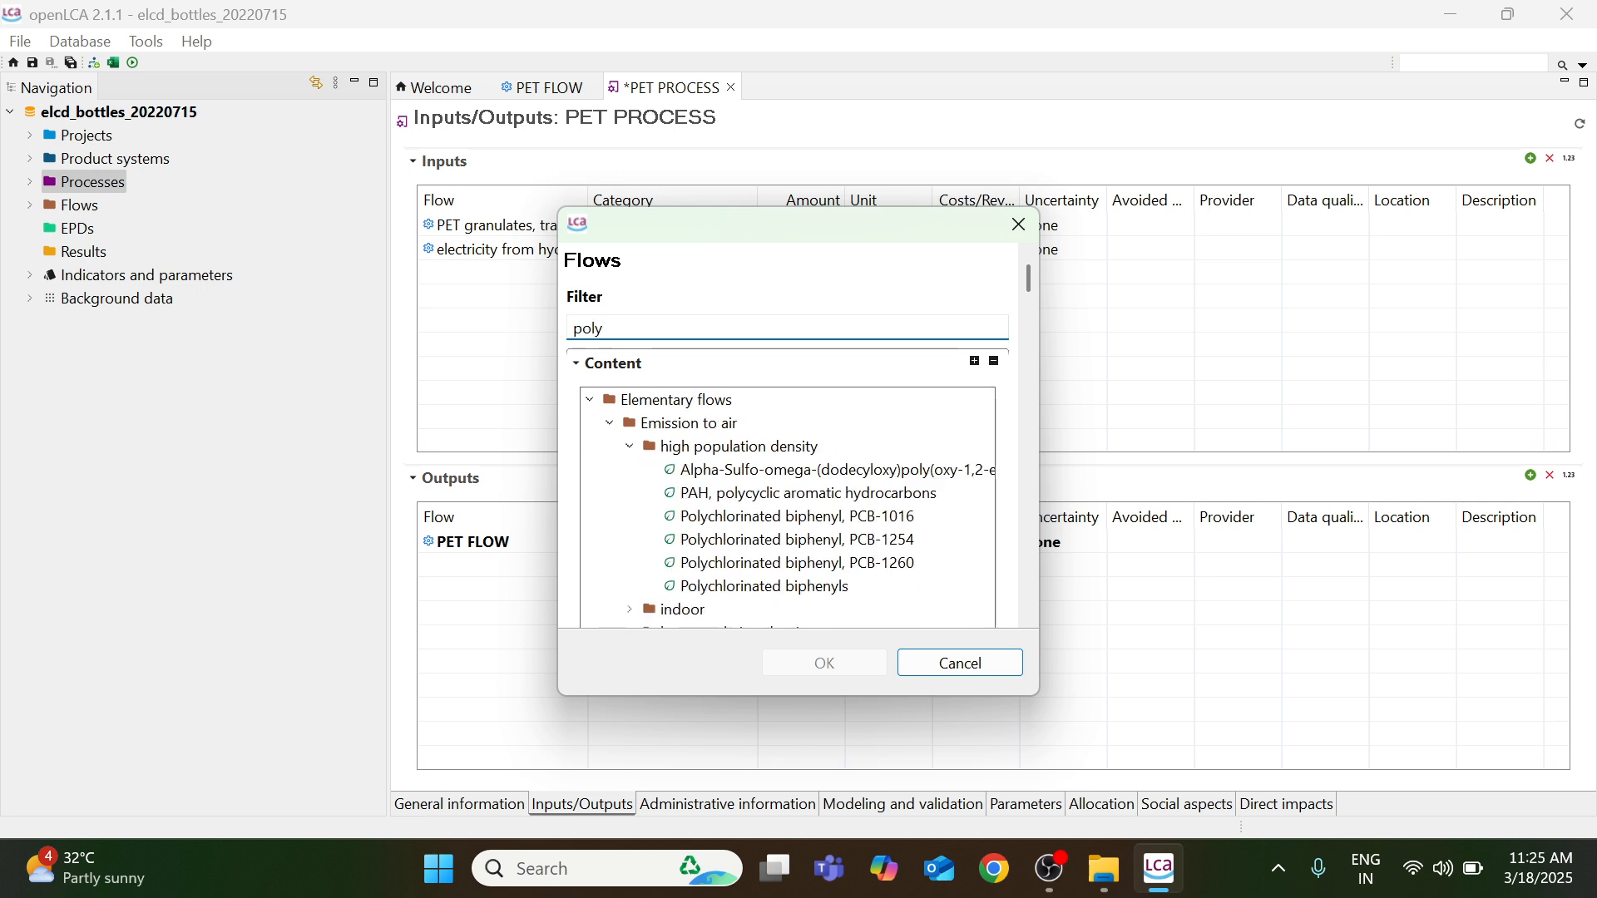
{"action": "type", "text": "eth"}
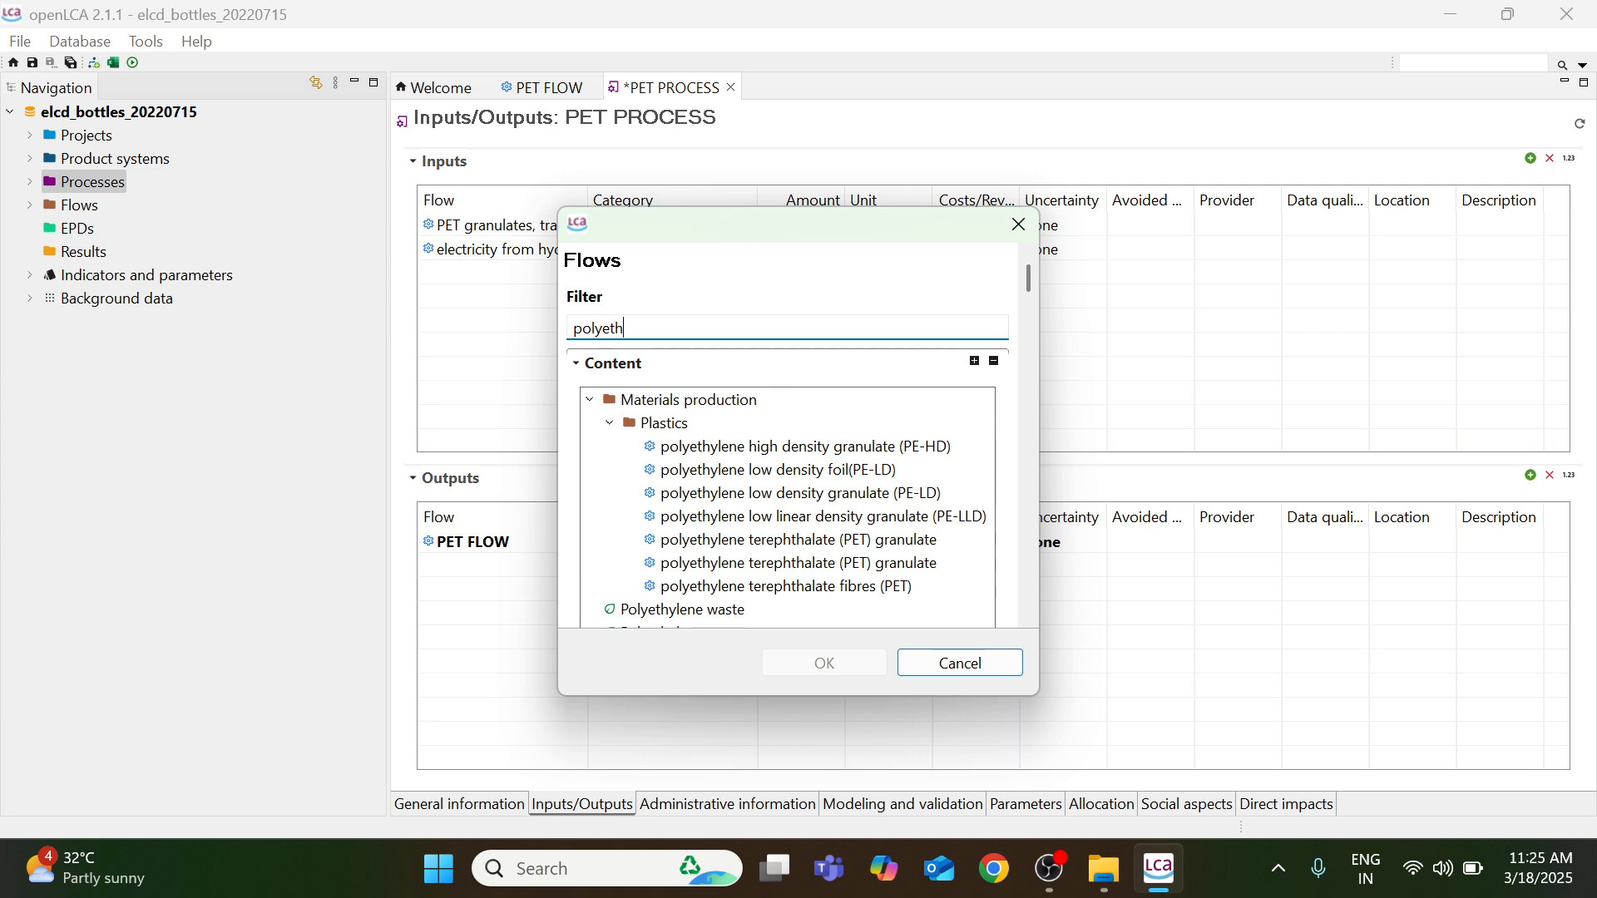
{"action": "double_click", "coordinate": [913, 563]}
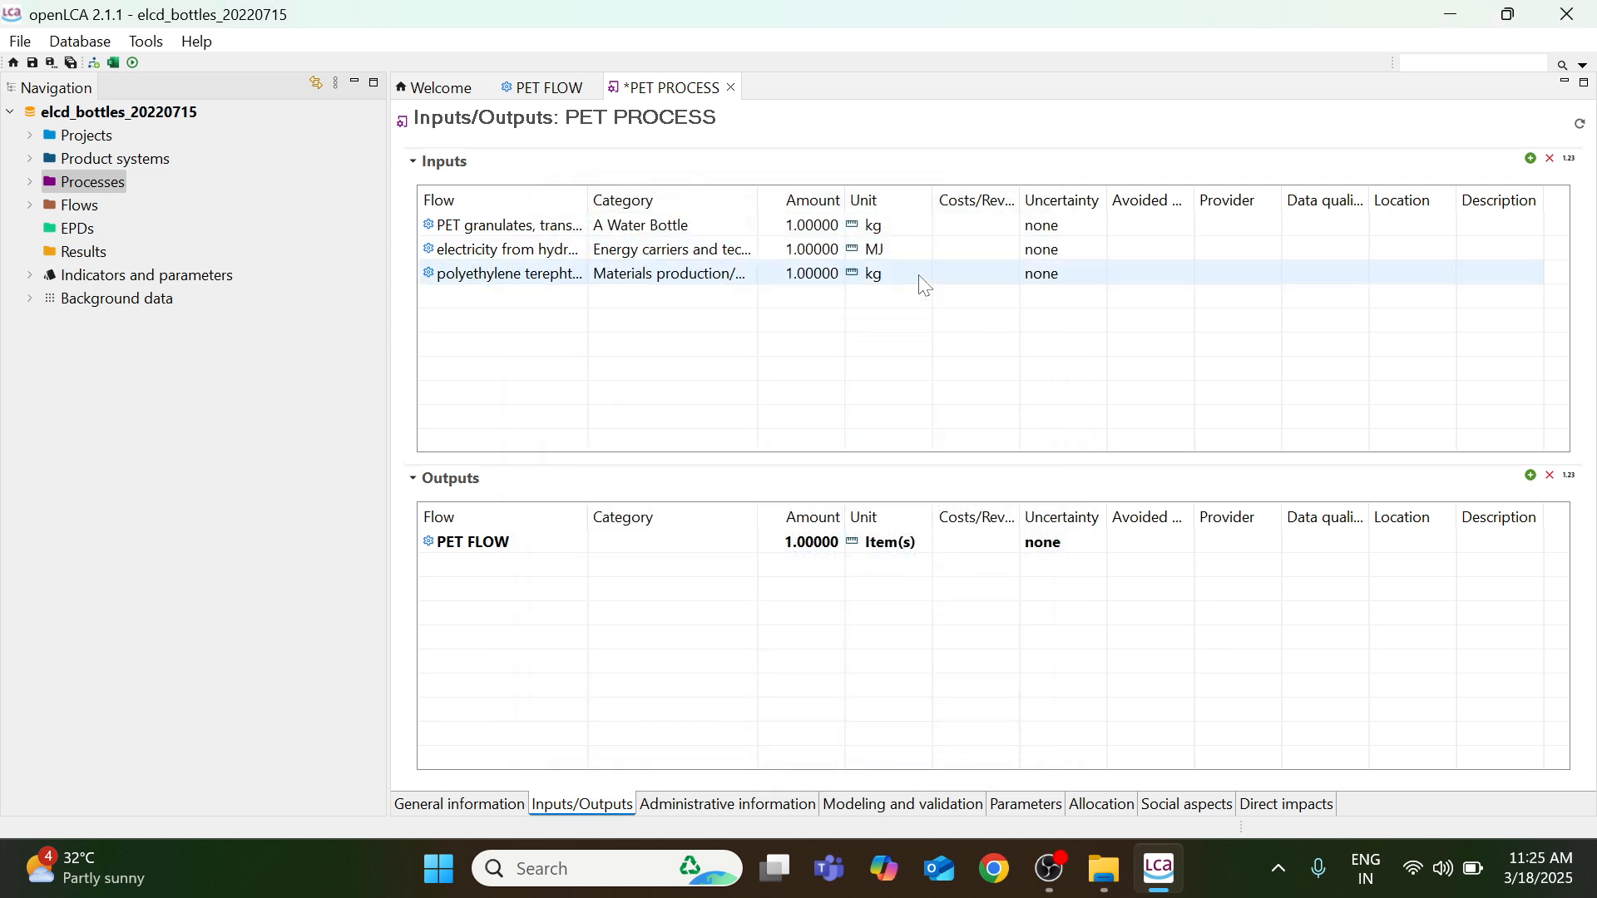
Set the unit of the transported PET granulates input to kg SWU and check the electricity input's unit.
{"action": "left_click", "coordinate": [901, 233]}
{"action": "left_click", "coordinate": [940, 232]}
{"action": "left_click", "coordinate": [915, 254]}
{"action": "left_click", "coordinate": [919, 255]}
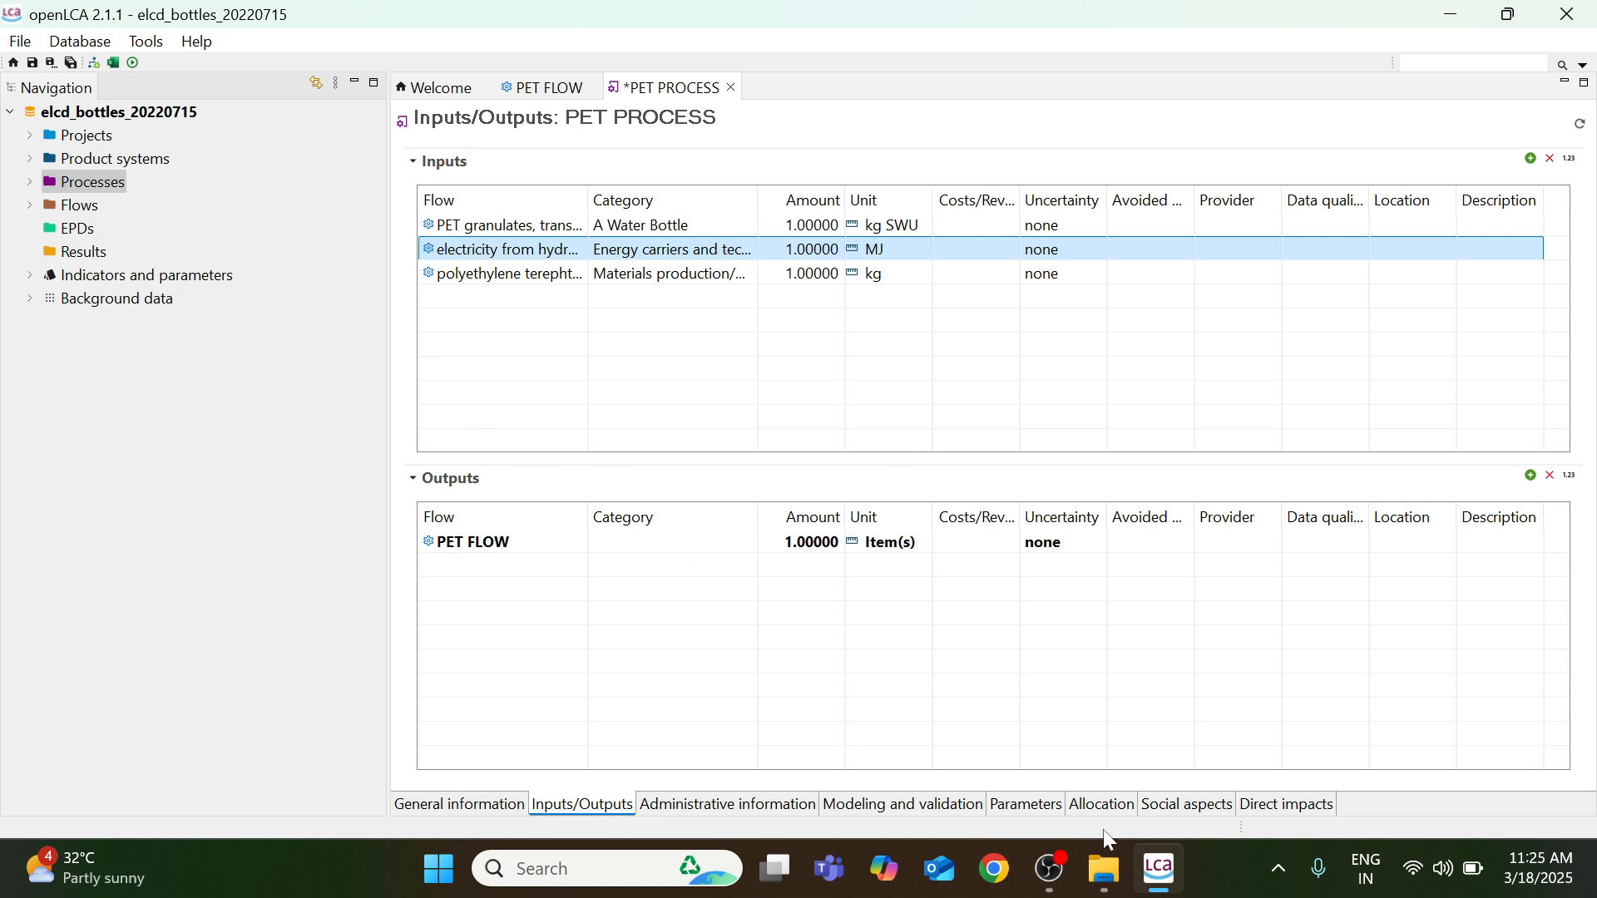
Add two input parameters named M and D to PET PROCESS.
{"action": "left_click", "coordinate": [1031, 805]}
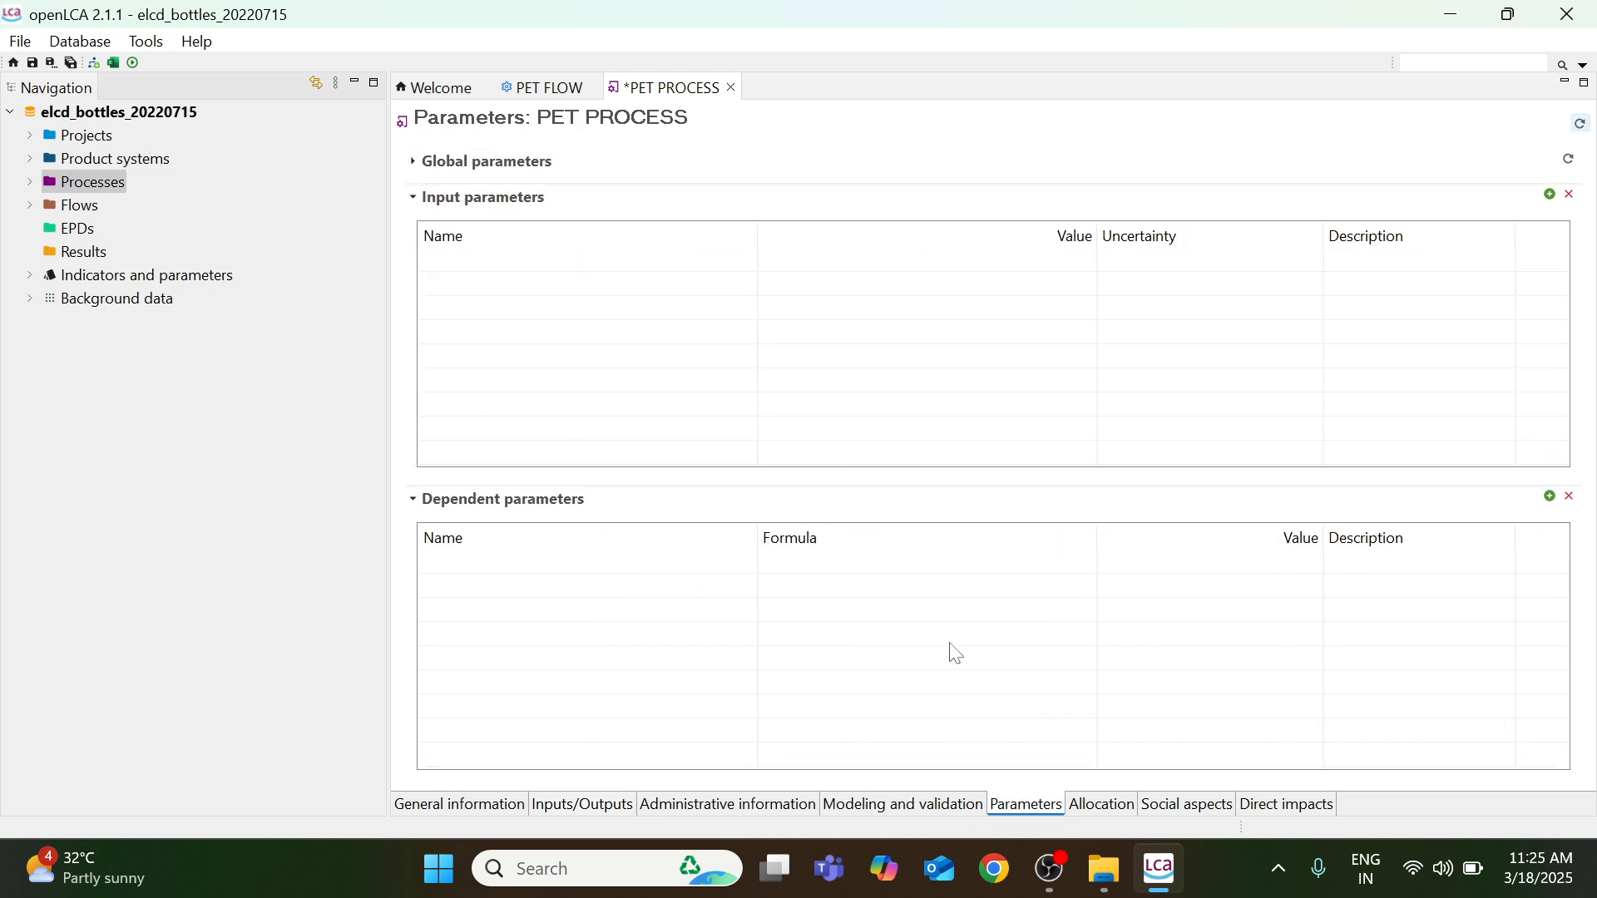
{"action": "double_click", "coordinate": [534, 281]}
{"action": "left_click", "coordinate": [535, 270]}
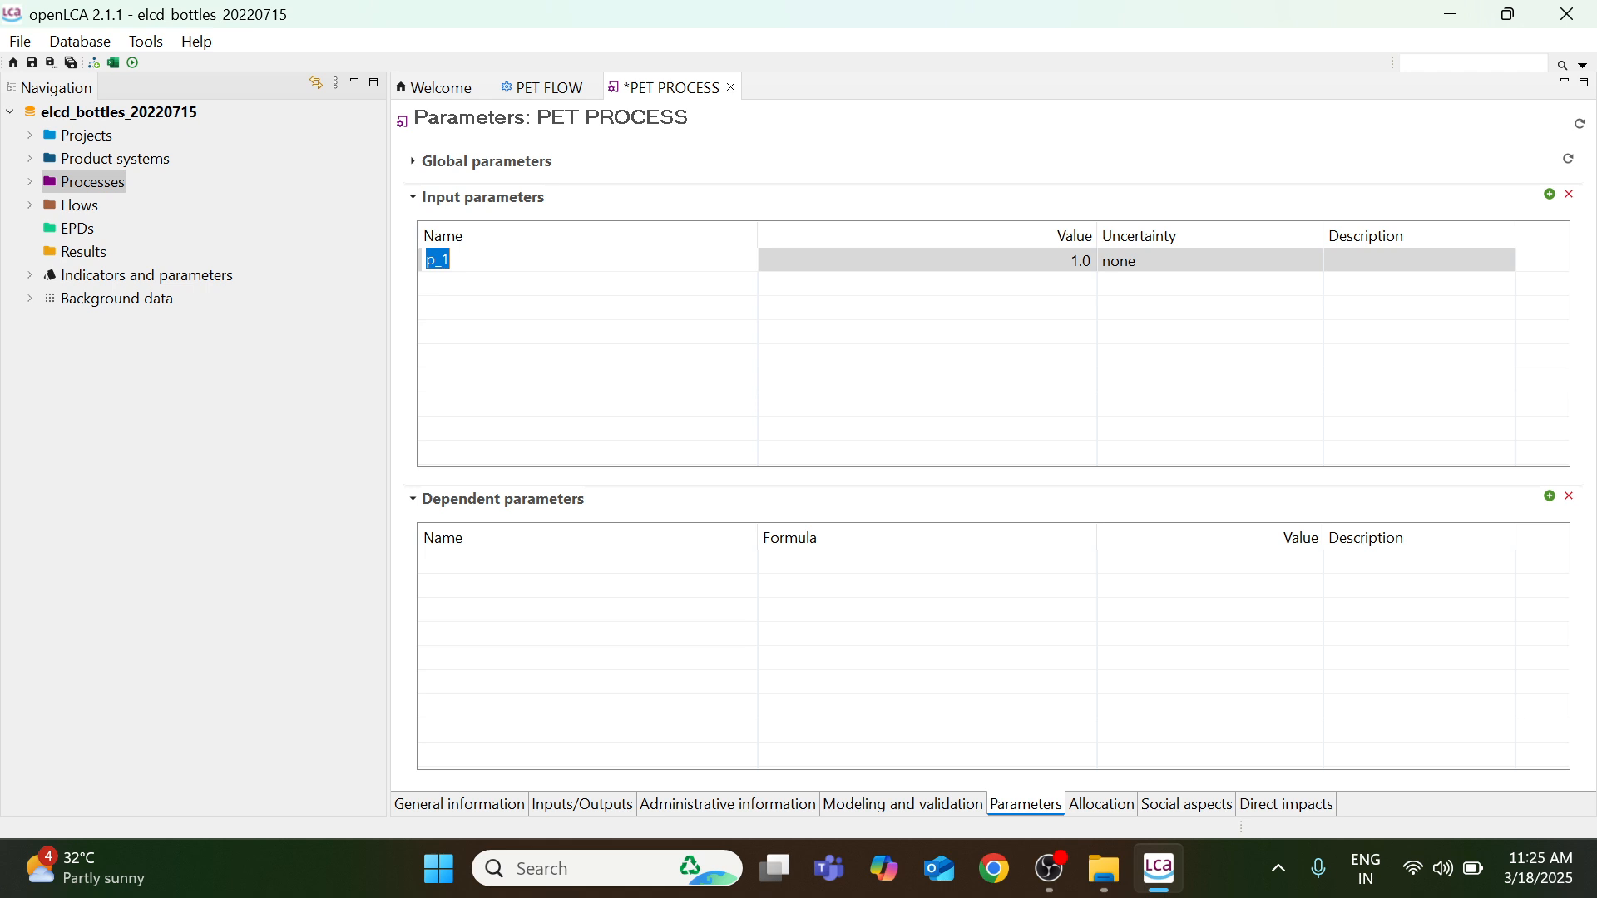
{"action": "type", "text": "M"}
{"action": "double_click", "coordinate": [538, 288]}
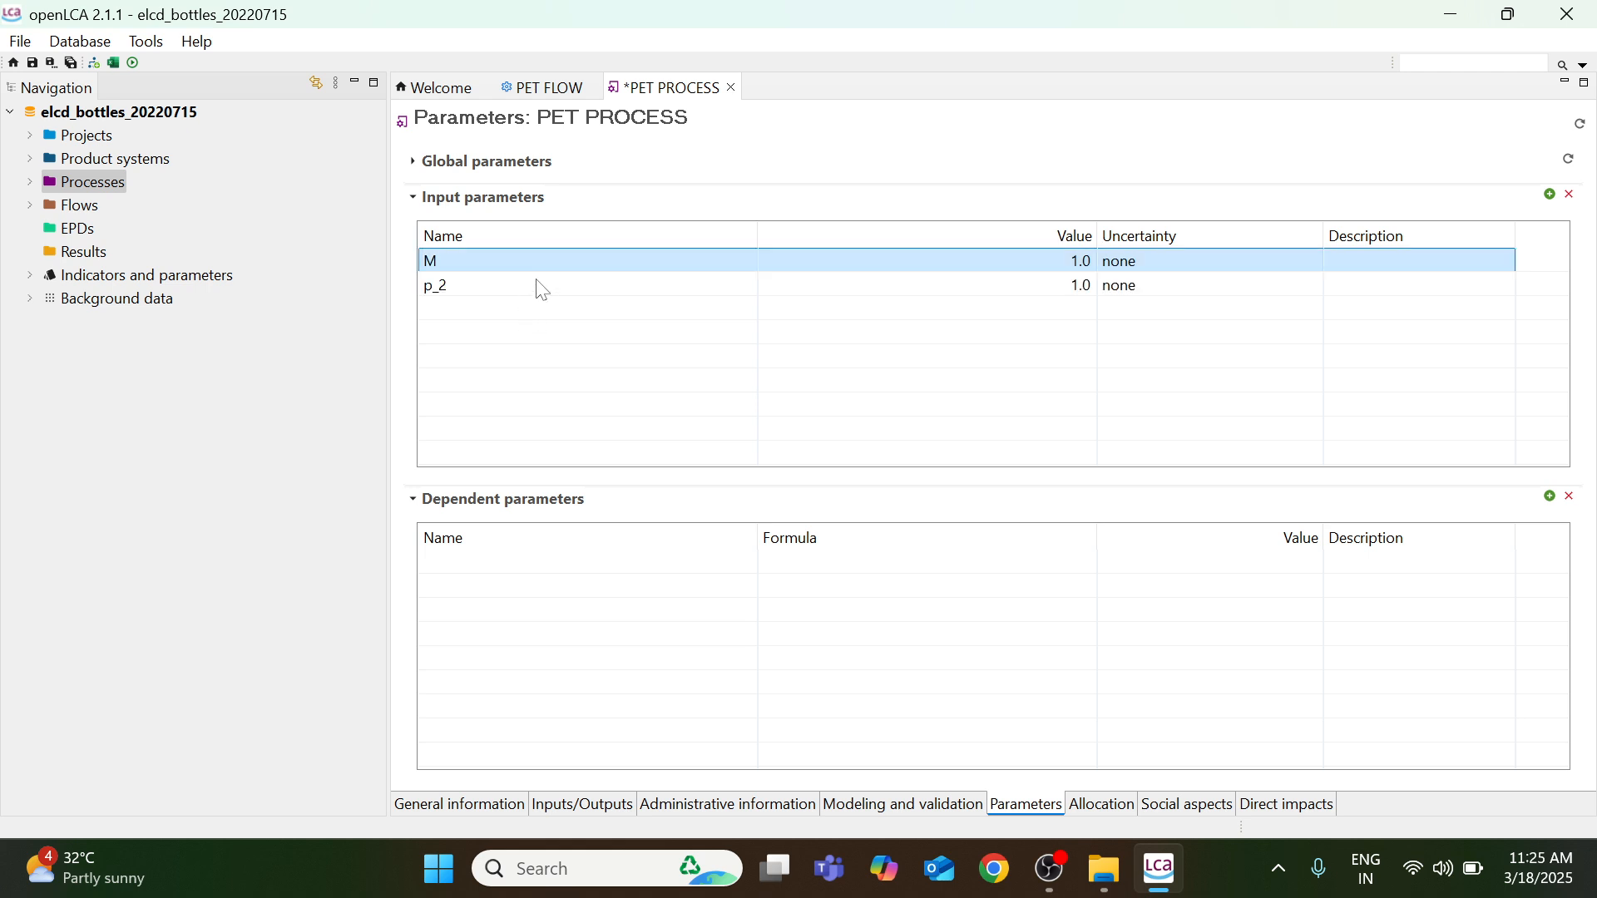
{"action": "type", "text": "D"}
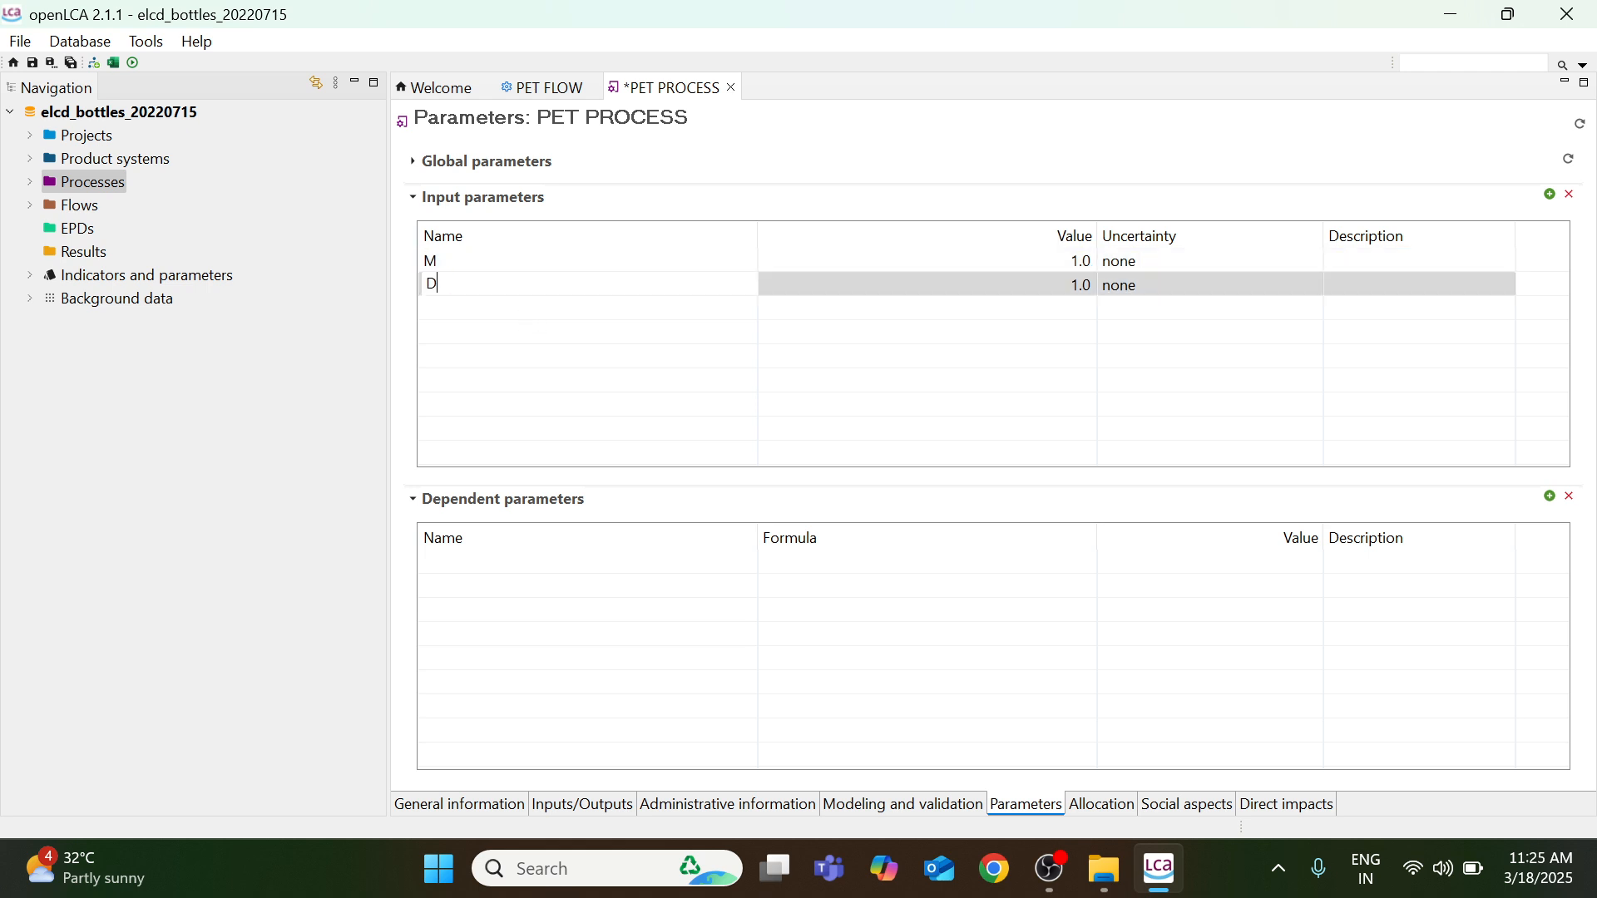
Add a dependent parameter named E to PET PROCESS.
{"action": "double_click", "coordinate": [531, 592]}
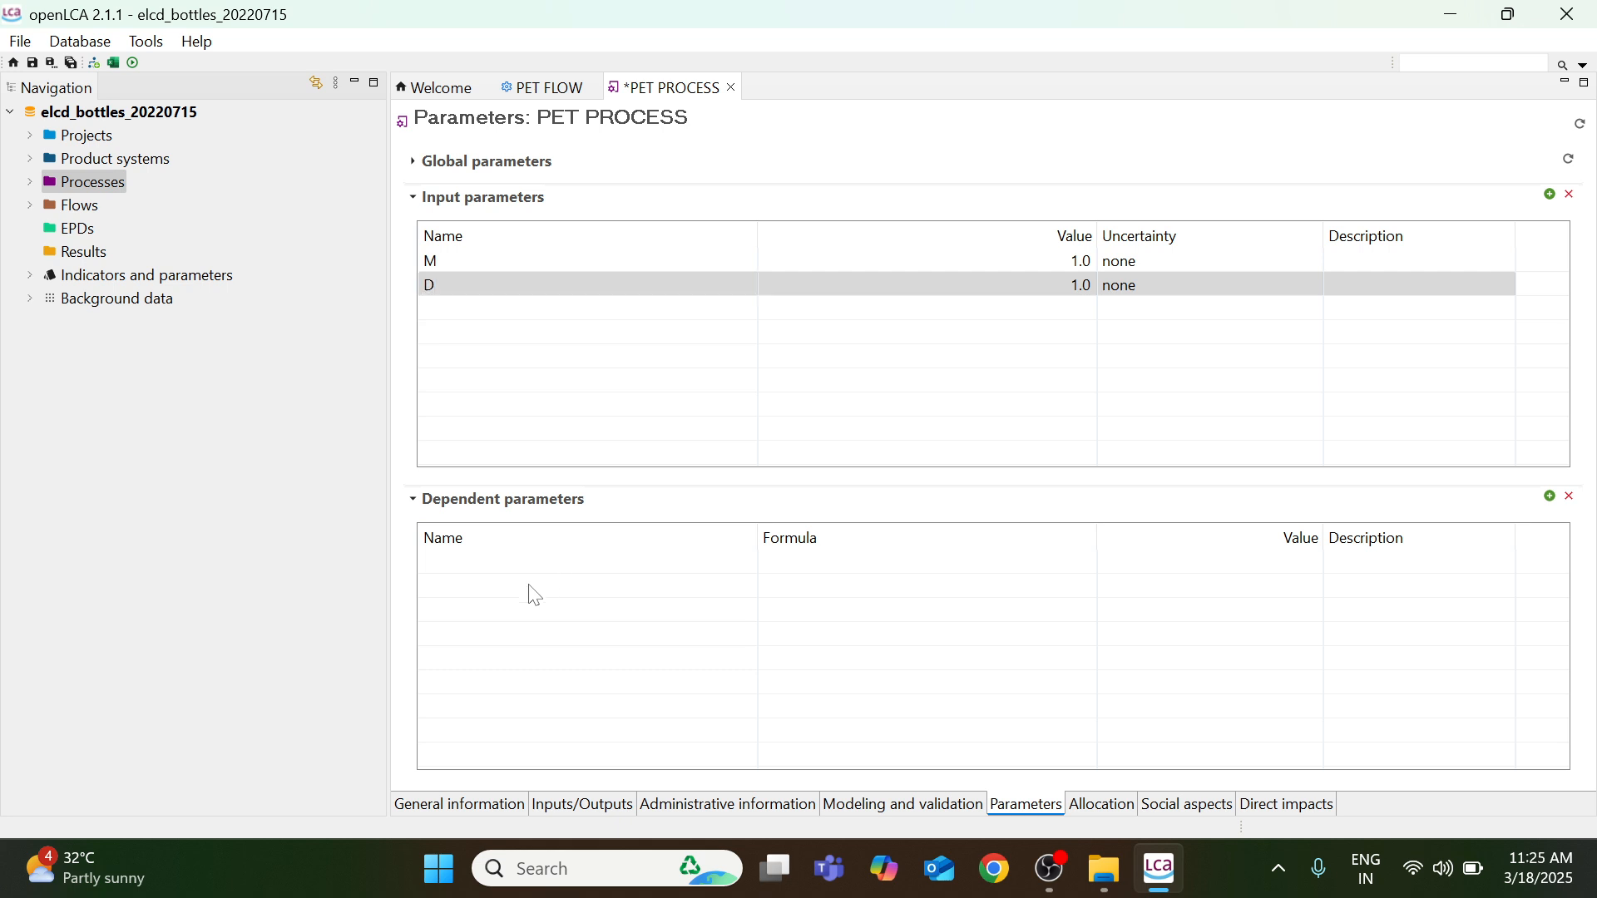
{"action": "type", "text": "e"}
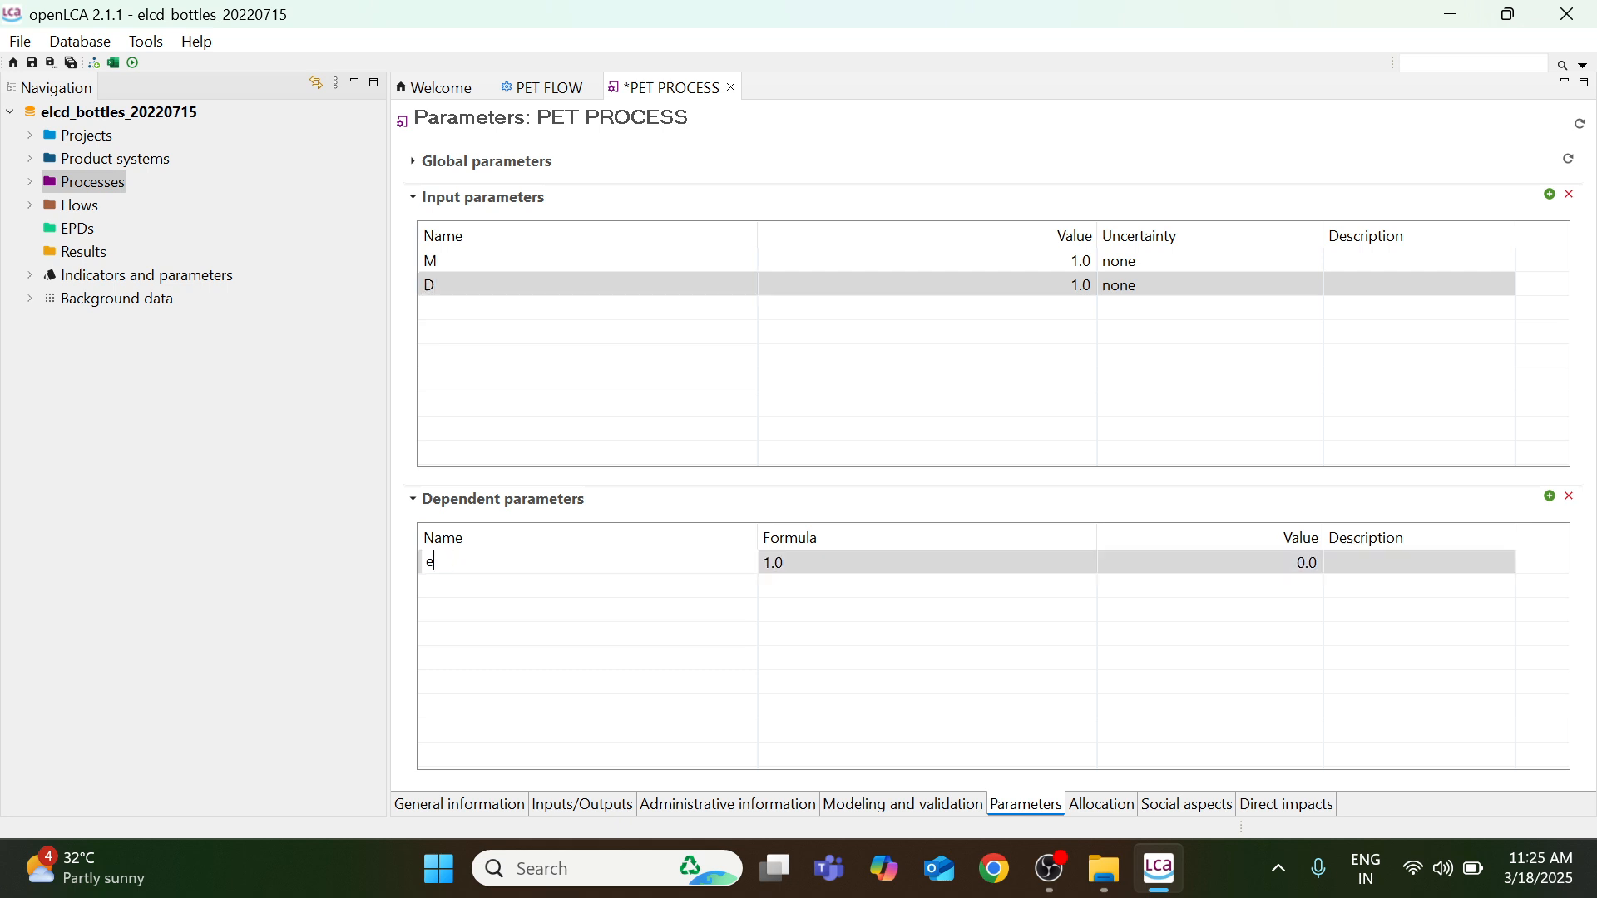
{"action": "key", "text": "BackSpace"}
{"action": "type", "text": "E"}
Set the value of input parameter M to 0.06 and of D to 200.
{"action": "left_click", "coordinate": [924, 263]}
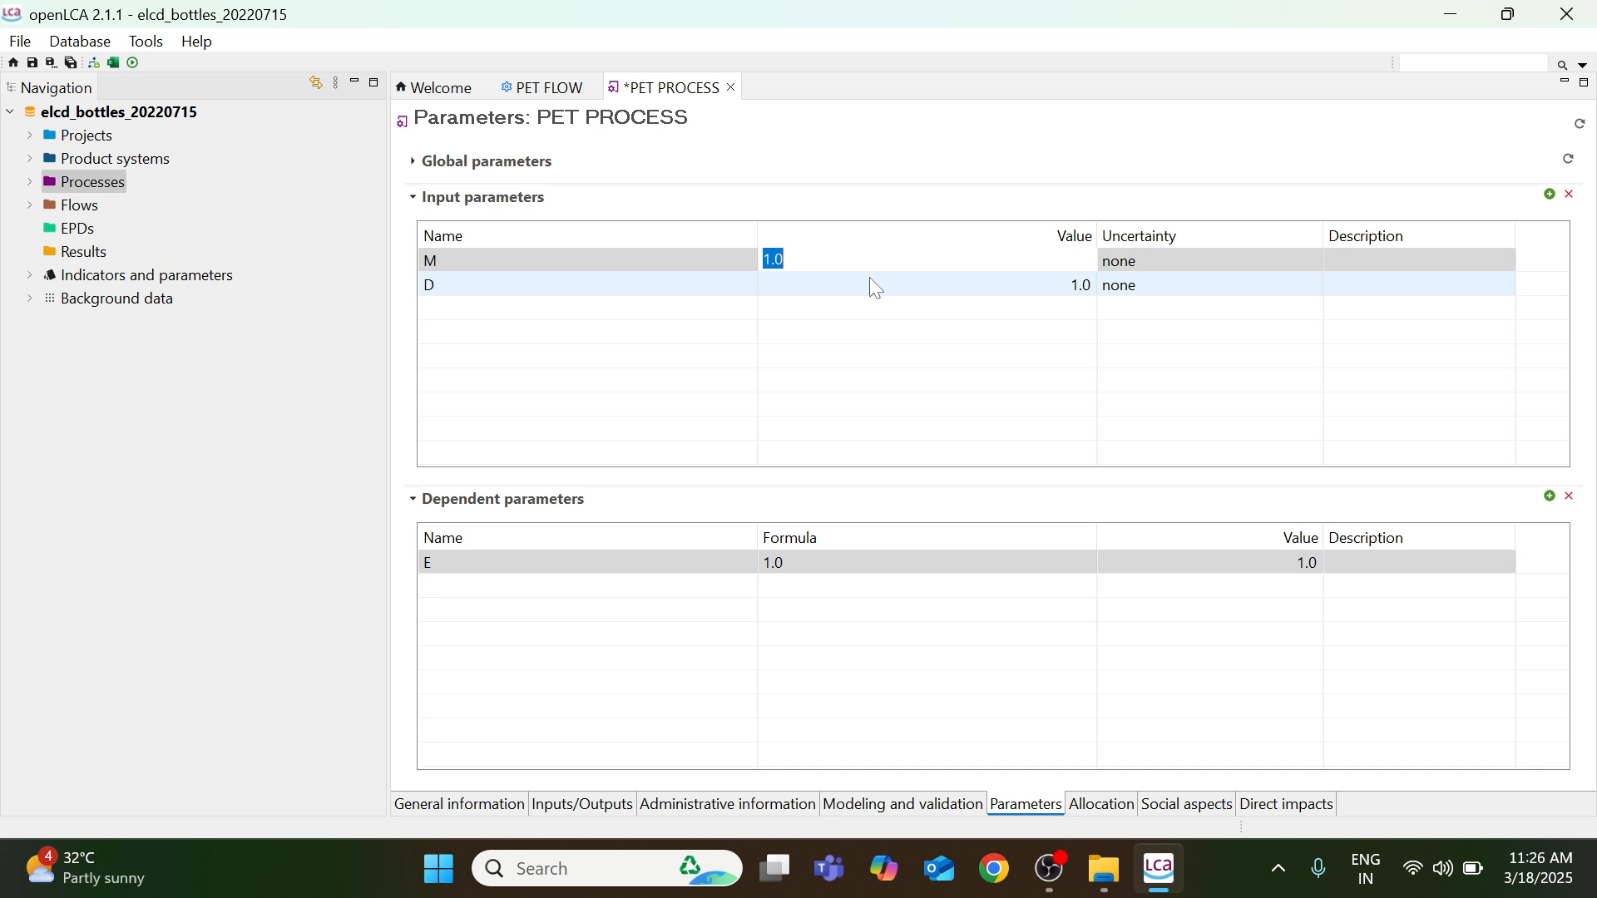
{"action": "type", "text": "0.06"}
{"action": "left_click", "coordinate": [841, 284]}
{"action": "type", "text": "2"}
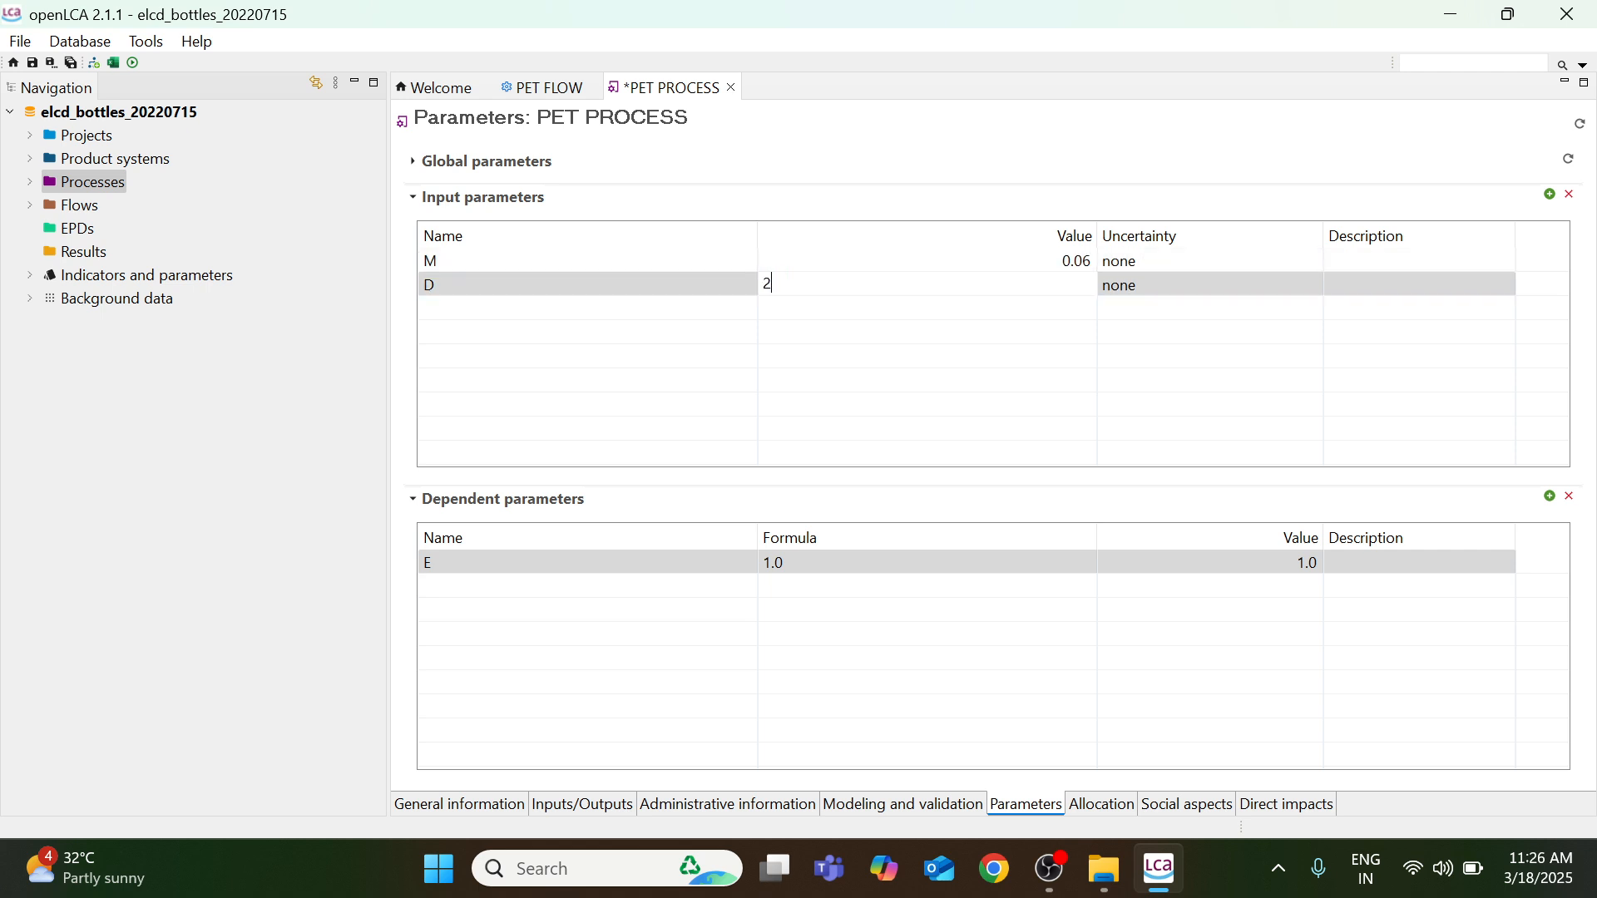
{"action": "type", "text": "00"}
Set the formula of dependent parameter E to 20*M and save the process.
{"action": "left_click", "coordinate": [636, 564]}
{"action": "left_click", "coordinate": [785, 563]}
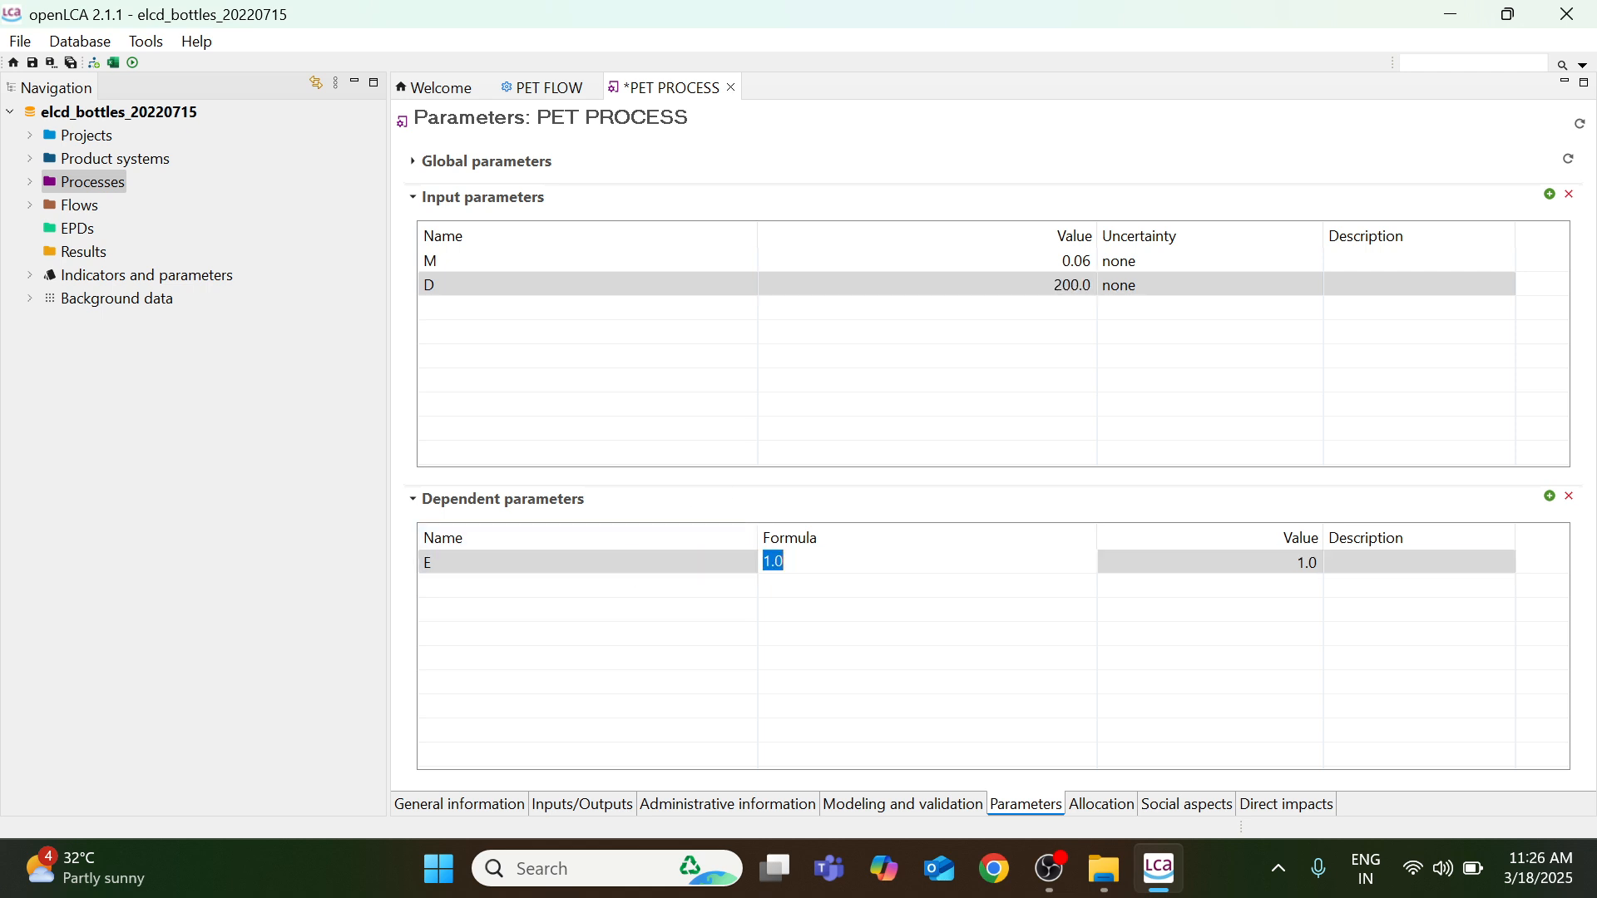
{"action": "type", "text": "20*"}
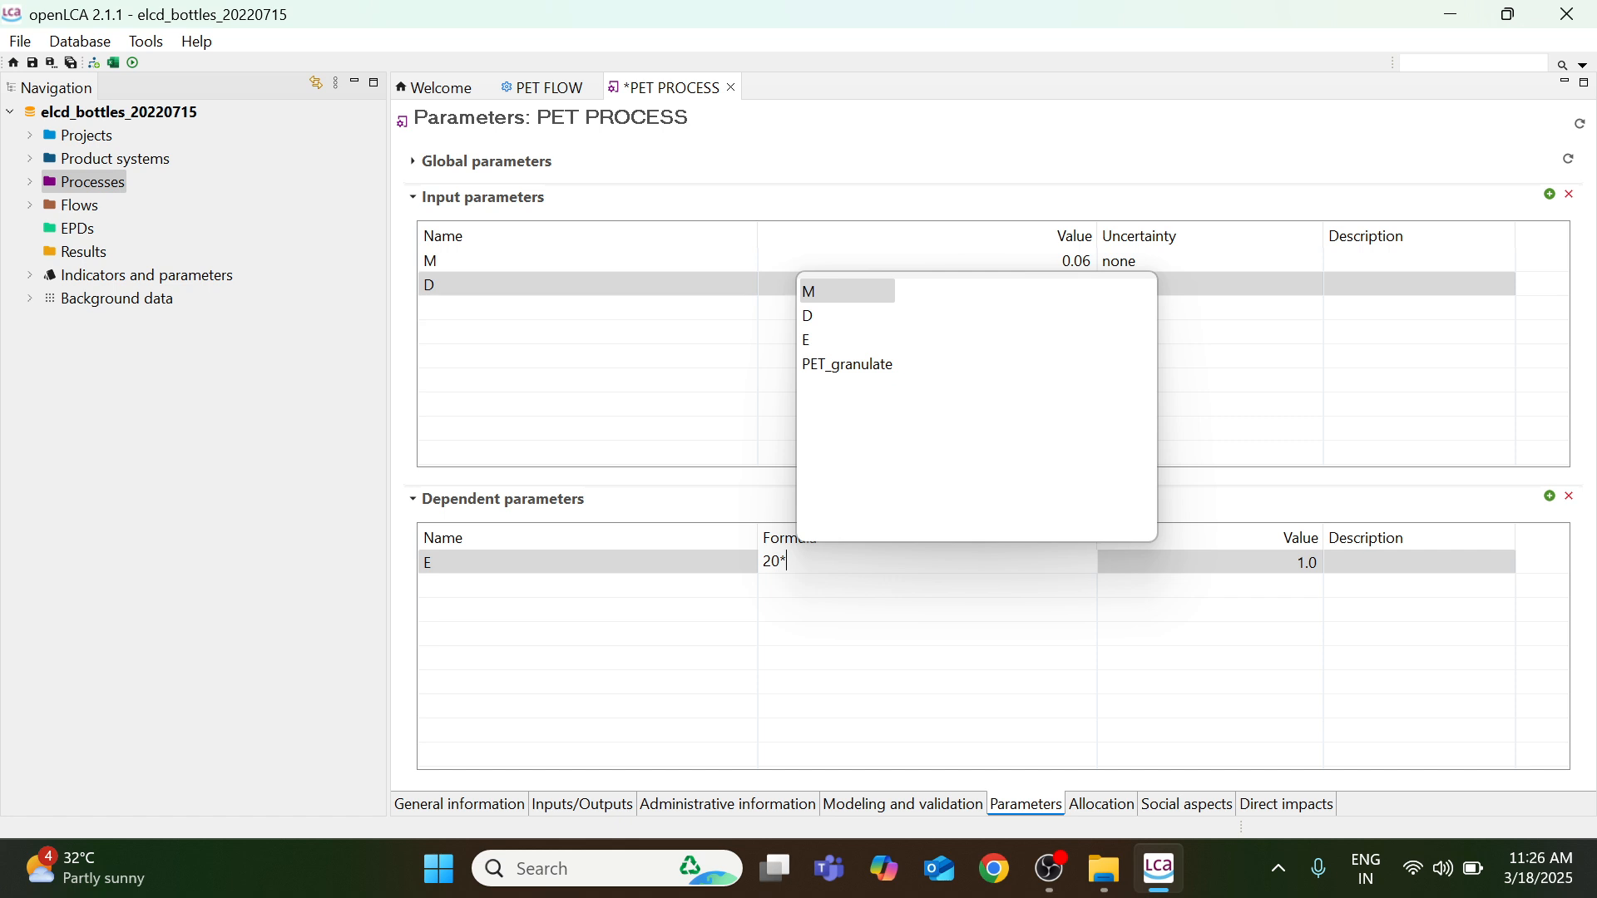
{"action": "type", "text": "m"}
{"action": "key", "text": "BackSpace"}
{"action": "type", "text": "m"}
{"action": "key", "text": "BackSpace"}
{"action": "type", "text": "M"}
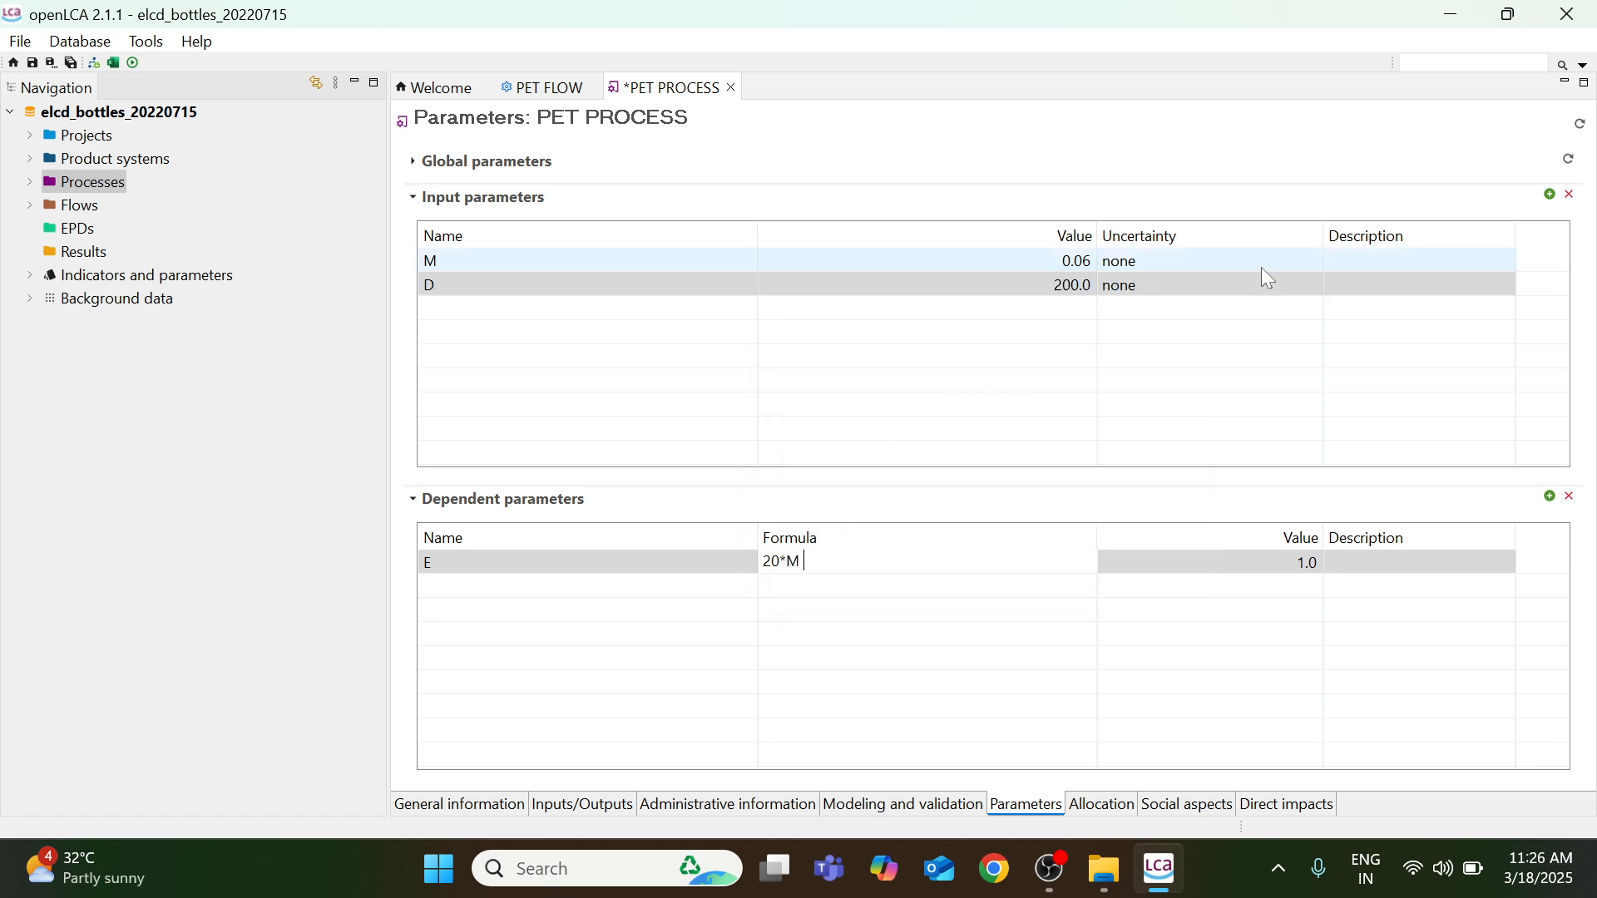
{"action": "left_click", "coordinate": [32, 62]}
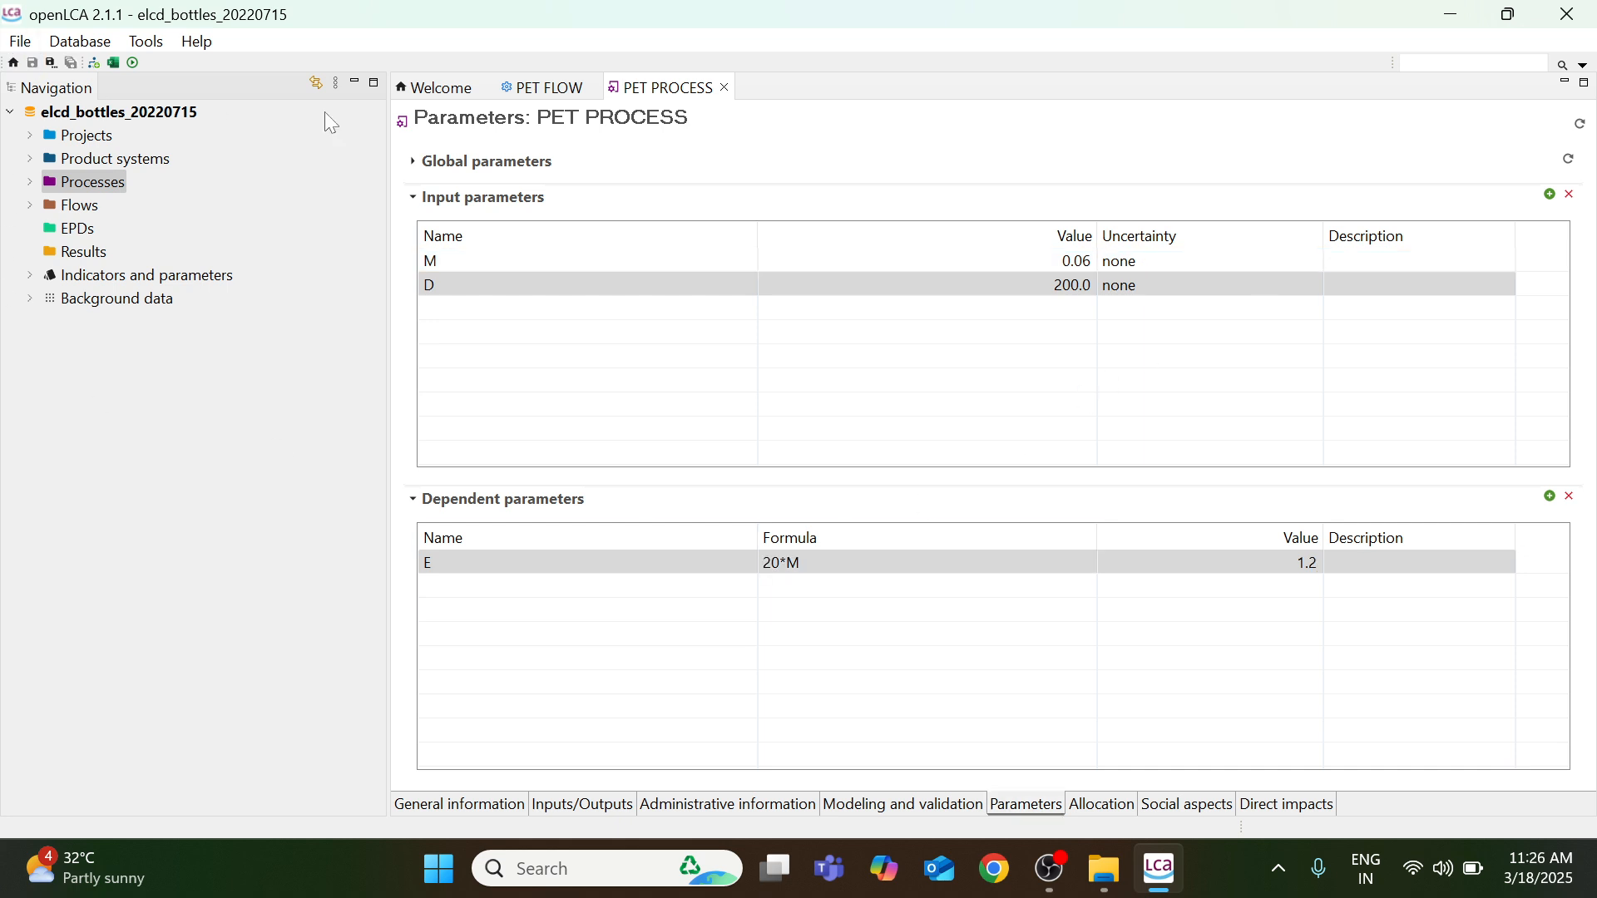
Set the amount of the transported PET granulates input to the formula M*D.
{"action": "left_click", "coordinate": [591, 805]}
{"action": "left_click", "coordinate": [782, 226]}
{"action": "left_click", "coordinate": [782, 226]}
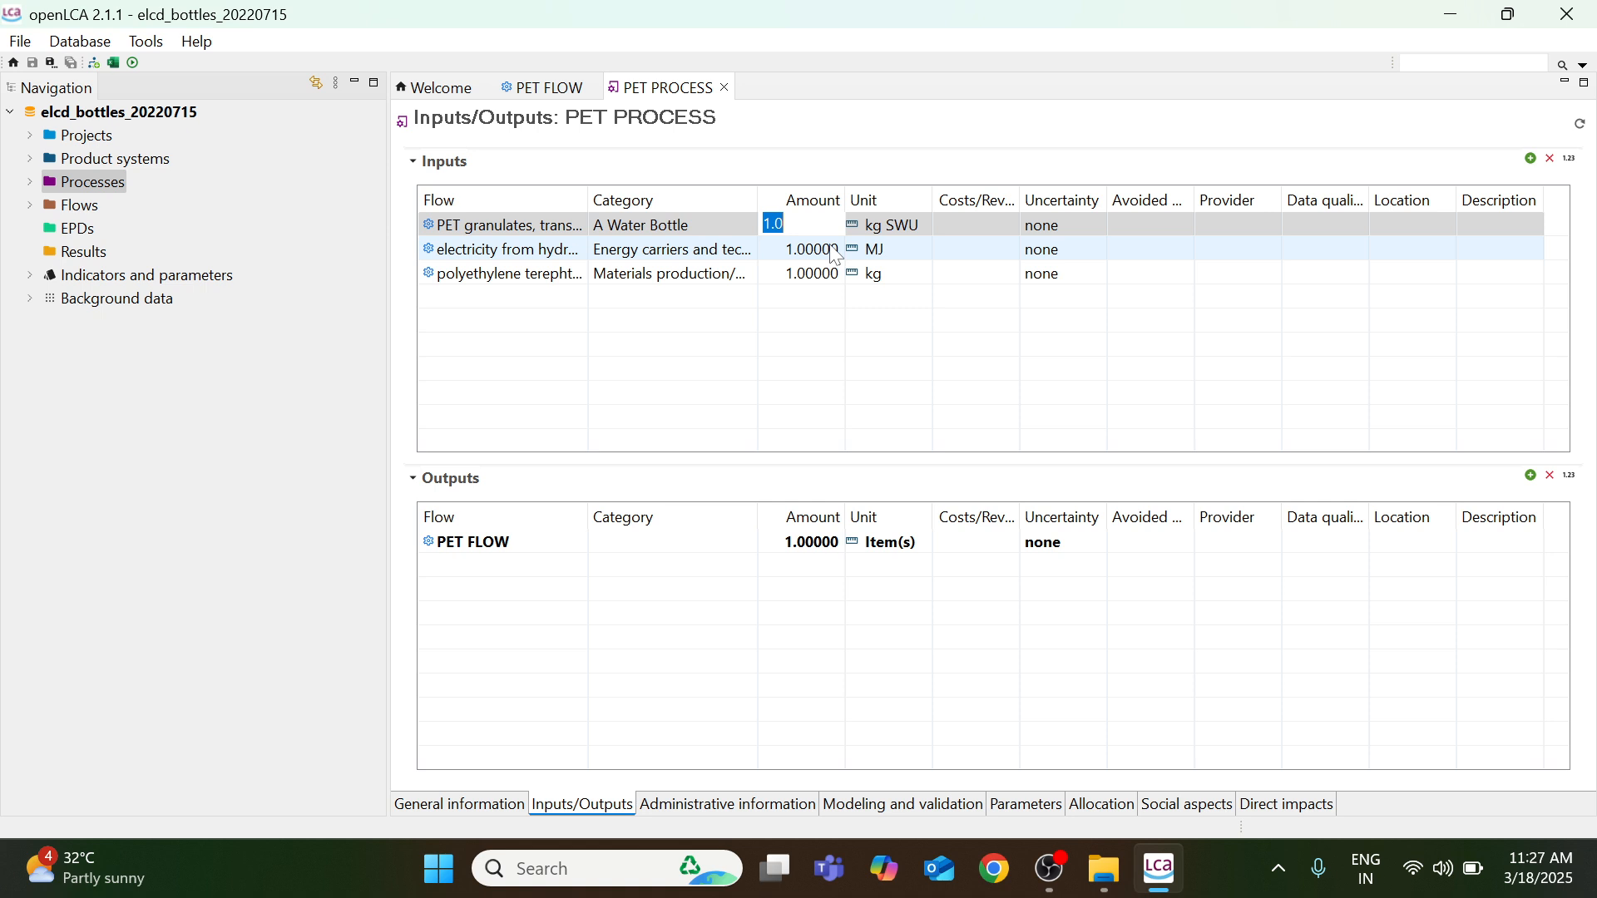
{"action": "type", "text": "M"}
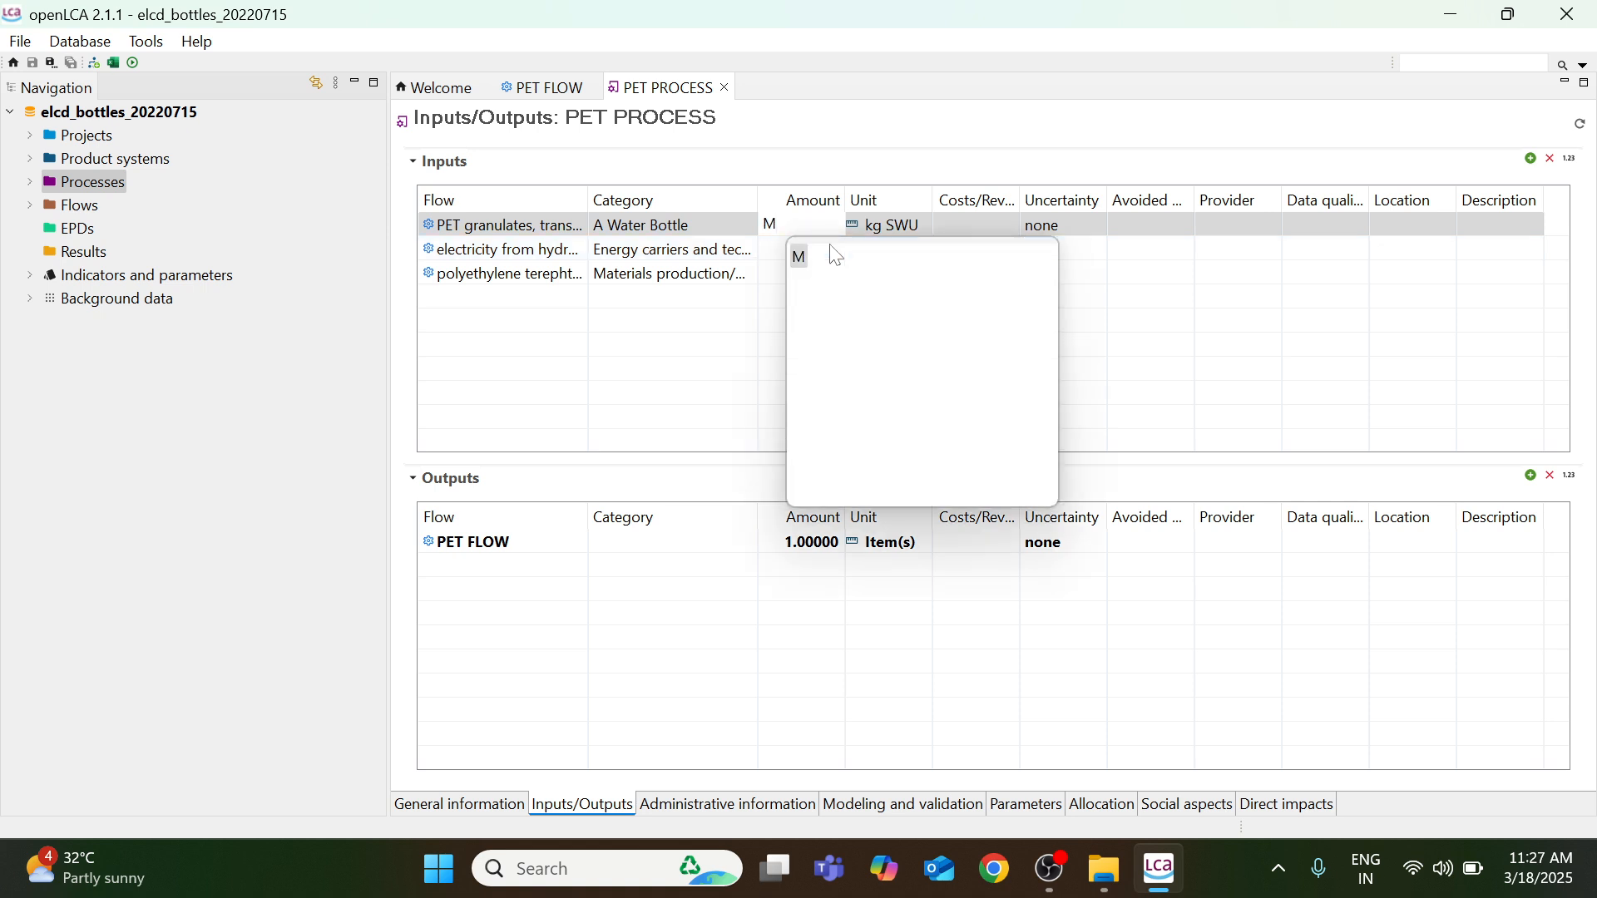
{"action": "type", "text": "*D"}
Set the hydroelectric electricity amount to E and the polyethylene terephthalate granulate amount to M, displaying the input formulas as values.
{"action": "left_click", "coordinate": [834, 256]}
{"action": "left_click", "coordinate": [831, 251]}
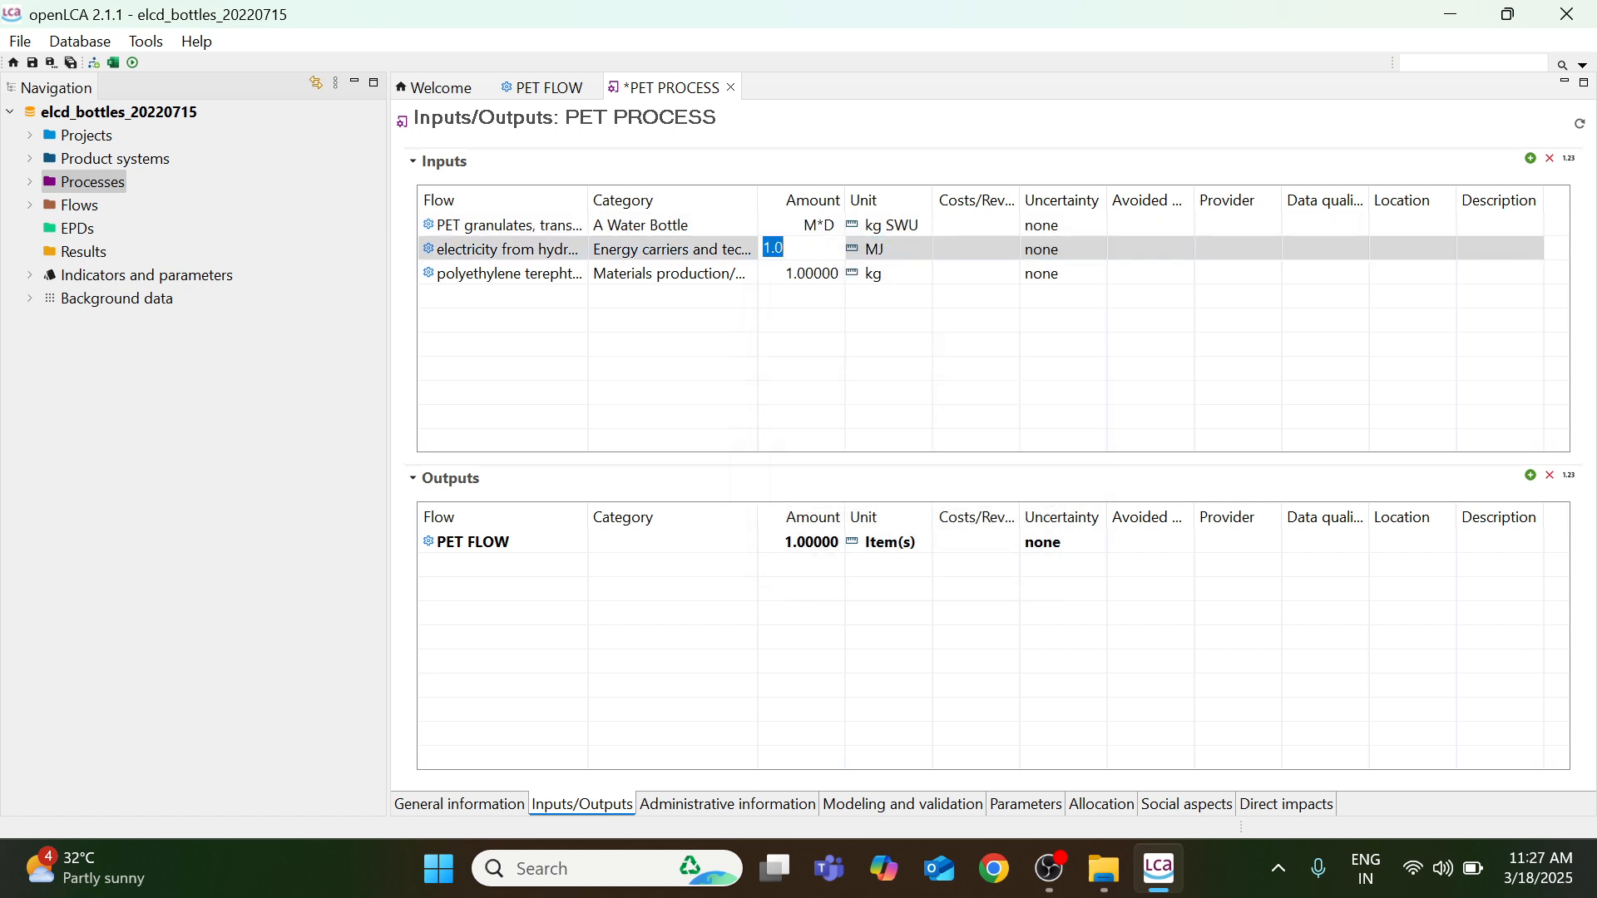
{"action": "type", "text": "E"}
{"action": "left_click", "coordinate": [814, 279]}
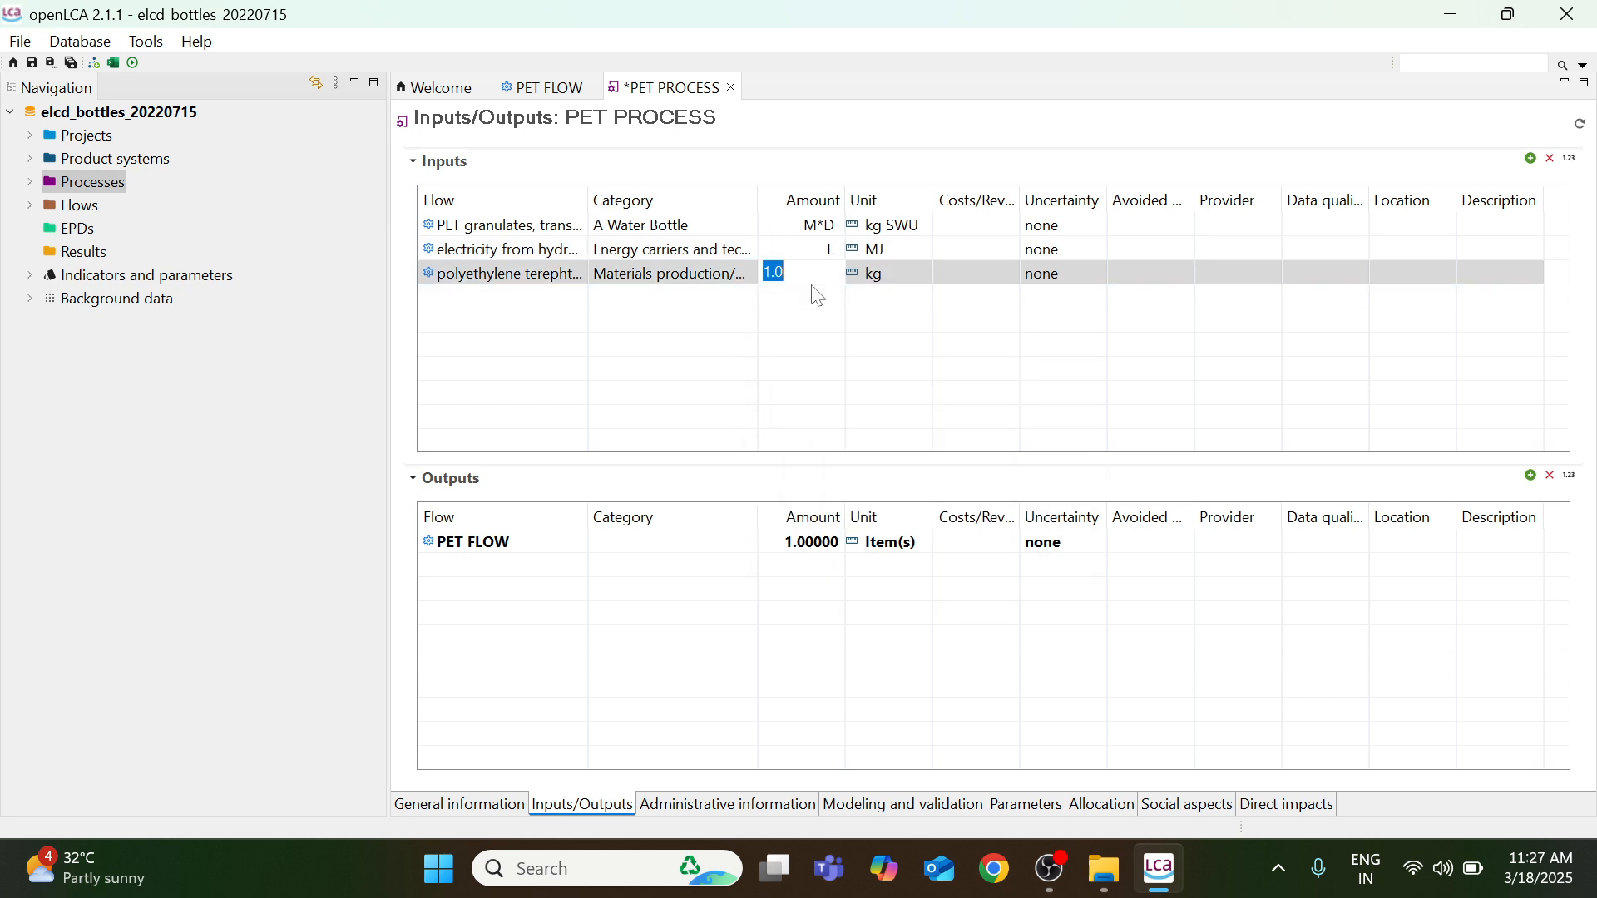
{"action": "type", "text": "M"}
{"action": "left_click", "coordinate": [787, 373]}
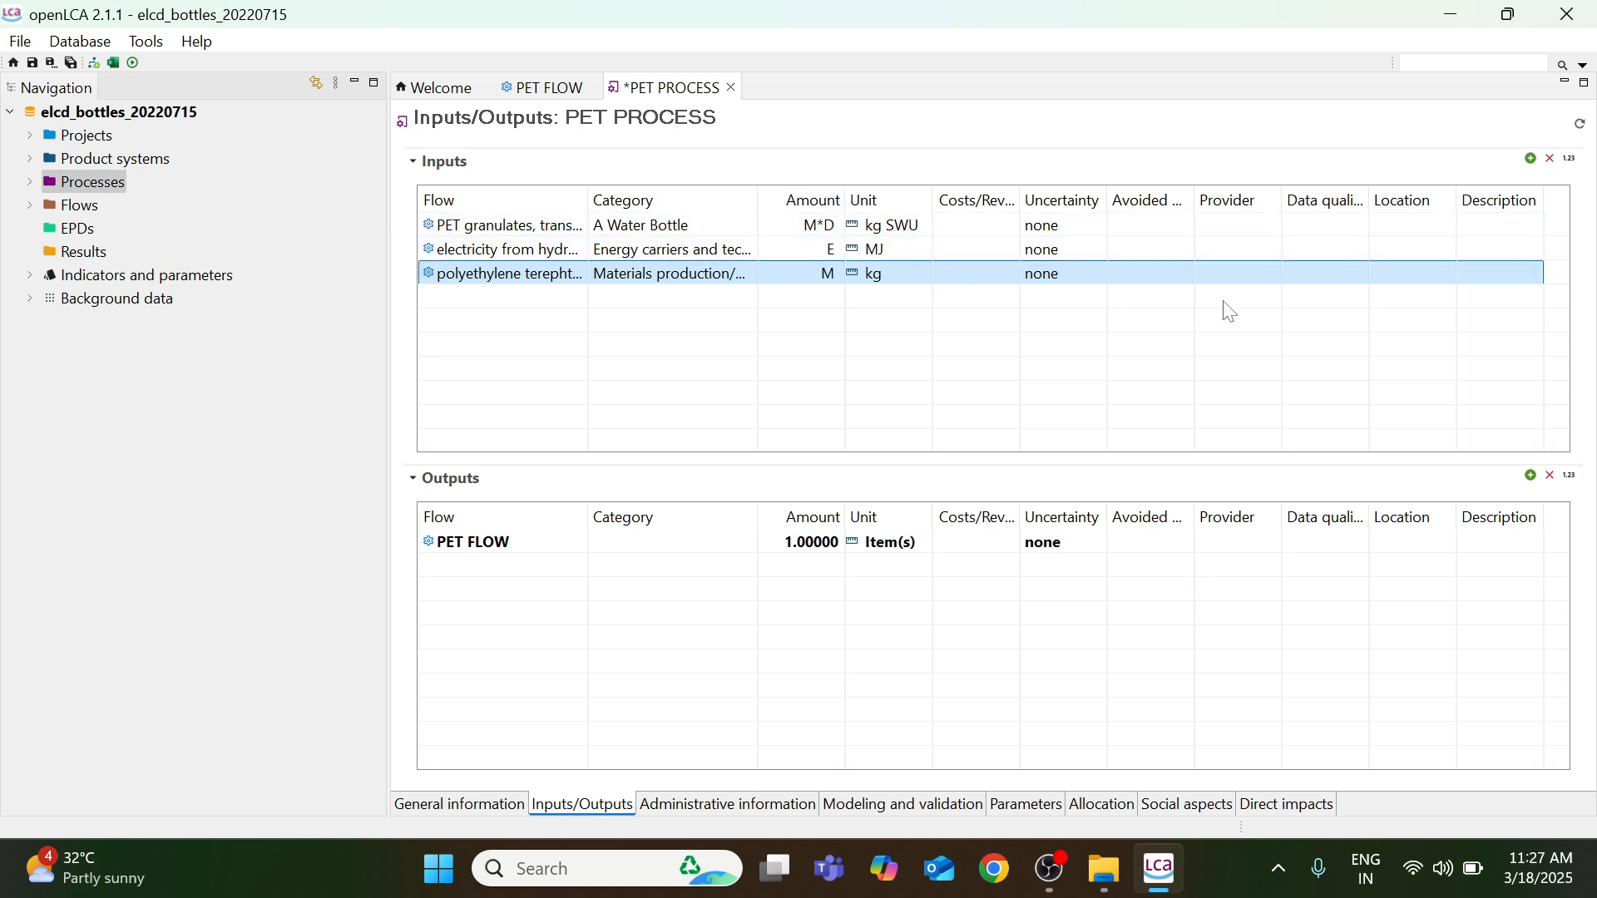
{"action": "left_click", "coordinate": [1571, 159]}
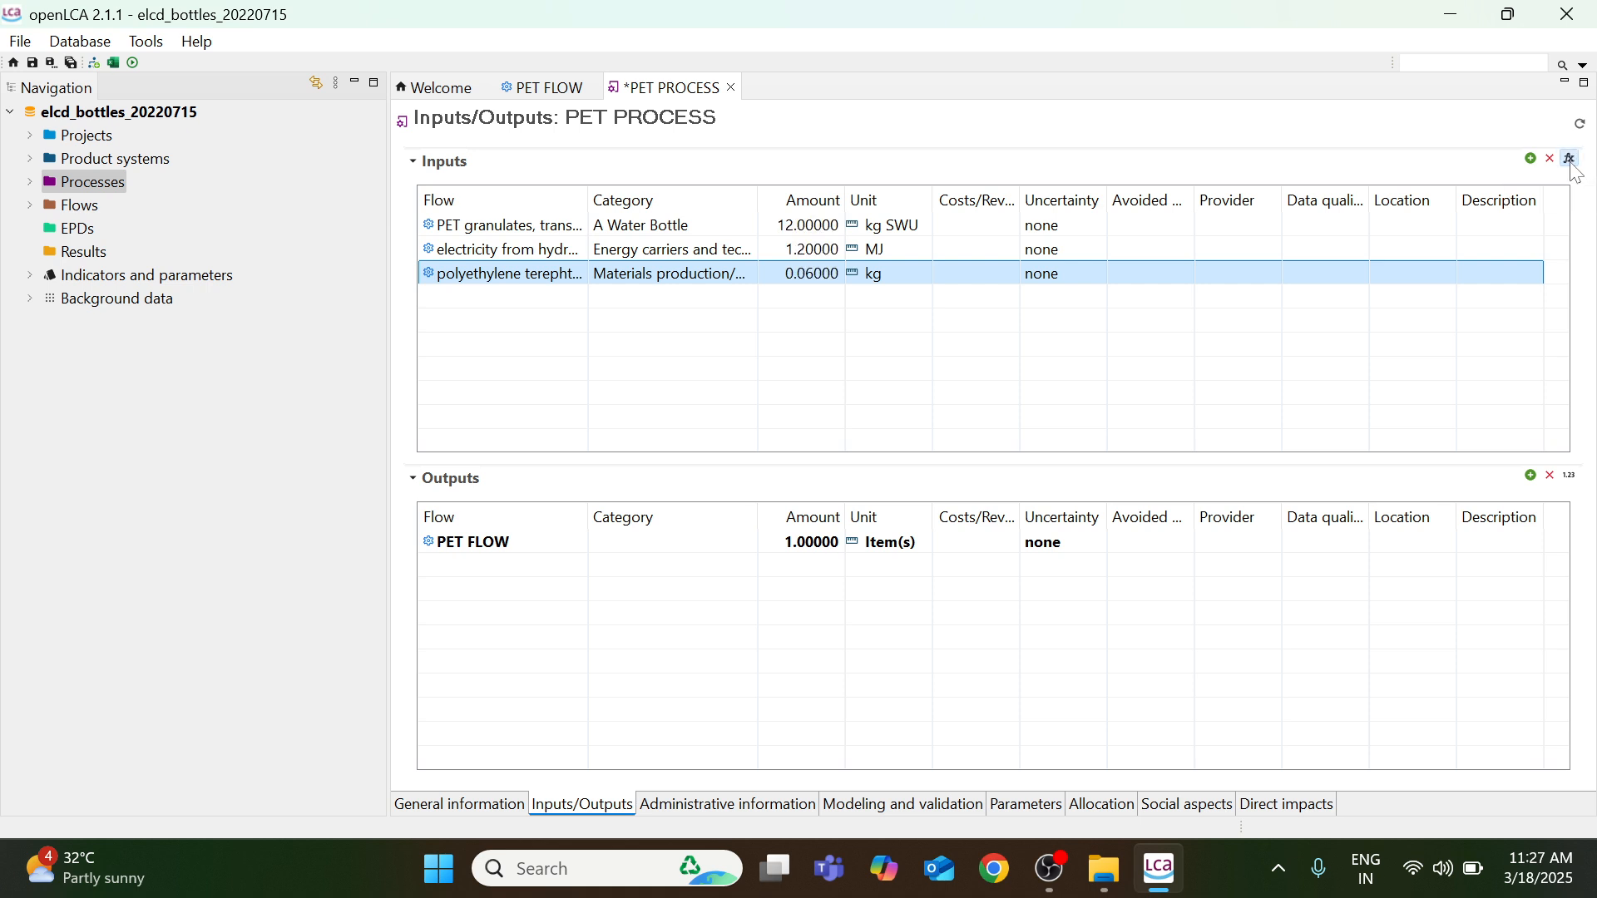
Display the amounts of the PET PROCESS inputs as formulas instead of values.
{"action": "left_click", "coordinate": [1571, 161]}
{"action": "left_click", "coordinate": [1571, 161]}
{"action": "left_click", "coordinate": [1572, 160]}
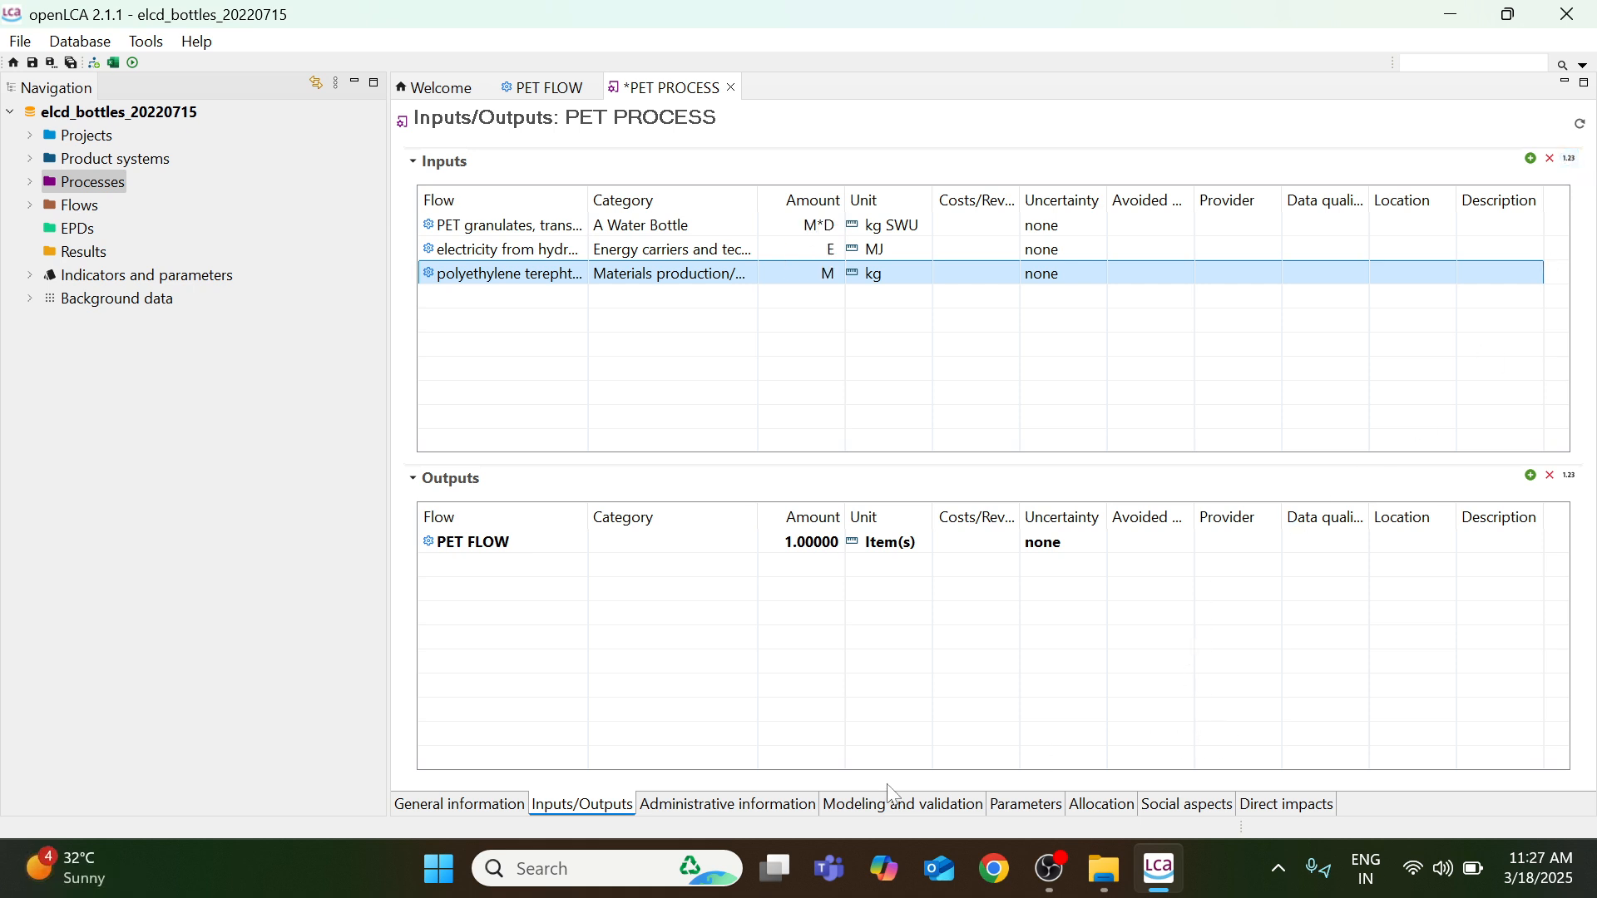
Create a product system named PET PRODUCT SYSTEM with PET PROCESS as its reference process, keeping the default linking options.
{"action": "left_click", "coordinate": [481, 807]}
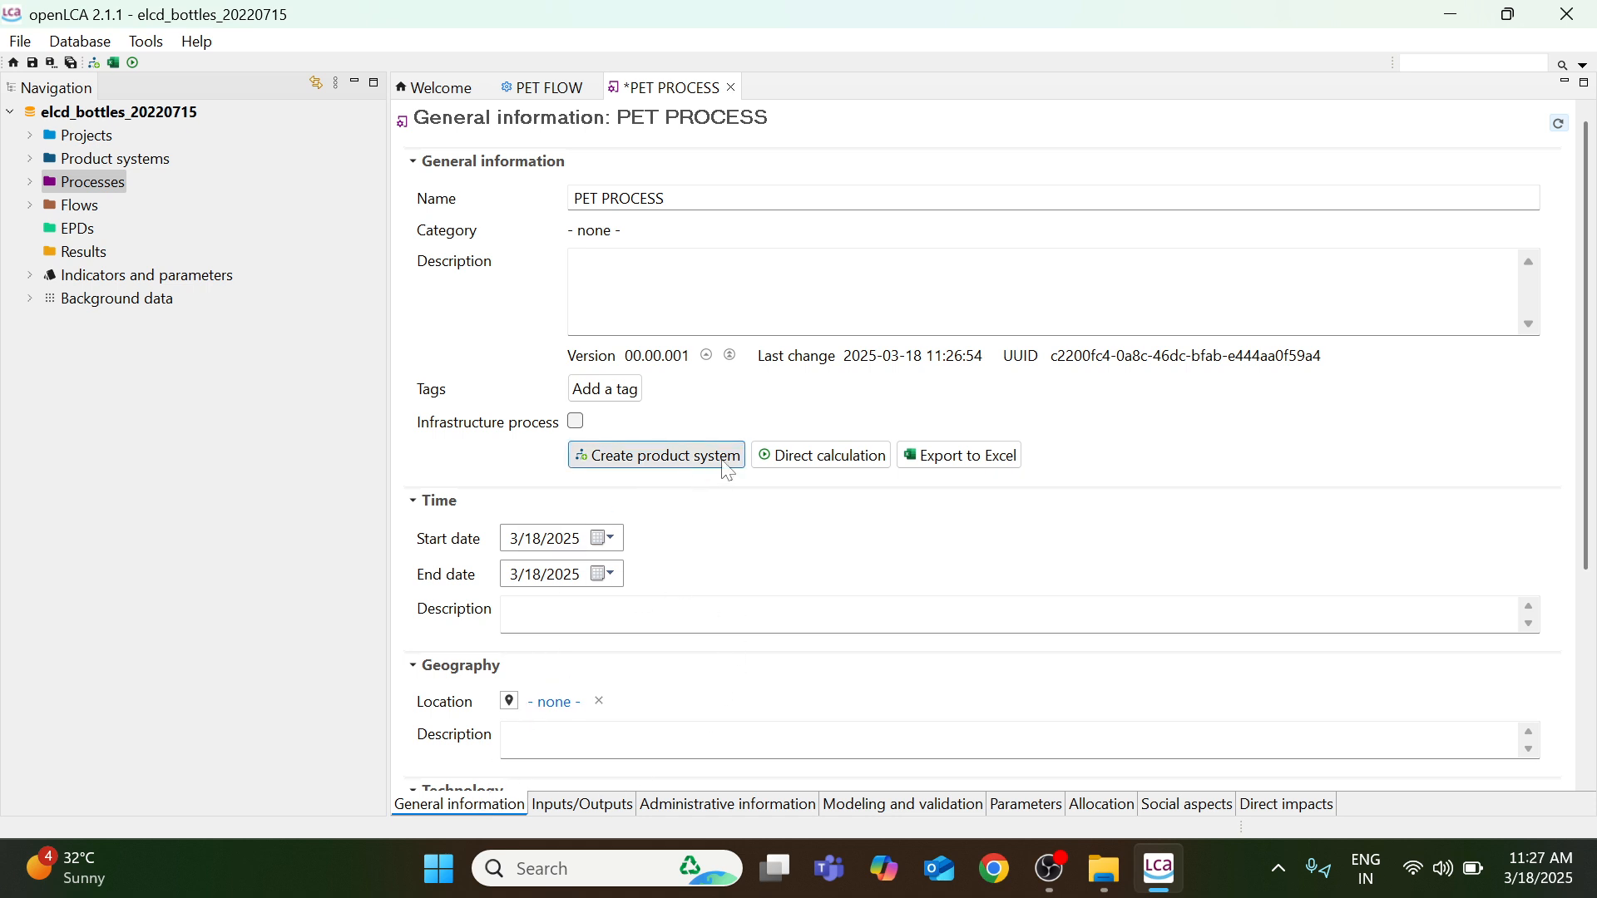
{"action": "left_click", "coordinate": [115, 167]}
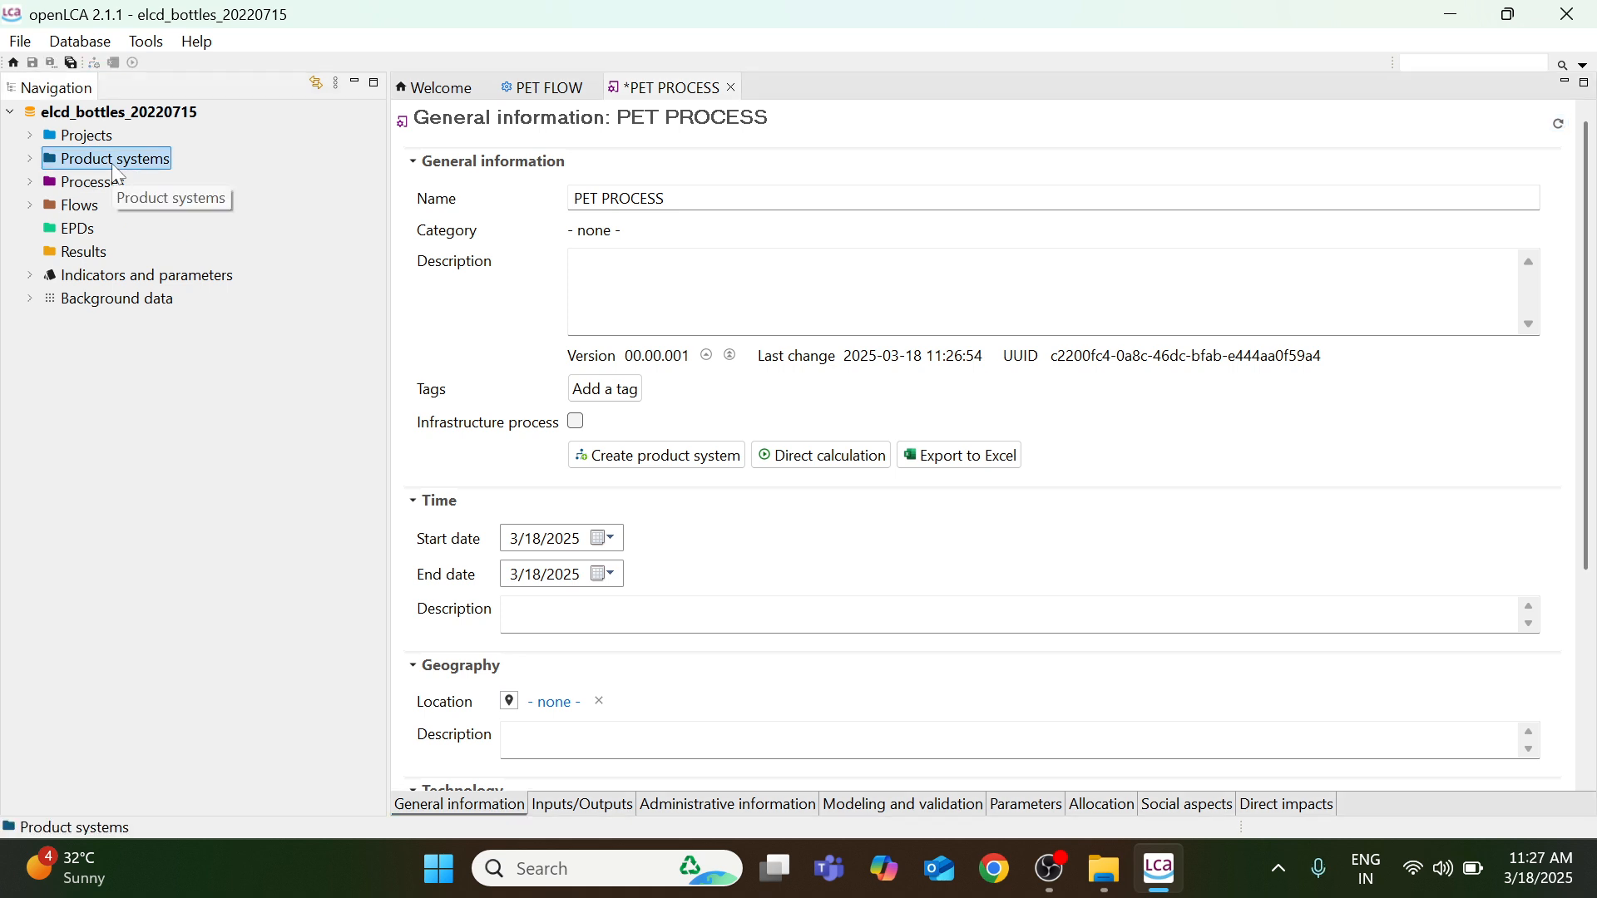
{"action": "right_click", "coordinate": [115, 168]}
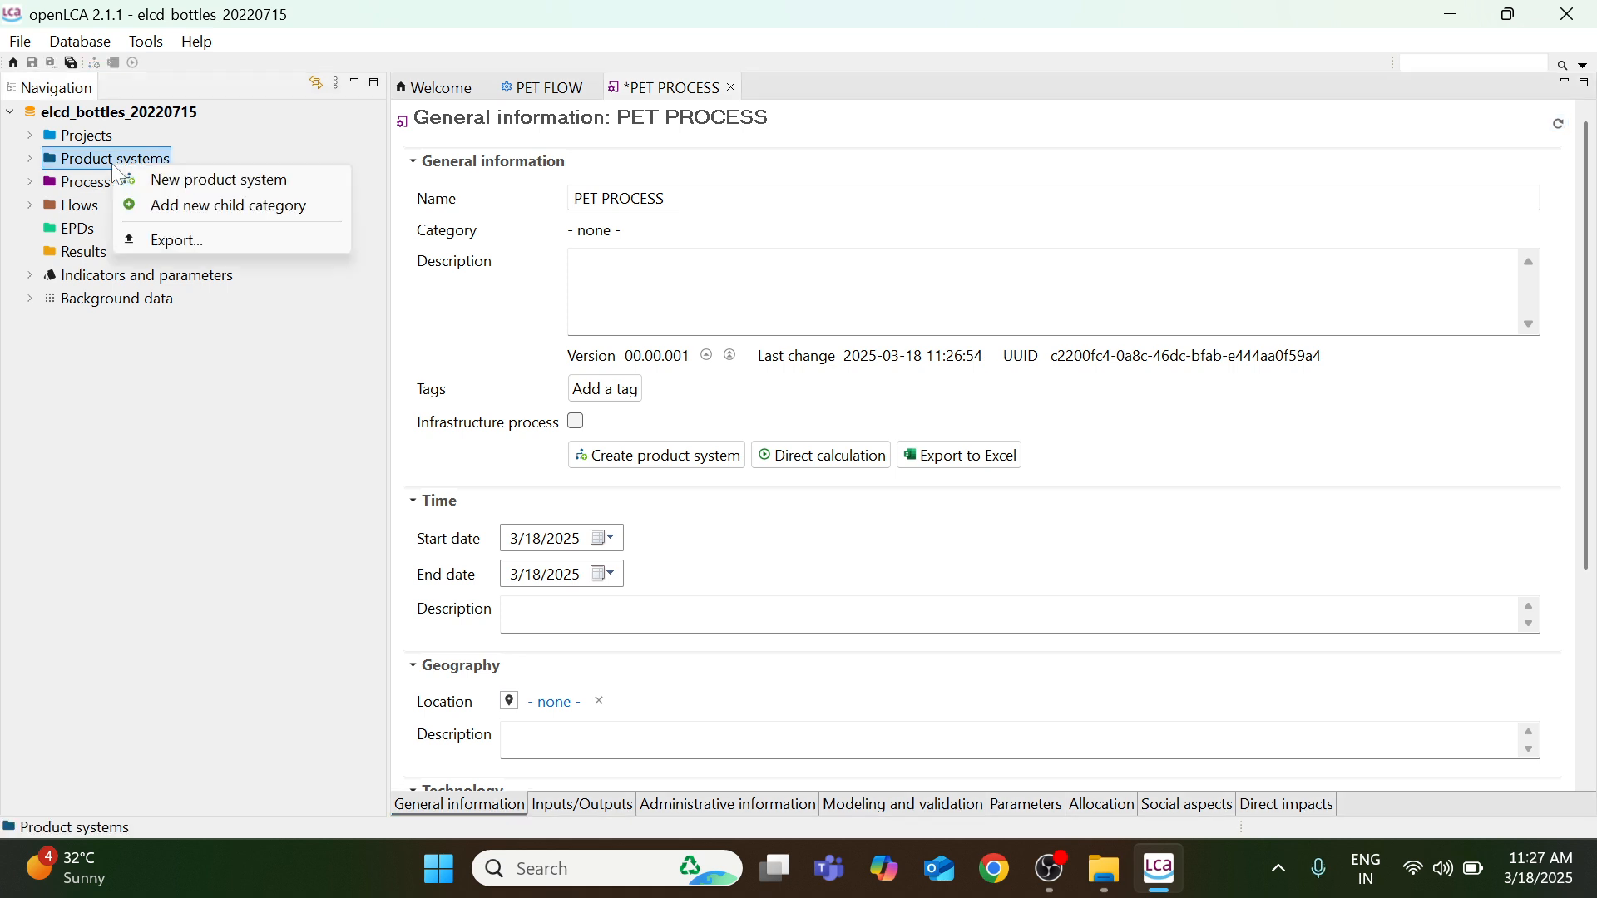
{"action": "left_click", "coordinate": [197, 187]}
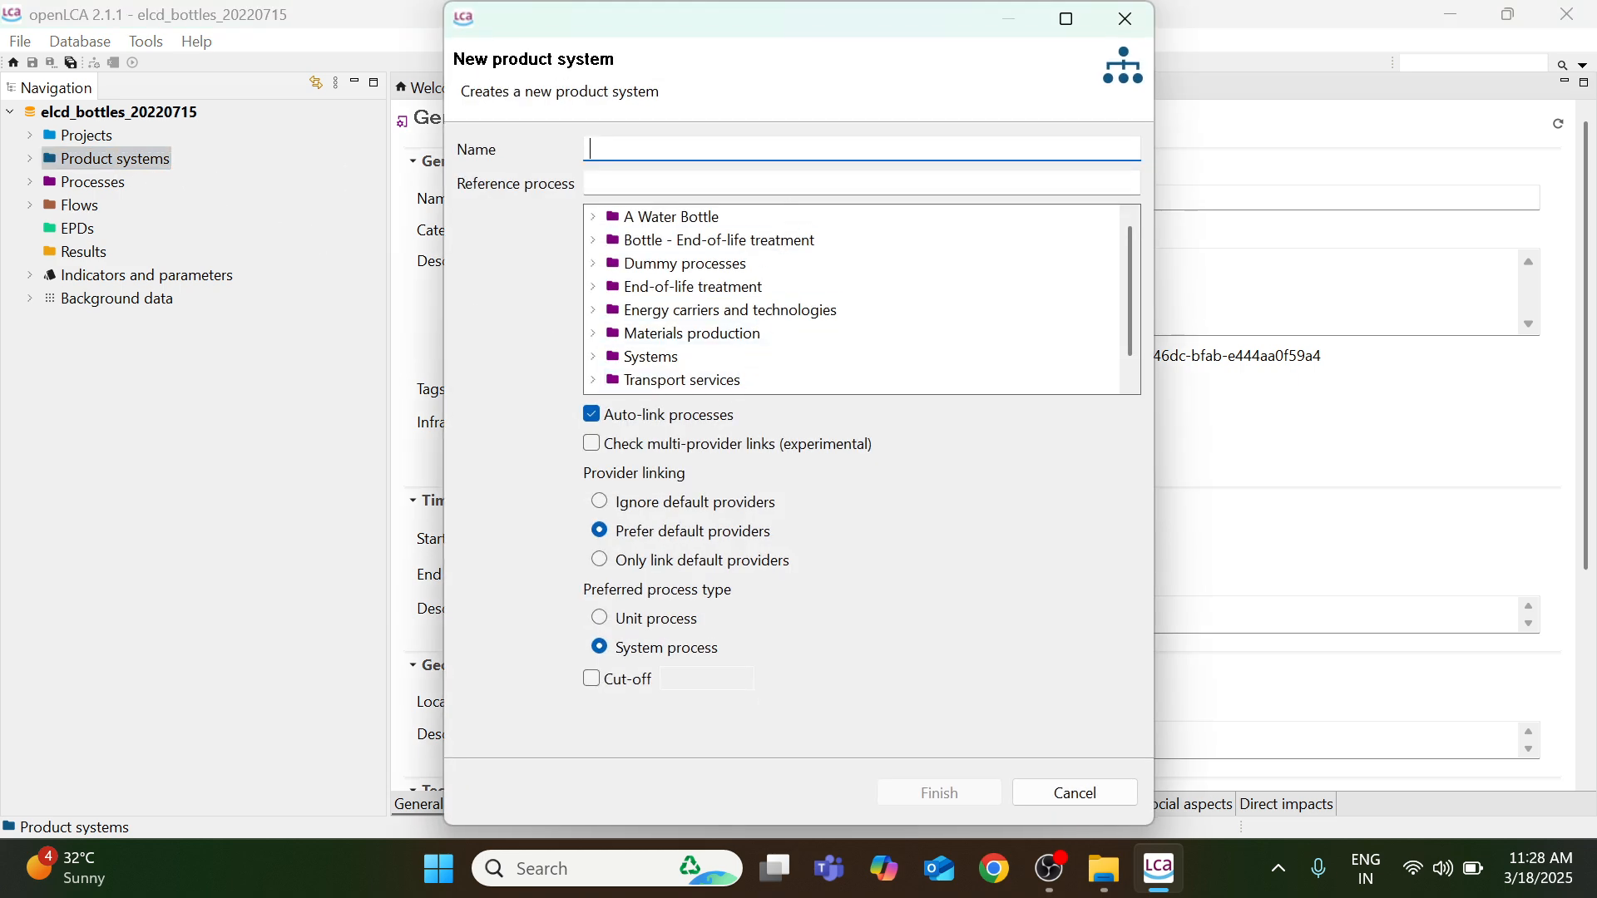
{"action": "type", "text": "PET PRODUCT SYSTEM"}
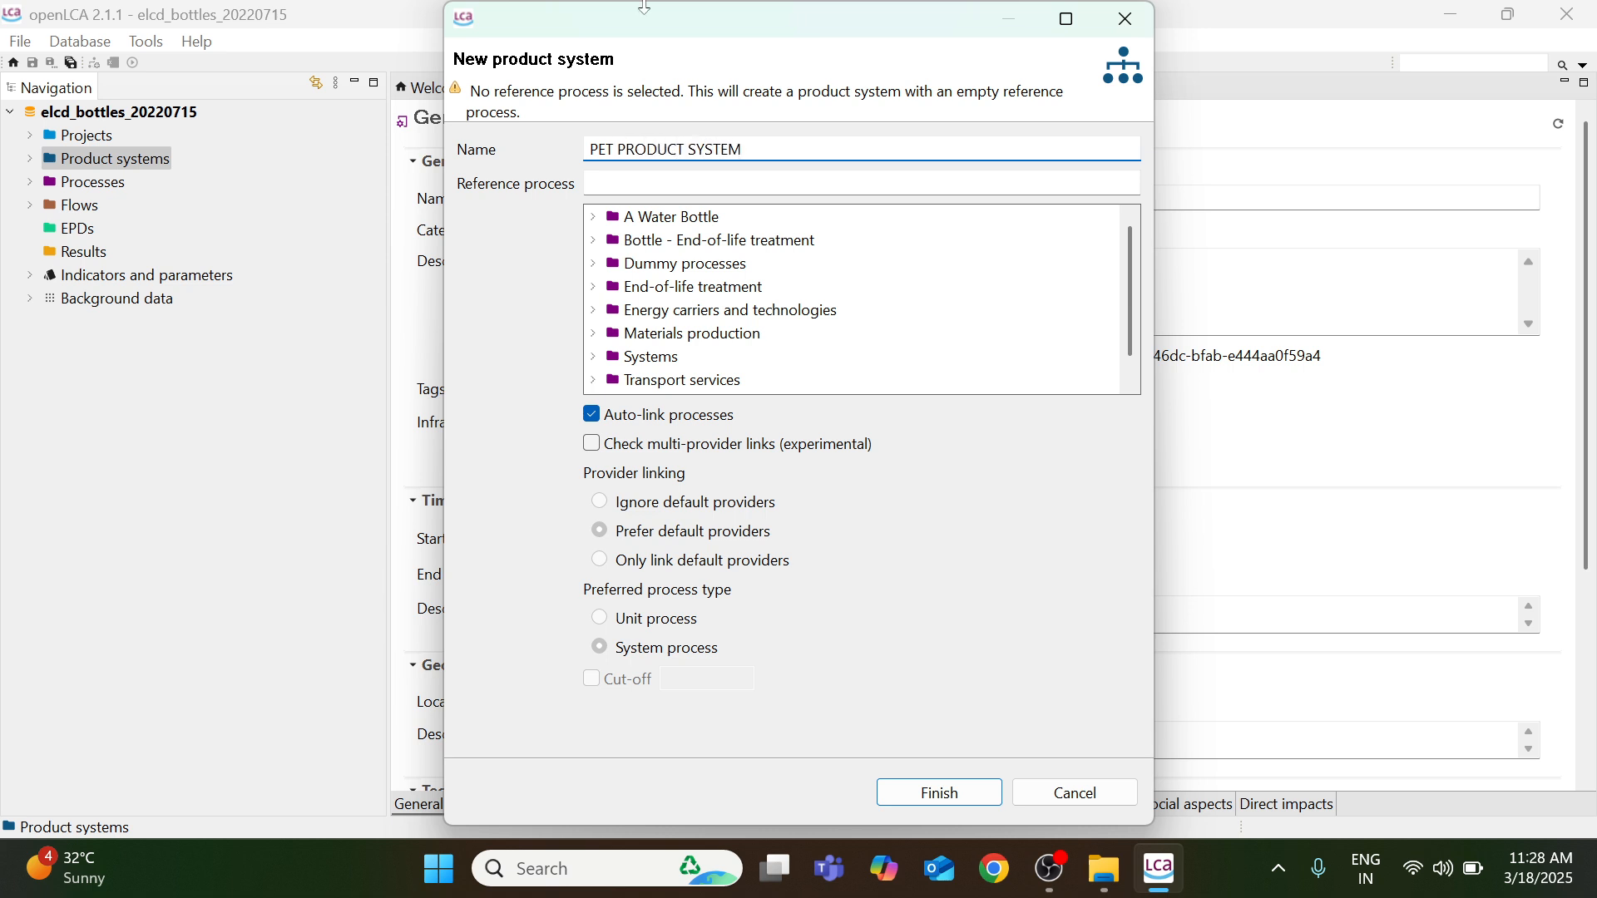
{"action": "scroll", "coordinate": [848, 258], "scroll_direction": "down", "scroll_amount": 1}
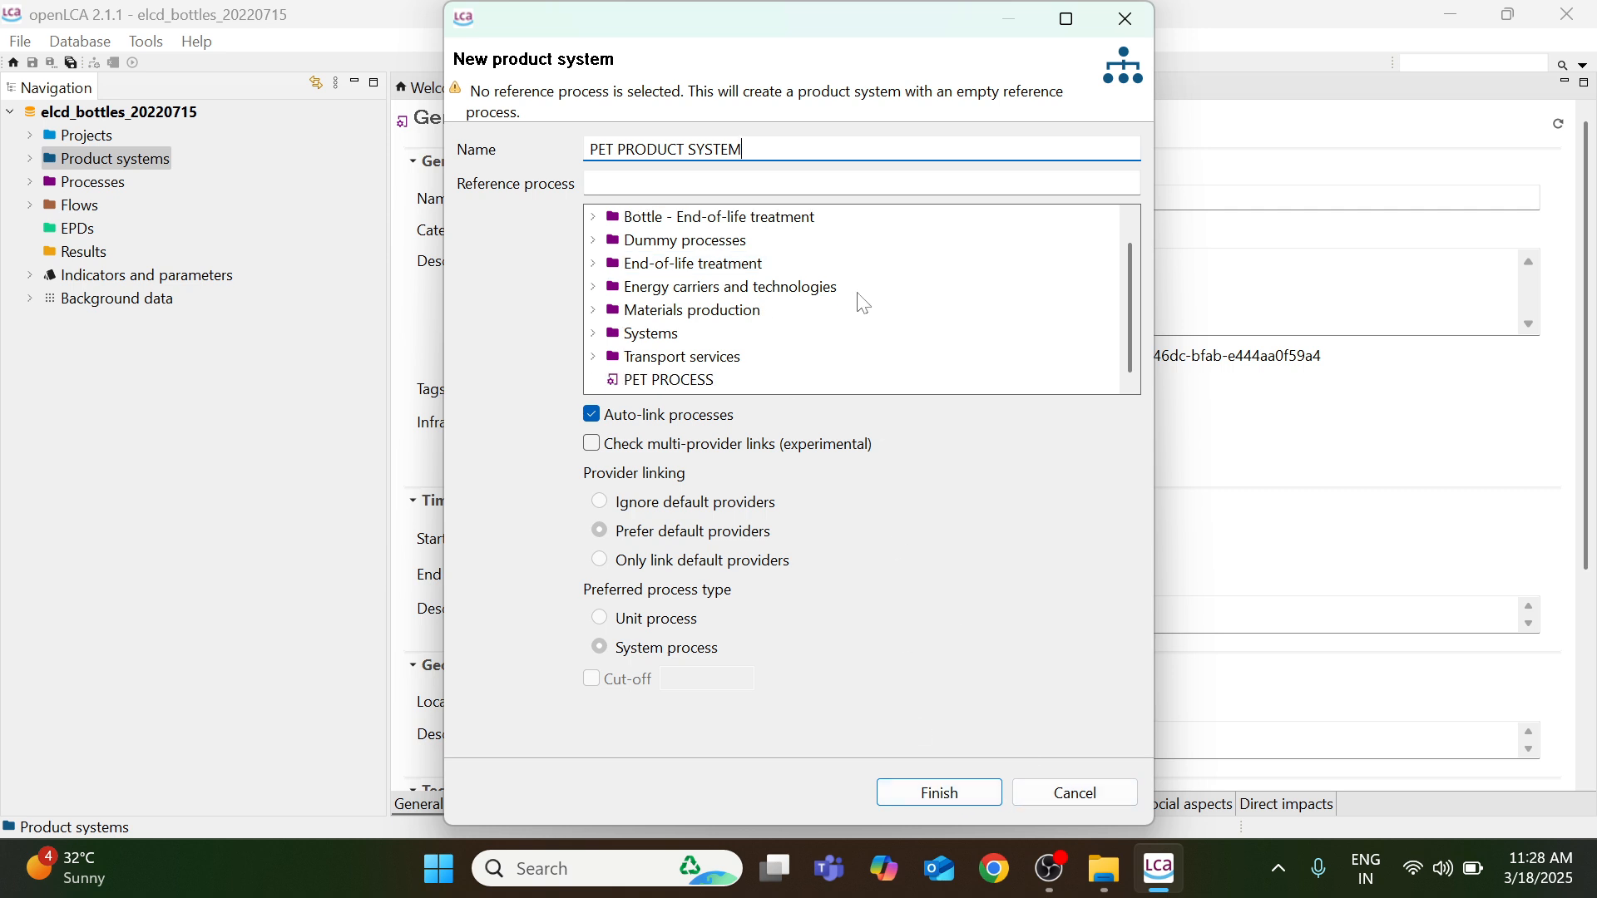
{"action": "left_click", "coordinate": [687, 384]}
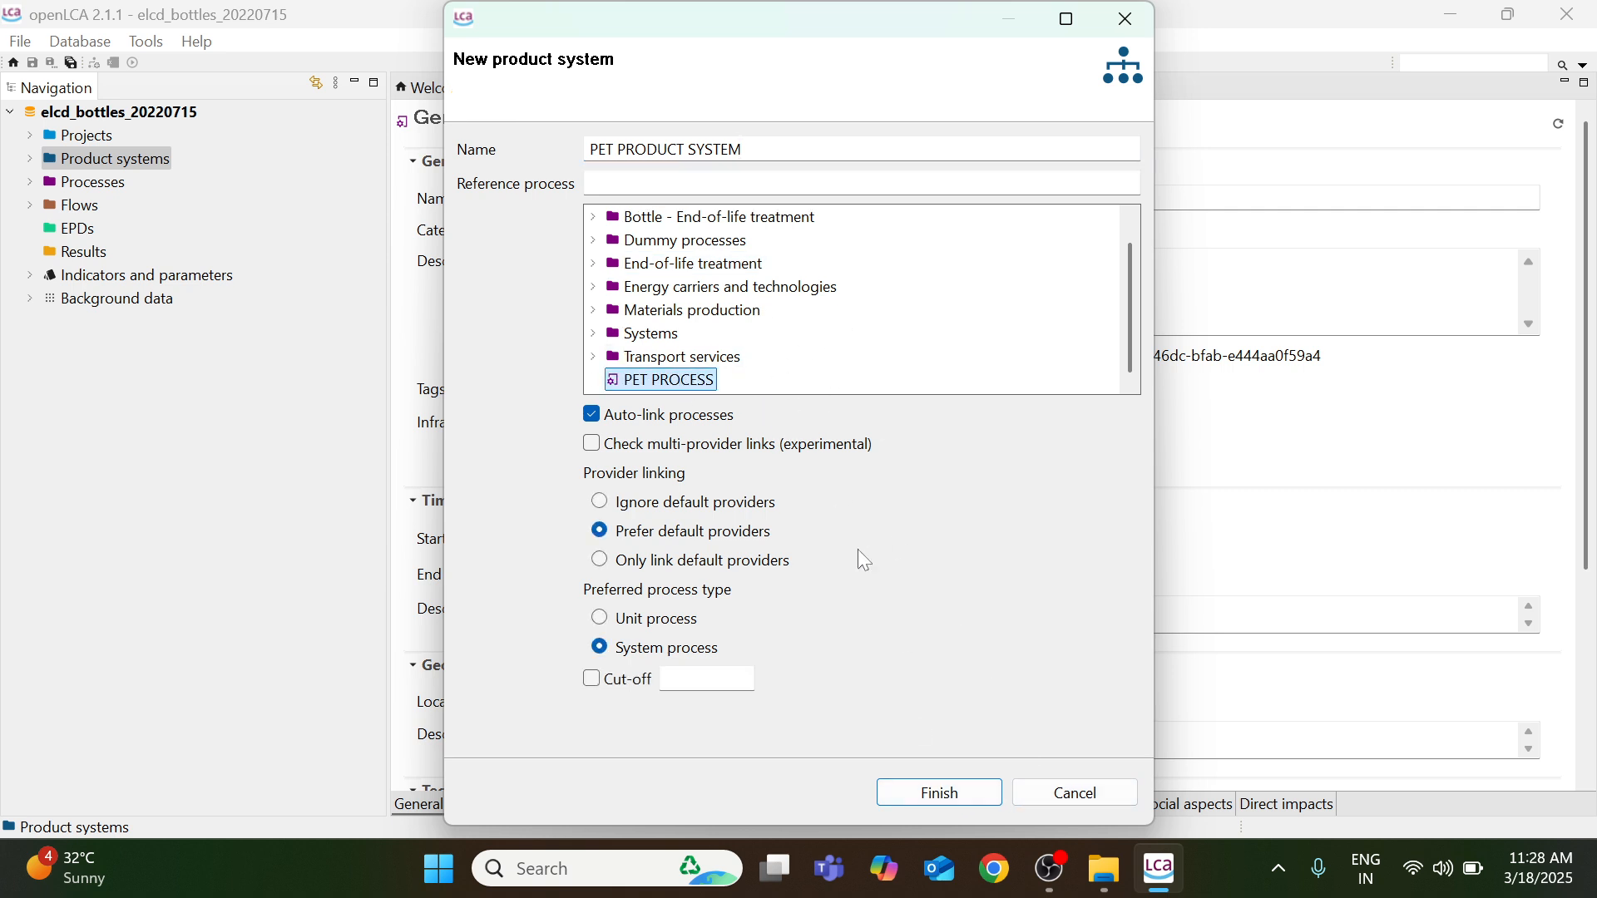
{"action": "left_click", "coordinate": [939, 795]}
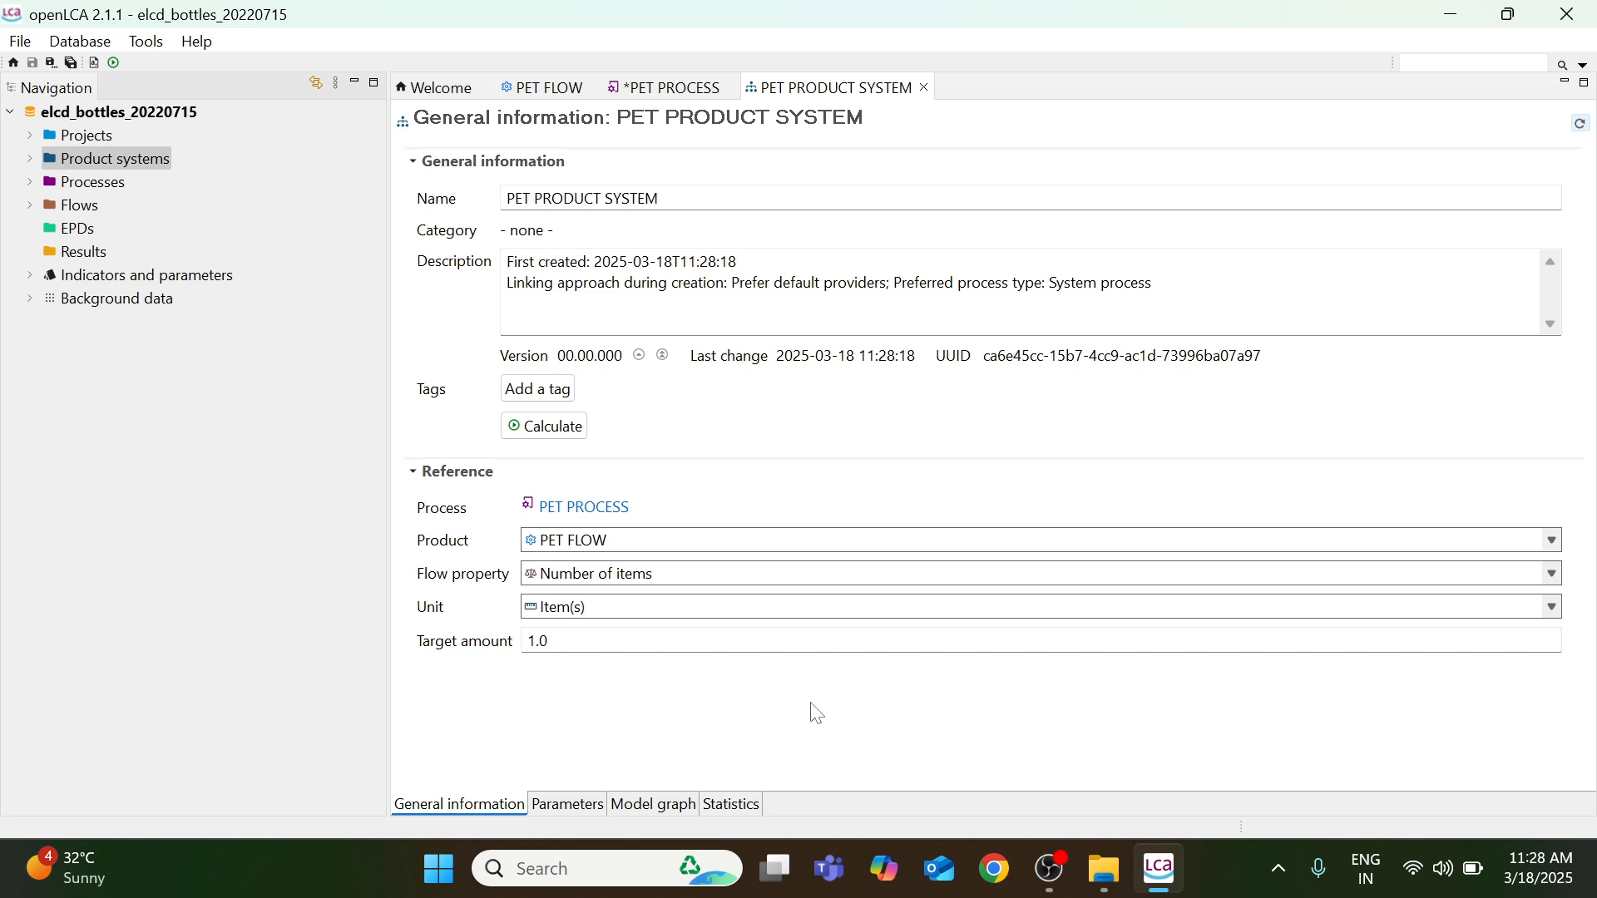
In the model graph, expand the supplying processes of the hydroelectric electricity, PET transport A and polyethylene terephthalate nodes.
{"action": "left_click", "coordinate": [648, 807]}
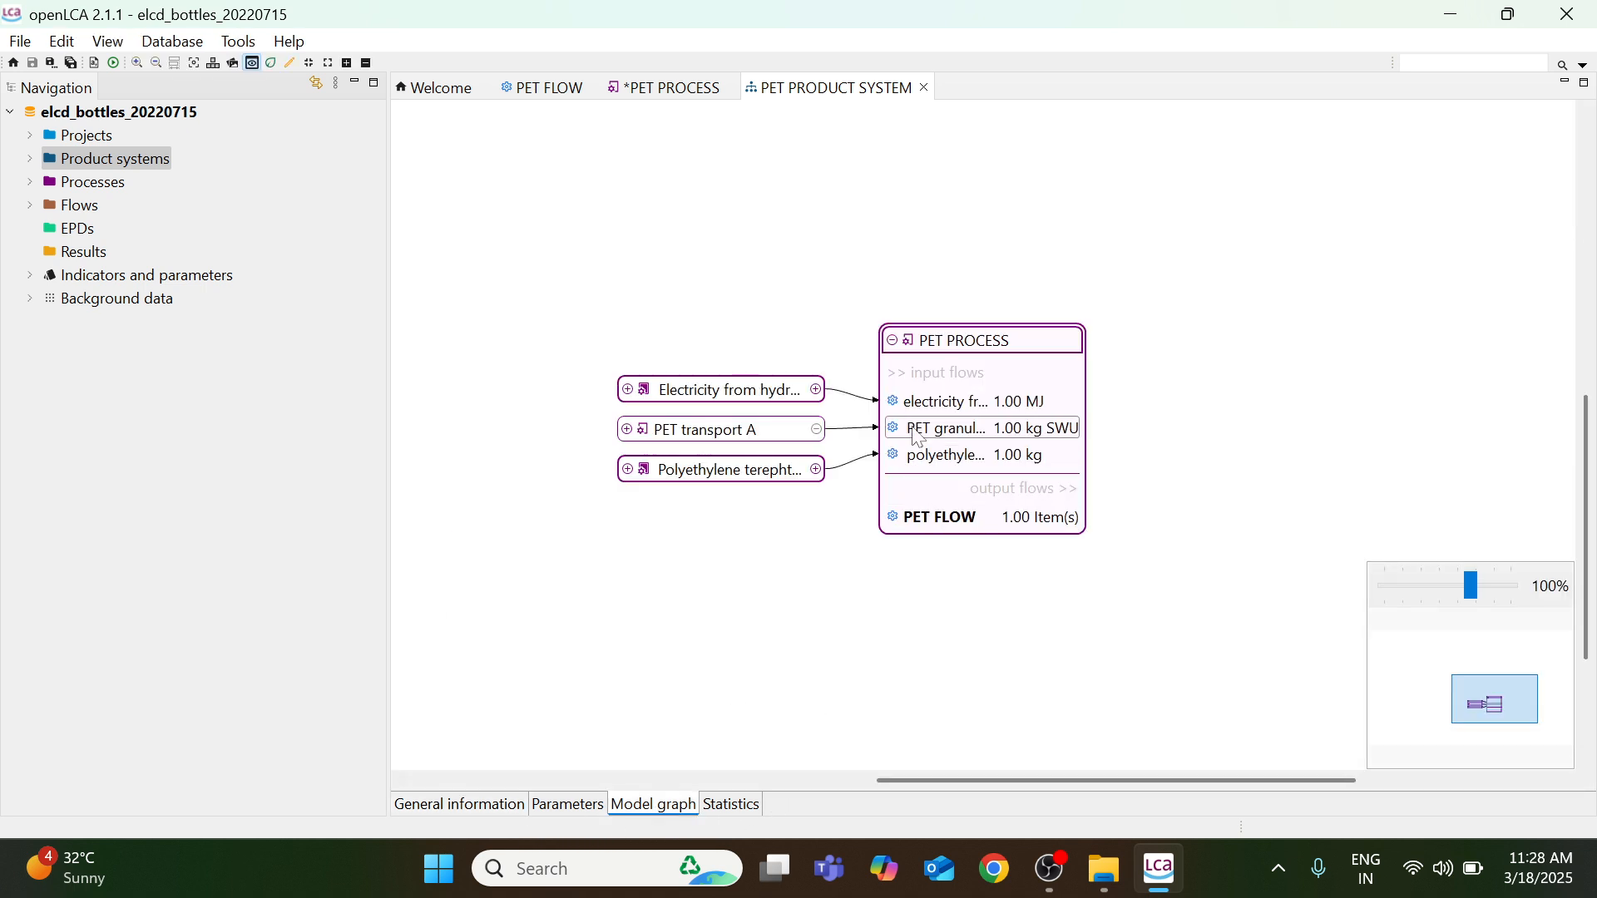
{"action": "left_click", "coordinate": [628, 390]}
{"action": "left_click", "coordinate": [628, 430]}
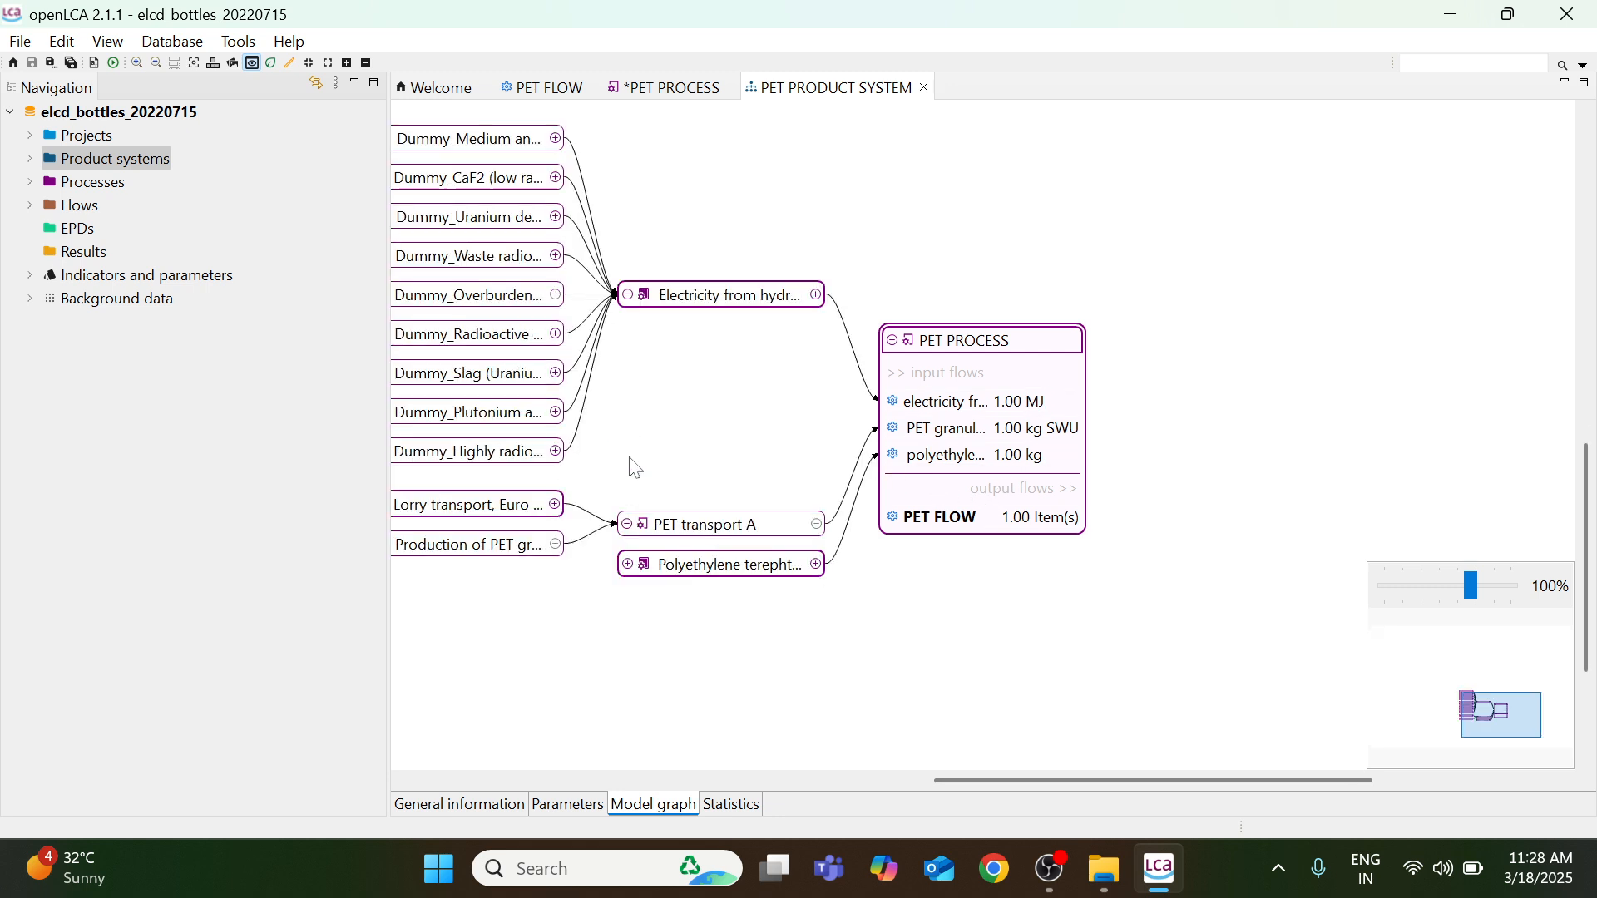
{"action": "left_click", "coordinate": [628, 565]}
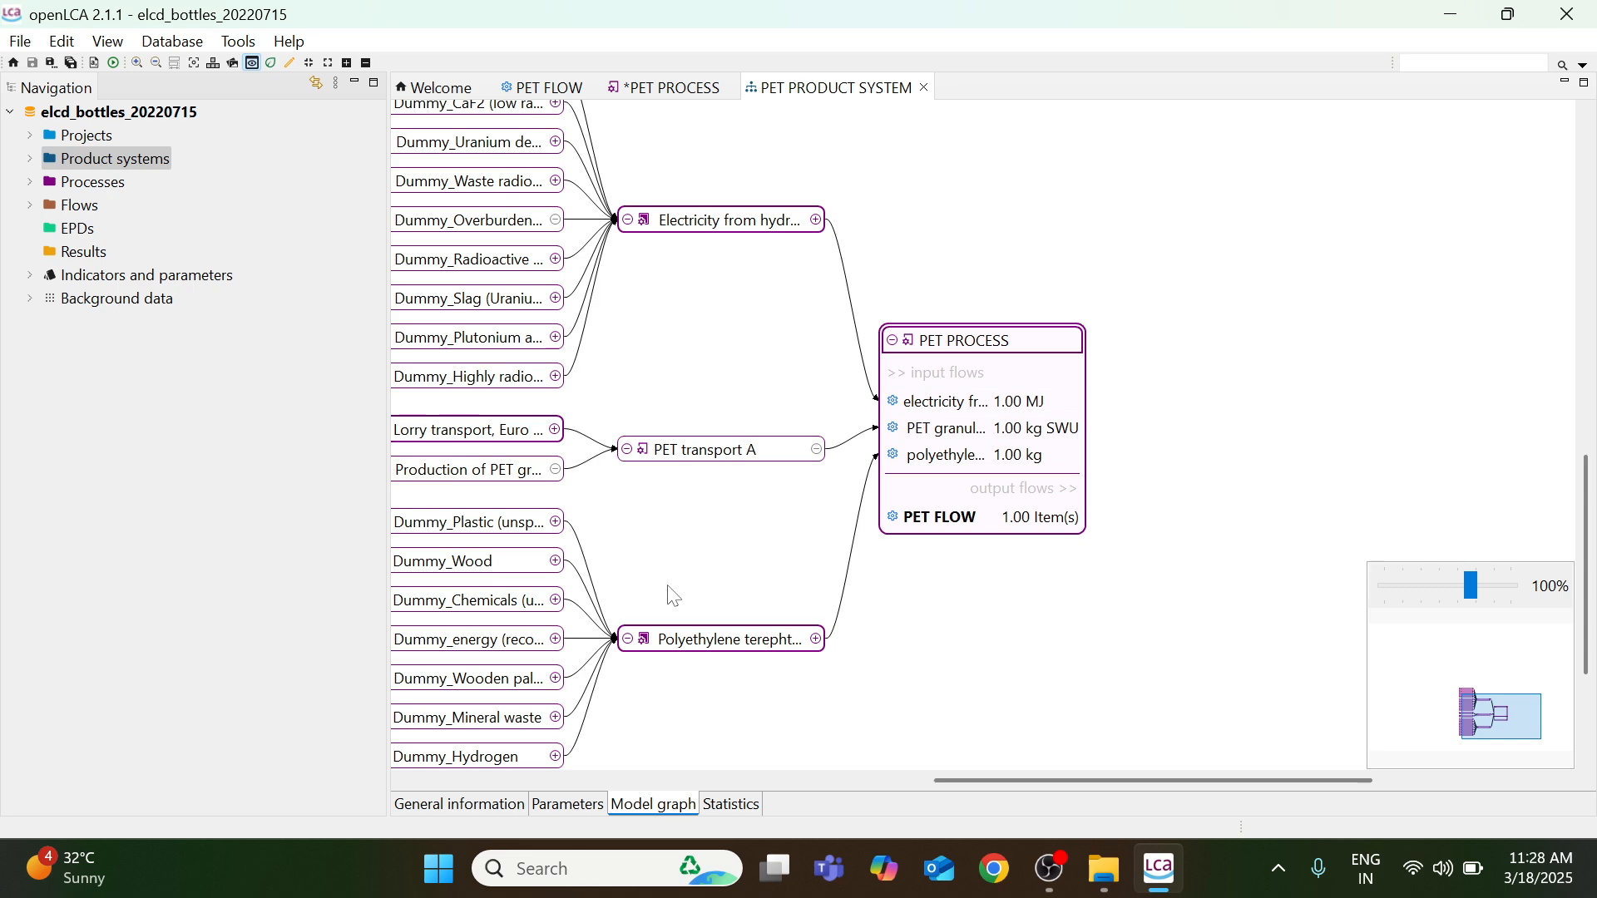
{"action": "scroll", "coordinate": [900, 416], "scroll_direction": "down", "scroll_amount": 3}
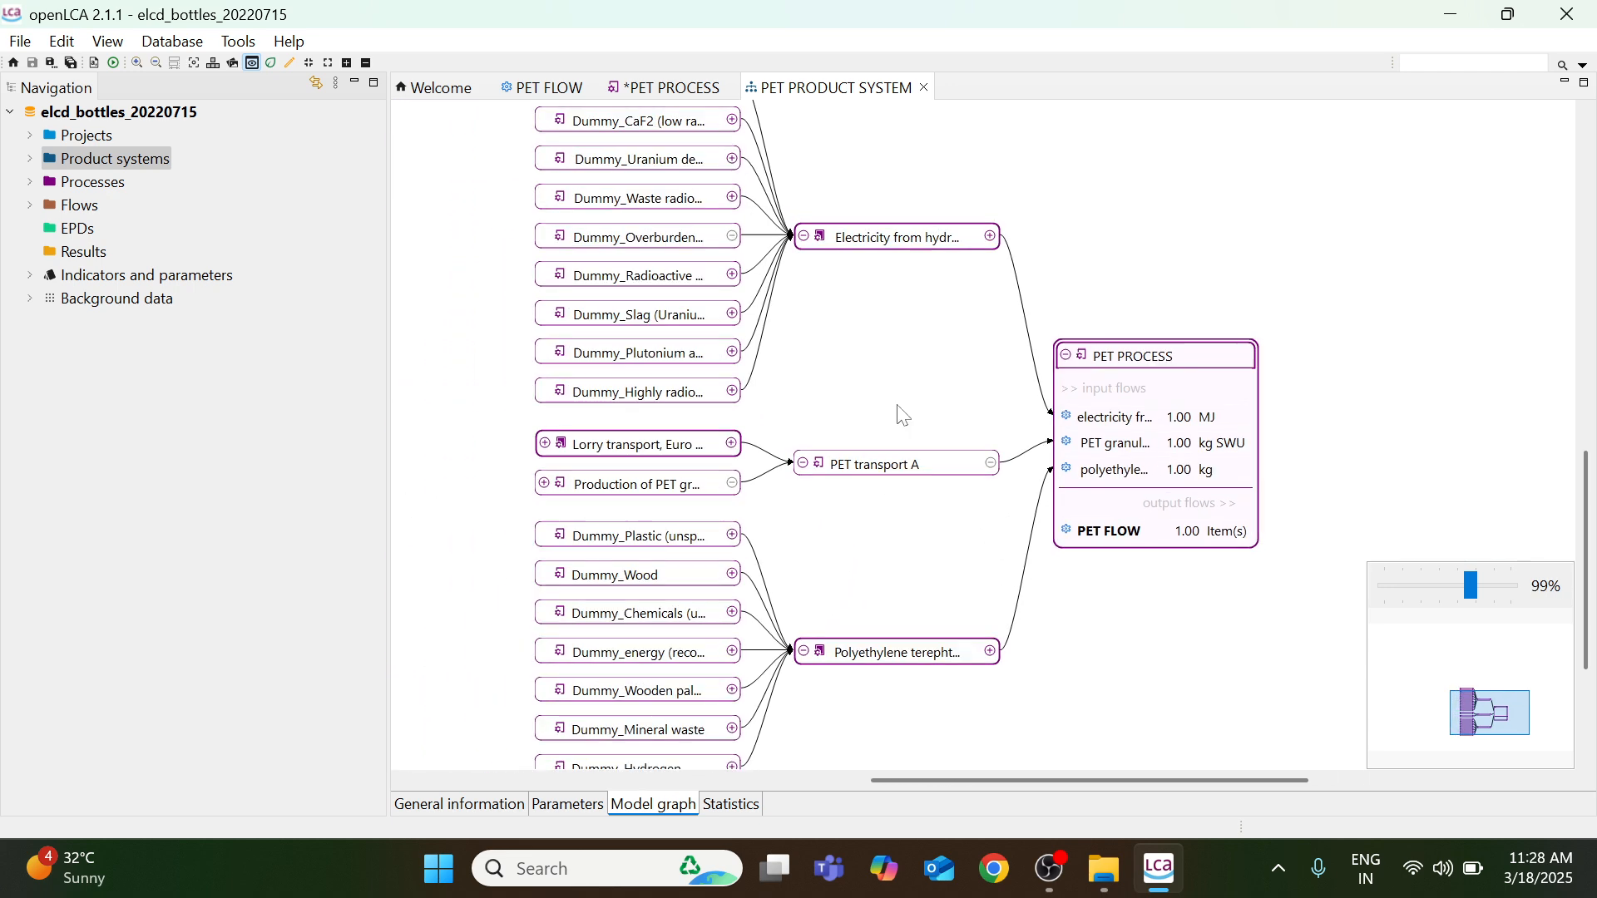
{"action": "left_click_drag", "start_coordinate": [874, 391], "coordinate": [899, 395]}
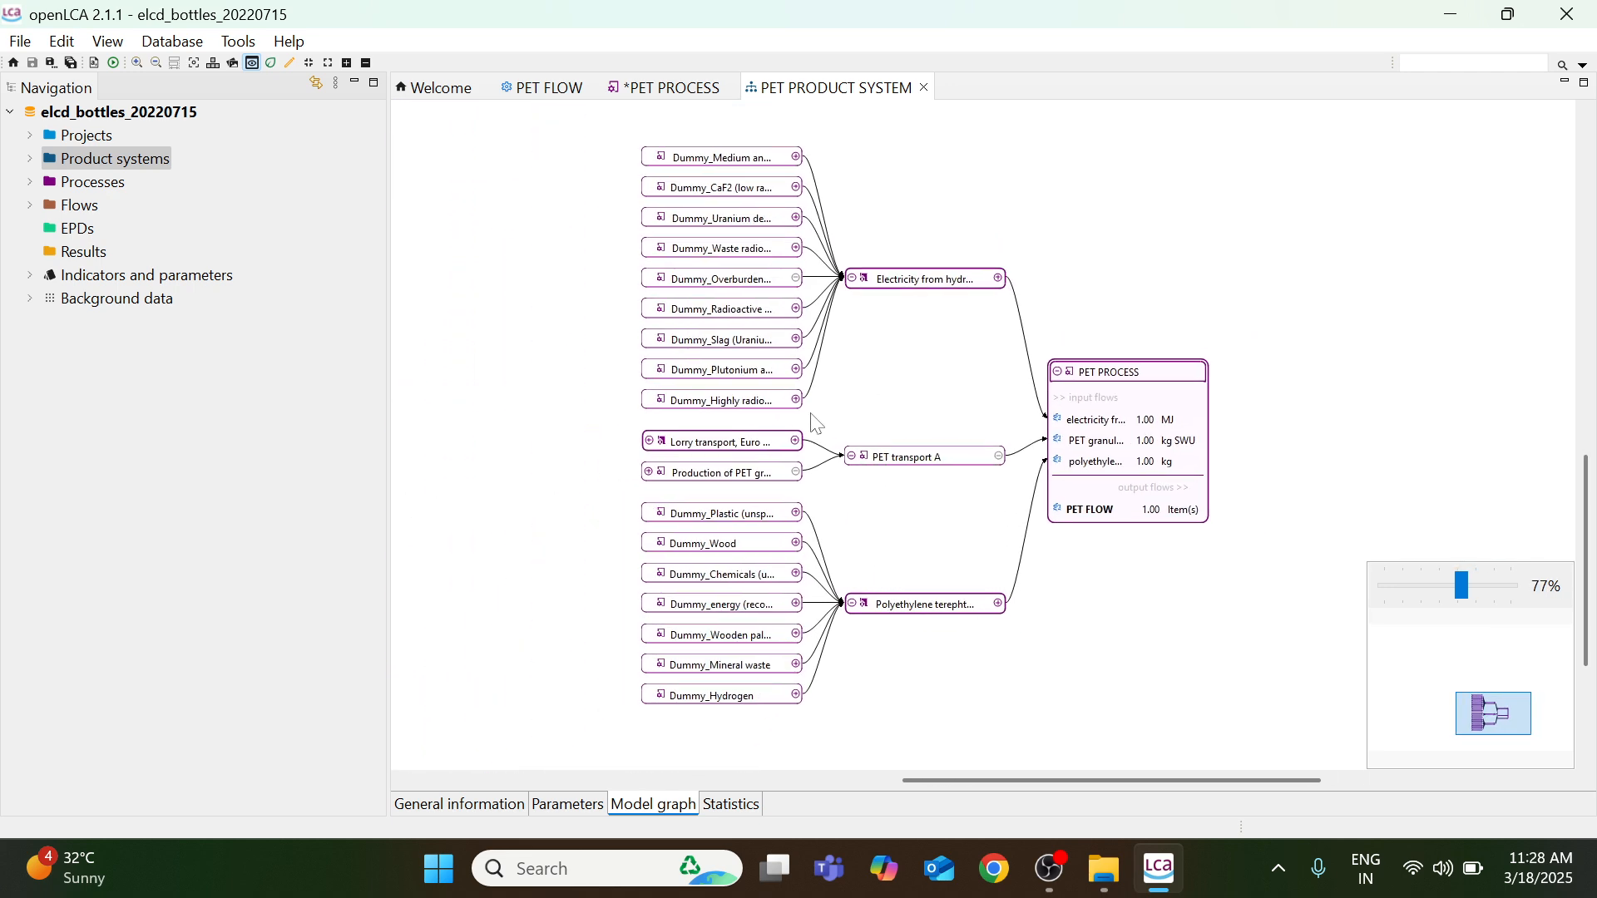
Expand the receiving processes of the uranium, wood, wooden pallet, mineral waste and hydrogen dummy nodes in the model graph.
{"action": "left_click", "coordinate": [796, 218]}
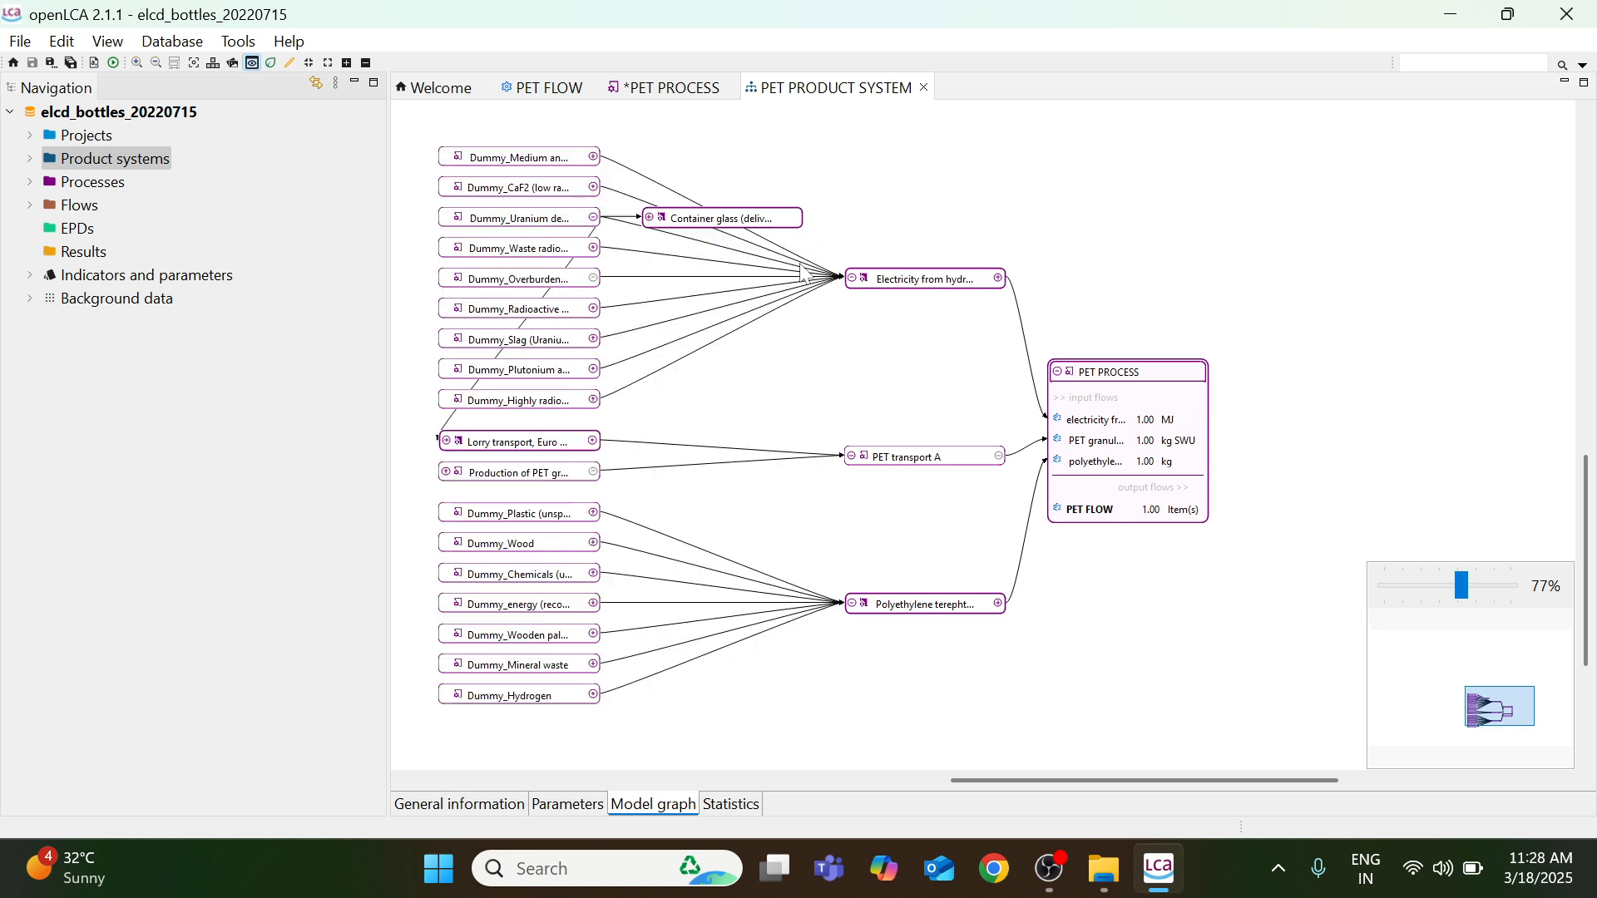
{"action": "left_click", "coordinate": [598, 542]}
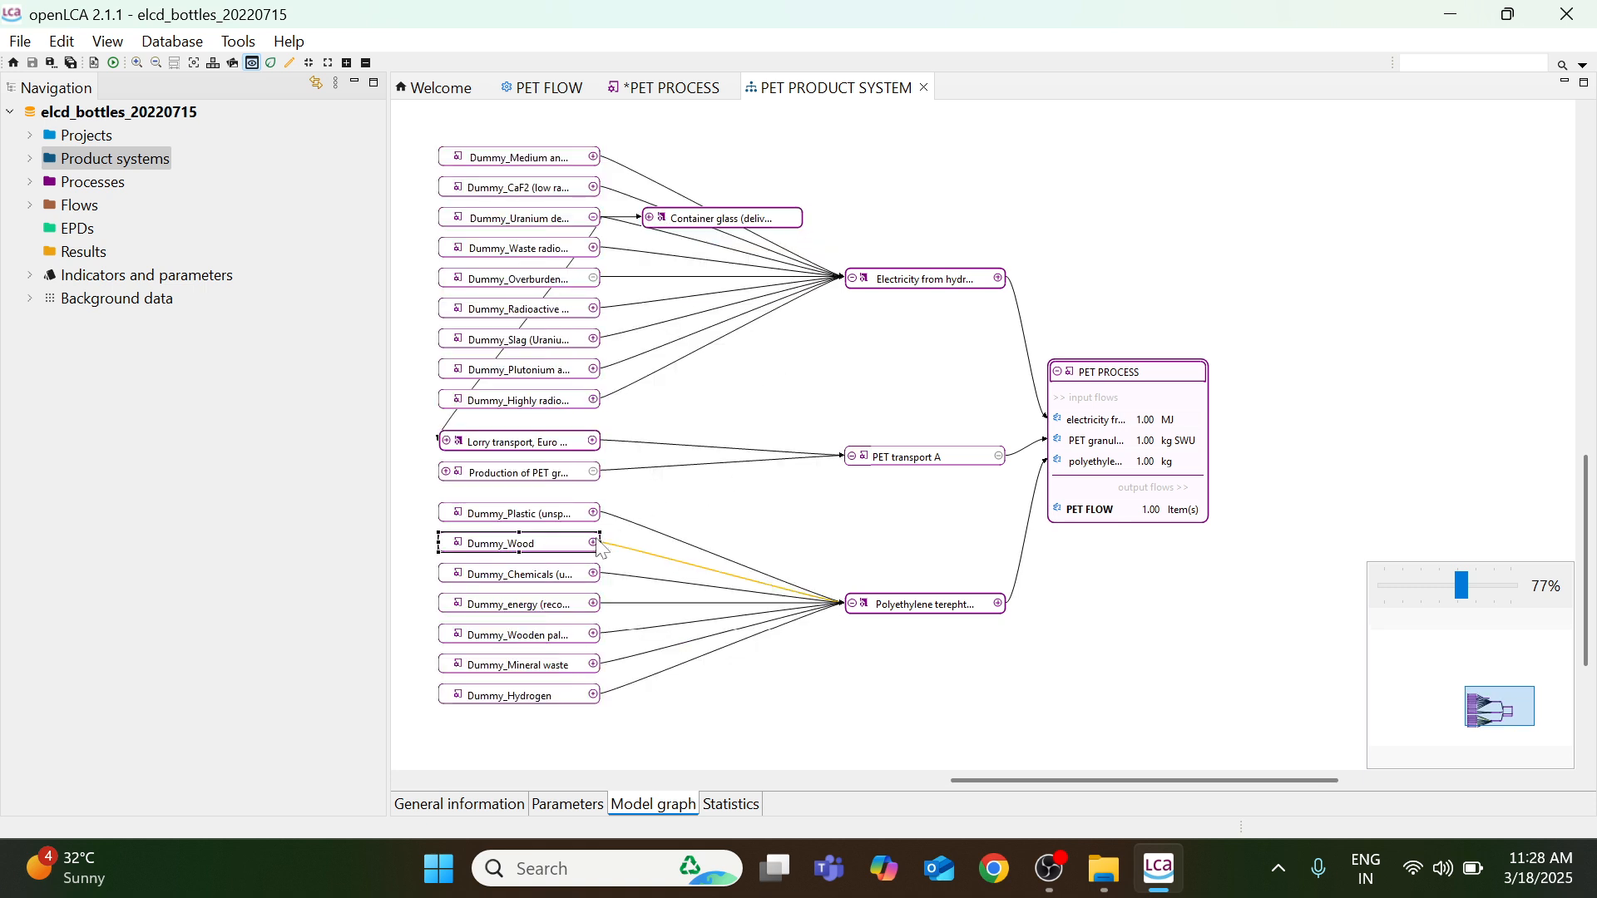
{"action": "left_click", "coordinate": [592, 543]}
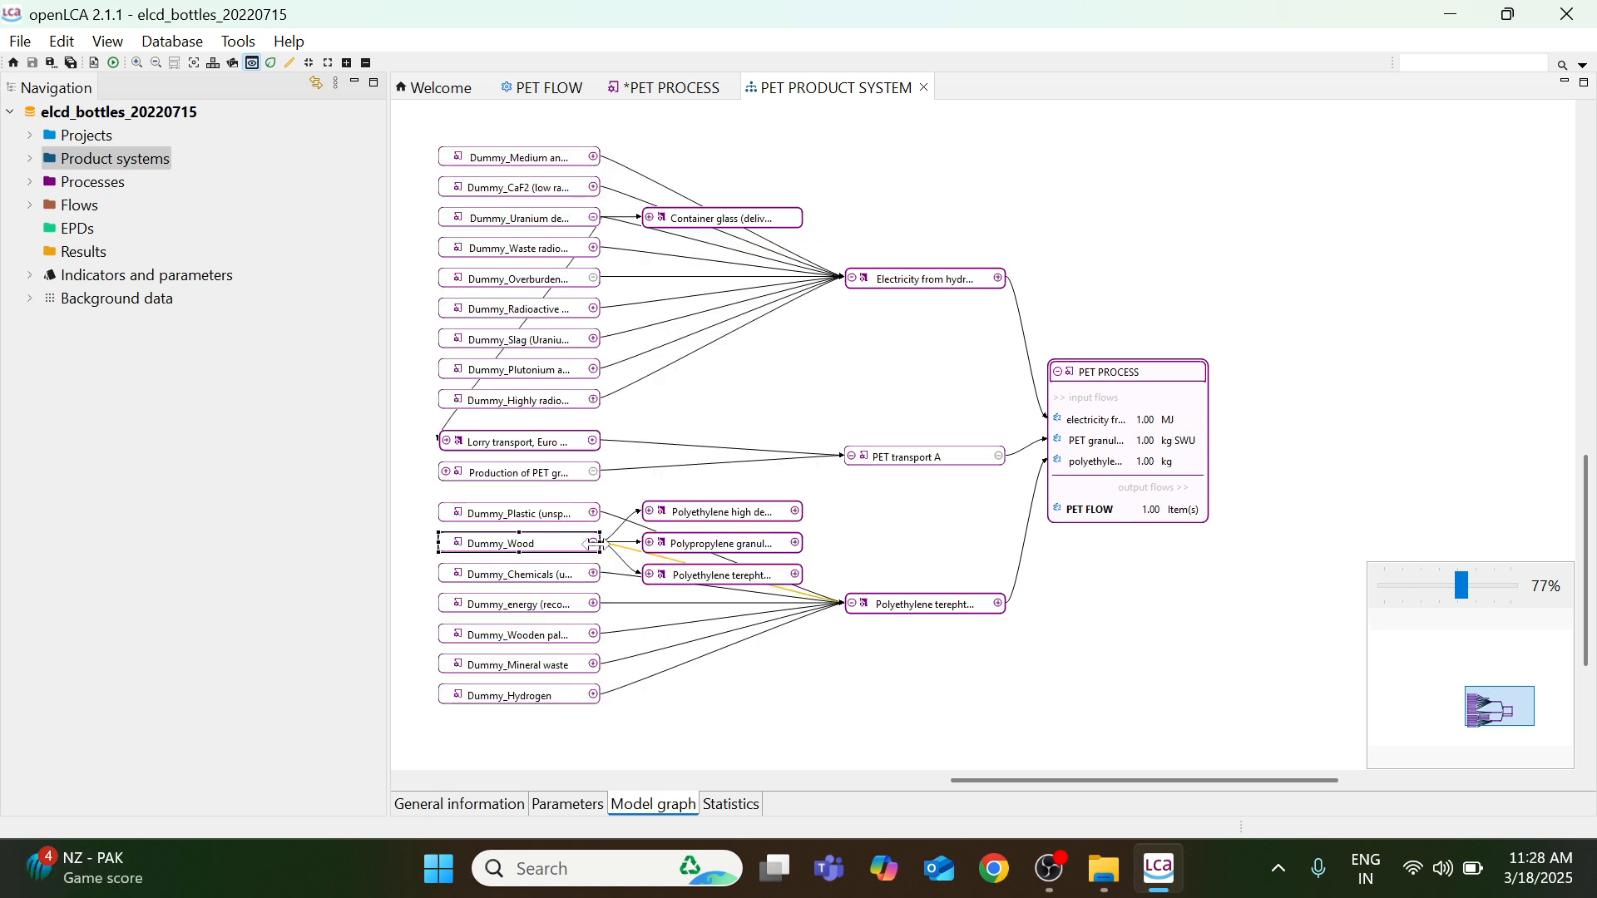
{"action": "left_click", "coordinate": [593, 633]}
{"action": "left_click", "coordinate": [593, 664]}
{"action": "left_click", "coordinate": [594, 695]}
{"action": "left_click_drag", "start_coordinate": [854, 372], "coordinate": [922, 365]}
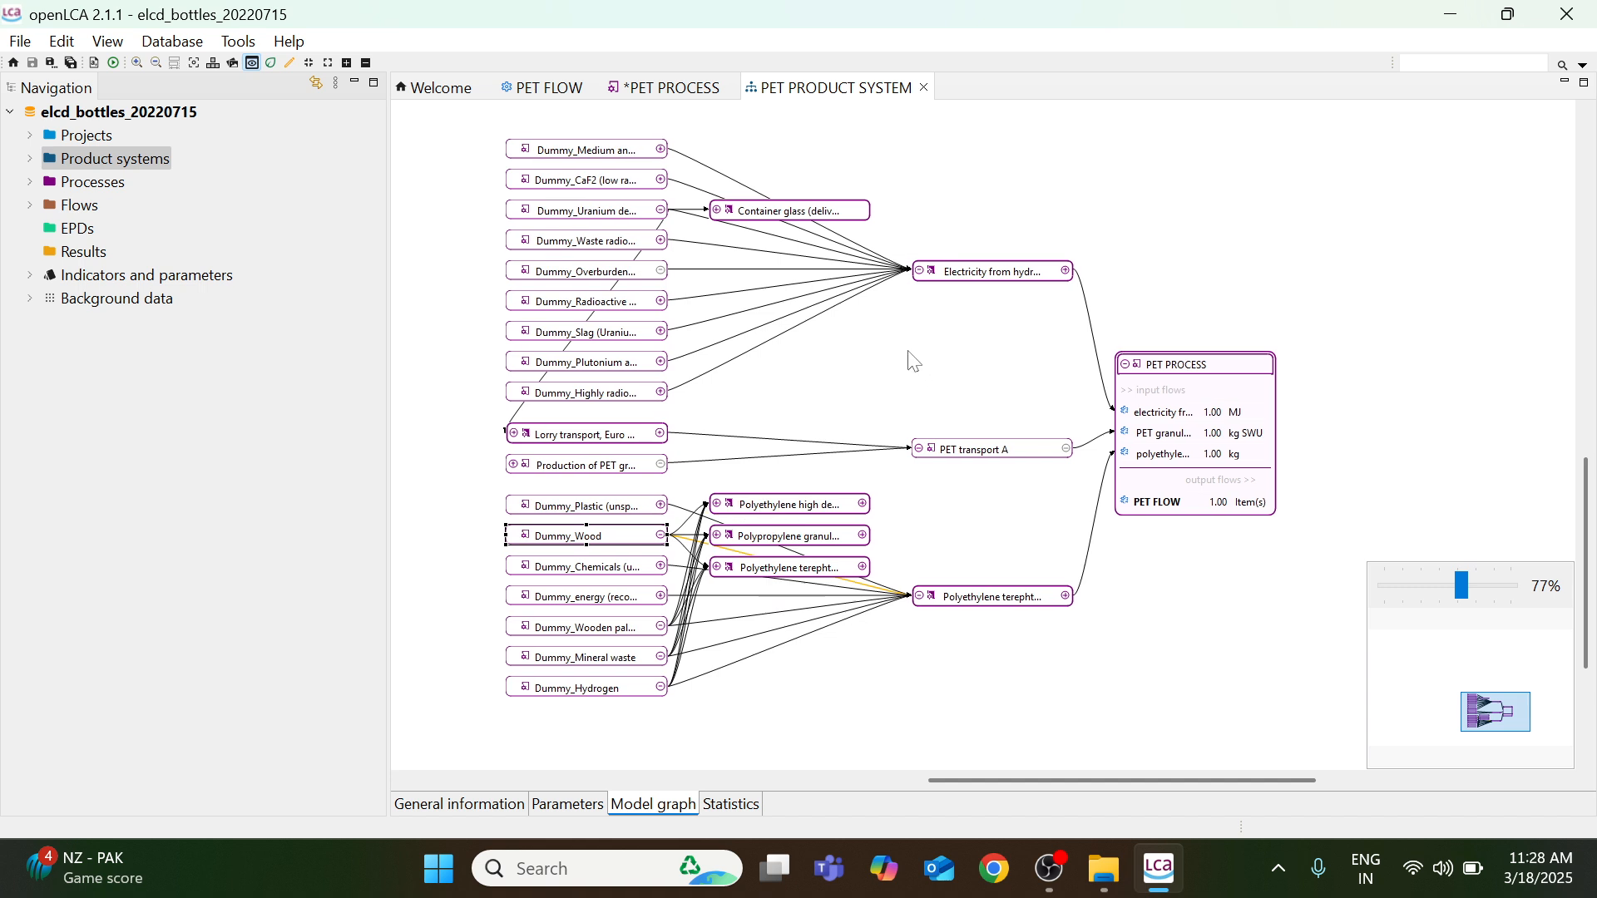
Save the model graph as a PNG image named FLOW CHART in the LCA folder on the Desktop.
{"action": "right_click", "coordinate": [911, 360]}
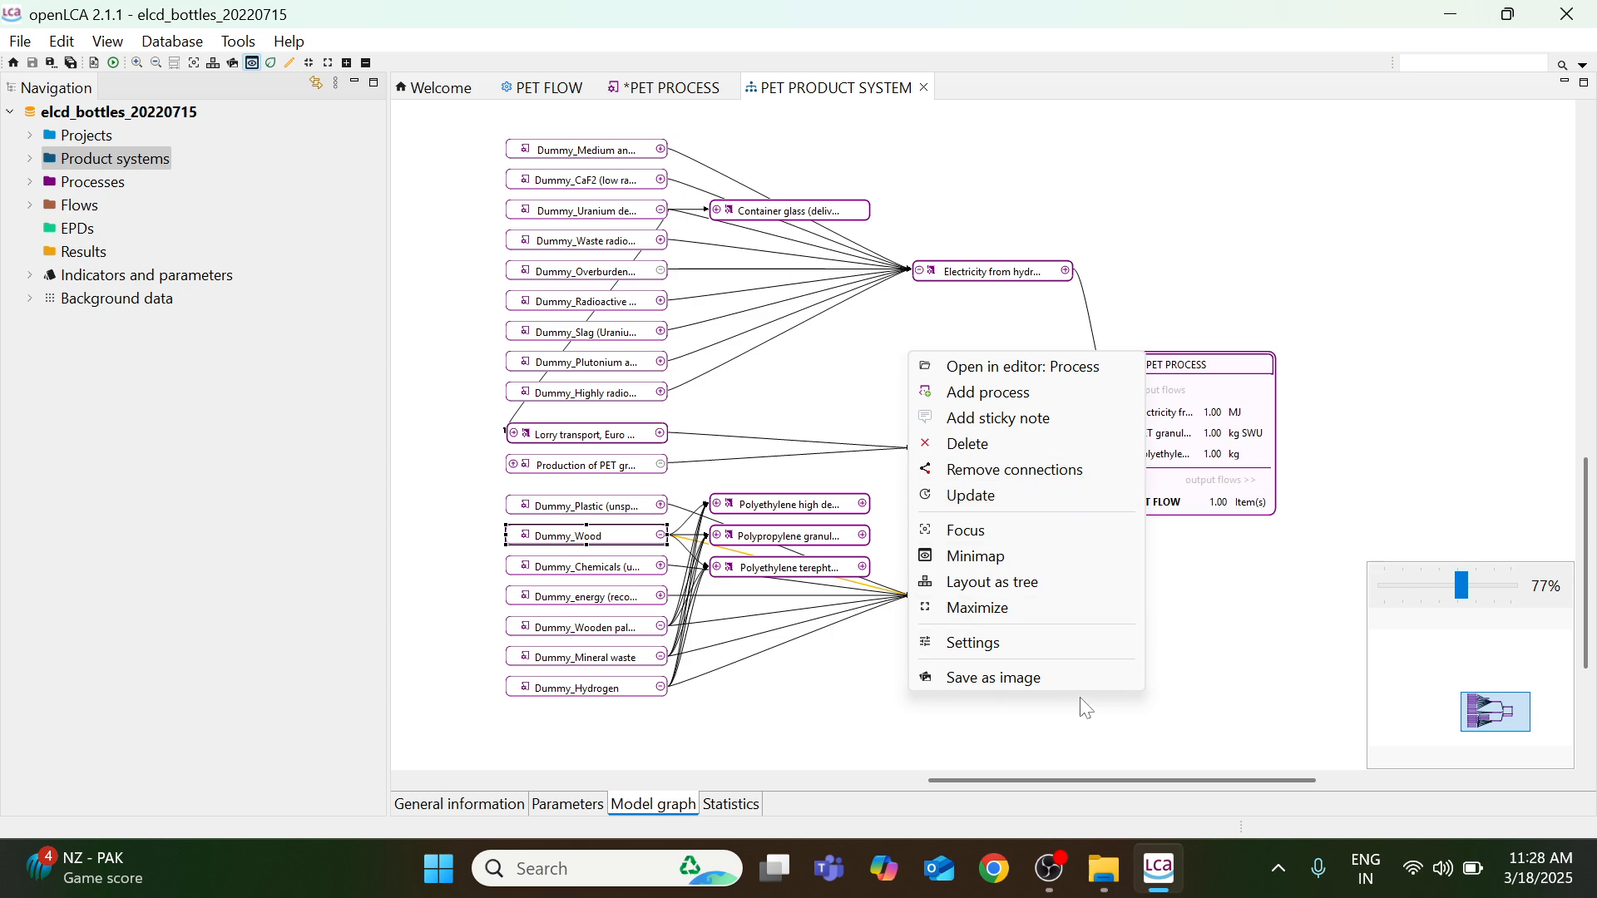
{"action": "left_click", "coordinate": [1052, 681]}
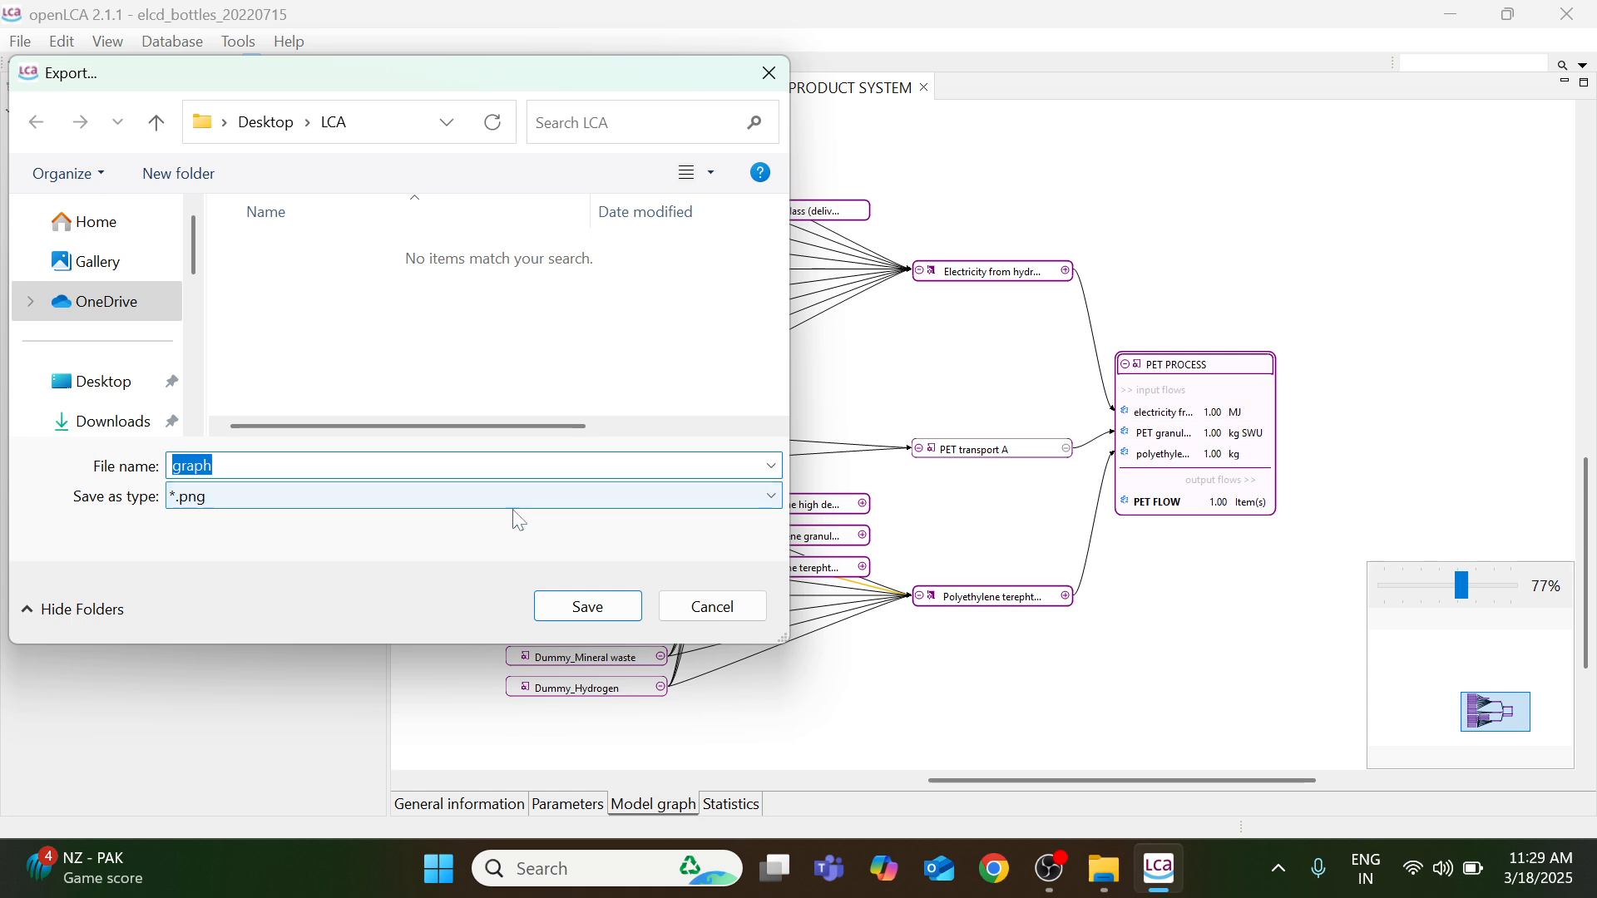
{"action": "type", "text": "CONEE"}
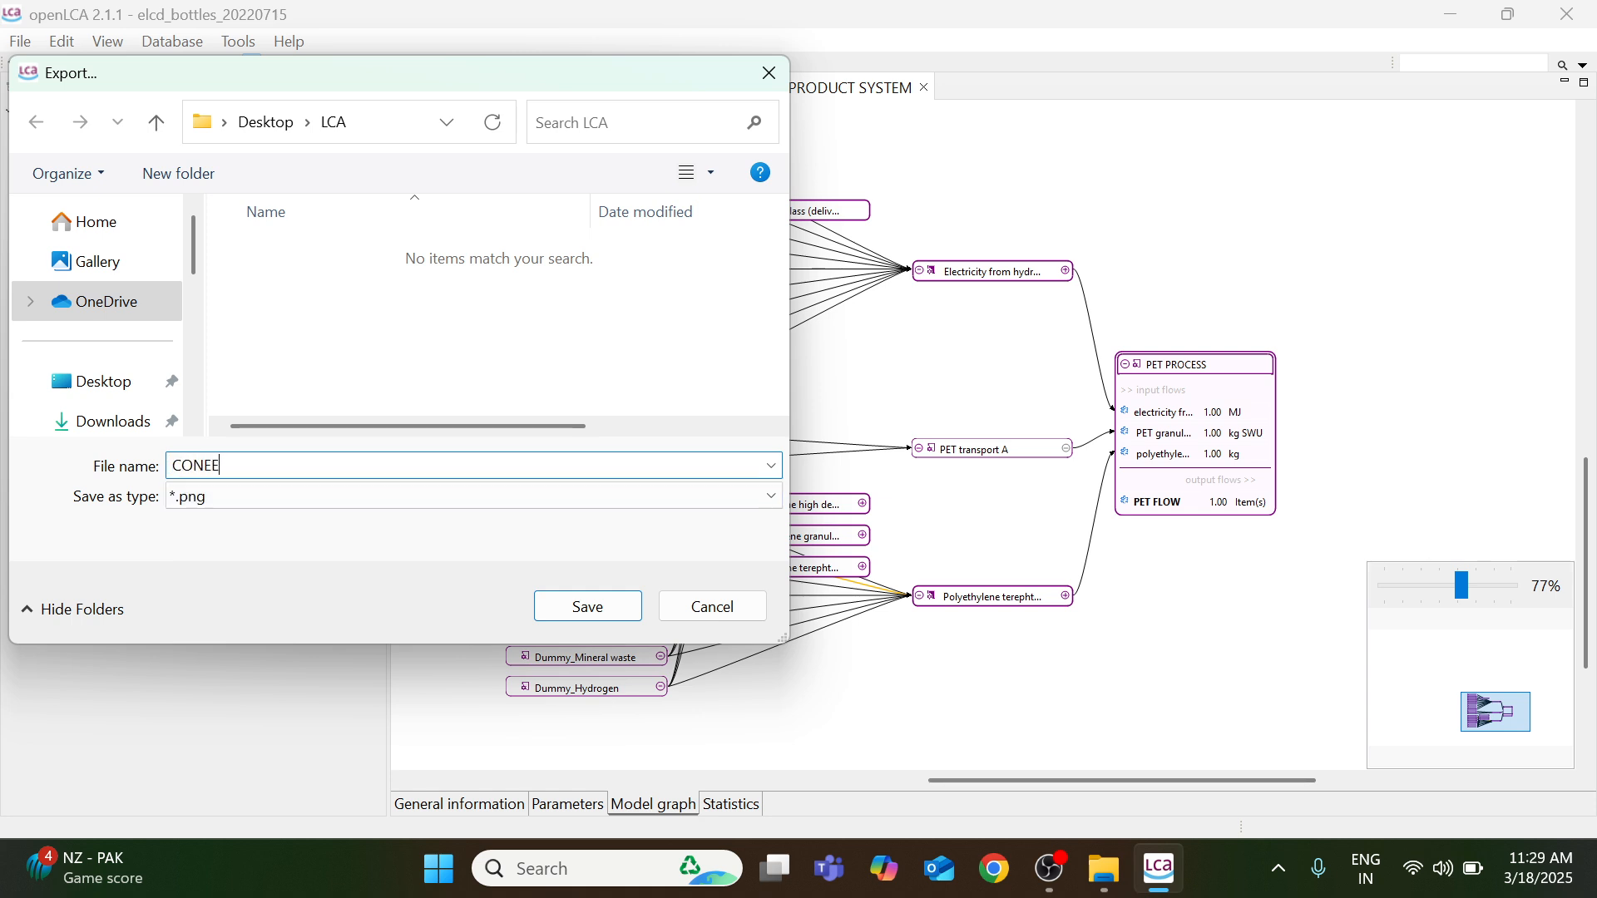
{"action": "key", "text": "BackSpace"}
{"action": "key", "text": "BackSpace"}
{"action": "type", "text": "FLOW CHART"}
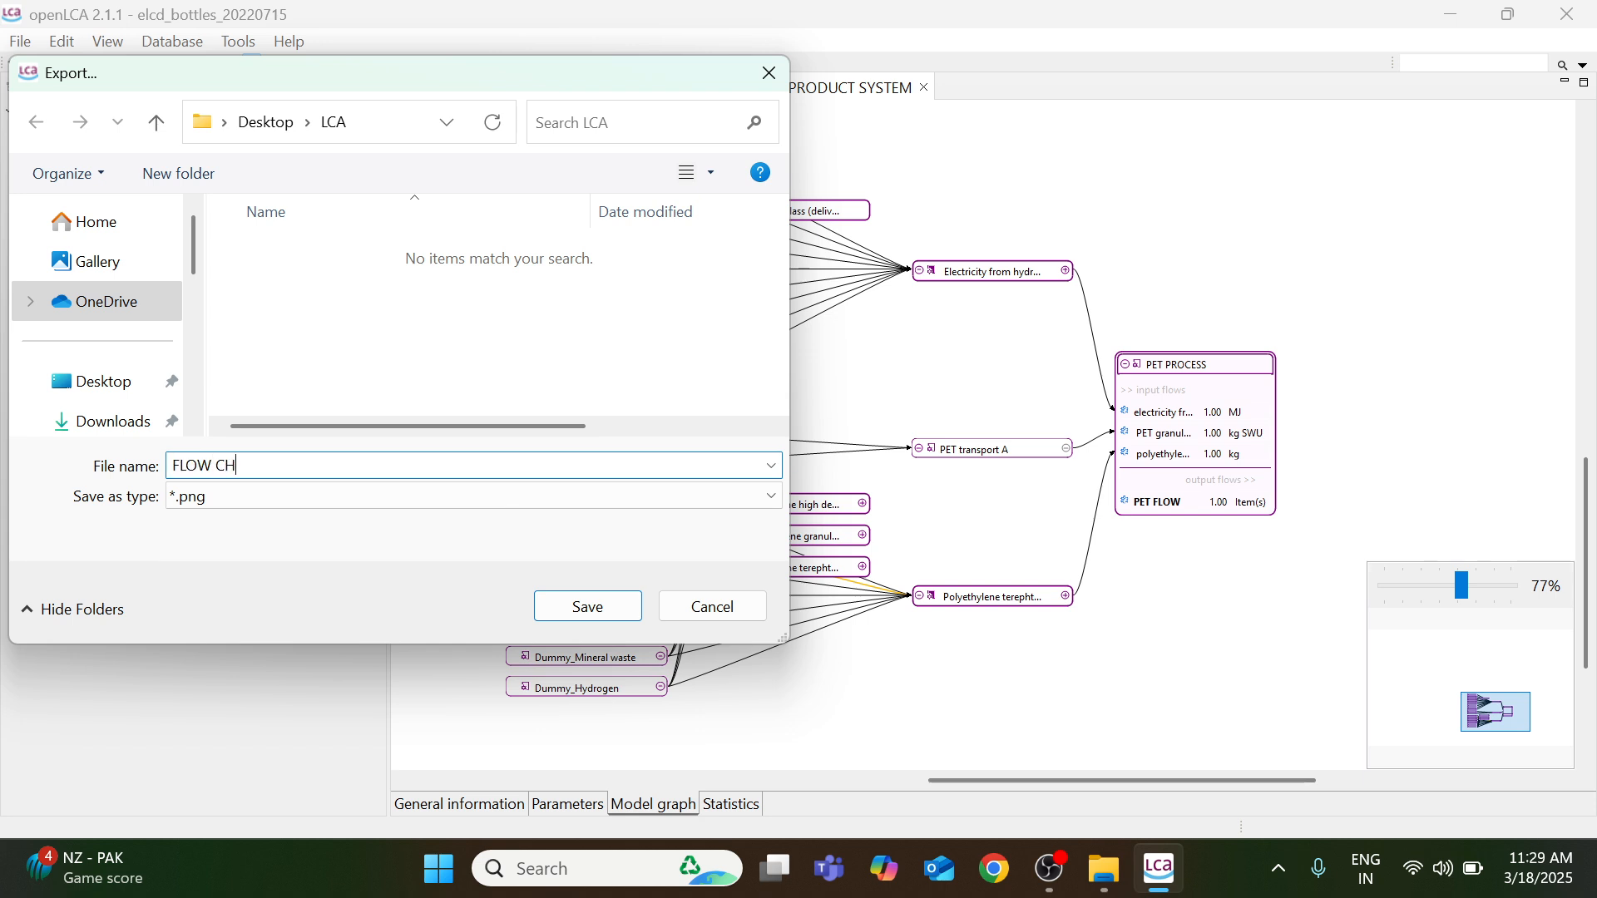
{"action": "left_click", "coordinate": [103, 379]}
{"action": "left_click", "coordinate": [317, 265]}
{"action": "double_click", "coordinate": [316, 265]}
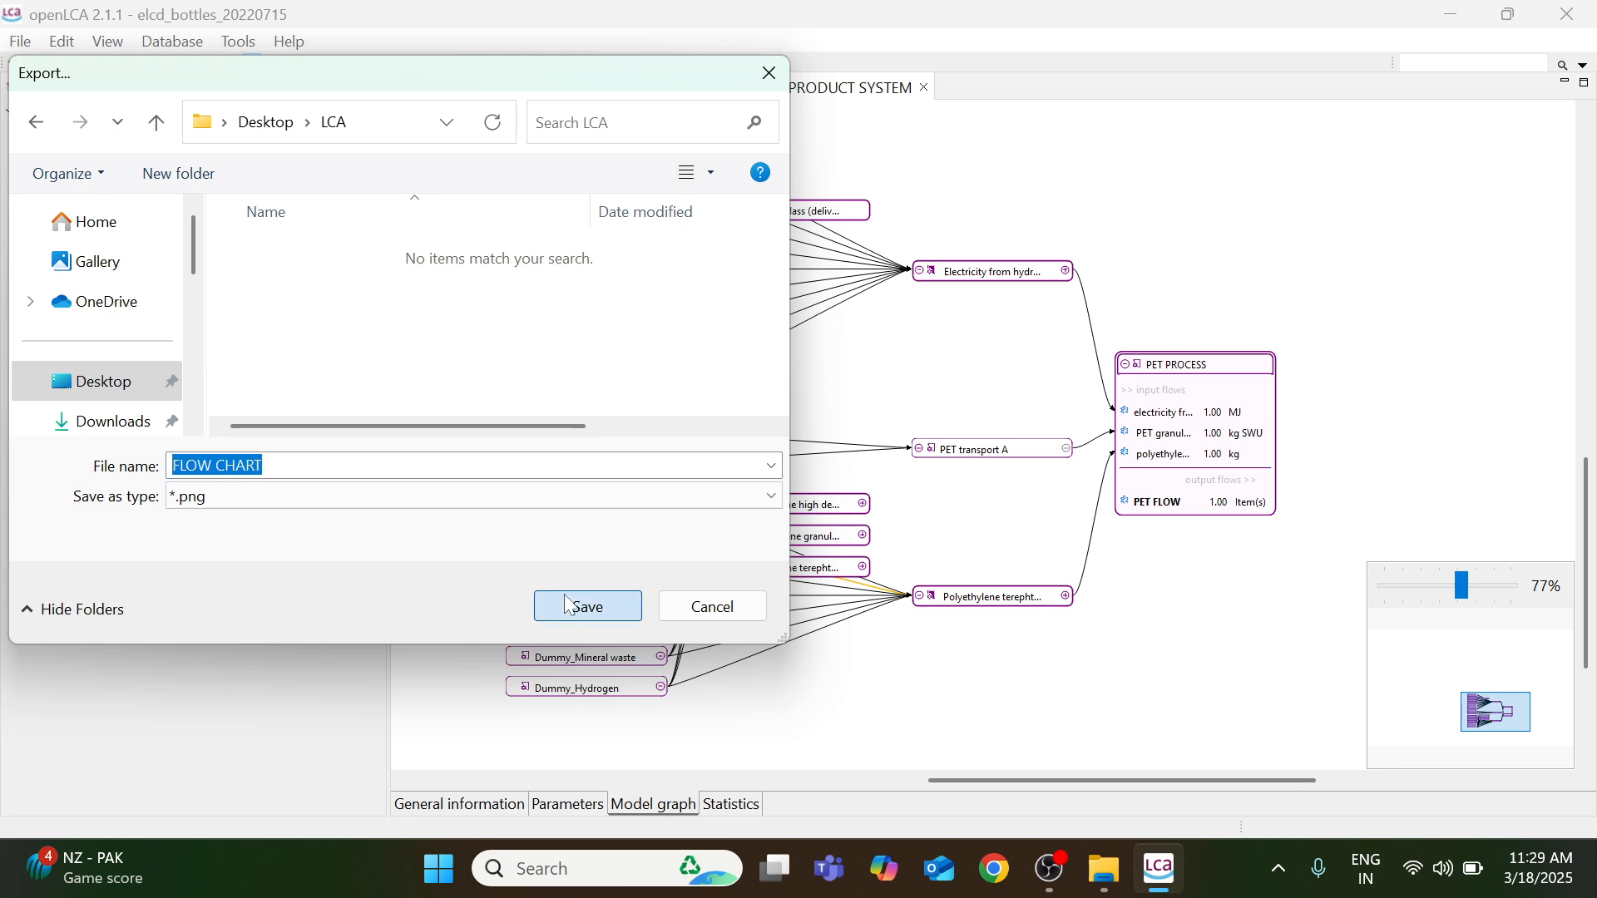
{"action": "left_click", "coordinate": [587, 606]}
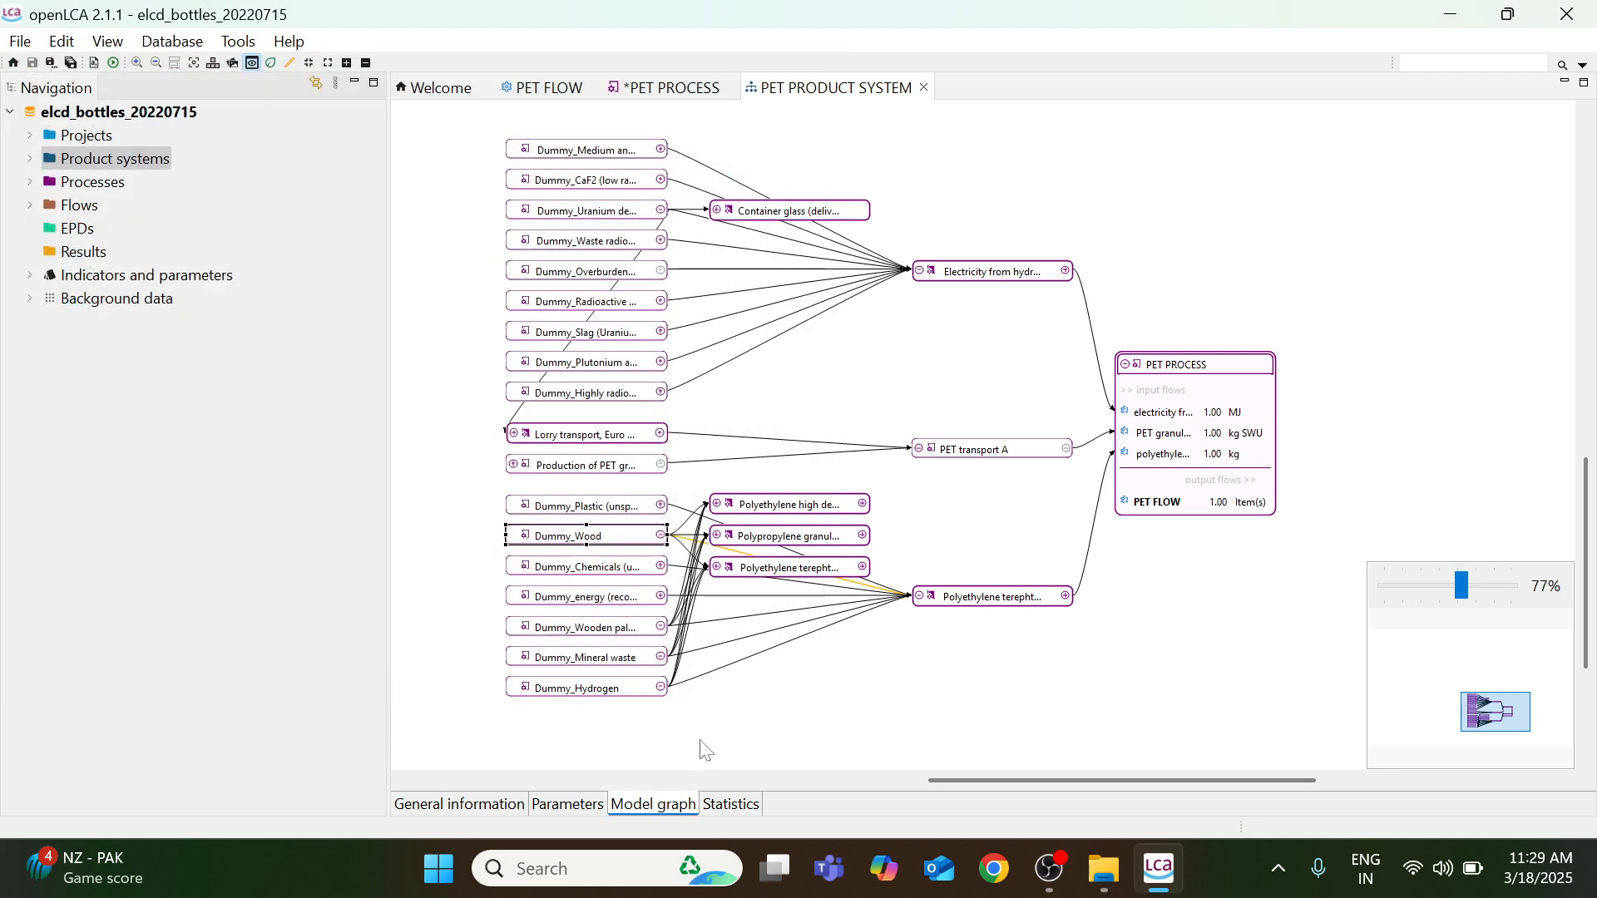
Calculate the product system with the CML-IA baseline impact assessment method, saving the unsaved referenced elements first.
{"action": "left_click", "coordinate": [480, 808]}
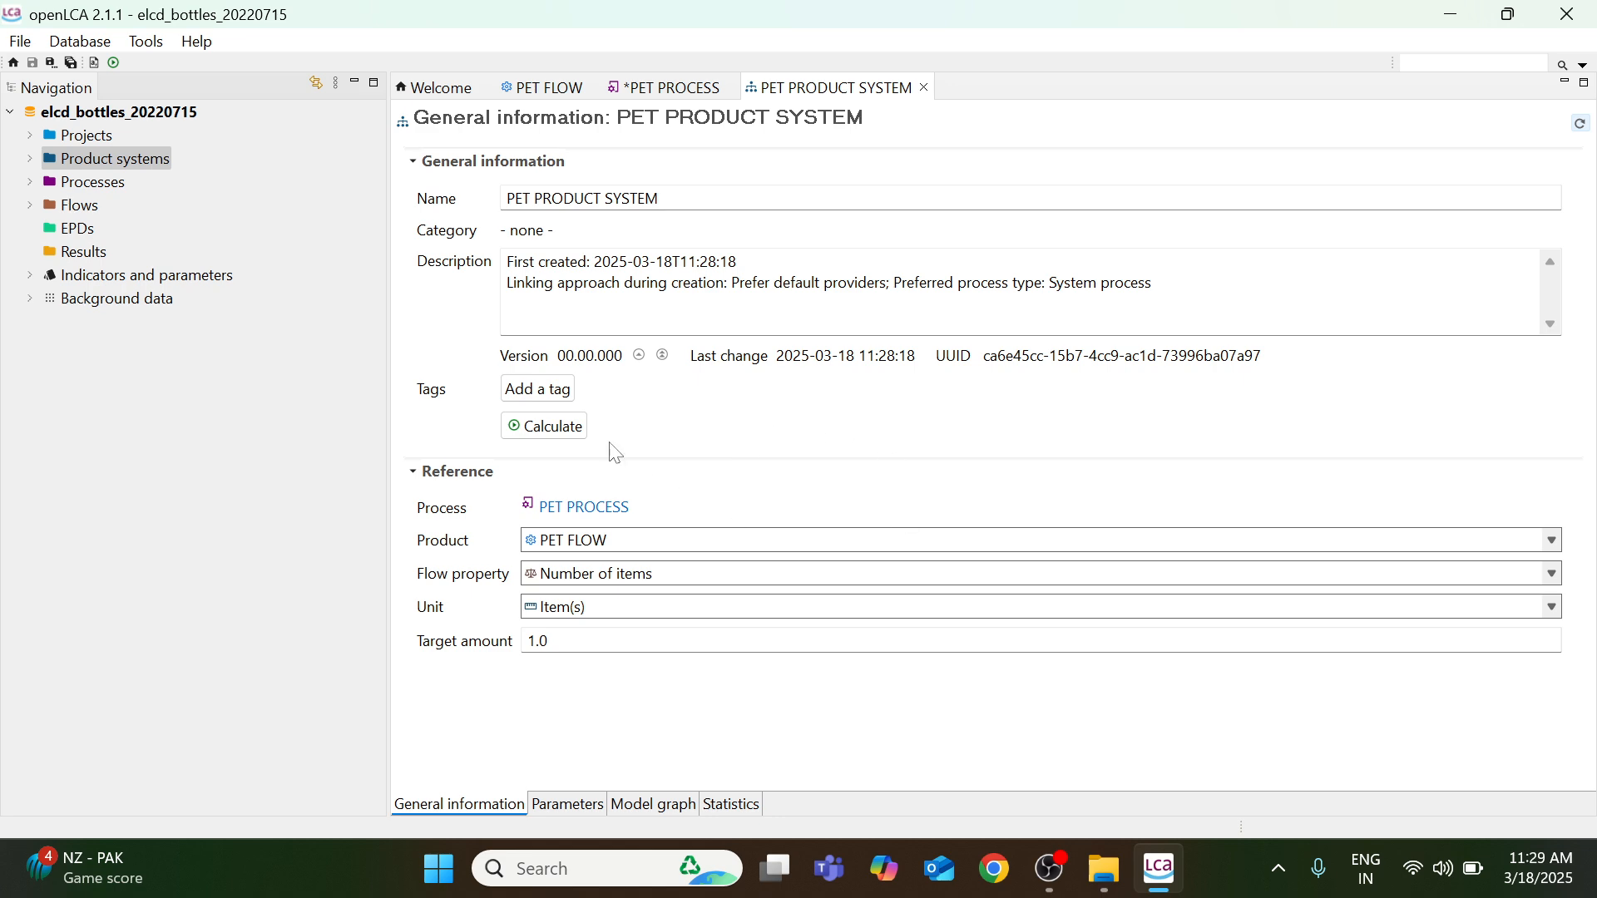
{"action": "left_click", "coordinate": [542, 426]}
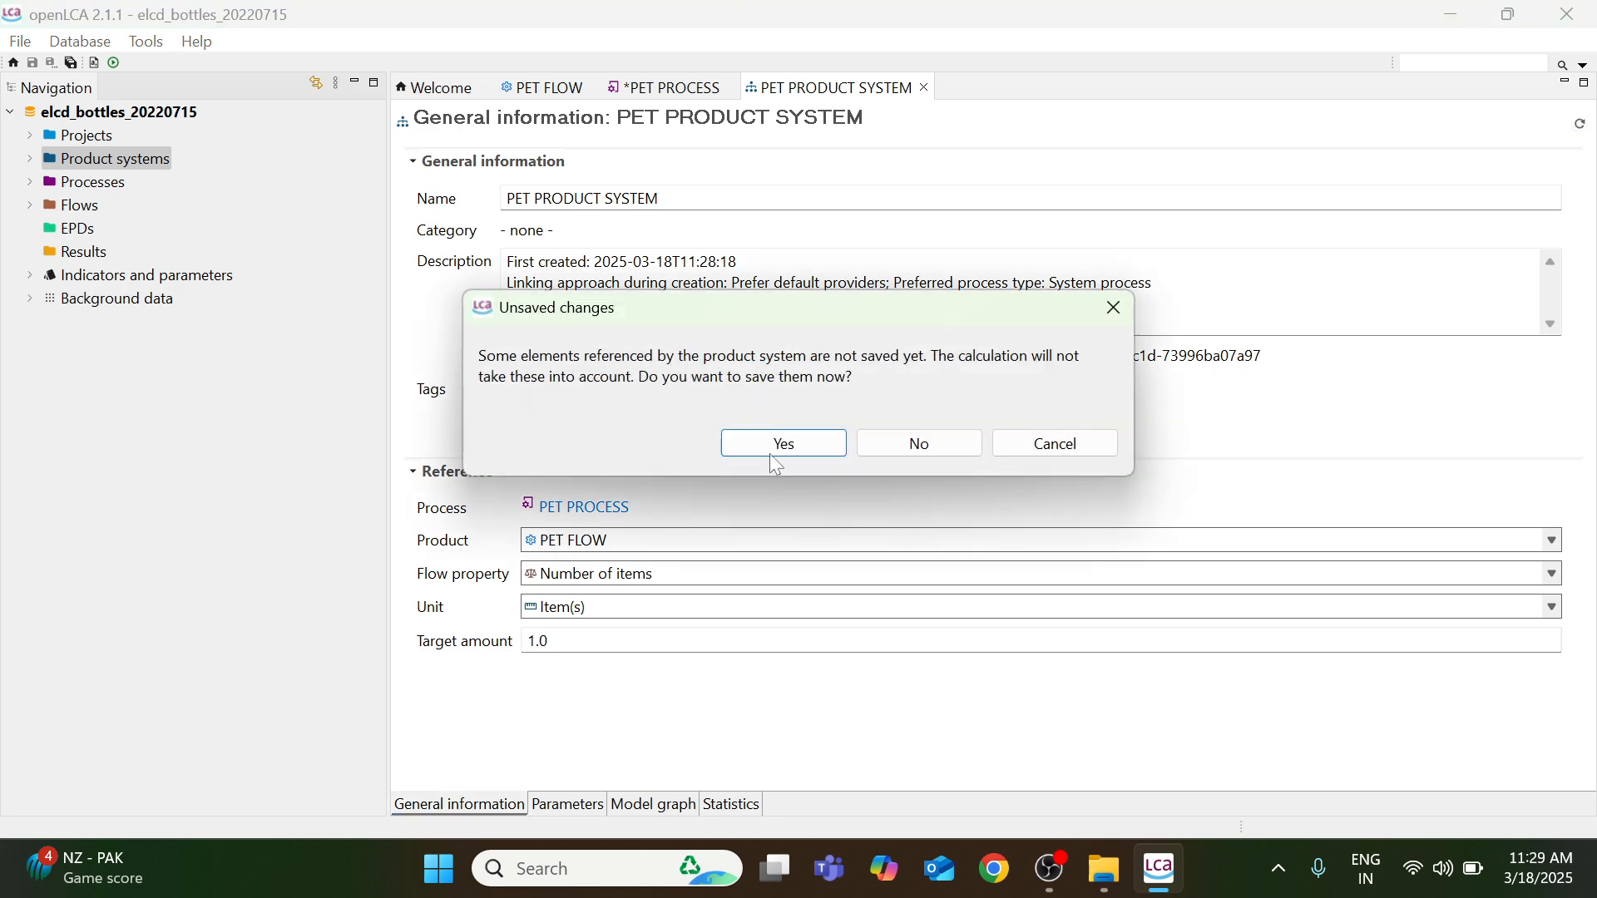
{"action": "left_click", "coordinate": [770, 443]}
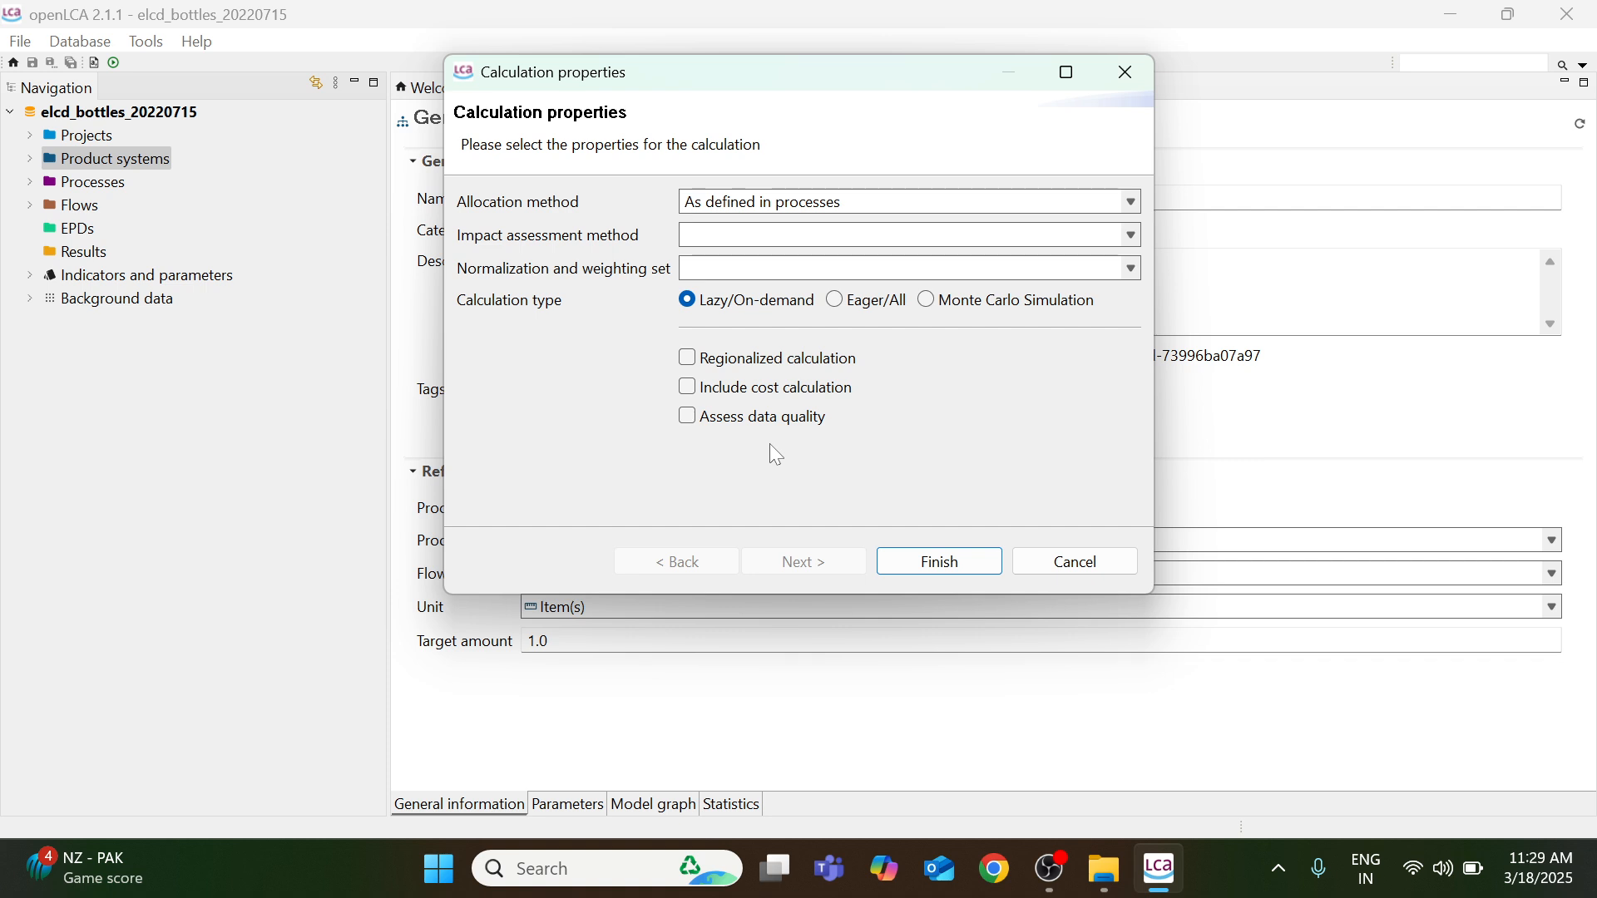
{"action": "left_click", "coordinate": [1131, 235]}
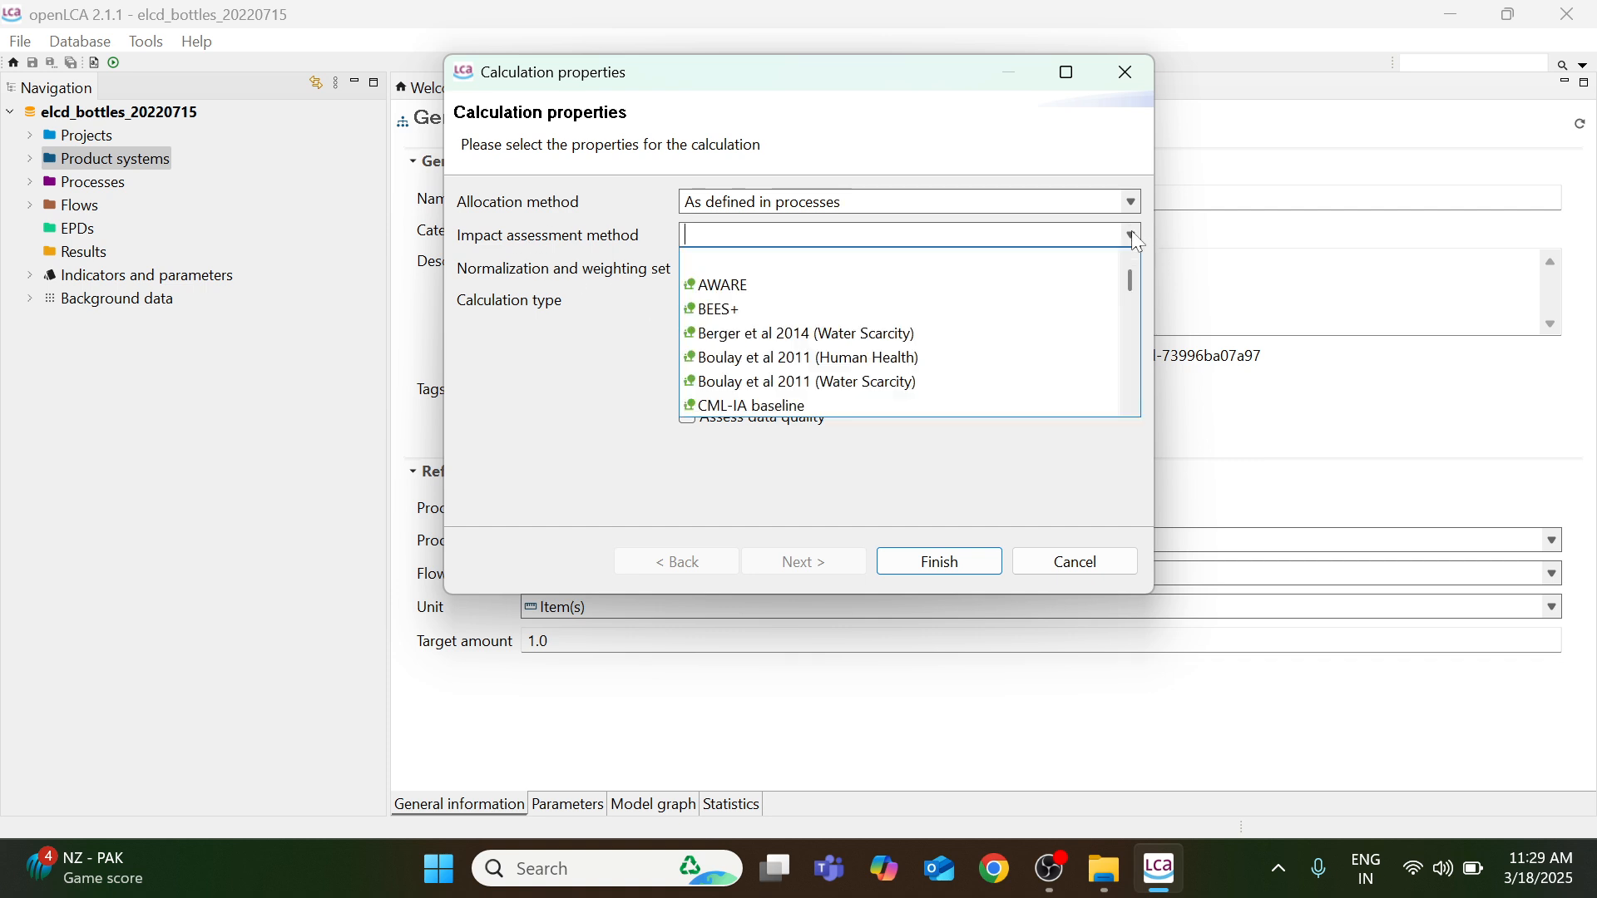
{"action": "left_click", "coordinate": [826, 408]}
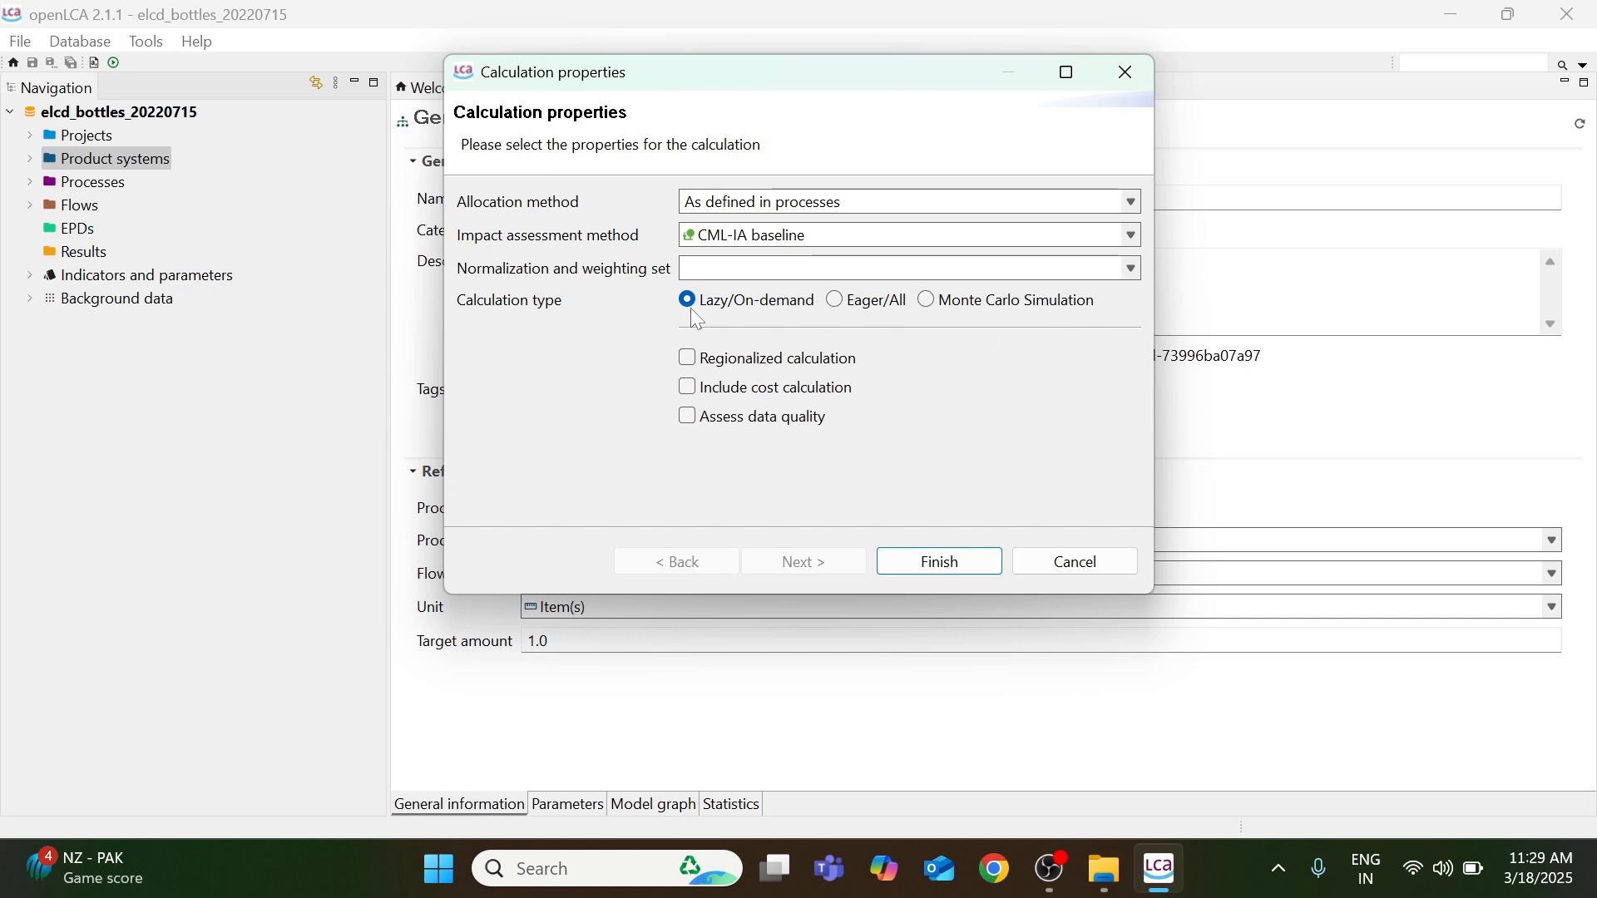
{"action": "left_click", "coordinate": [940, 569]}
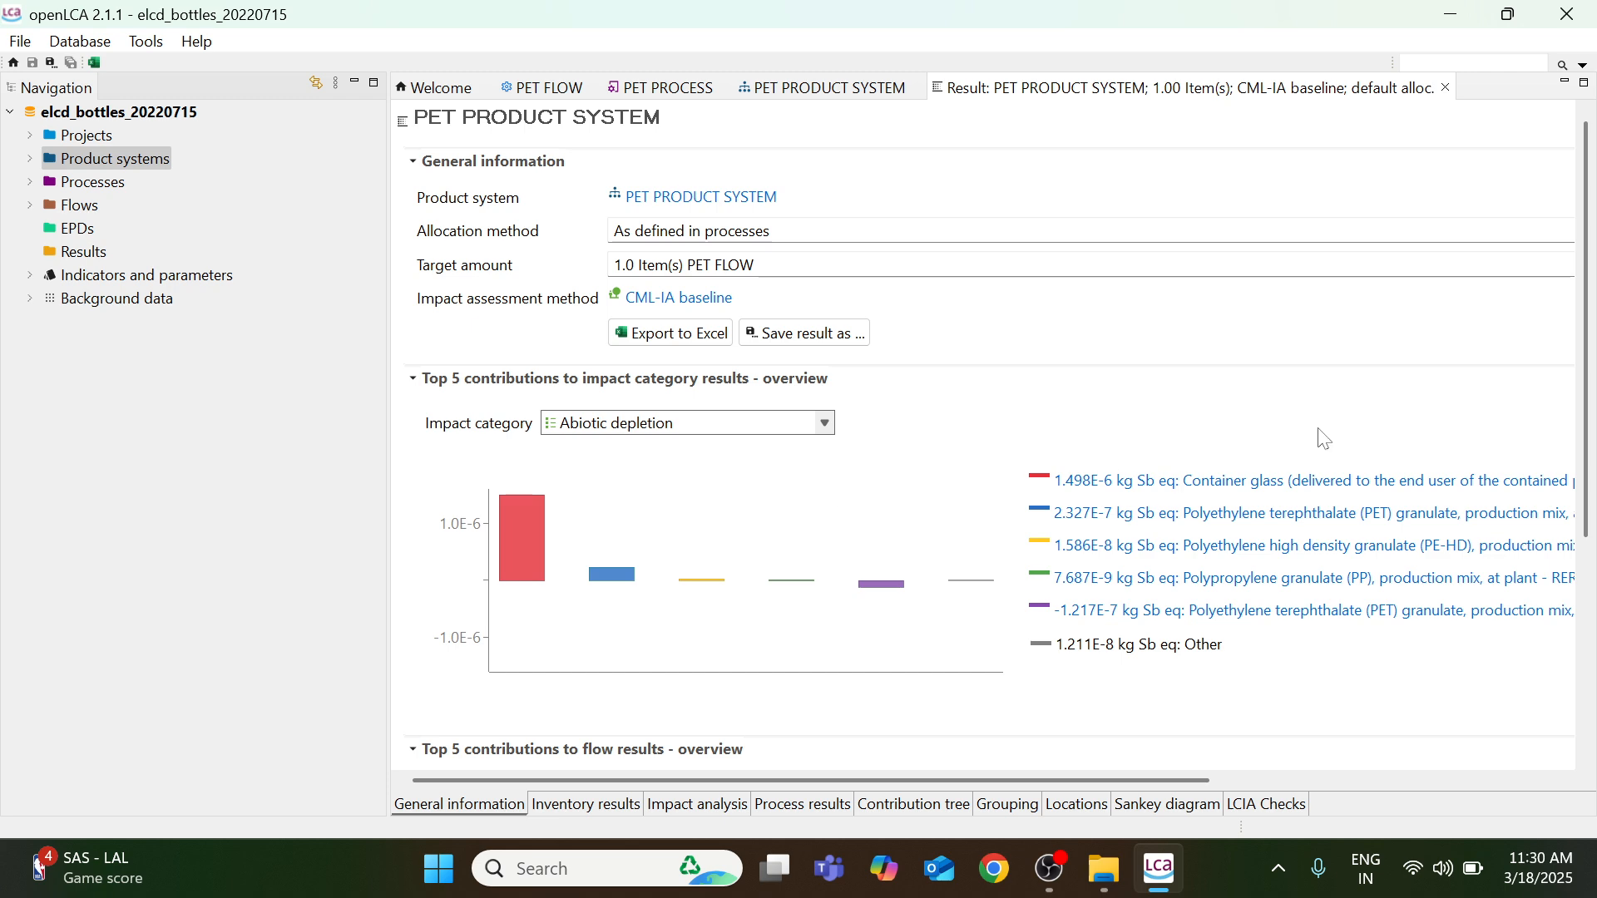
Review the result overview and show the top 5 contributions for the impact category Global warming (GWP100a).
{"action": "scroll", "coordinate": [1328, 440], "scroll_direction": "down", "scroll_amount": 5}
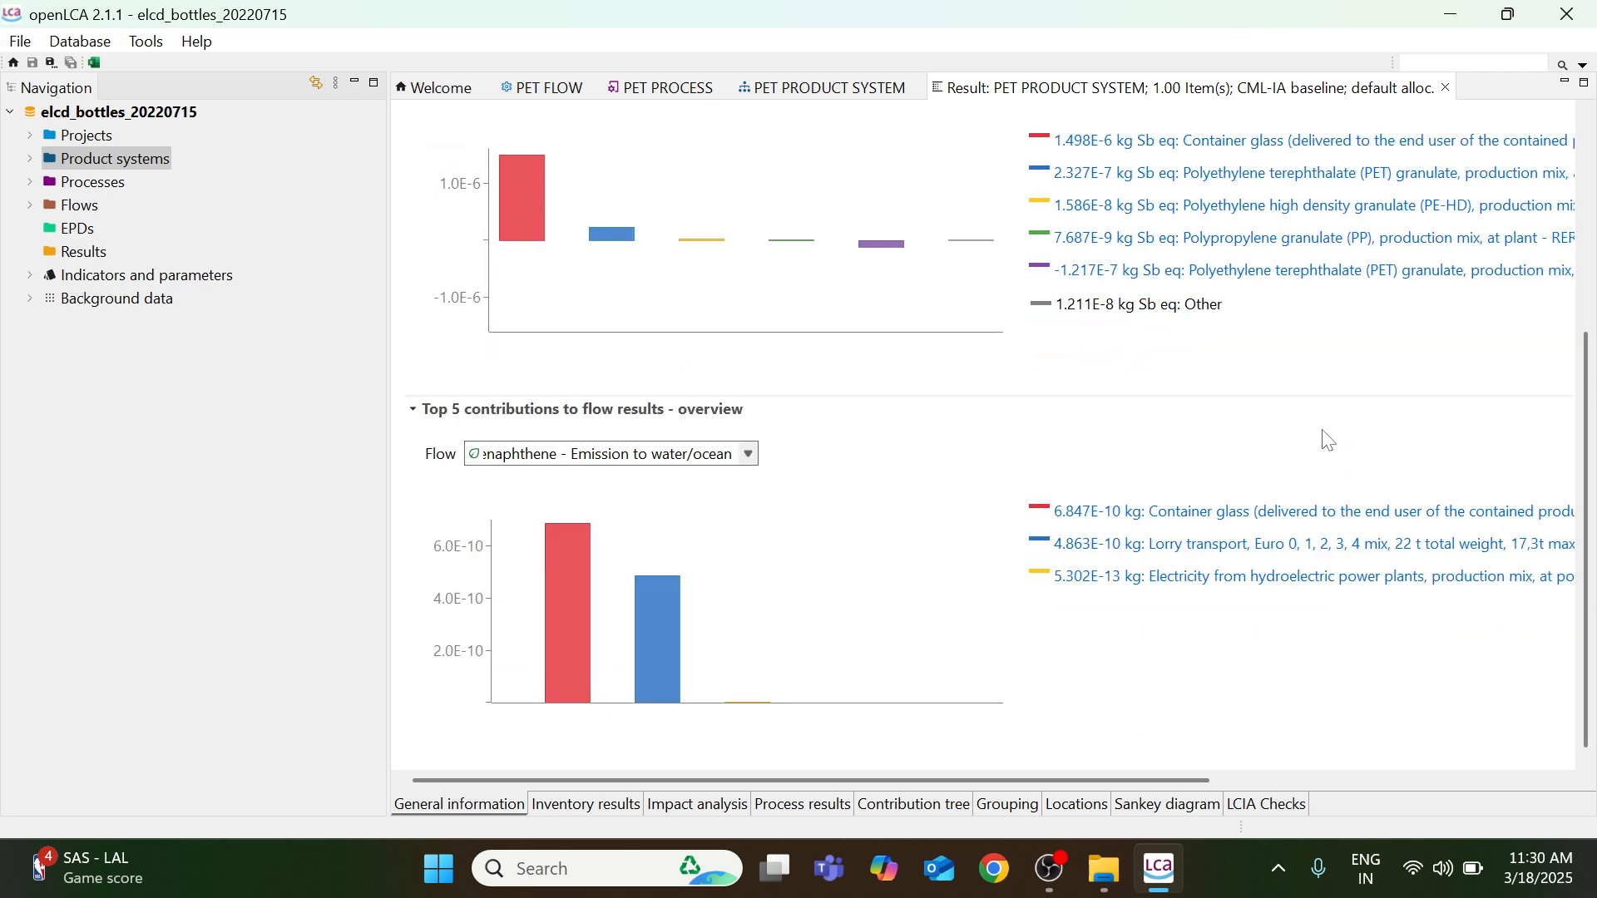
{"action": "scroll", "coordinate": [1329, 441], "scroll_direction": "up", "scroll_amount": 5}
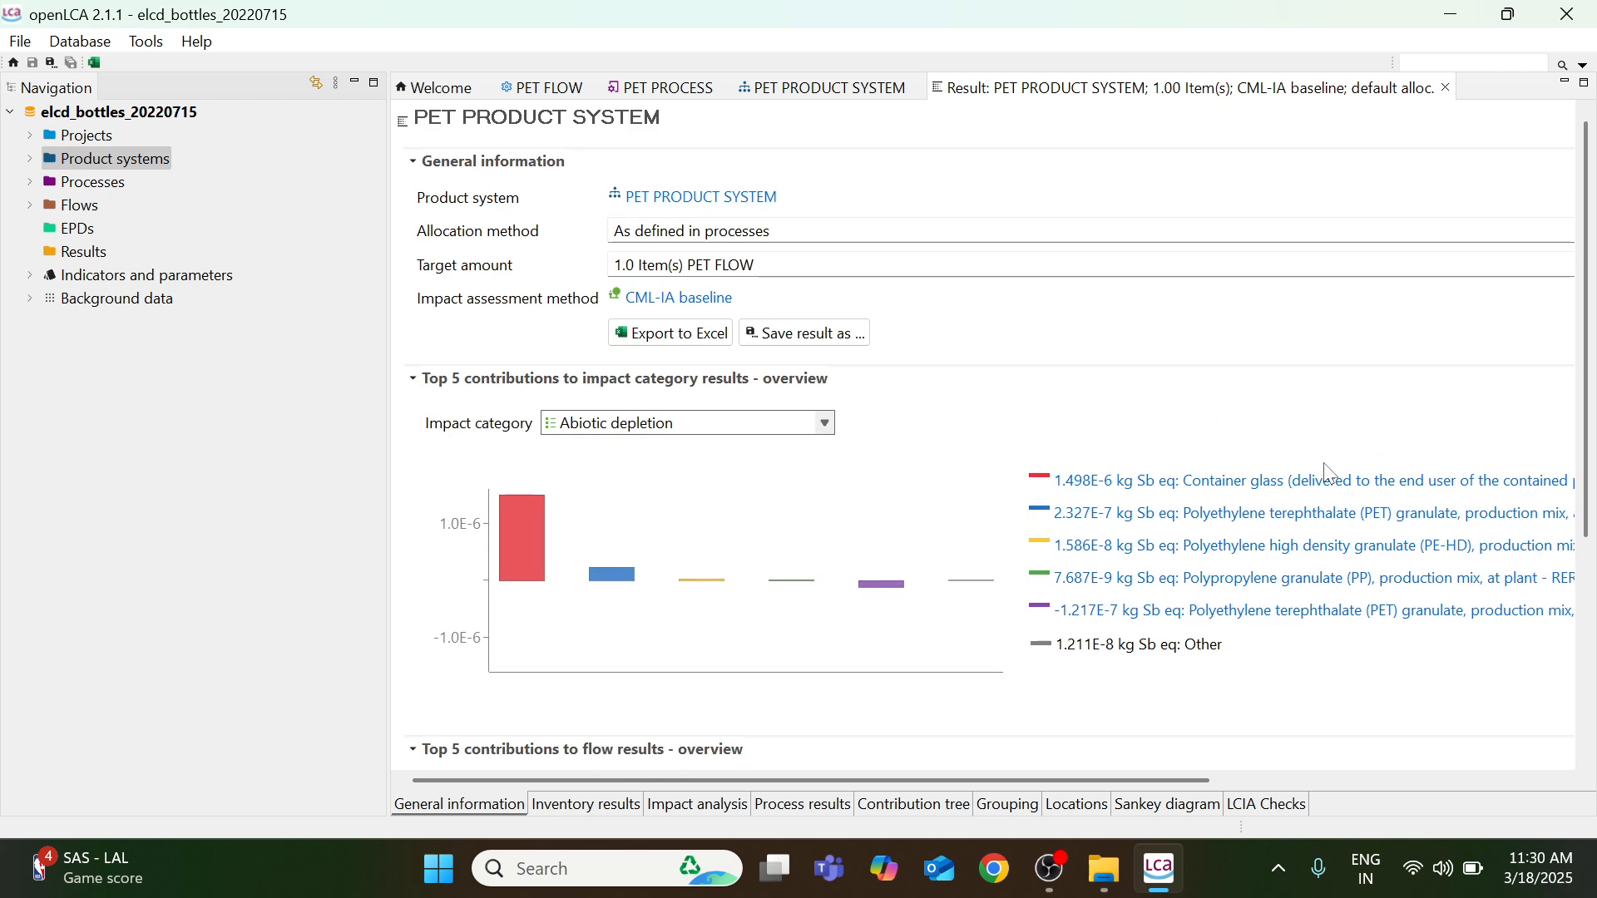
{"action": "left_click", "coordinate": [826, 424]}
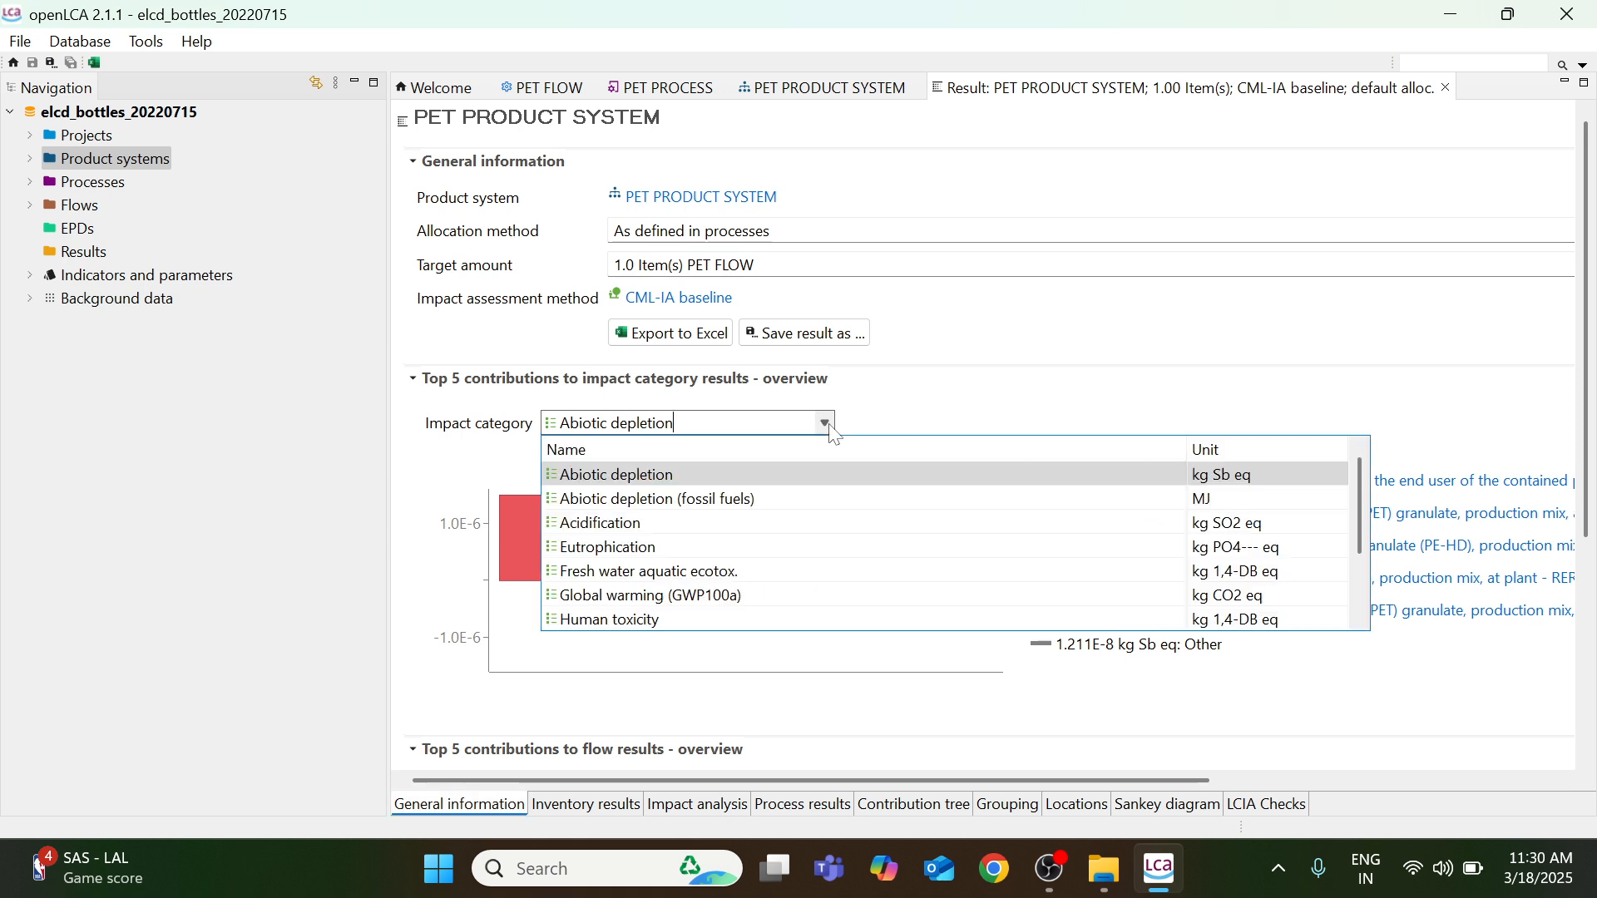
{"action": "left_click", "coordinate": [779, 597]}
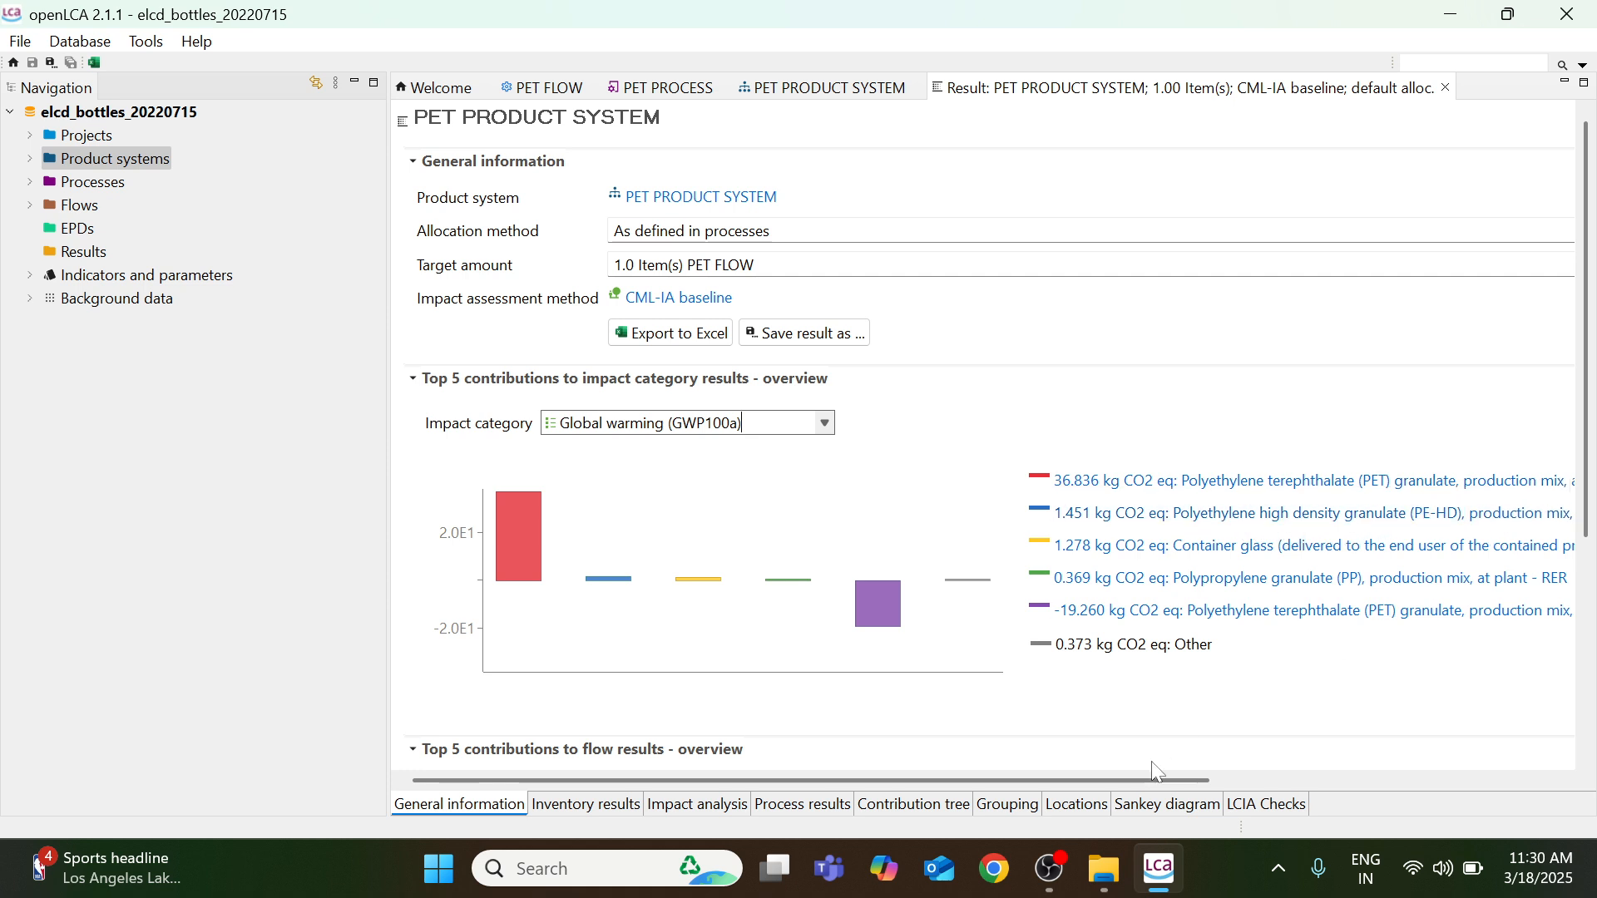
{"action": "left_click_drag", "start_coordinate": [1132, 782], "coordinate": [1000, 775]}
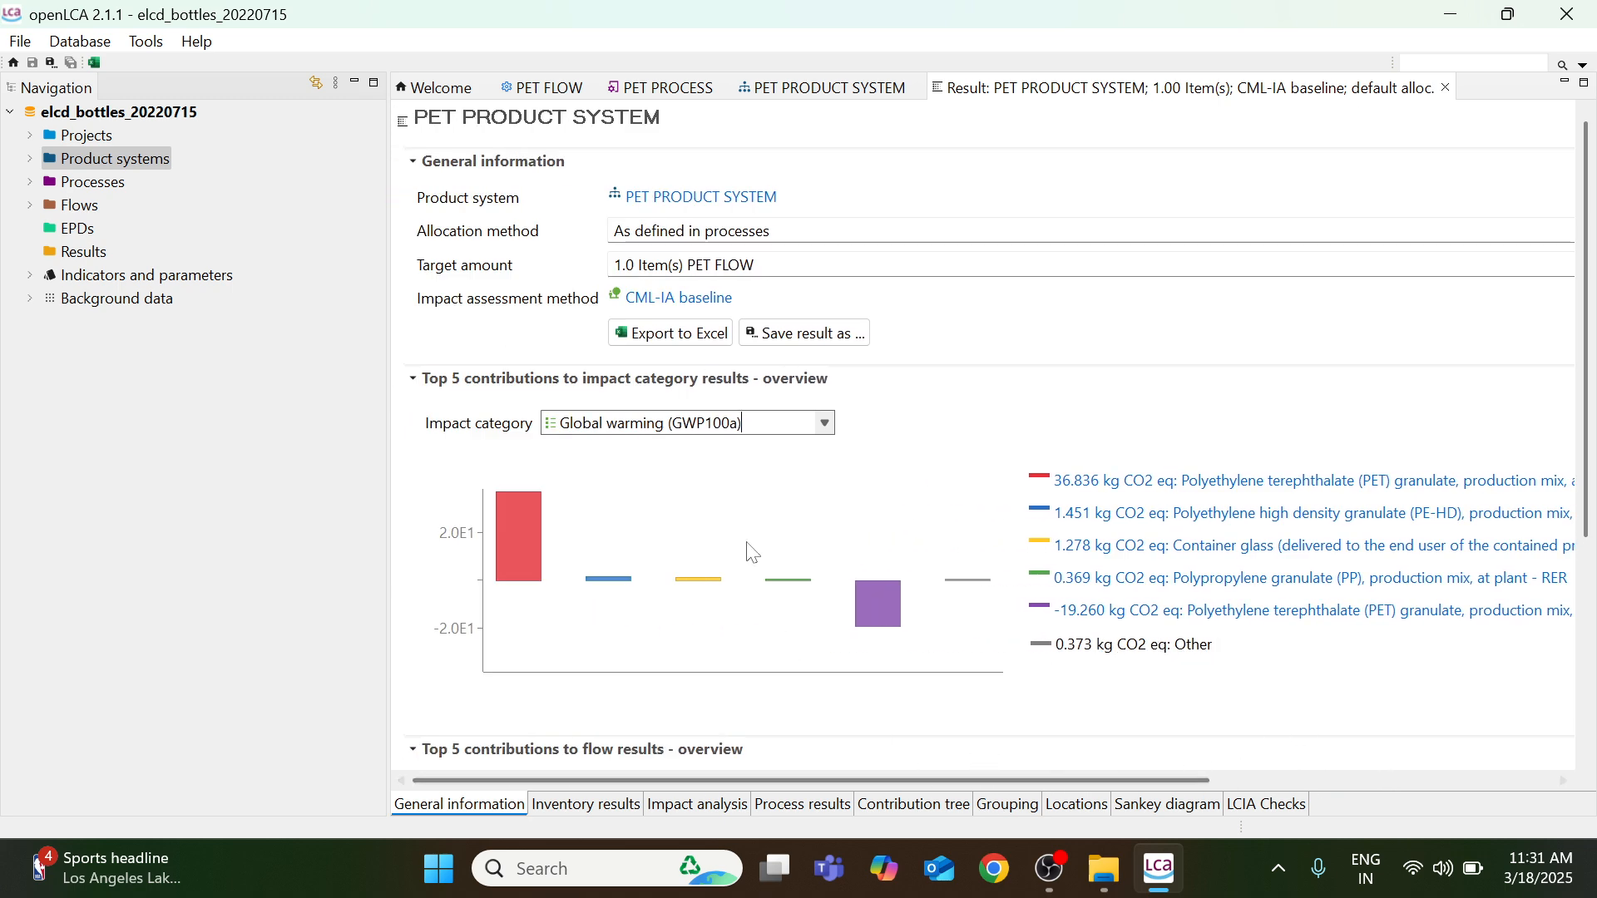
Show the top 5 contributions to flow results for the flow Air - Resource/in air.
{"action": "scroll", "coordinate": [784, 553], "scroll_direction": "down", "scroll_amount": 5}
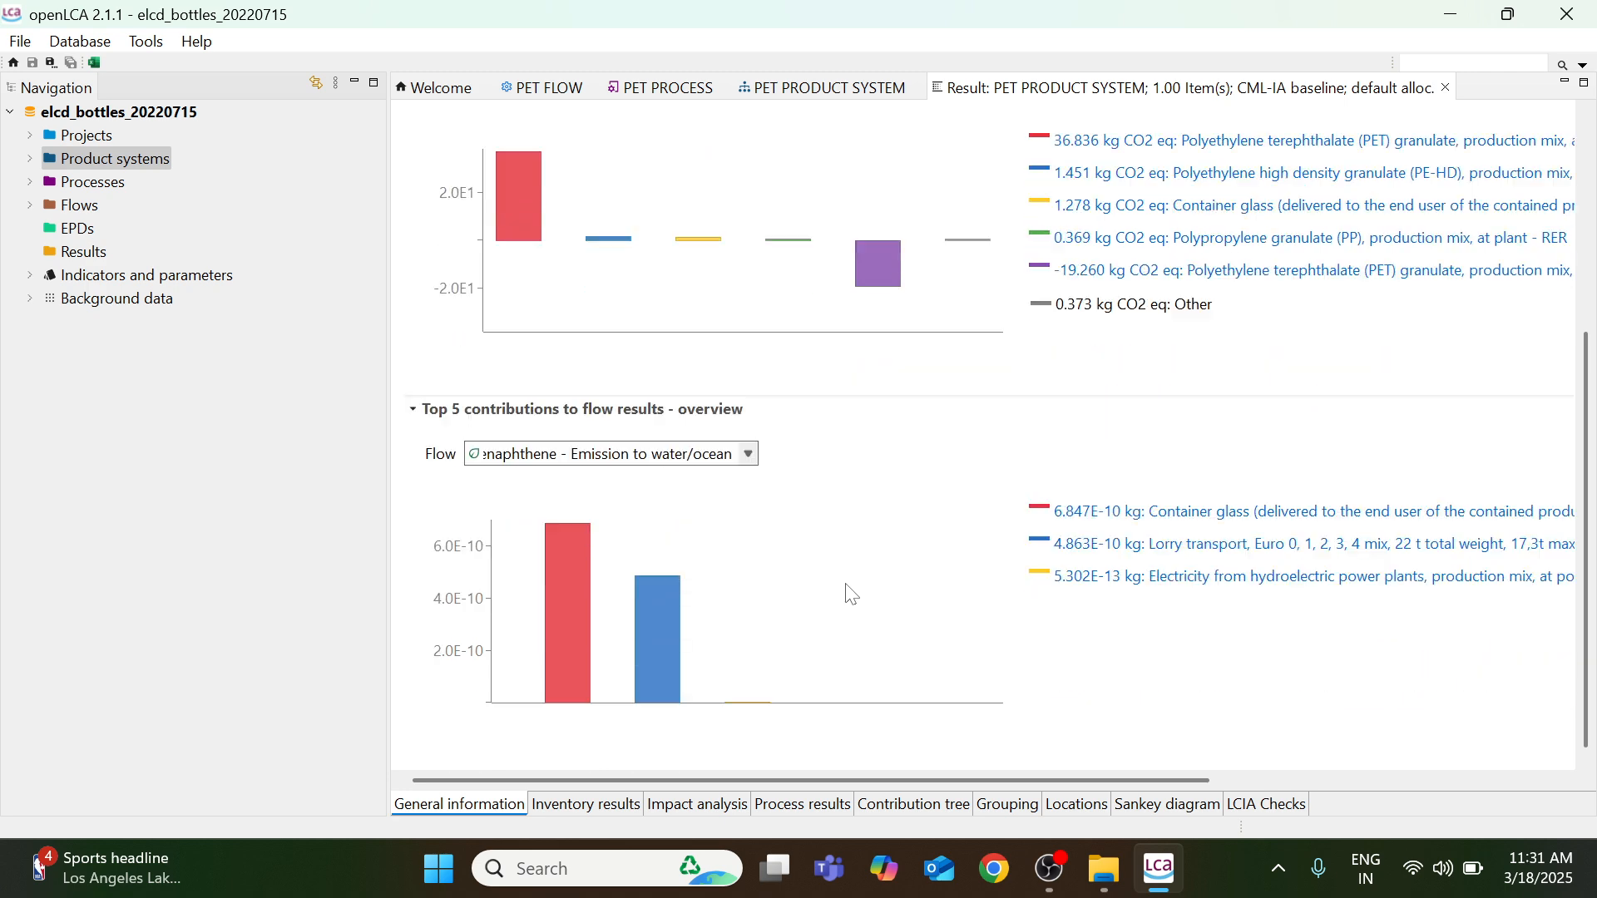
{"action": "left_click", "coordinate": [749, 455]}
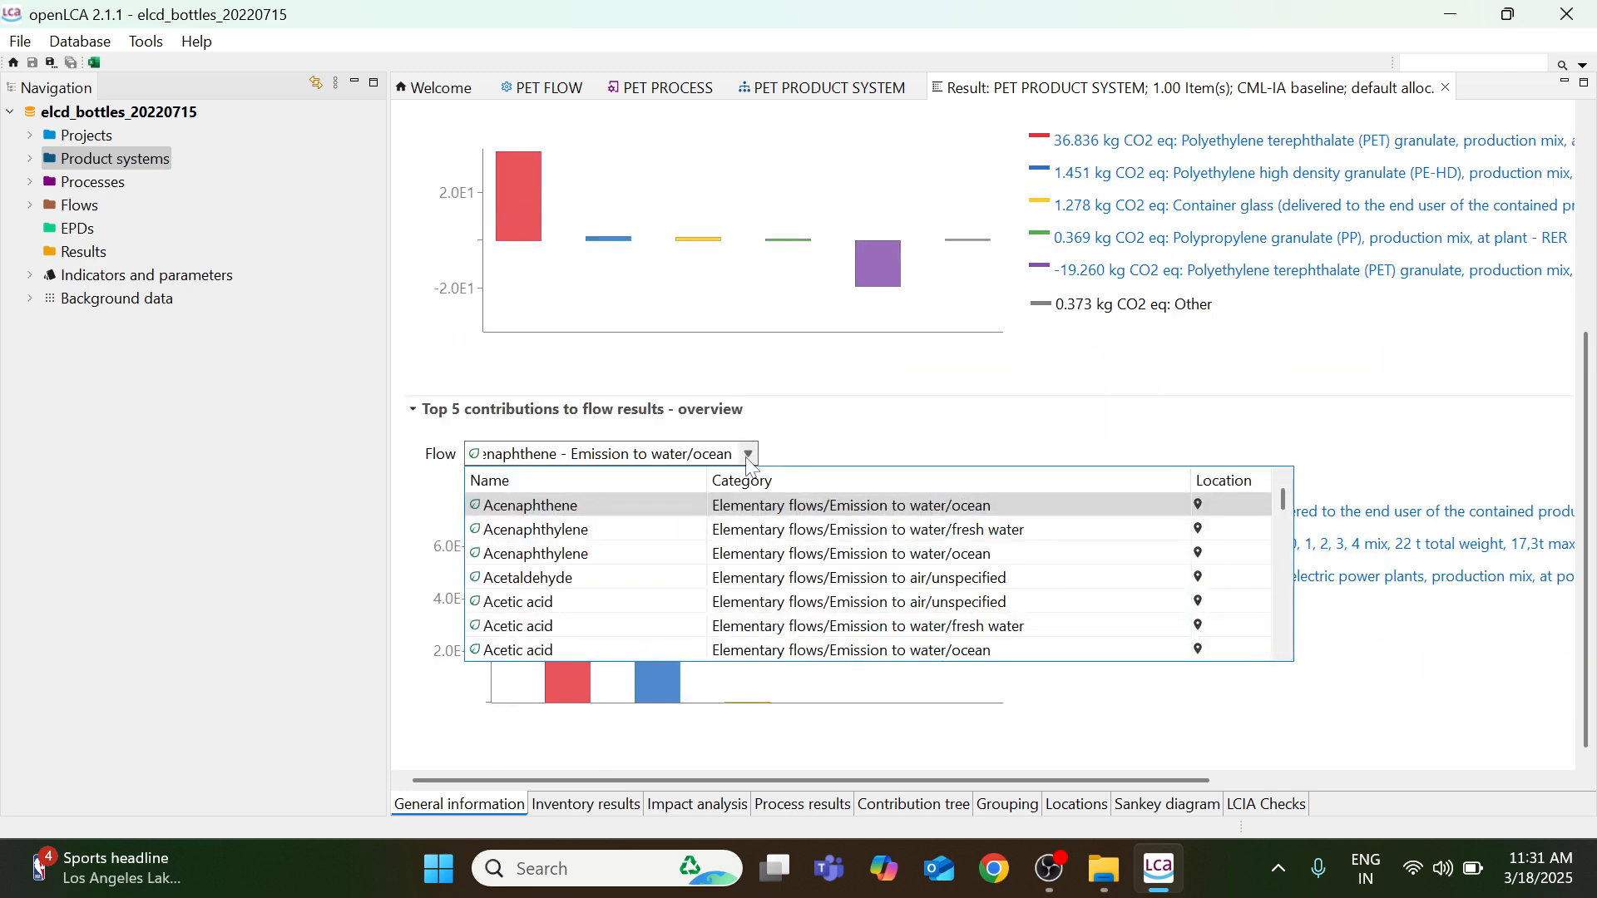
{"action": "scroll", "coordinate": [665, 590], "scroll_direction": "down", "scroll_amount": 8}
{"action": "scroll", "coordinate": [626, 591], "scroll_direction": "up", "scroll_amount": 5}
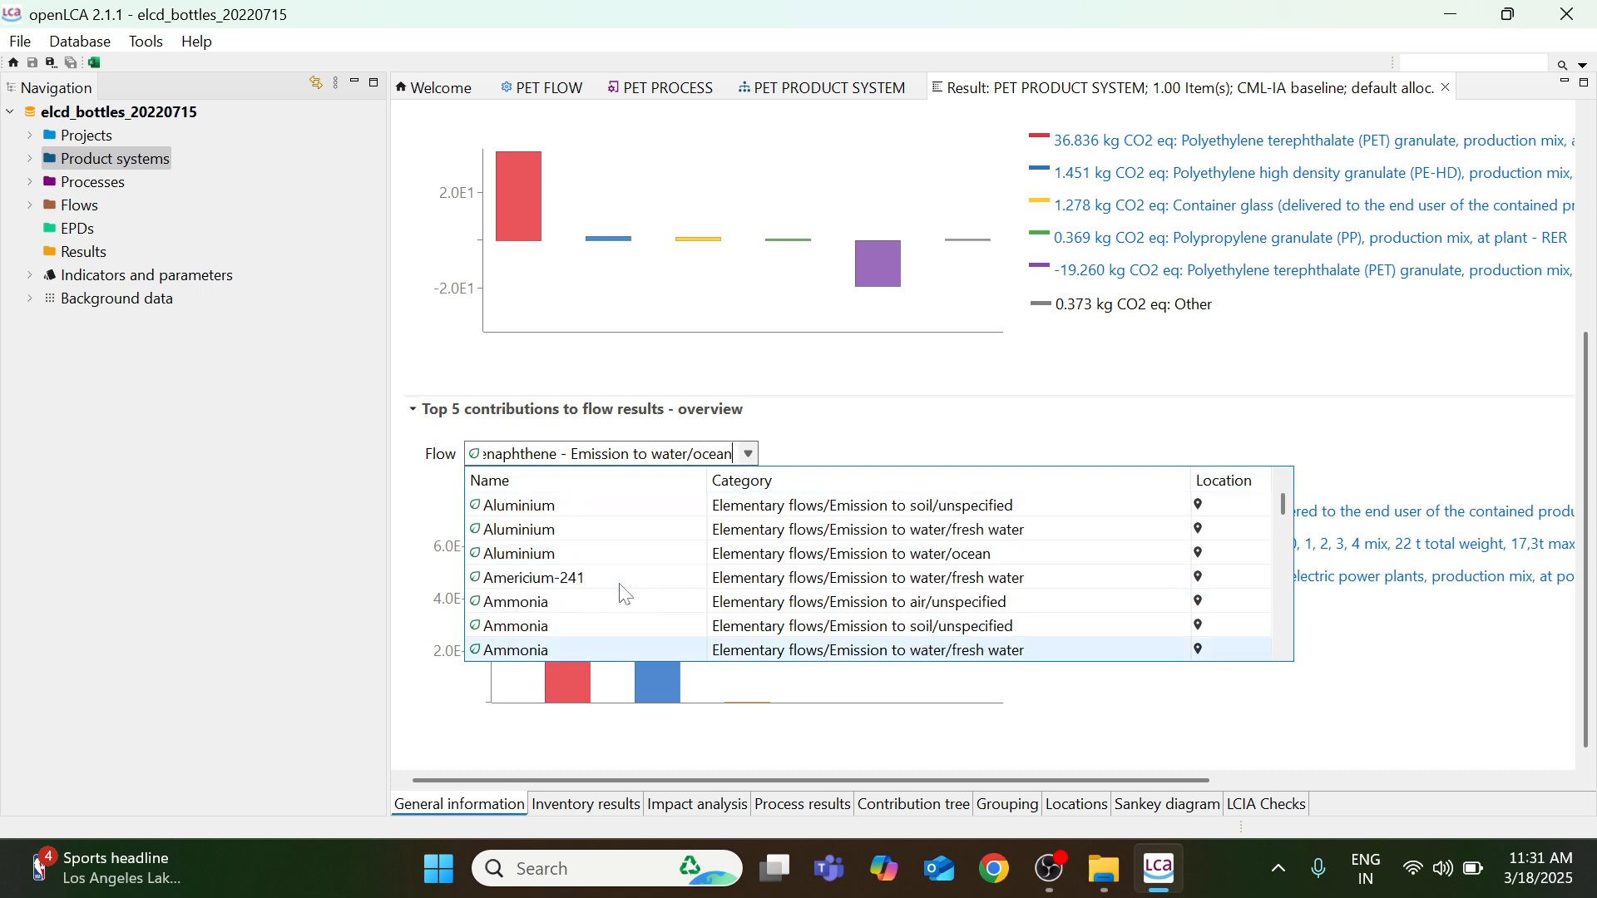
{"action": "left_click", "coordinate": [545, 533]}
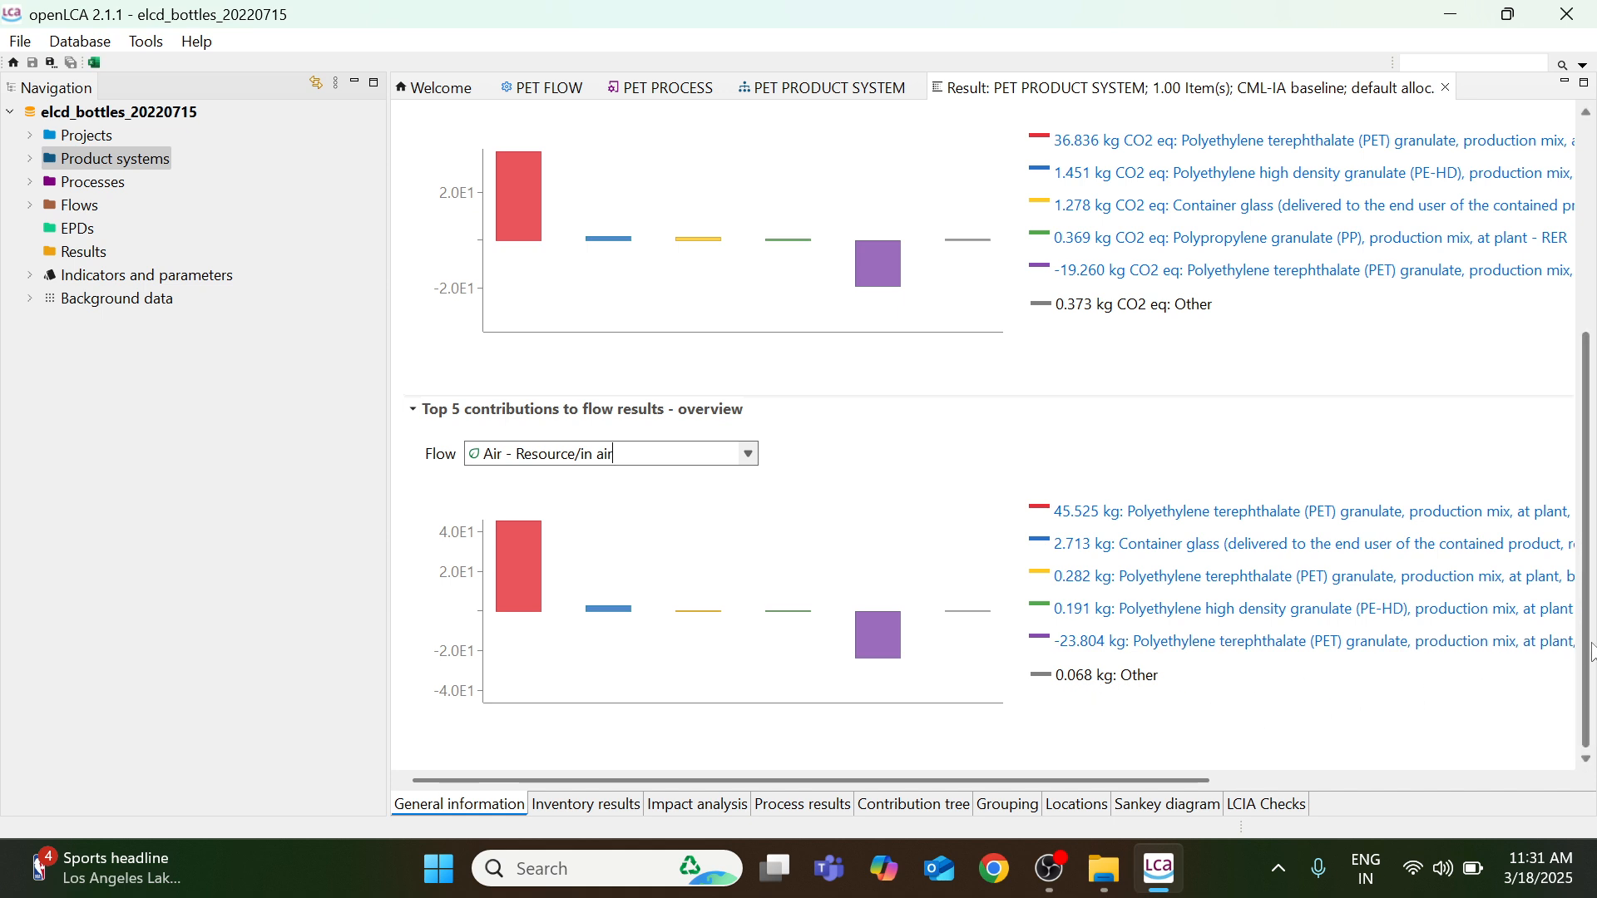
Examine the inventory results, expanding the processes contributing to the Air input and reviewing the outputs and total requirements.
{"action": "left_click", "coordinate": [617, 802]}
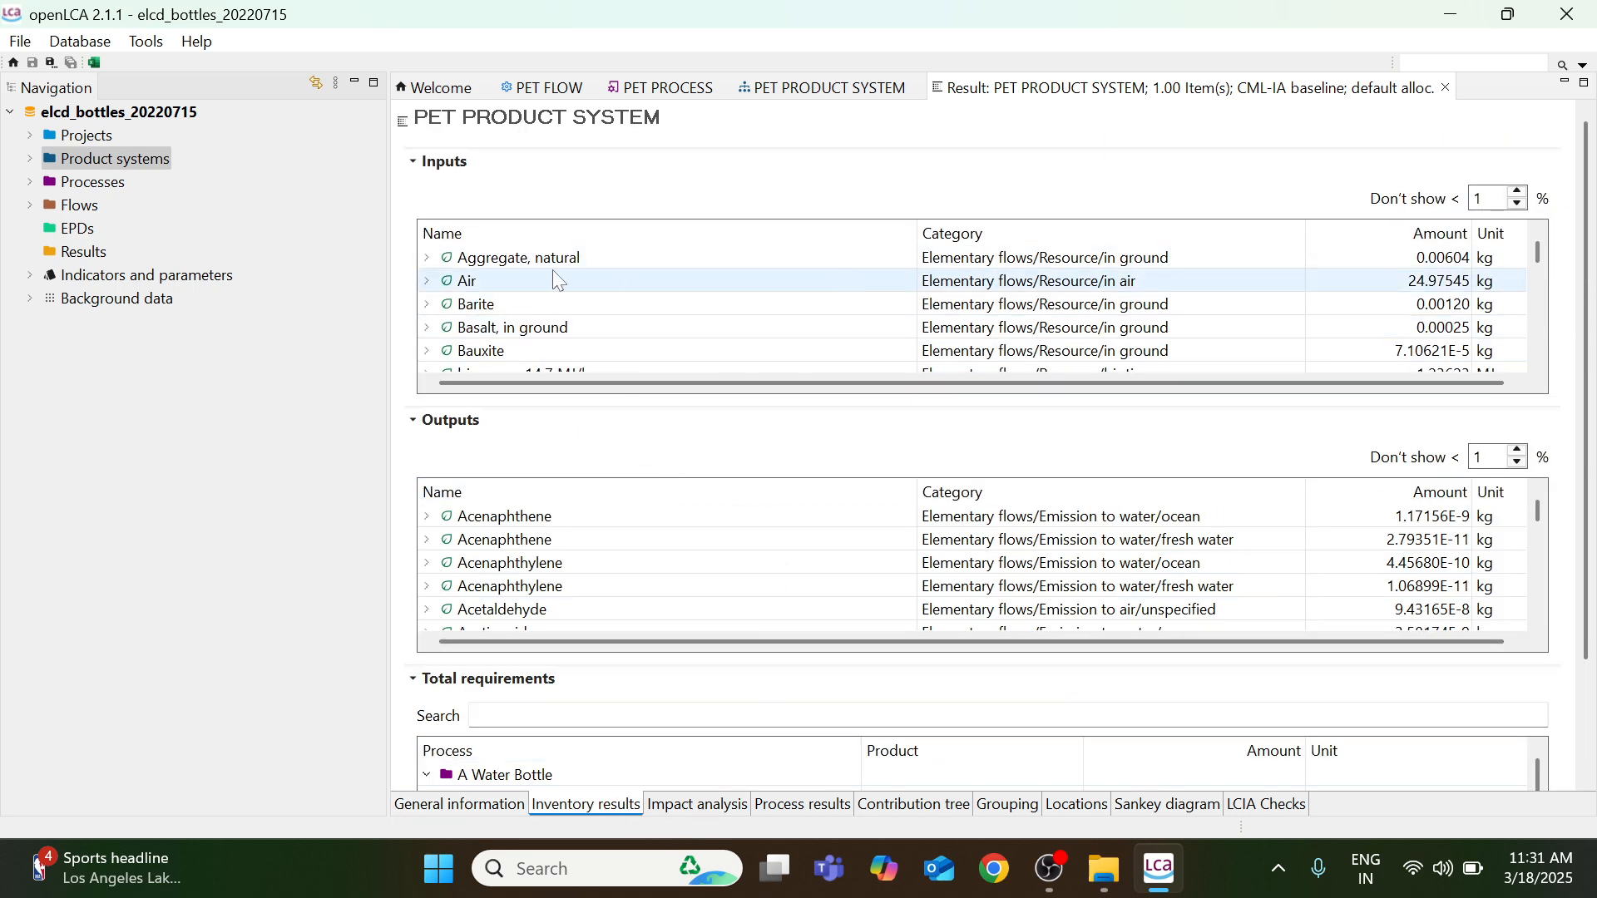
{"action": "left_click", "coordinate": [428, 282]}
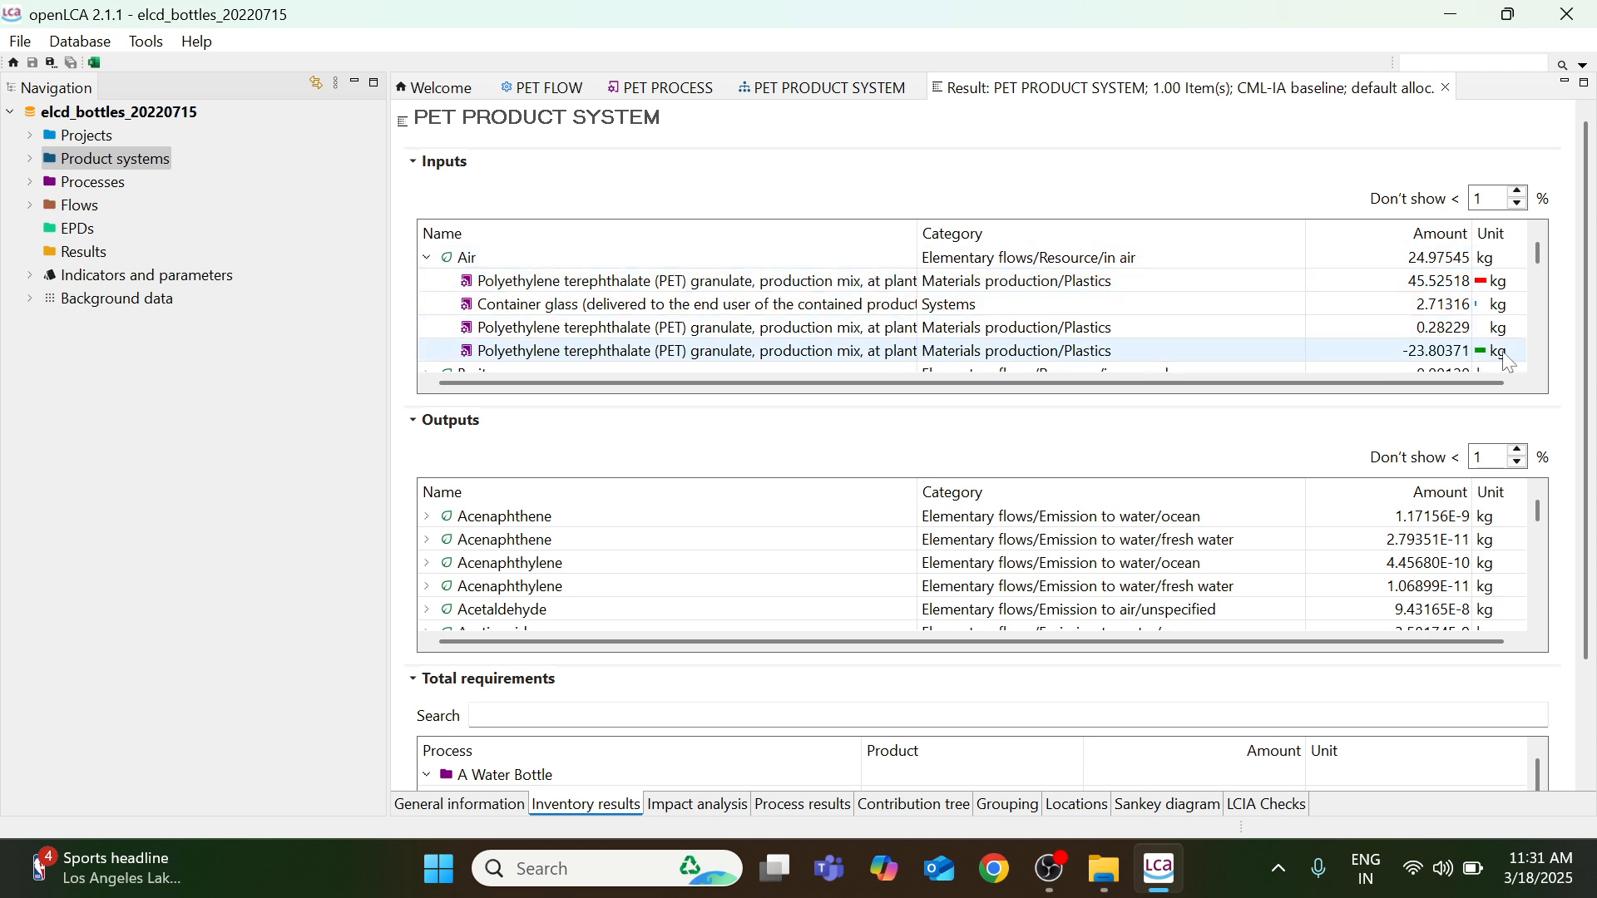
{"action": "scroll", "coordinate": [1591, 276], "scroll_direction": "down", "scroll_amount": 3}
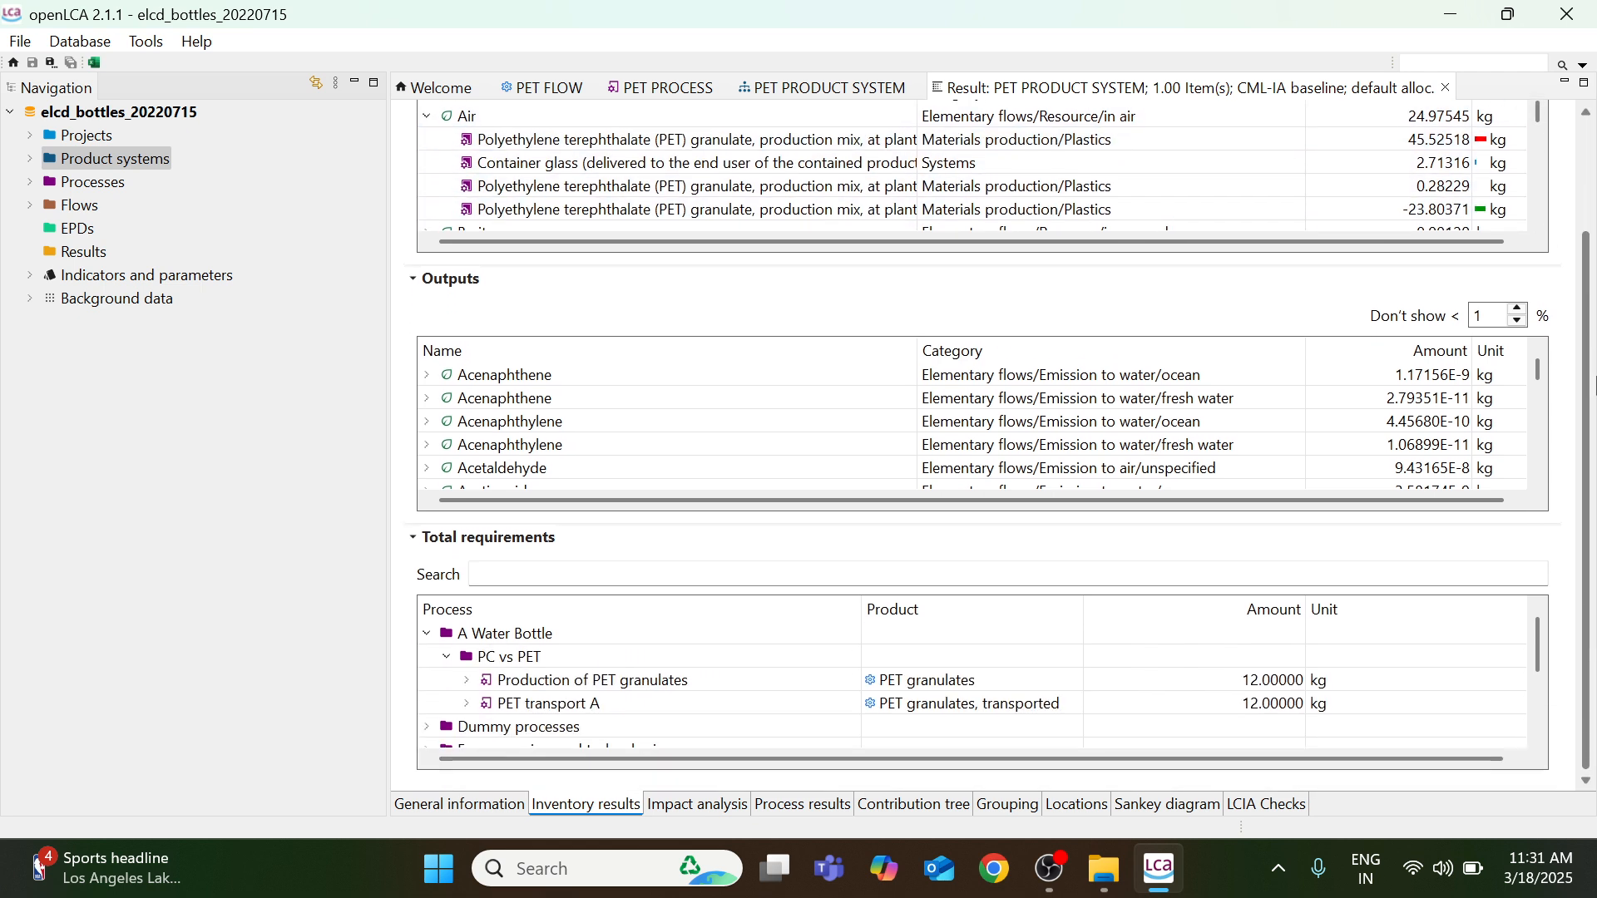
Examine the CML-IA baseline impact analysis and expand the flows contributing to Human toxicity.
{"action": "left_click", "coordinate": [691, 805]}
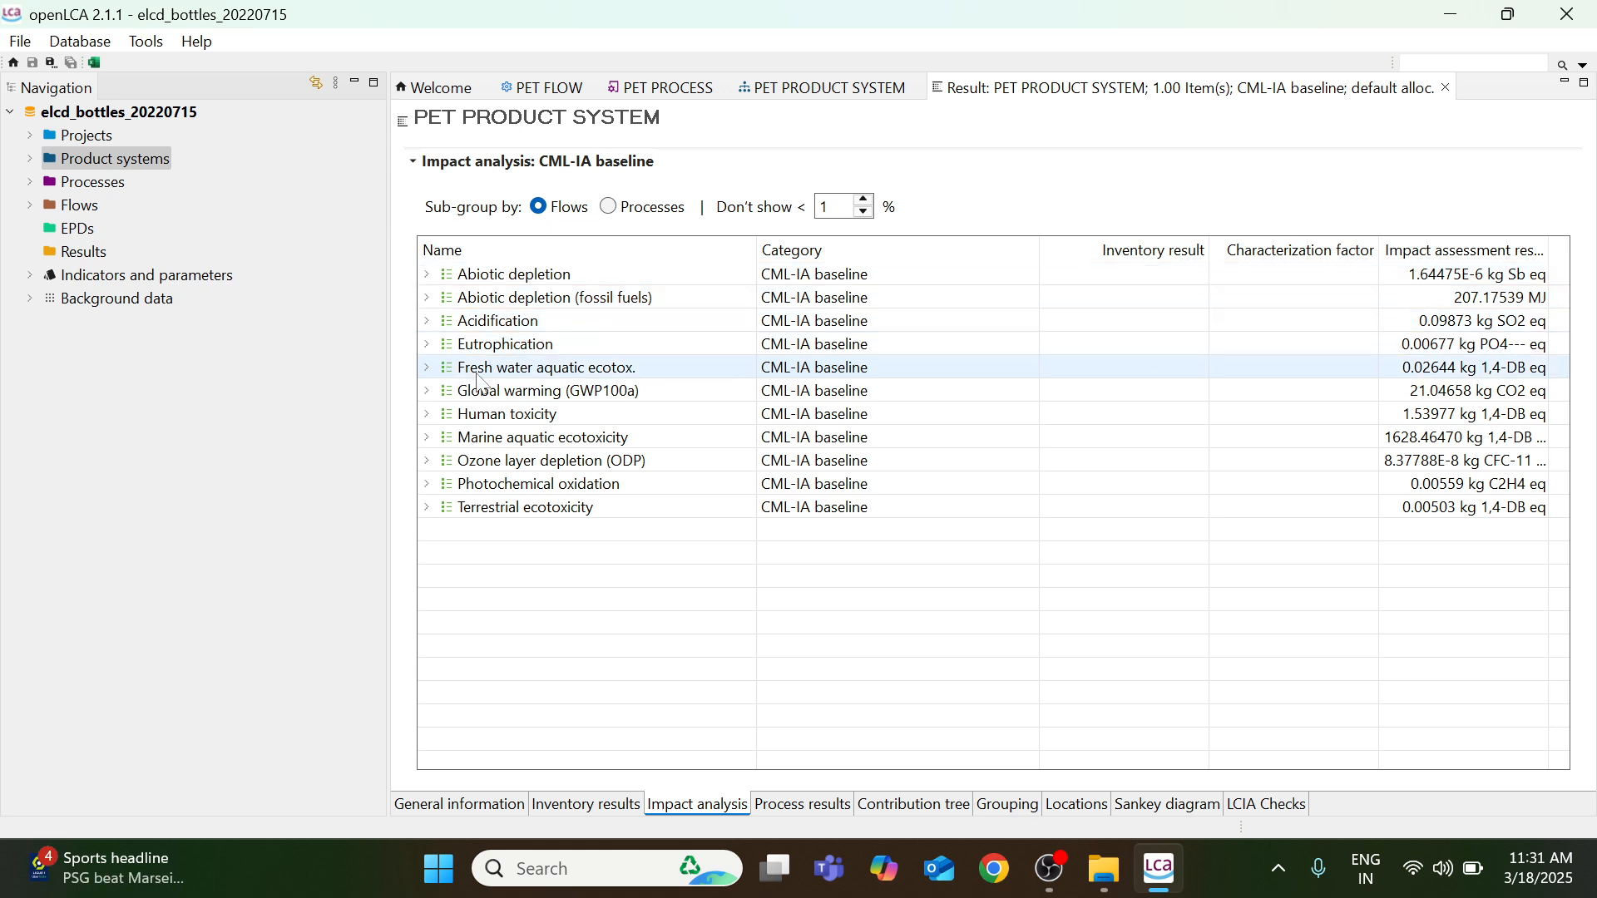
{"action": "left_click", "coordinate": [429, 415]}
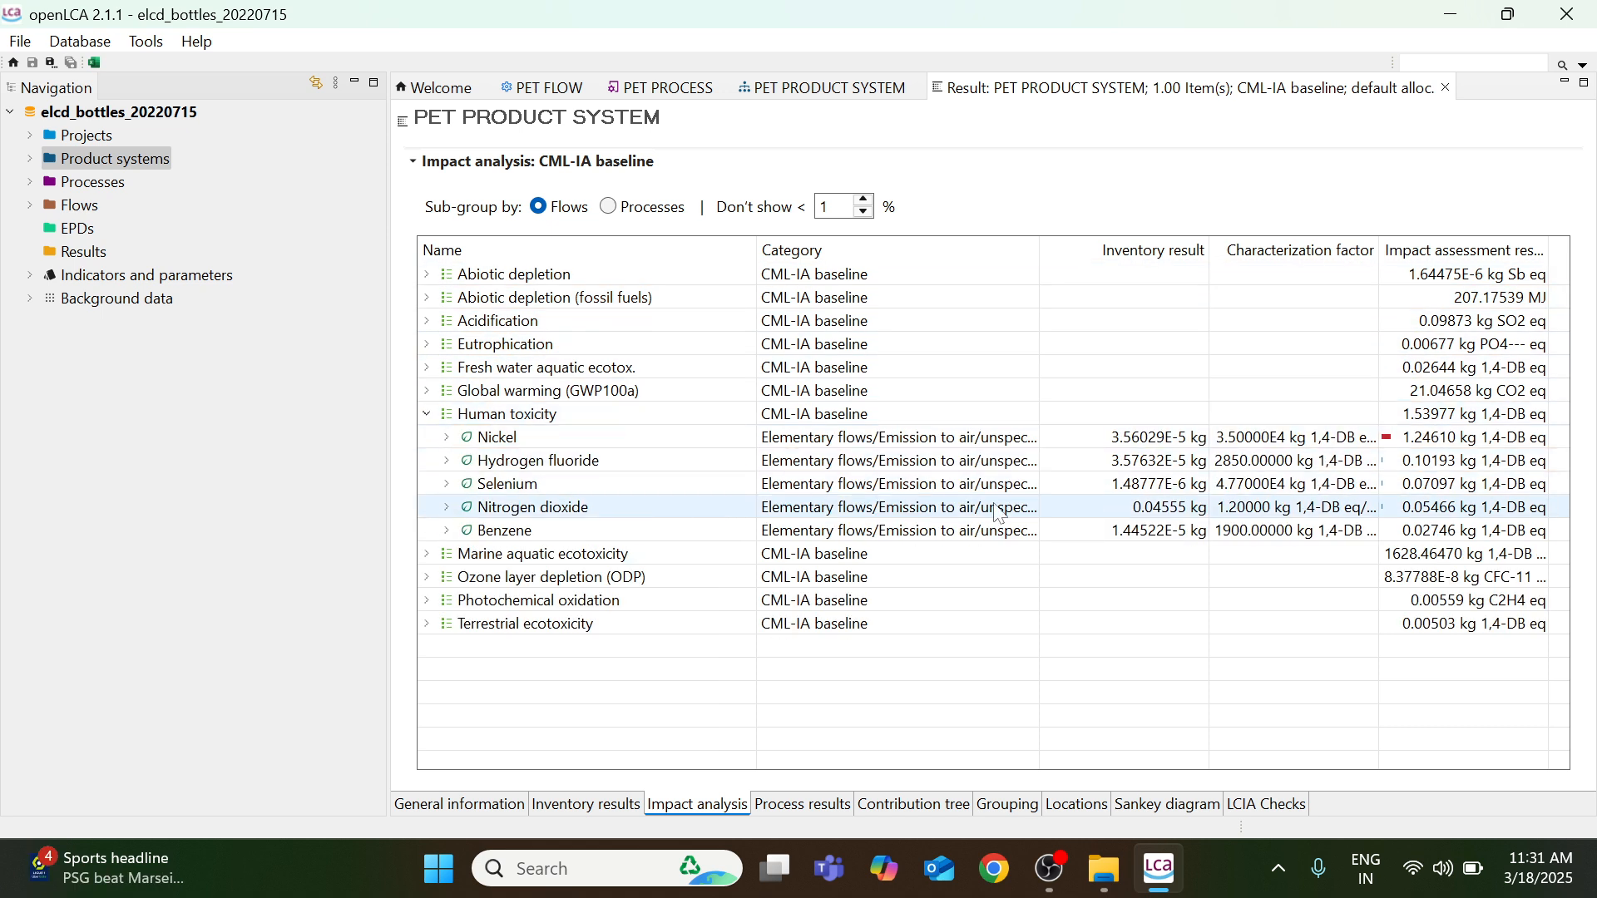
{"action": "left_click", "coordinate": [437, 417]}
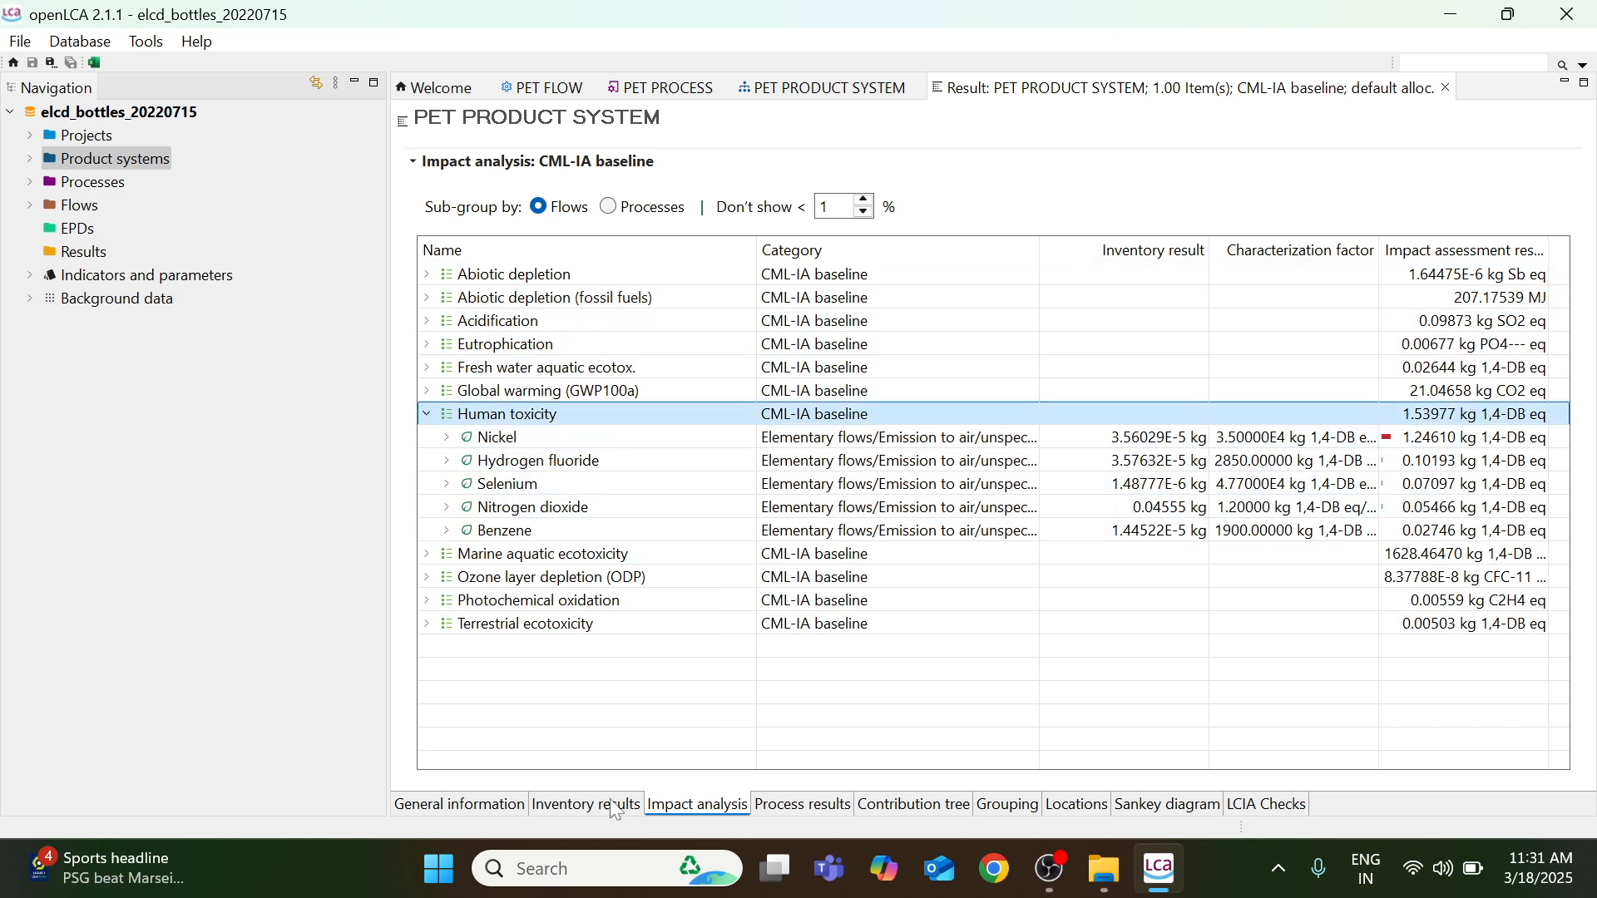
Review the process results, contribution tree, grouping and locations of the calculated product system.
{"action": "left_click", "coordinate": [820, 803]}
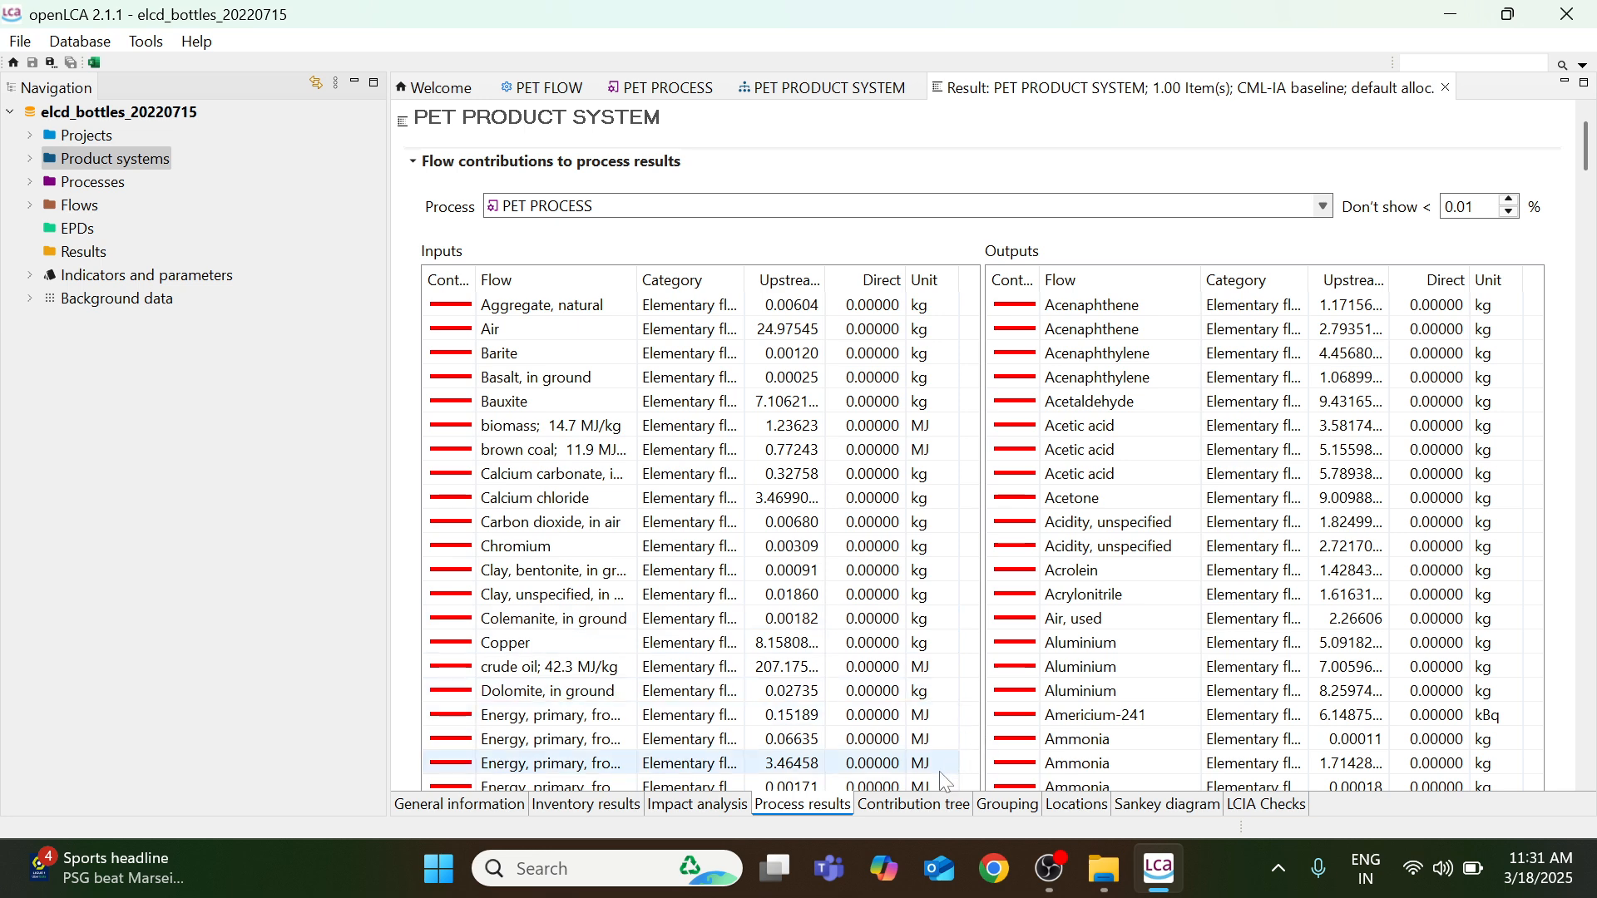
{"action": "left_click", "coordinate": [924, 811]}
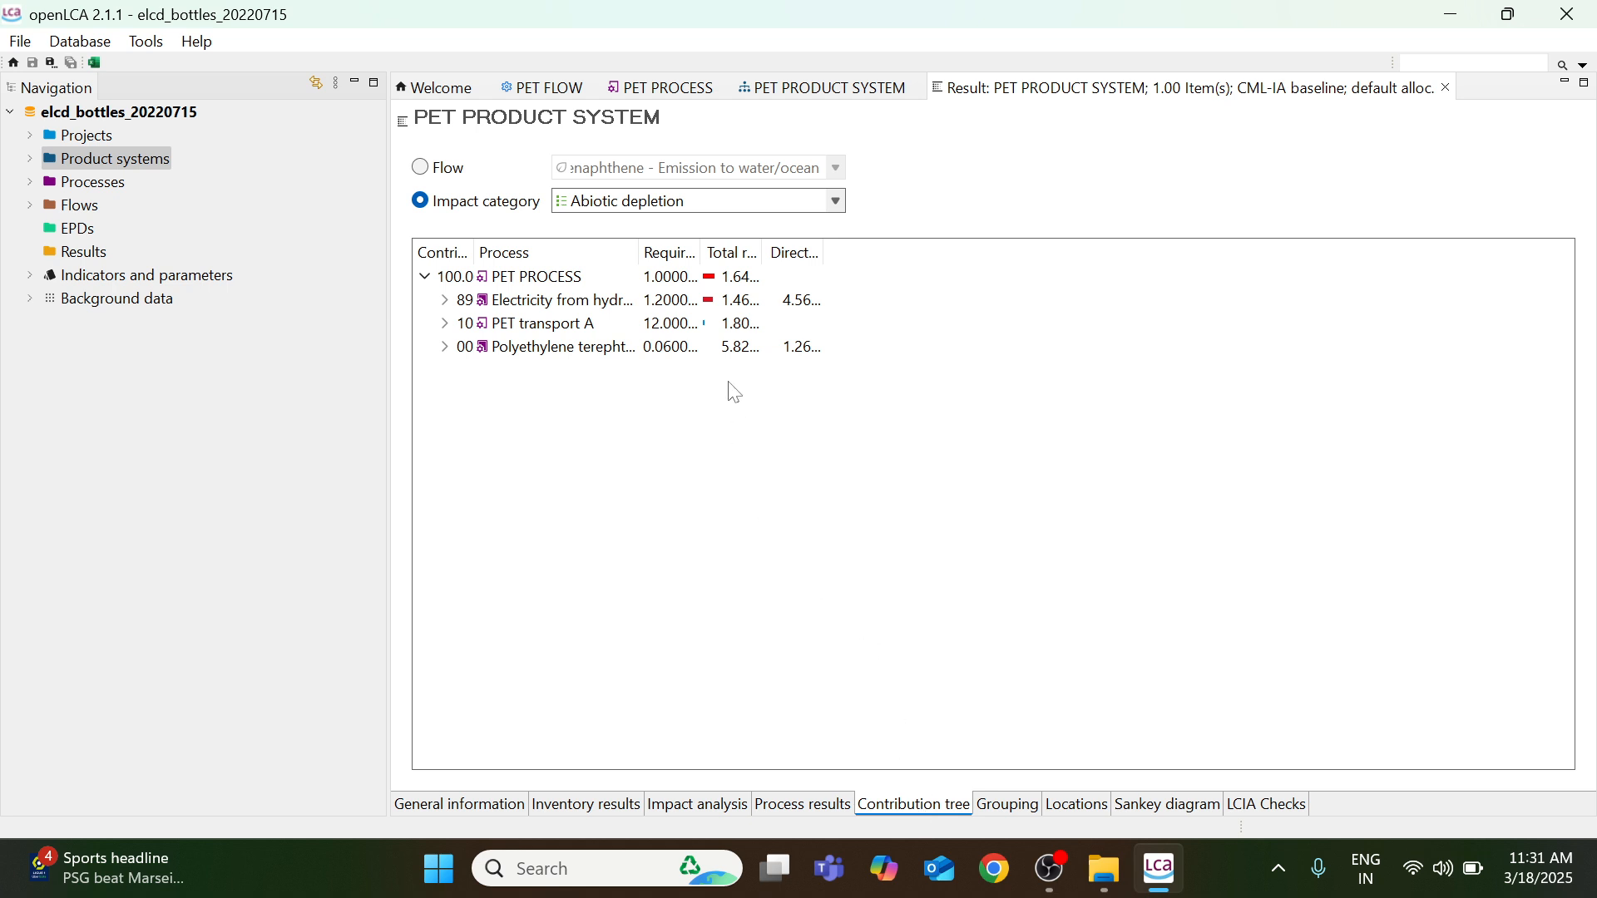
{"action": "left_click", "coordinate": [1017, 809]}
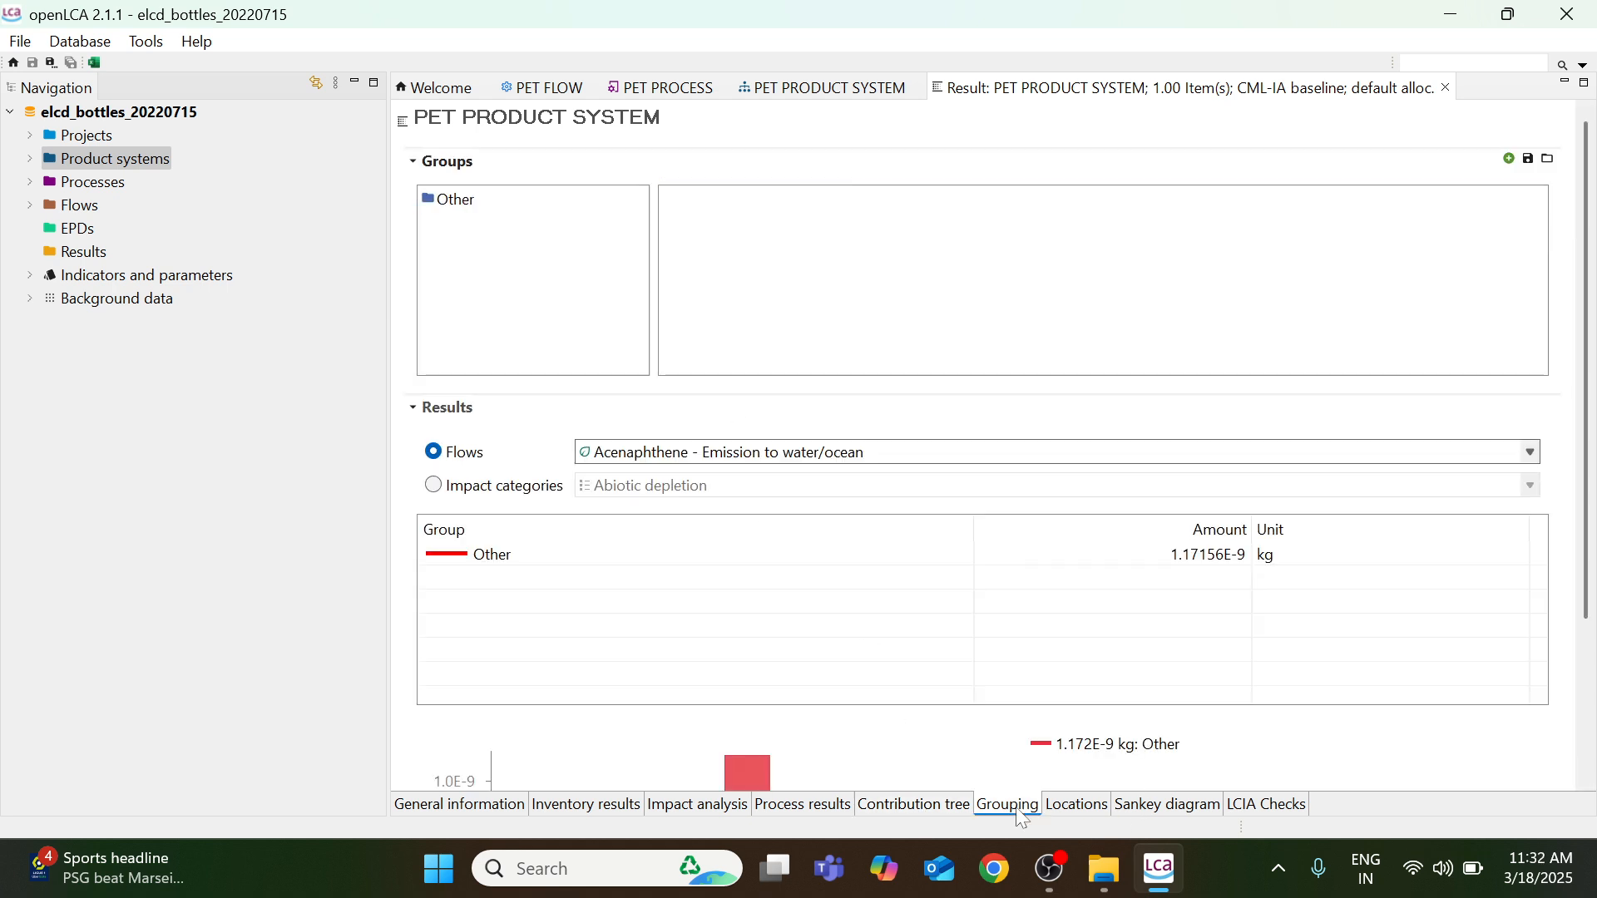
{"action": "left_click", "coordinate": [1094, 805]}
Save the Abiotic depletion Sankey diagram as a PNG image named sankey in the LCA folder on the Desktop.
{"action": "left_click", "coordinate": [1165, 806]}
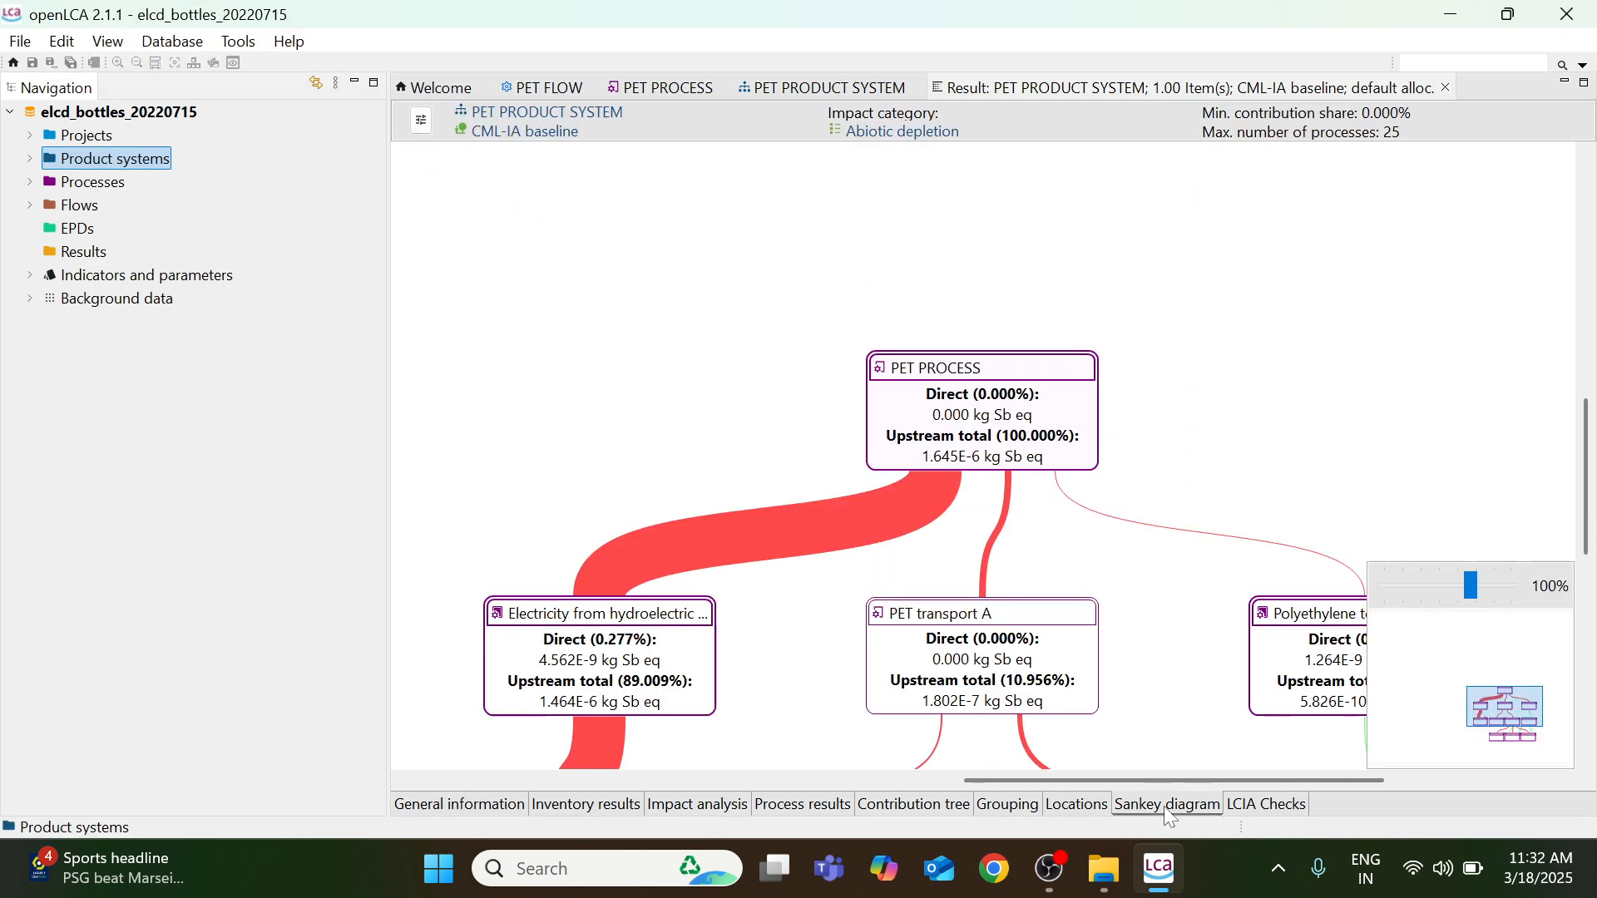
{"action": "scroll", "coordinate": [1421, 468], "scroll_direction": "down", "scroll_amount": 3}
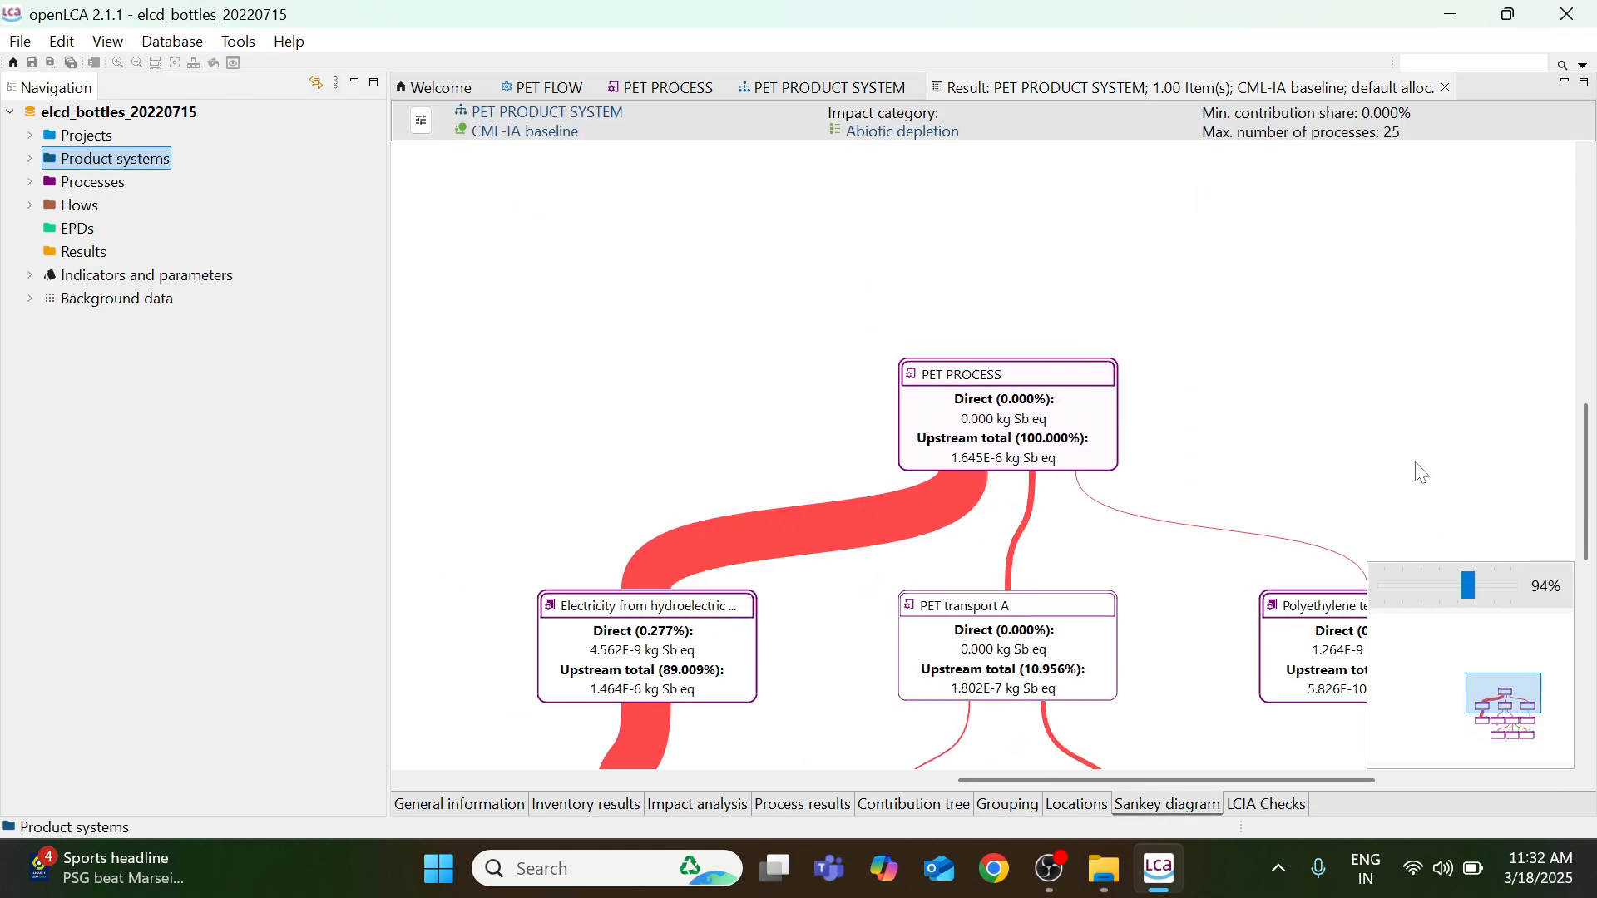
{"action": "scroll", "coordinate": [1304, 460], "scroll_direction": "down", "scroll_amount": 2}
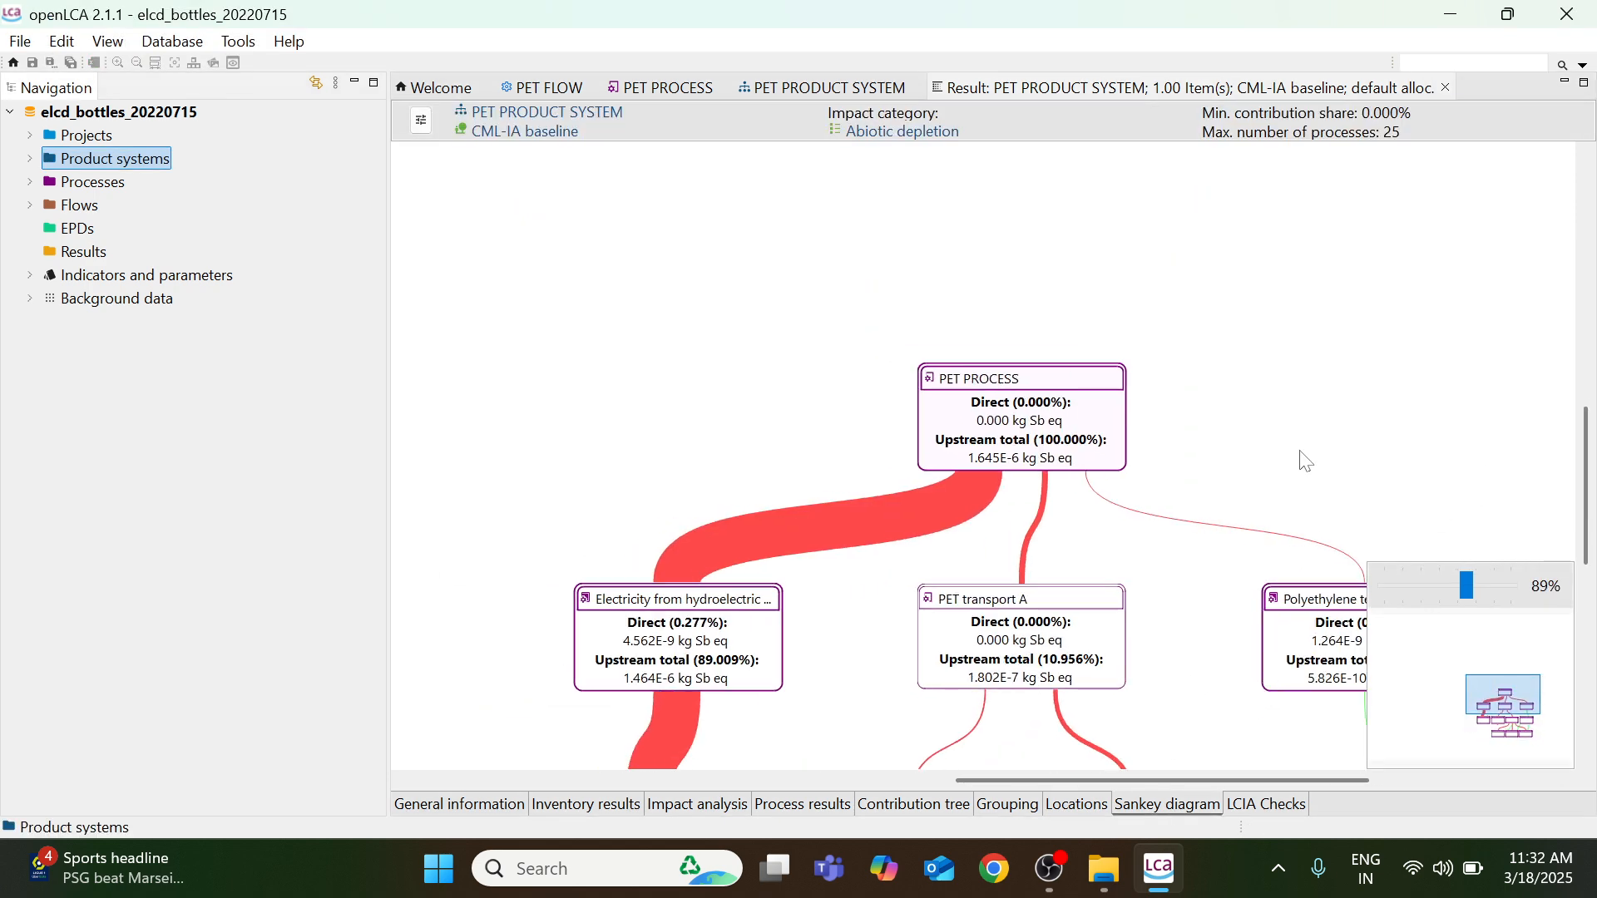
{"action": "scroll", "coordinate": [1180, 337], "scroll_direction": "down", "scroll_amount": 5}
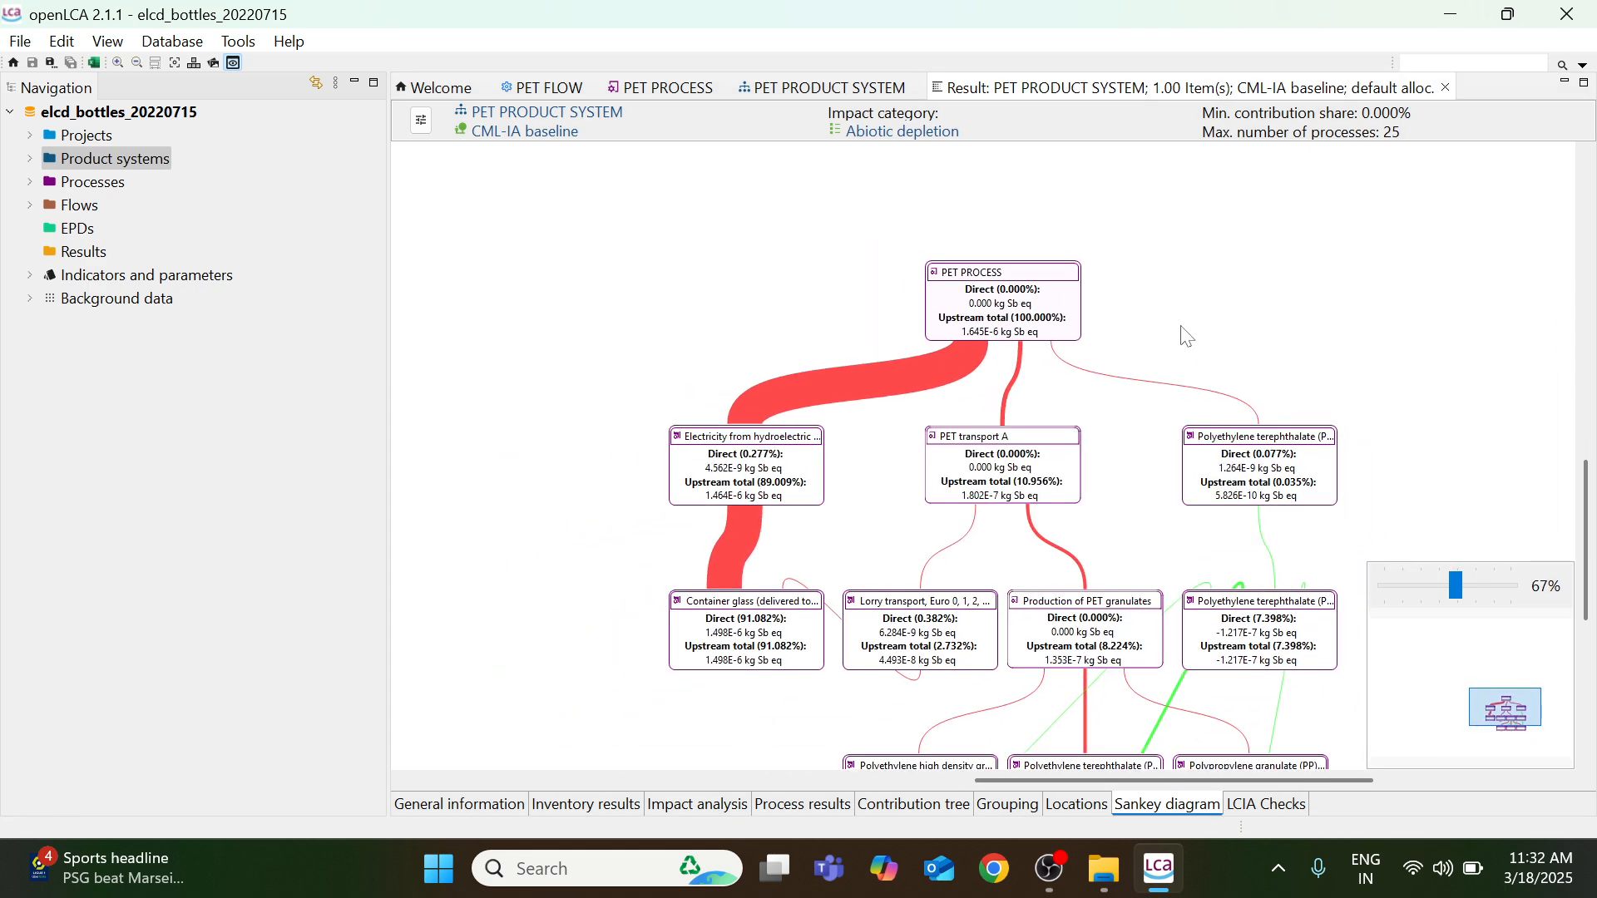
{"action": "scroll", "coordinate": [1140, 322], "scroll_direction": "down", "scroll_amount": 3}
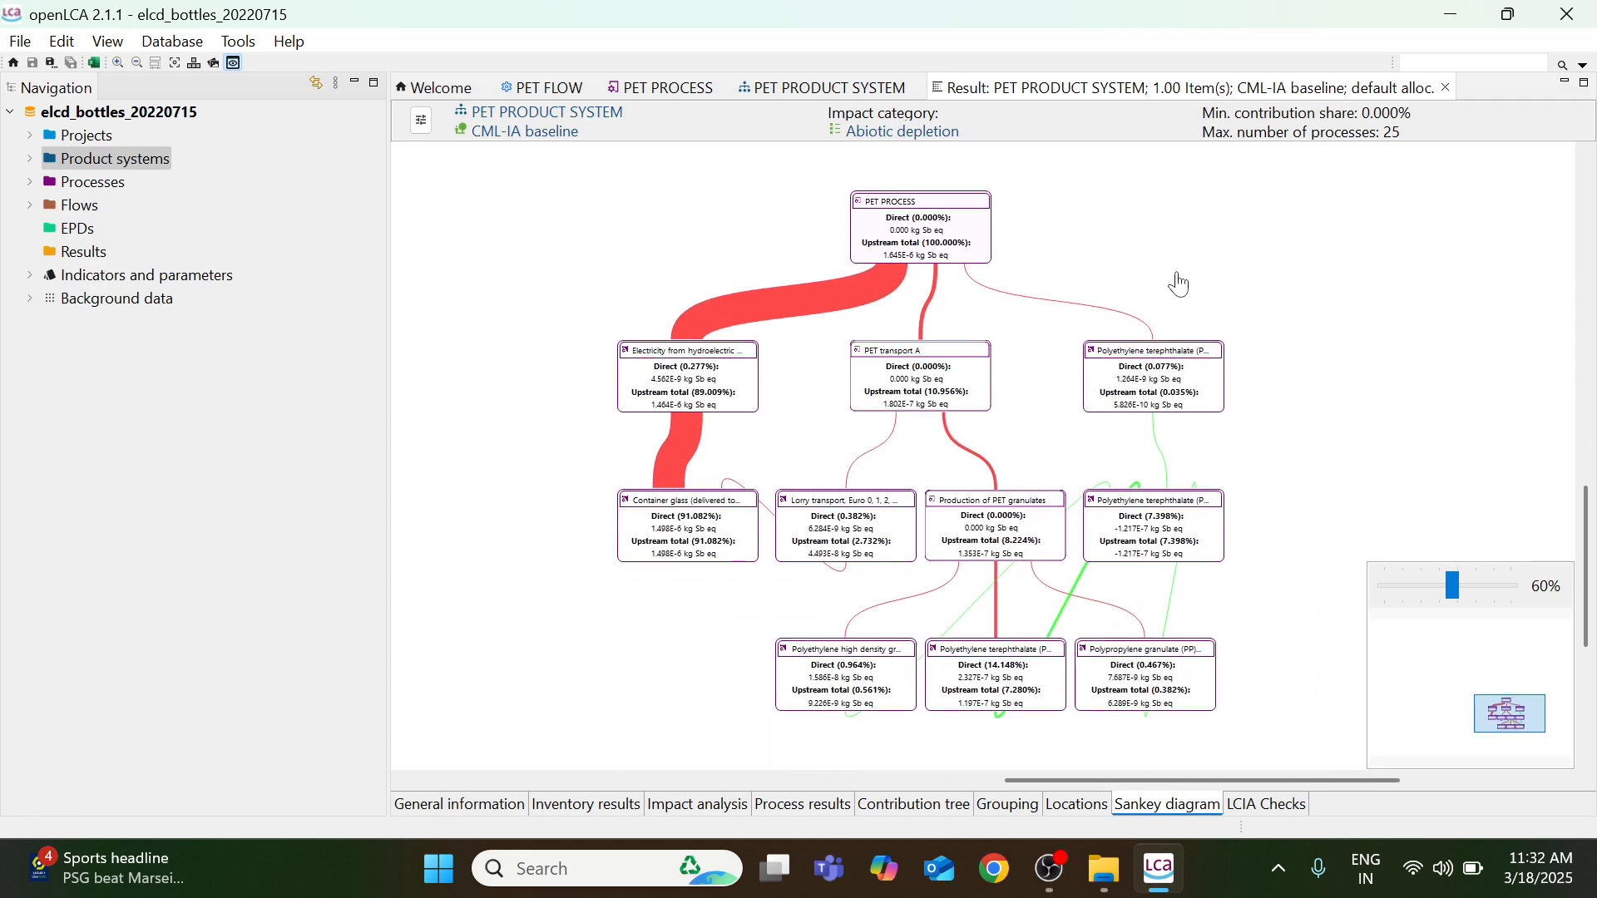
{"action": "right_click", "coordinate": [1064, 394]}
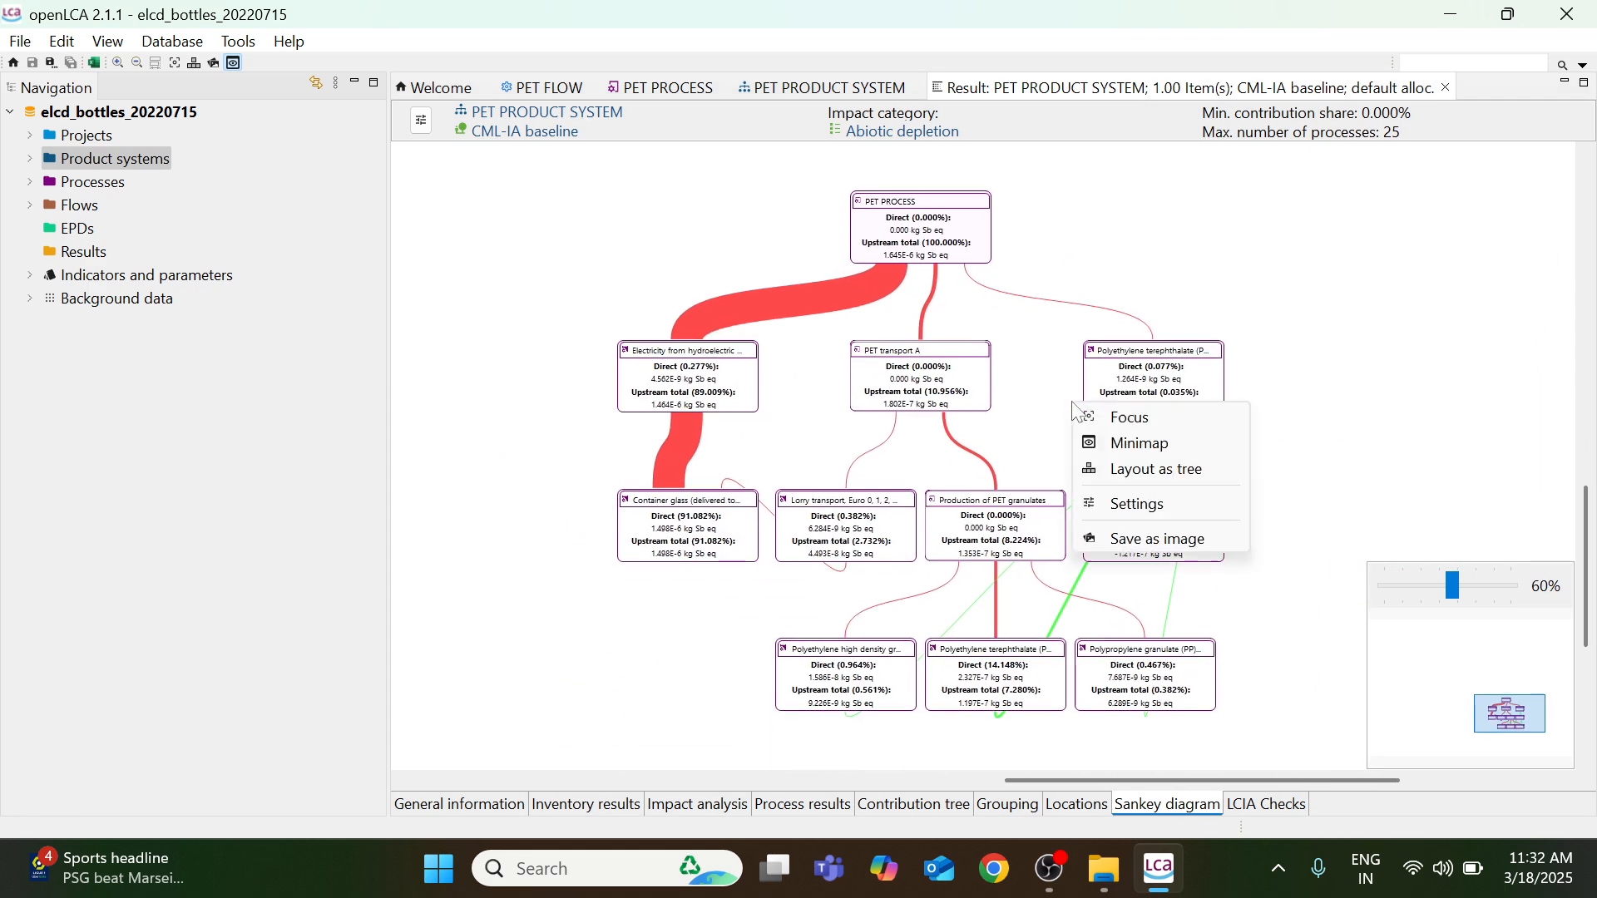
{"action": "left_click", "coordinate": [1201, 546]}
{"action": "left_click", "coordinate": [337, 464]}
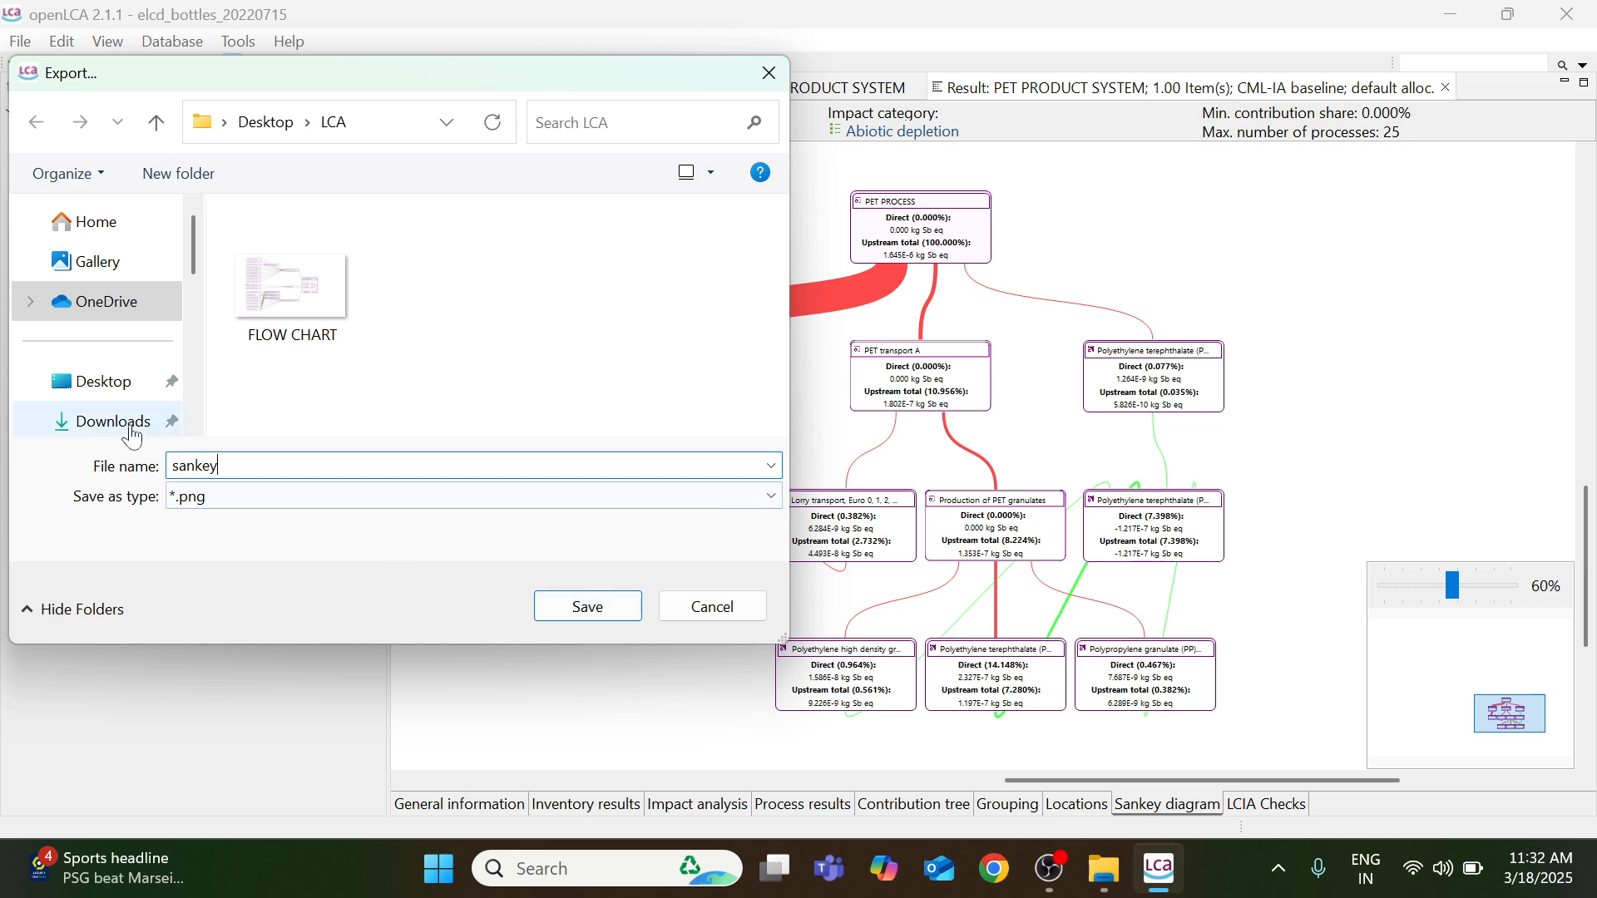
{"action": "left_click", "coordinate": [117, 382]}
{"action": "double_click", "coordinate": [341, 255]}
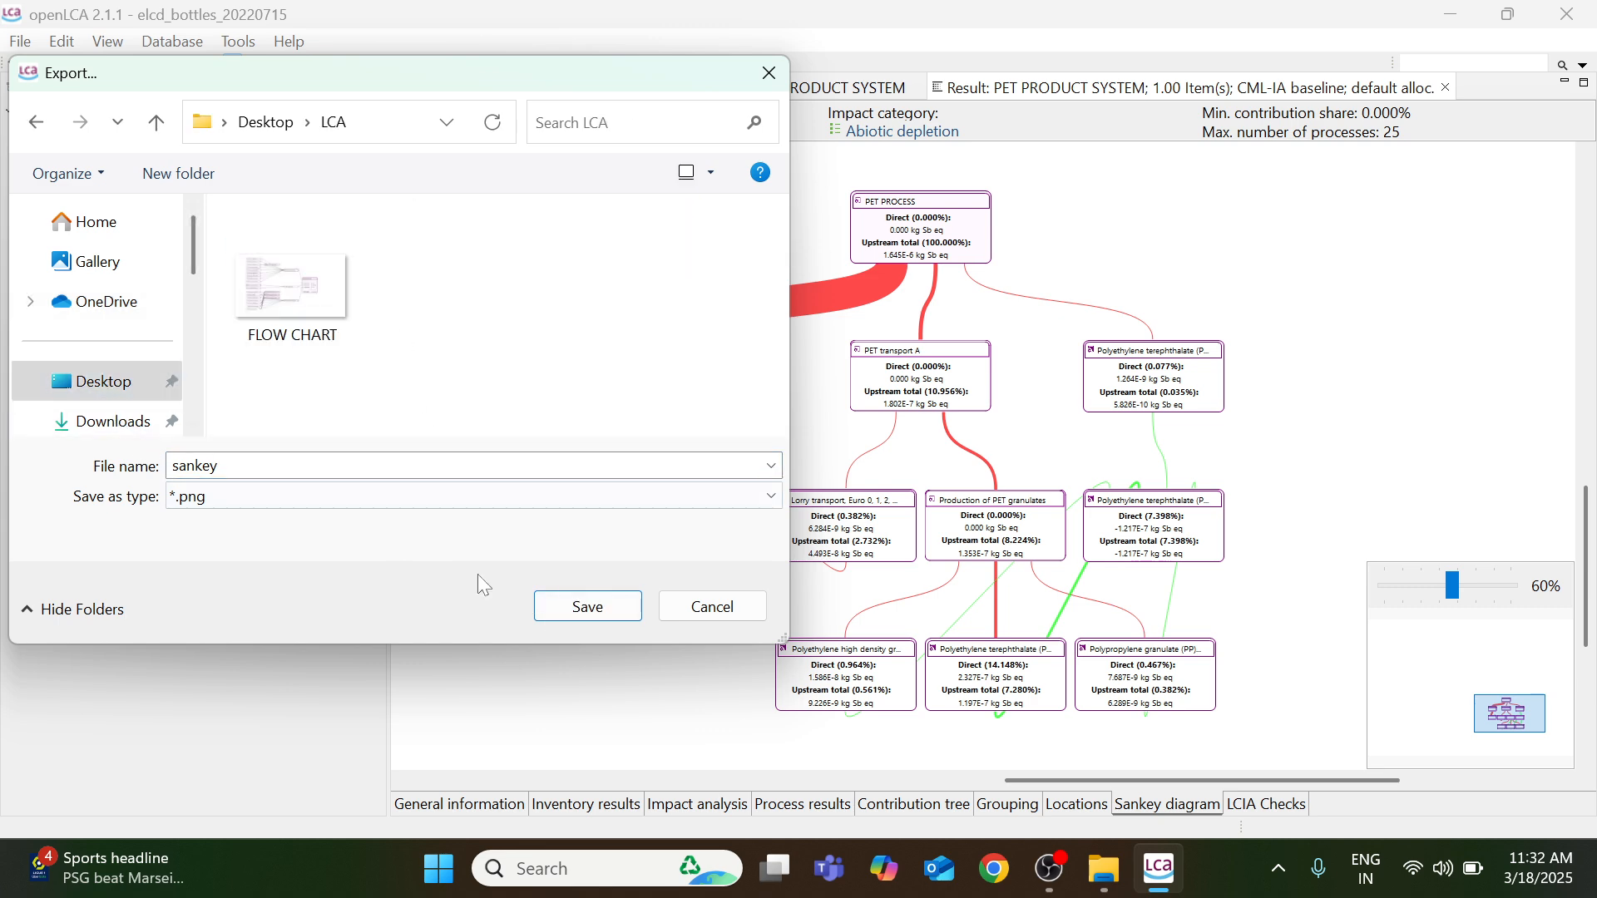
{"action": "left_click", "coordinate": [587, 607]}
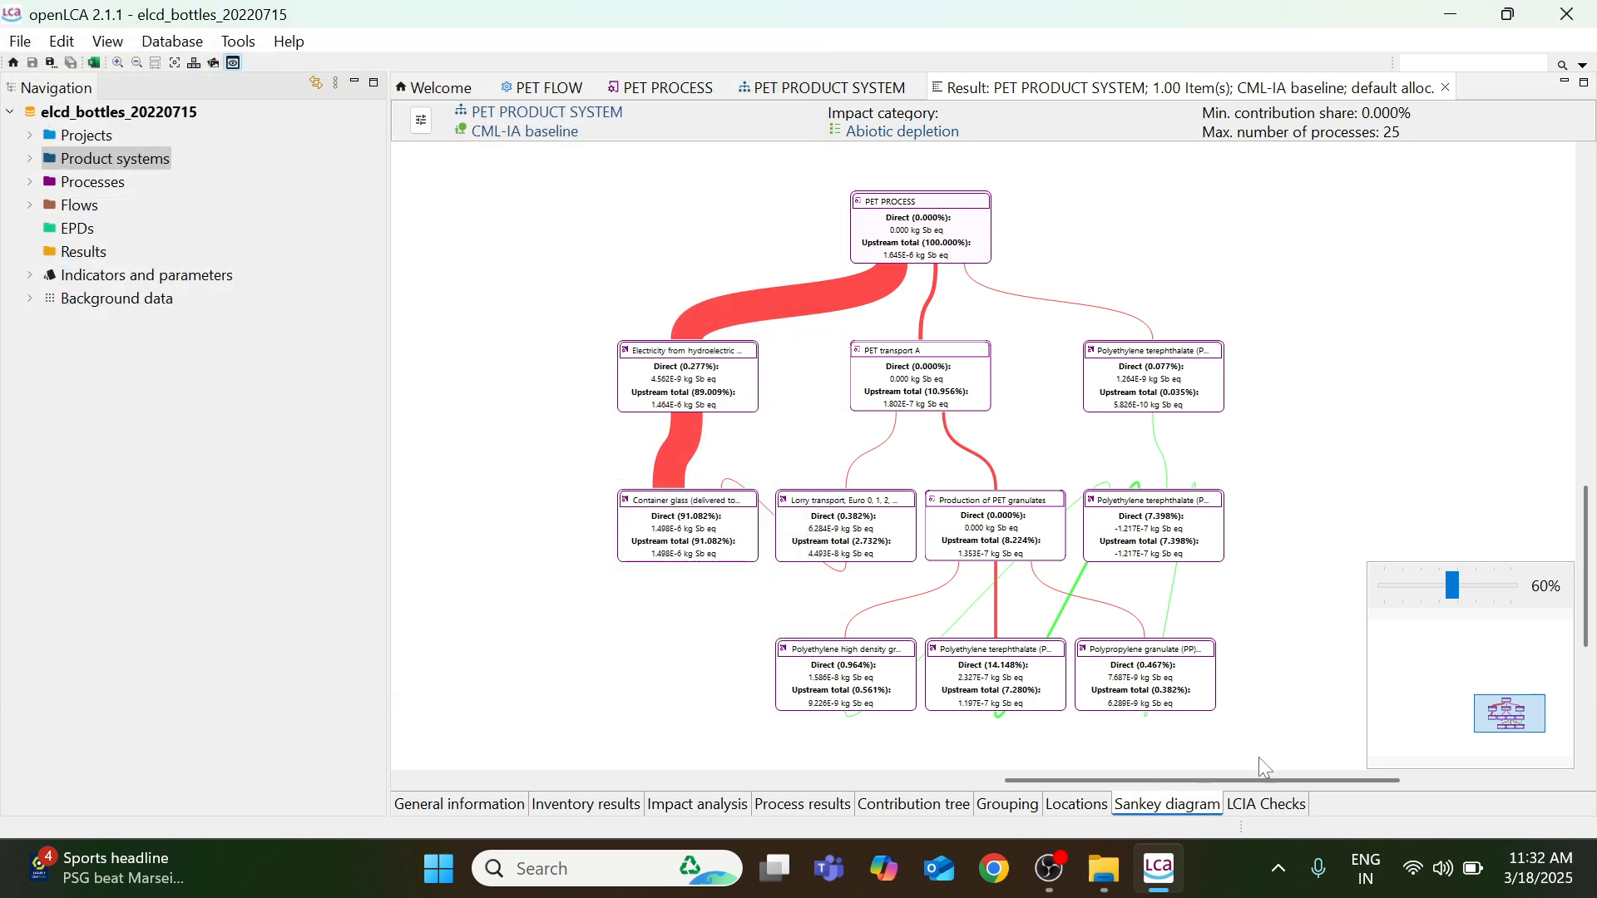
Review the LCIA checks and revisit the Sankey diagram, general information and inventory results.
{"action": "left_click", "coordinate": [1255, 804]}
{"action": "left_click", "coordinate": [1188, 807]}
{"action": "left_click", "coordinate": [460, 804]}
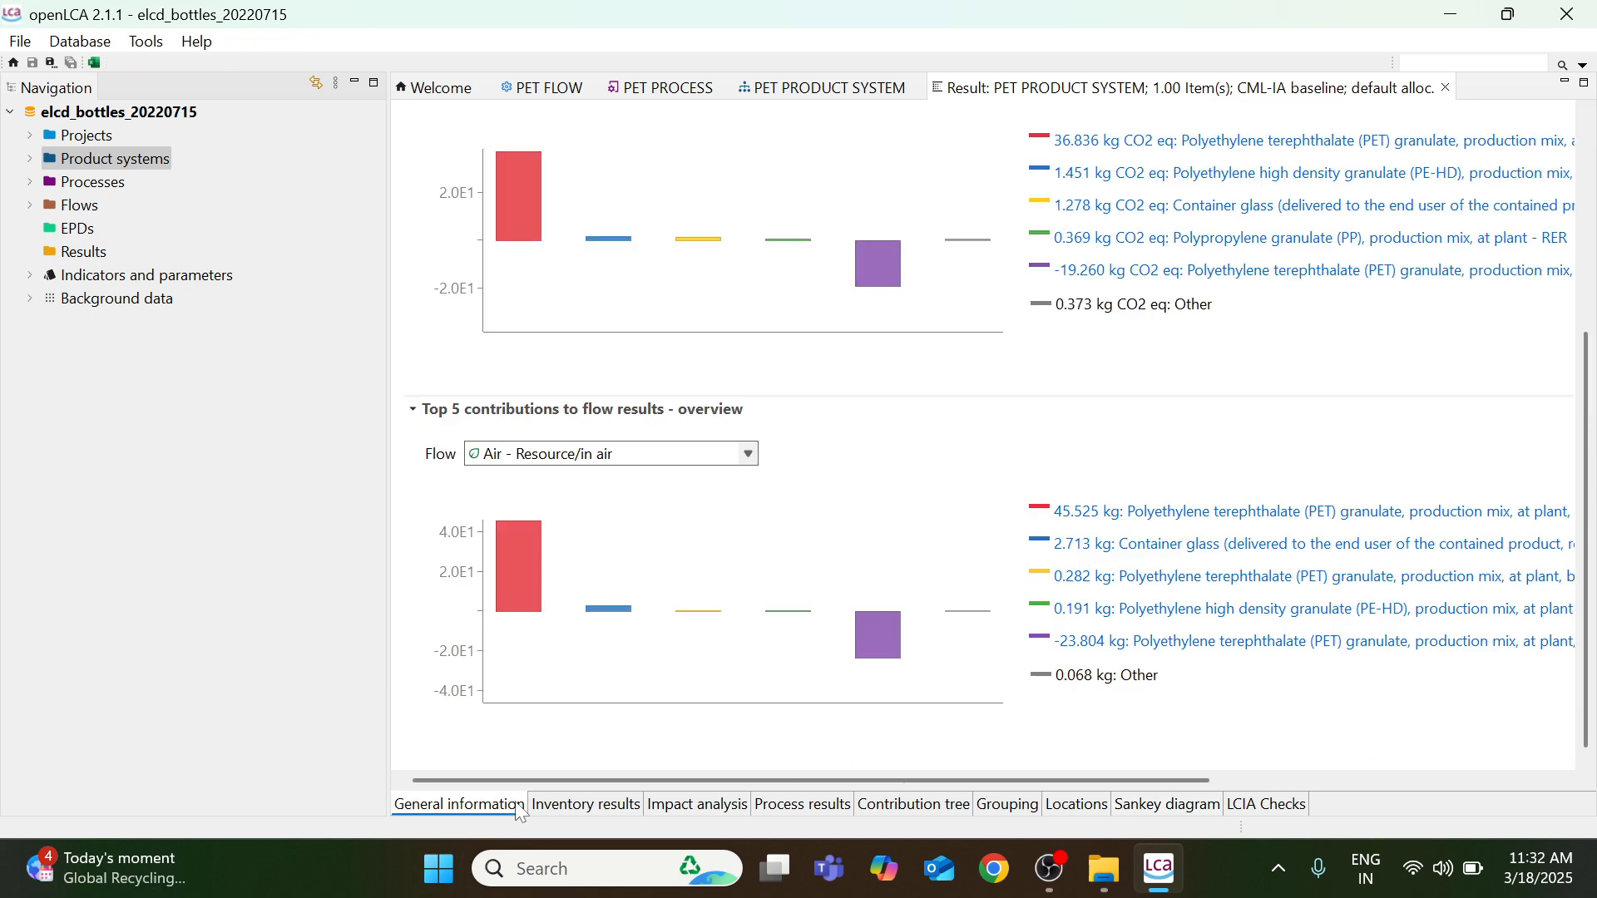
{"action": "left_click", "coordinate": [574, 807]}
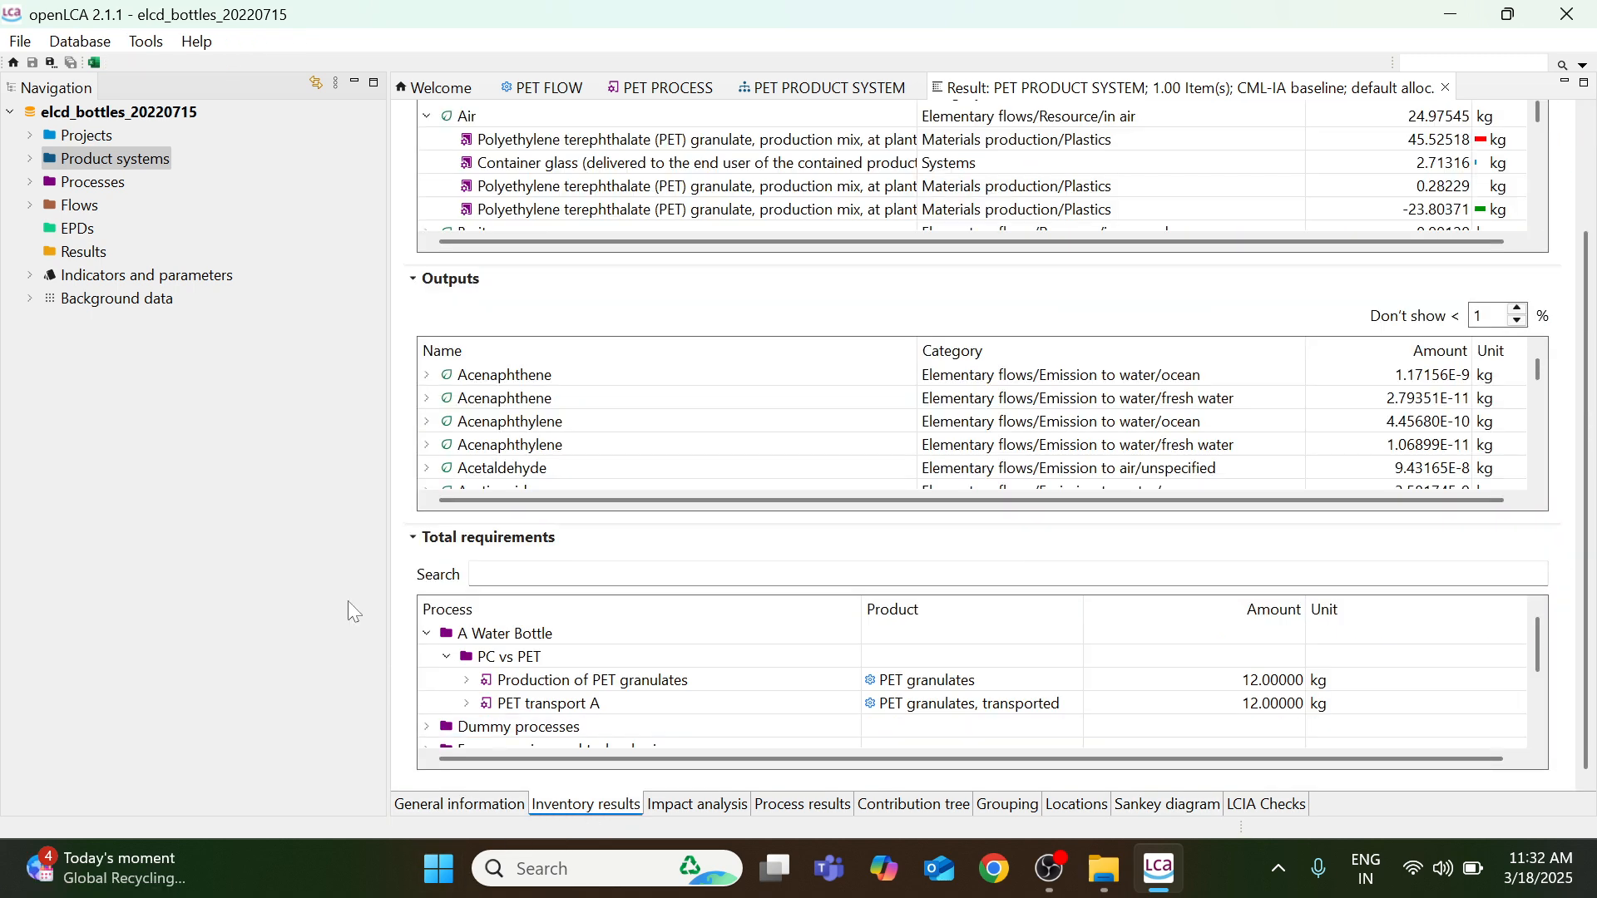
Create a new project named PET PROJECT with an empty description.
{"action": "left_click", "coordinate": [101, 140]}
{"action": "right_click", "coordinate": [103, 141]}
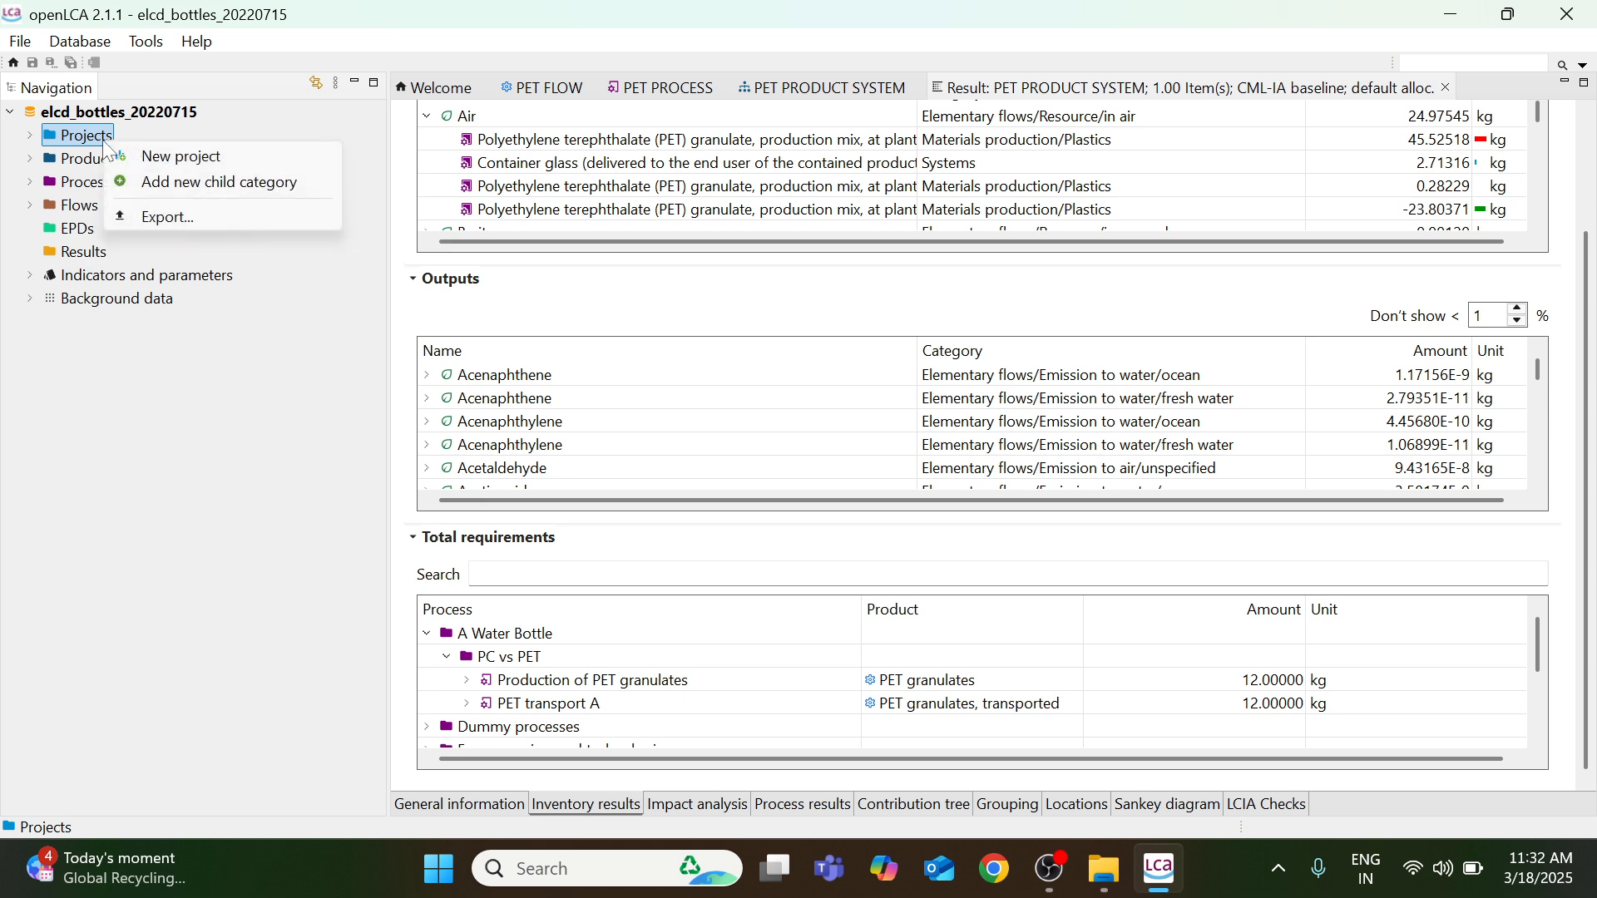
{"action": "left_click", "coordinate": [191, 158]}
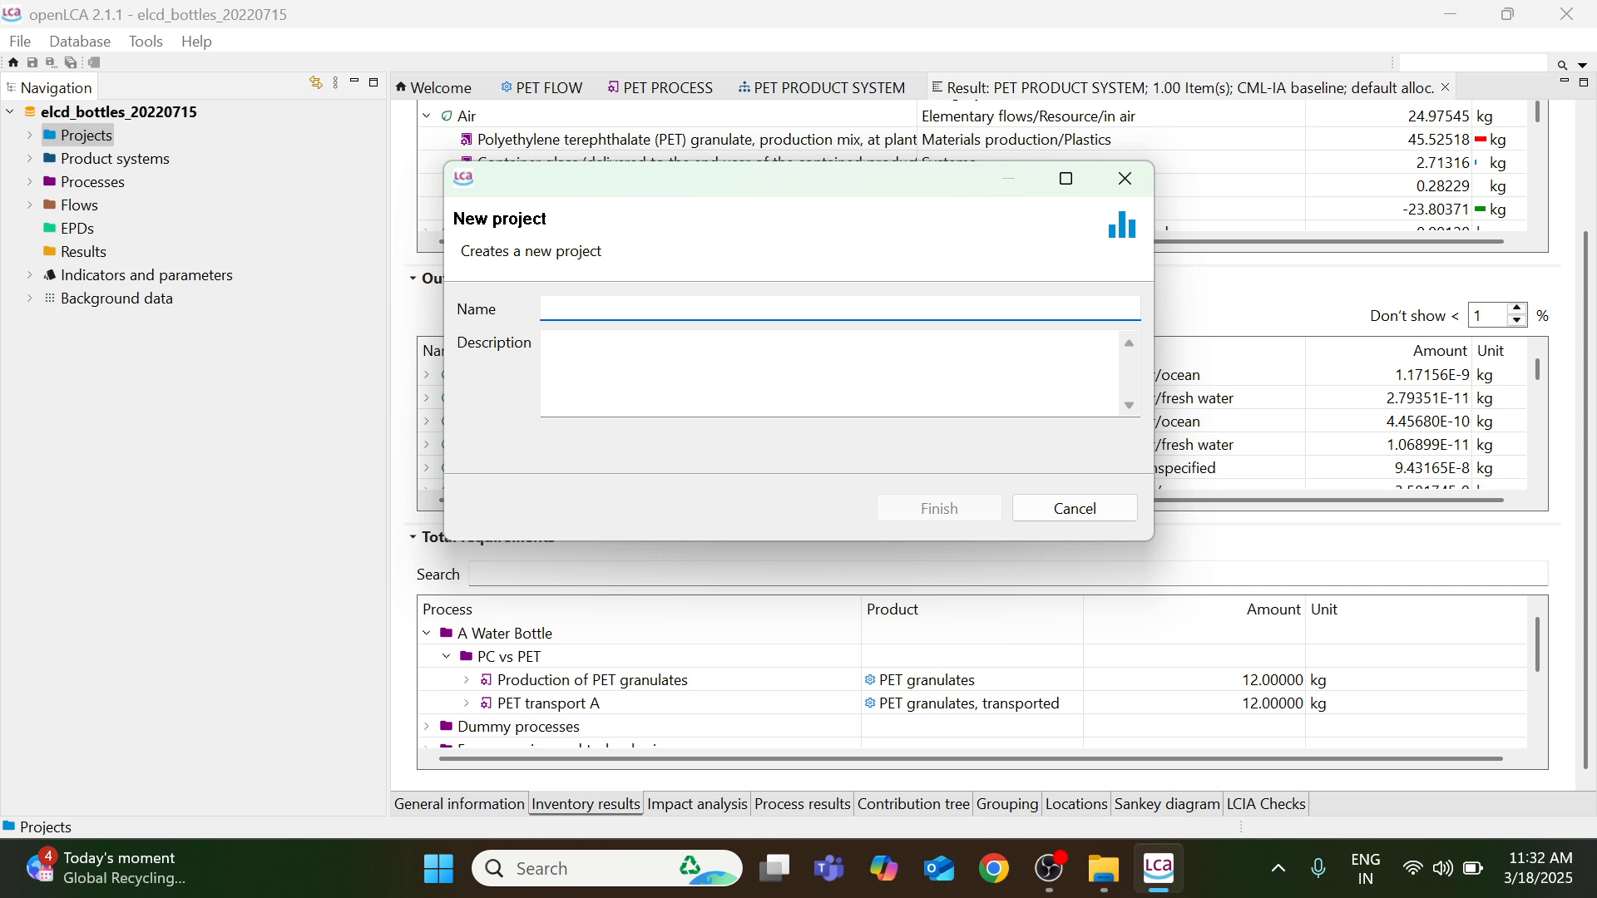
{"action": "type", "text": "OET"}
{"action": "key", "text": "BackSpace"}
{"action": "key", "text": "BackSpace"}
{"action": "key", "text": "BackSpace"}
{"action": "key", "text": "BackSpace"}
{"action": "type", "text": "[ET"}
{"action": "key", "text": "BackSpace"}
{"action": "key", "text": "BackSpace"}
{"action": "key", "text": "BackSpace"}
{"action": "type", "text": "PET [RP"}
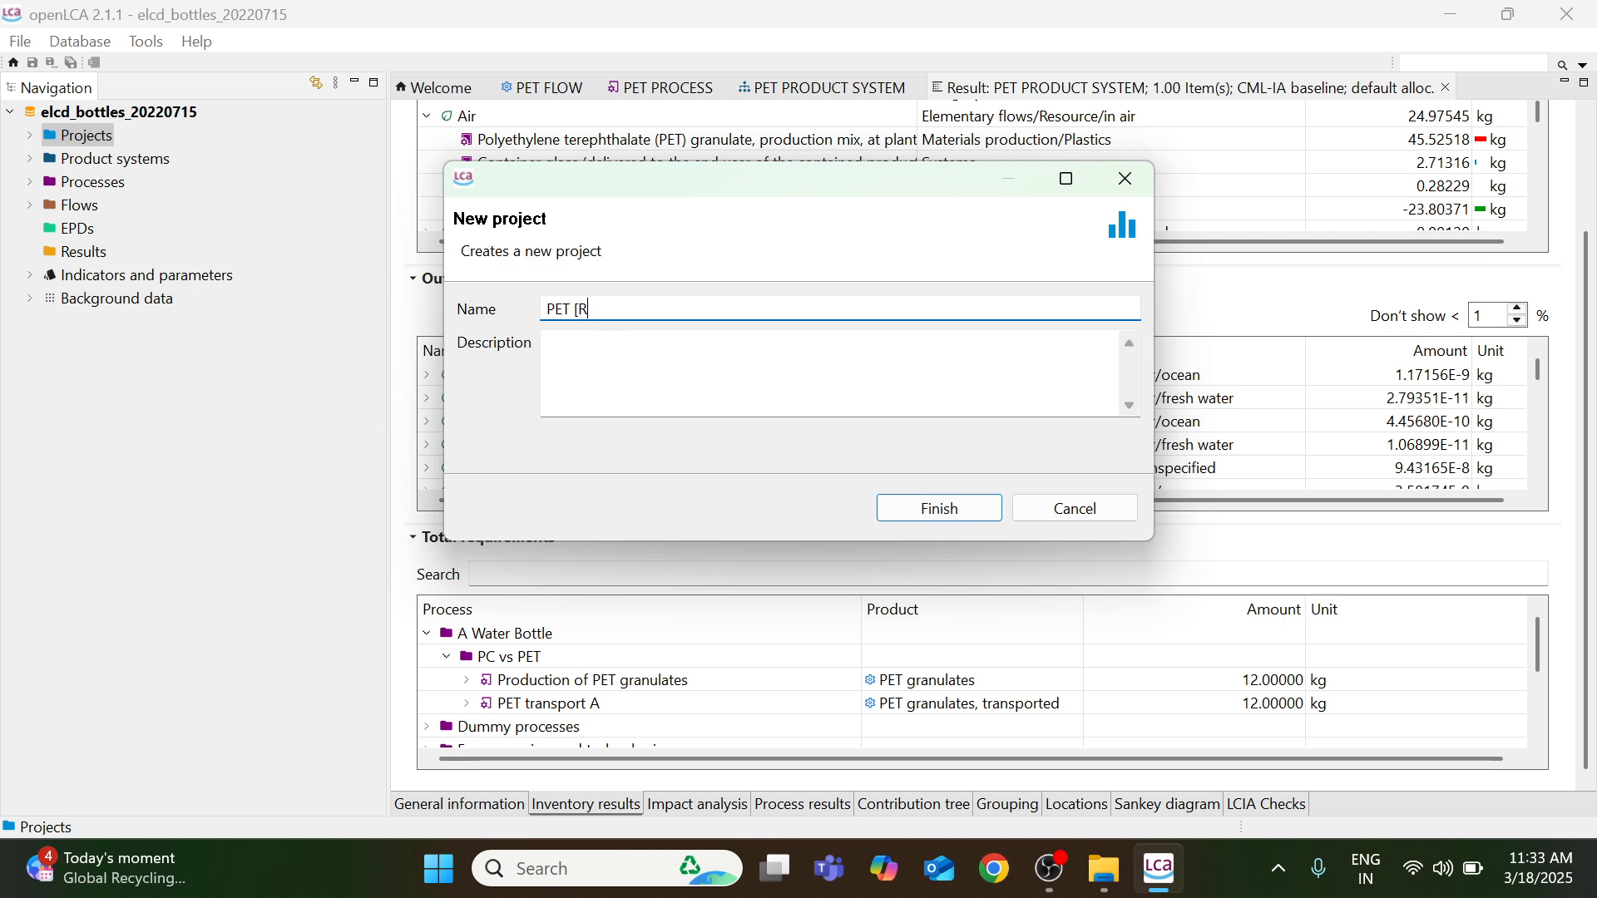
{"action": "key", "text": "BackSpace"}
{"action": "key", "text": "BackSpace"}
{"action": "type", "text": "PROJECT"}
{"action": "key", "text": "Tab"}
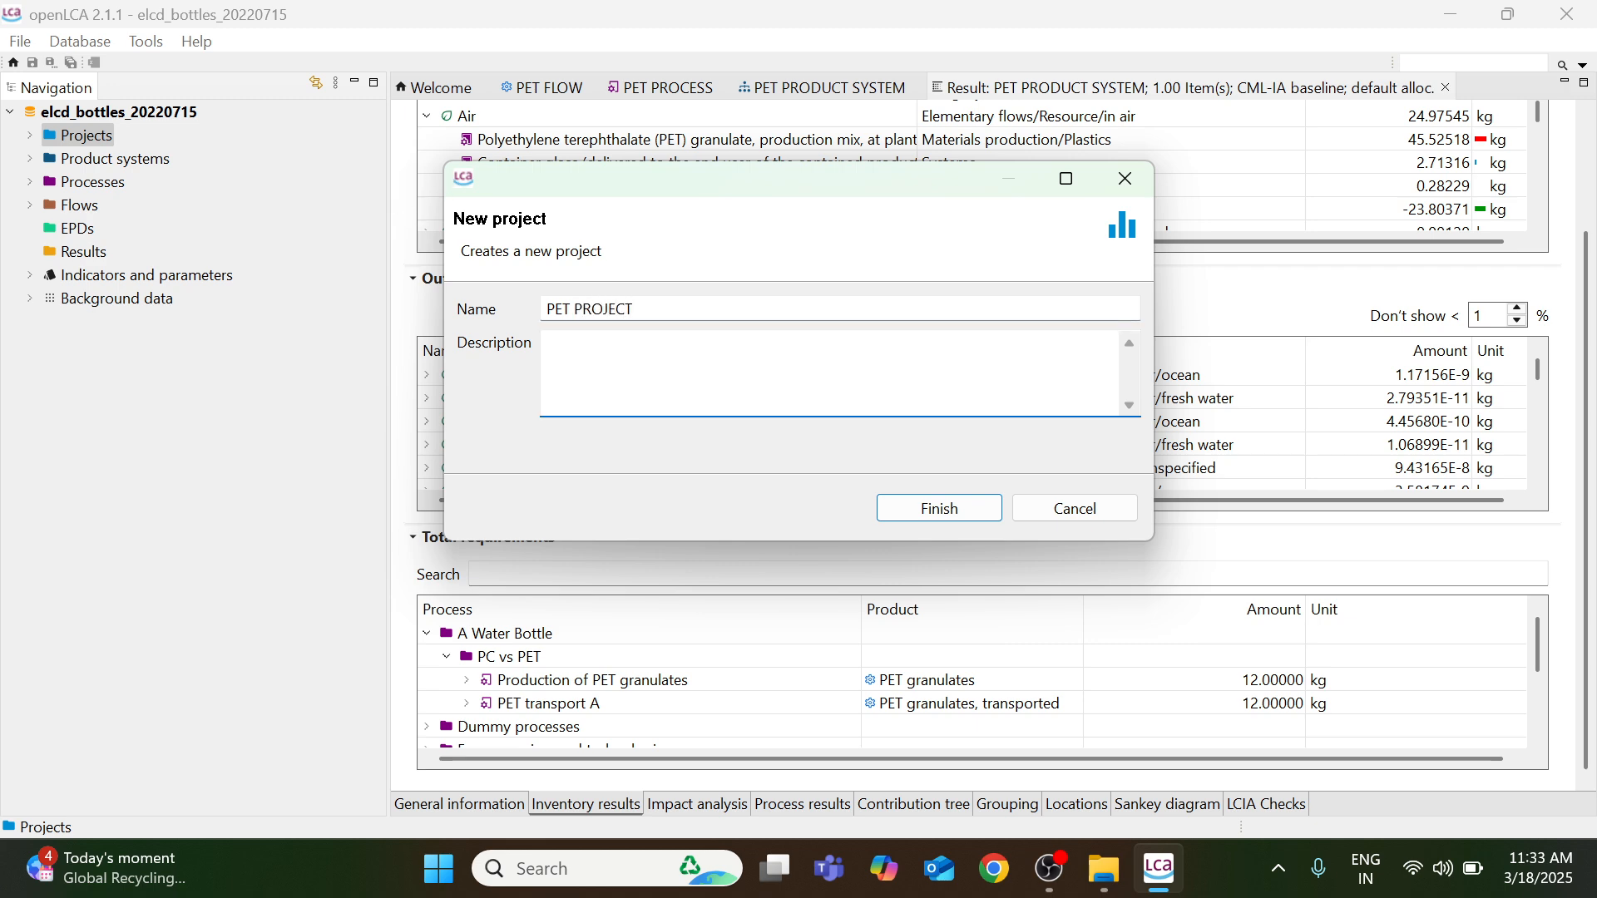
{"action": "left_click", "coordinate": [971, 508]}
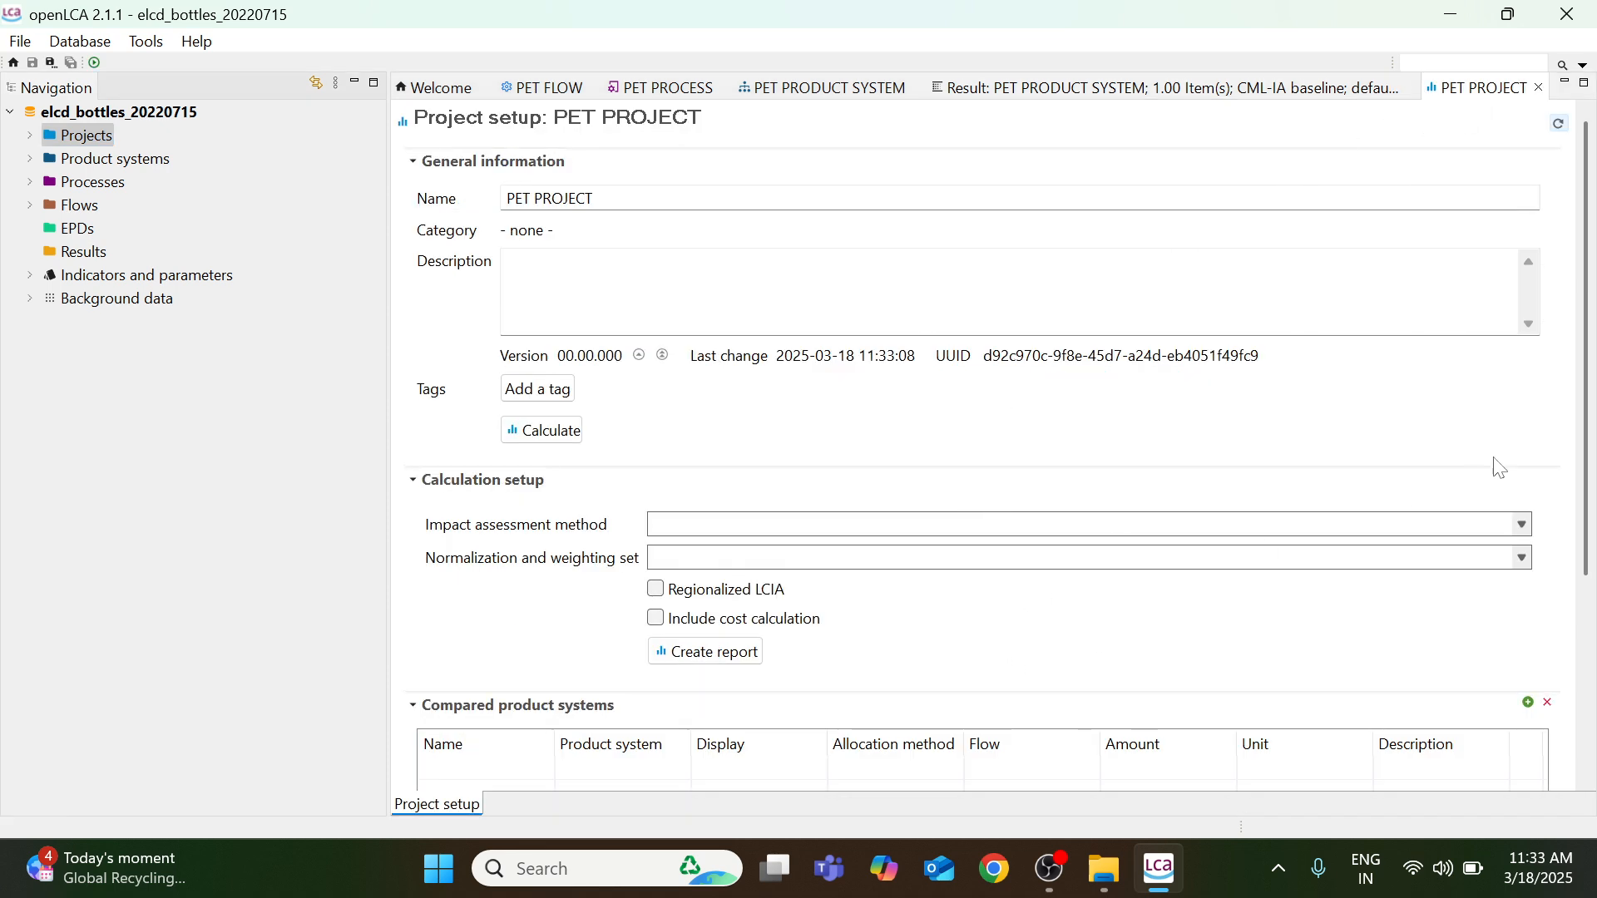
Set the impact assessment method of PET PROJECT to CML-IA baseline.
{"action": "left_click_drag", "start_coordinate": [1591, 368], "coordinate": [1594, 564]}
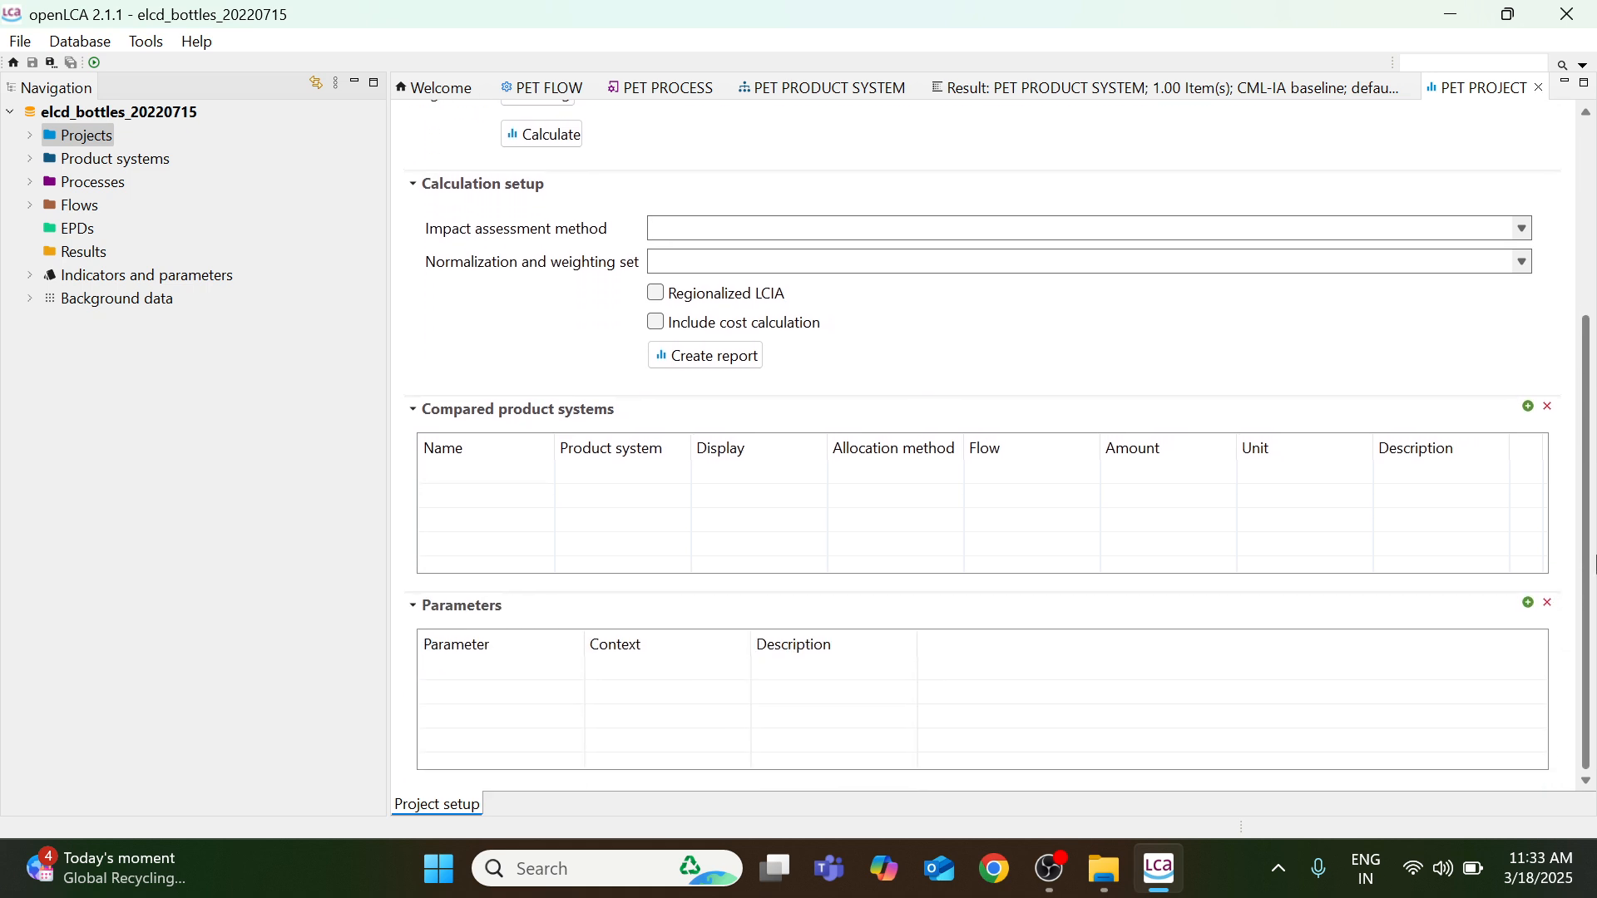
{"action": "left_click", "coordinate": [1523, 229]}
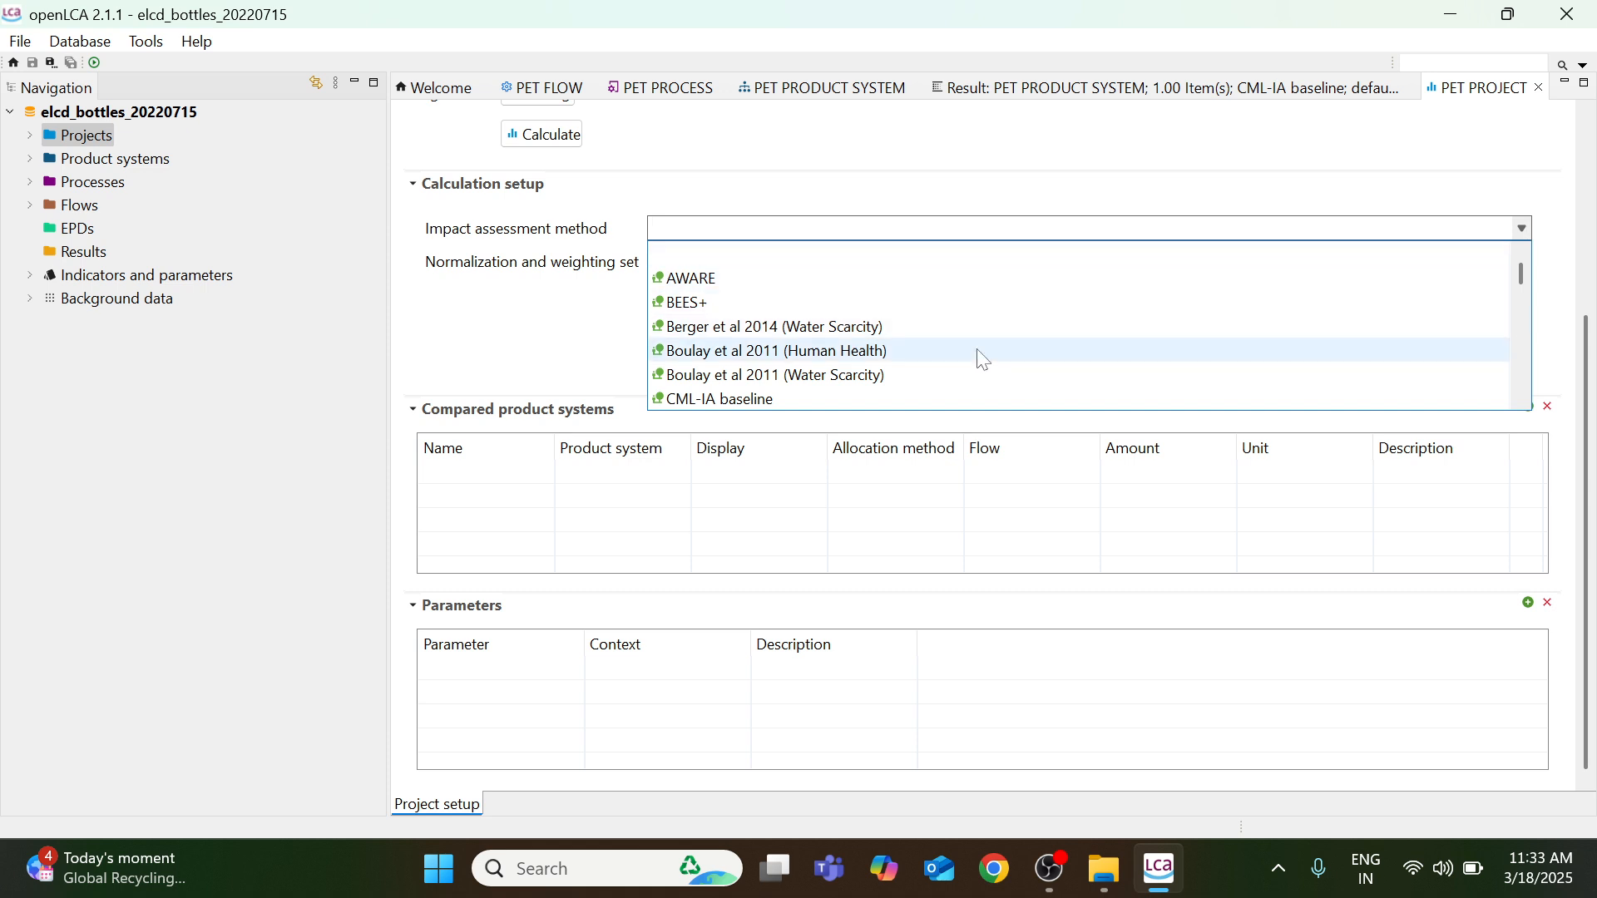
{"action": "left_click", "coordinate": [800, 400]}
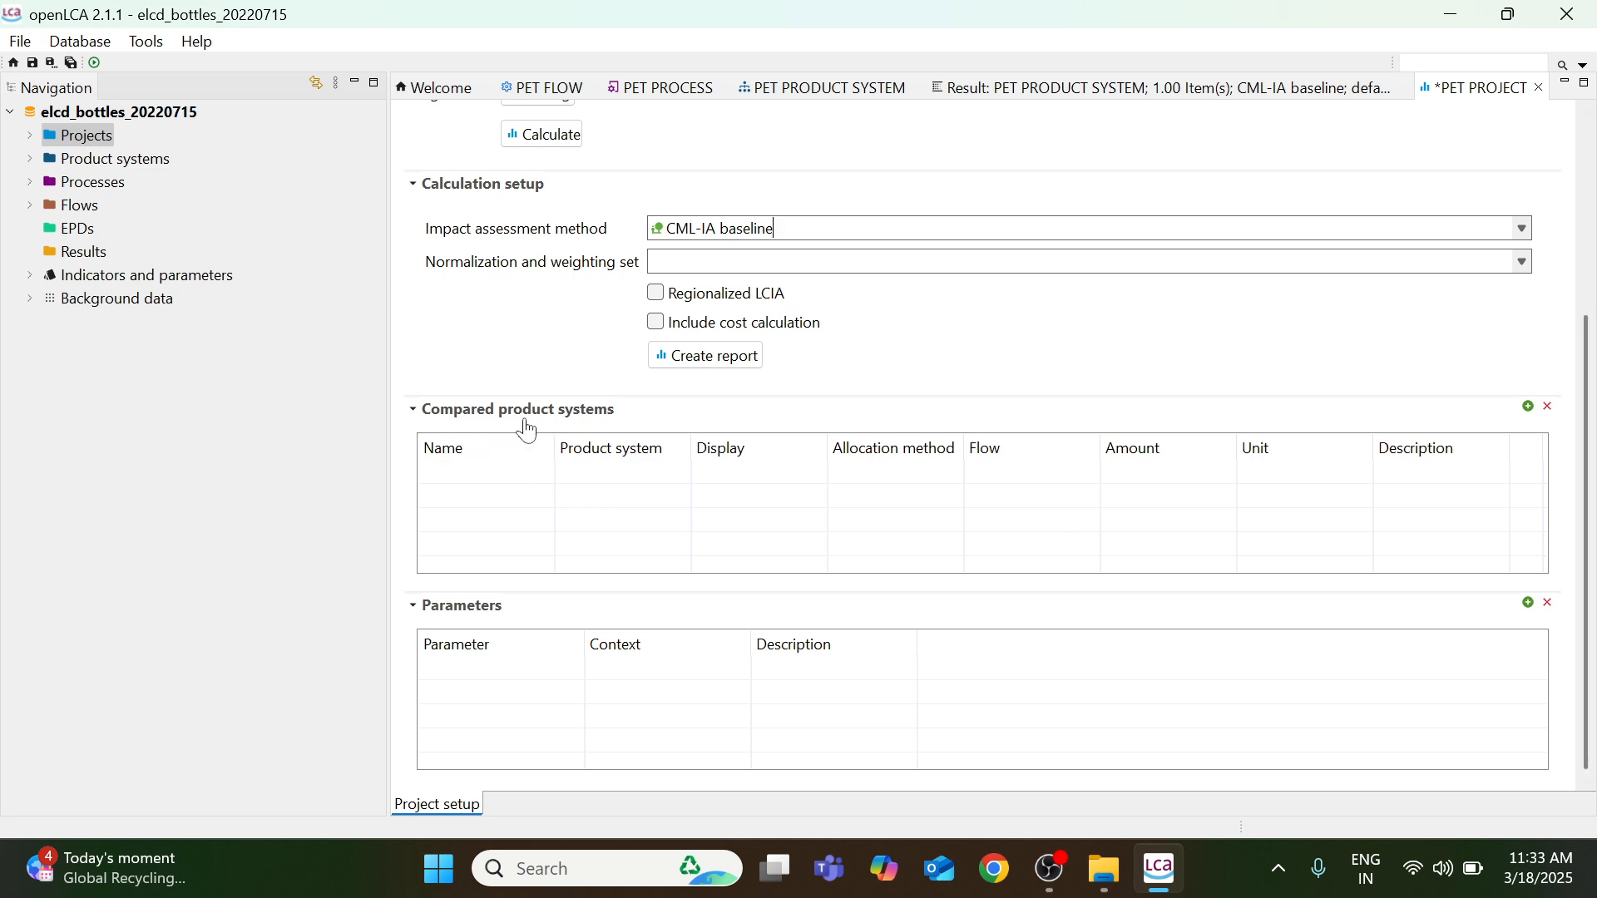
Add PET PRODUCT SYSTEM four times to the compared product systems of PET PROJECT.
{"action": "double_click", "coordinate": [473, 503]}
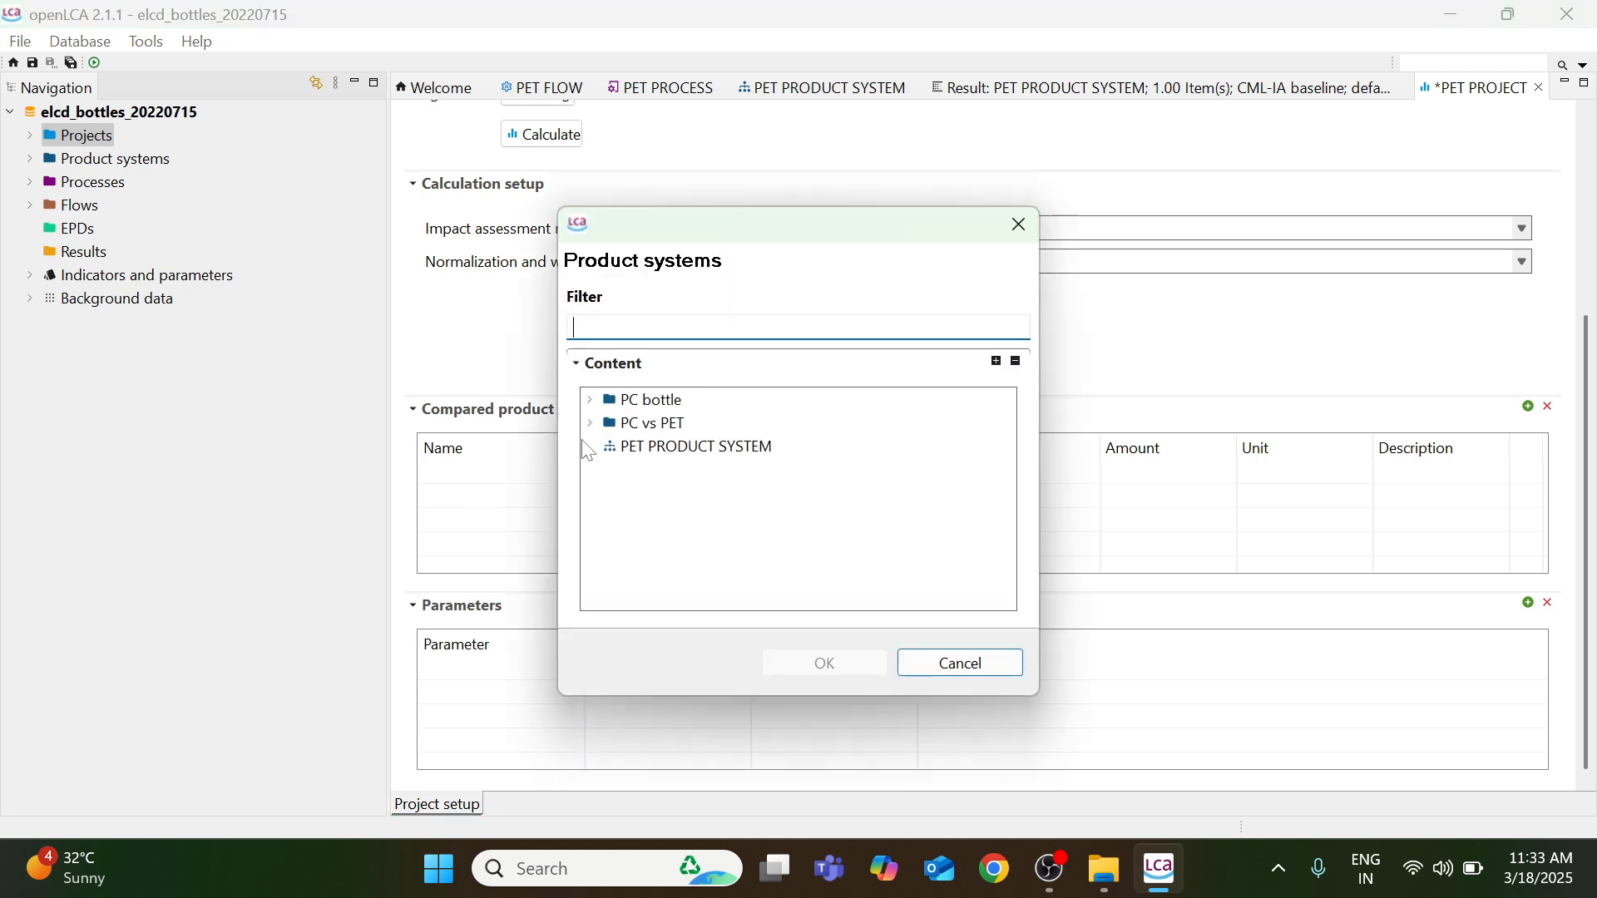
{"action": "double_click", "coordinate": [707, 449]}
{"action": "double_click", "coordinate": [489, 506]}
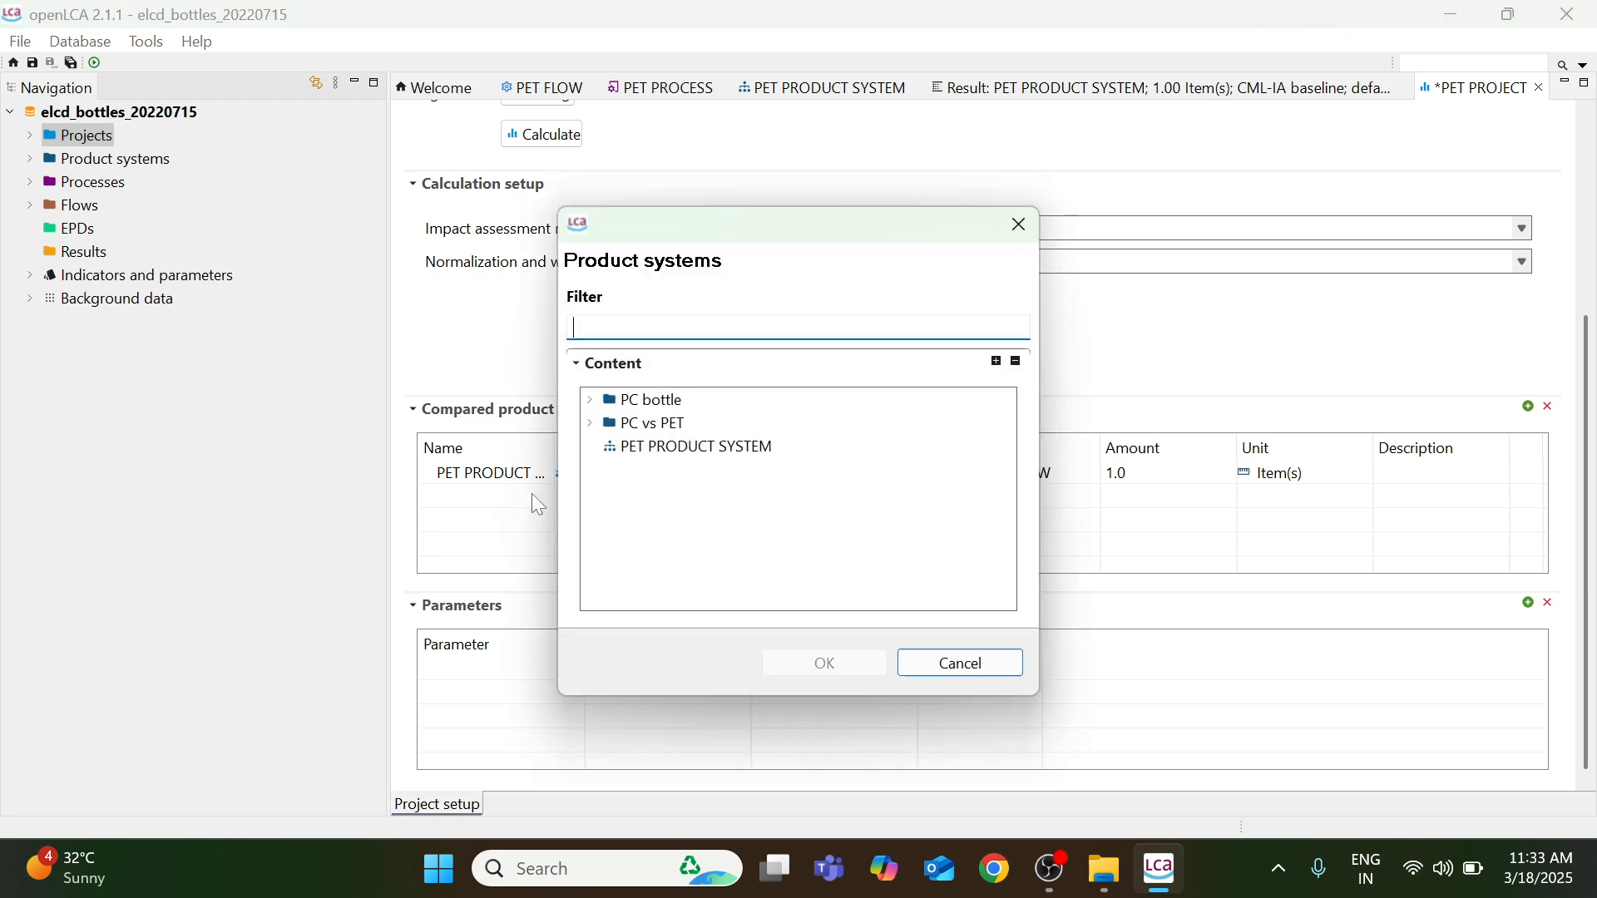
{"action": "key", "text": "Return"}
{"action": "double_click", "coordinate": [483, 528]}
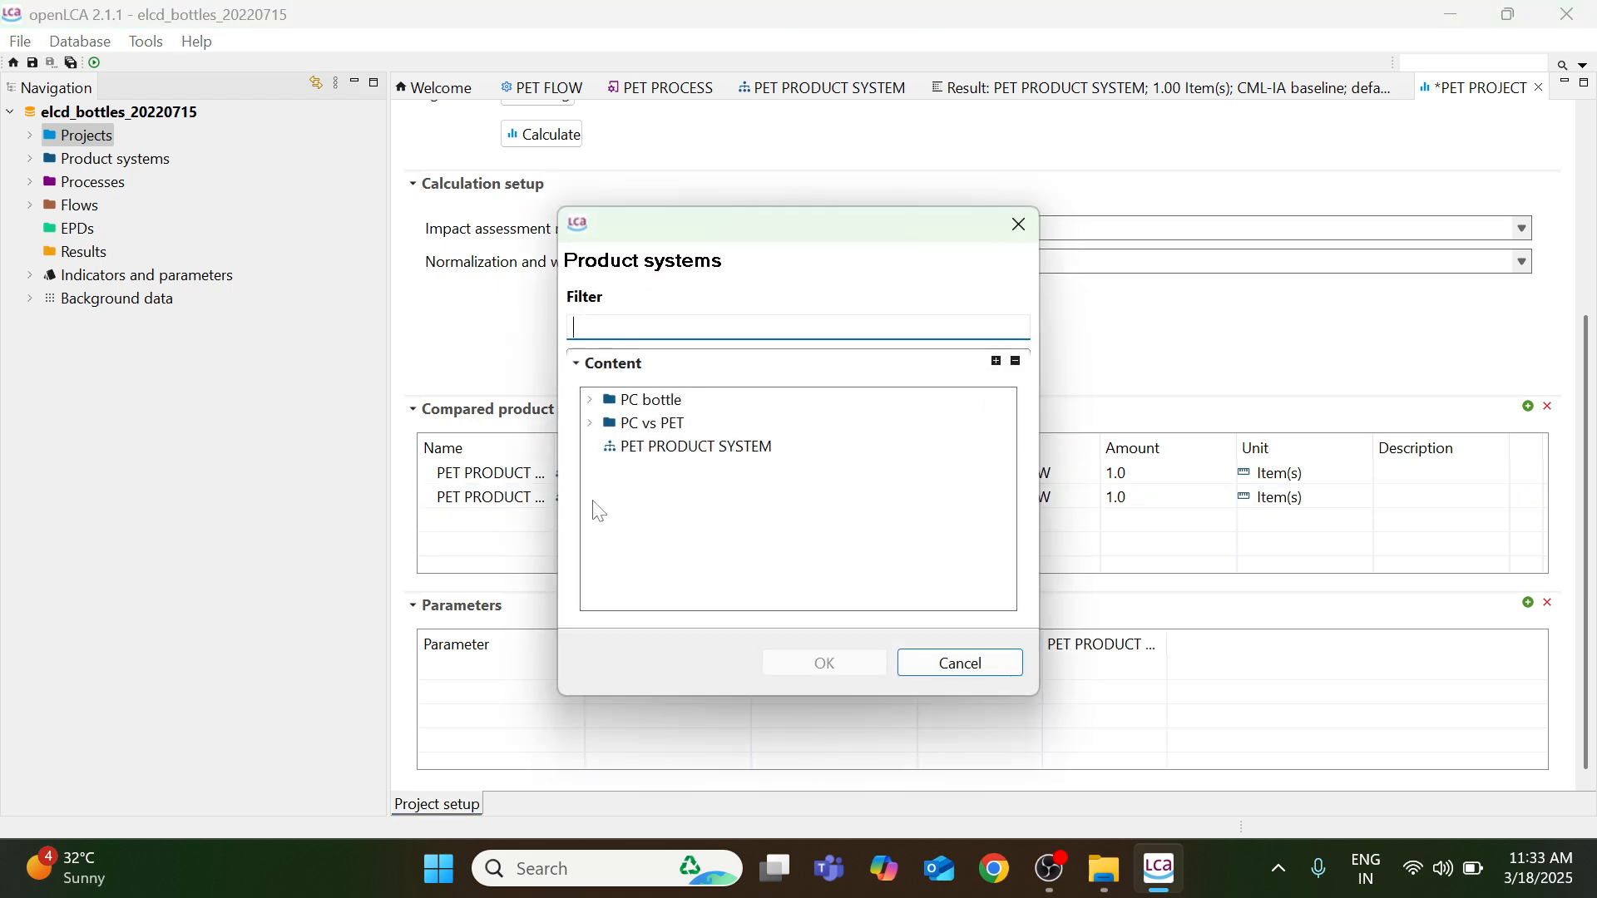
{"action": "double_click", "coordinate": [699, 447]}
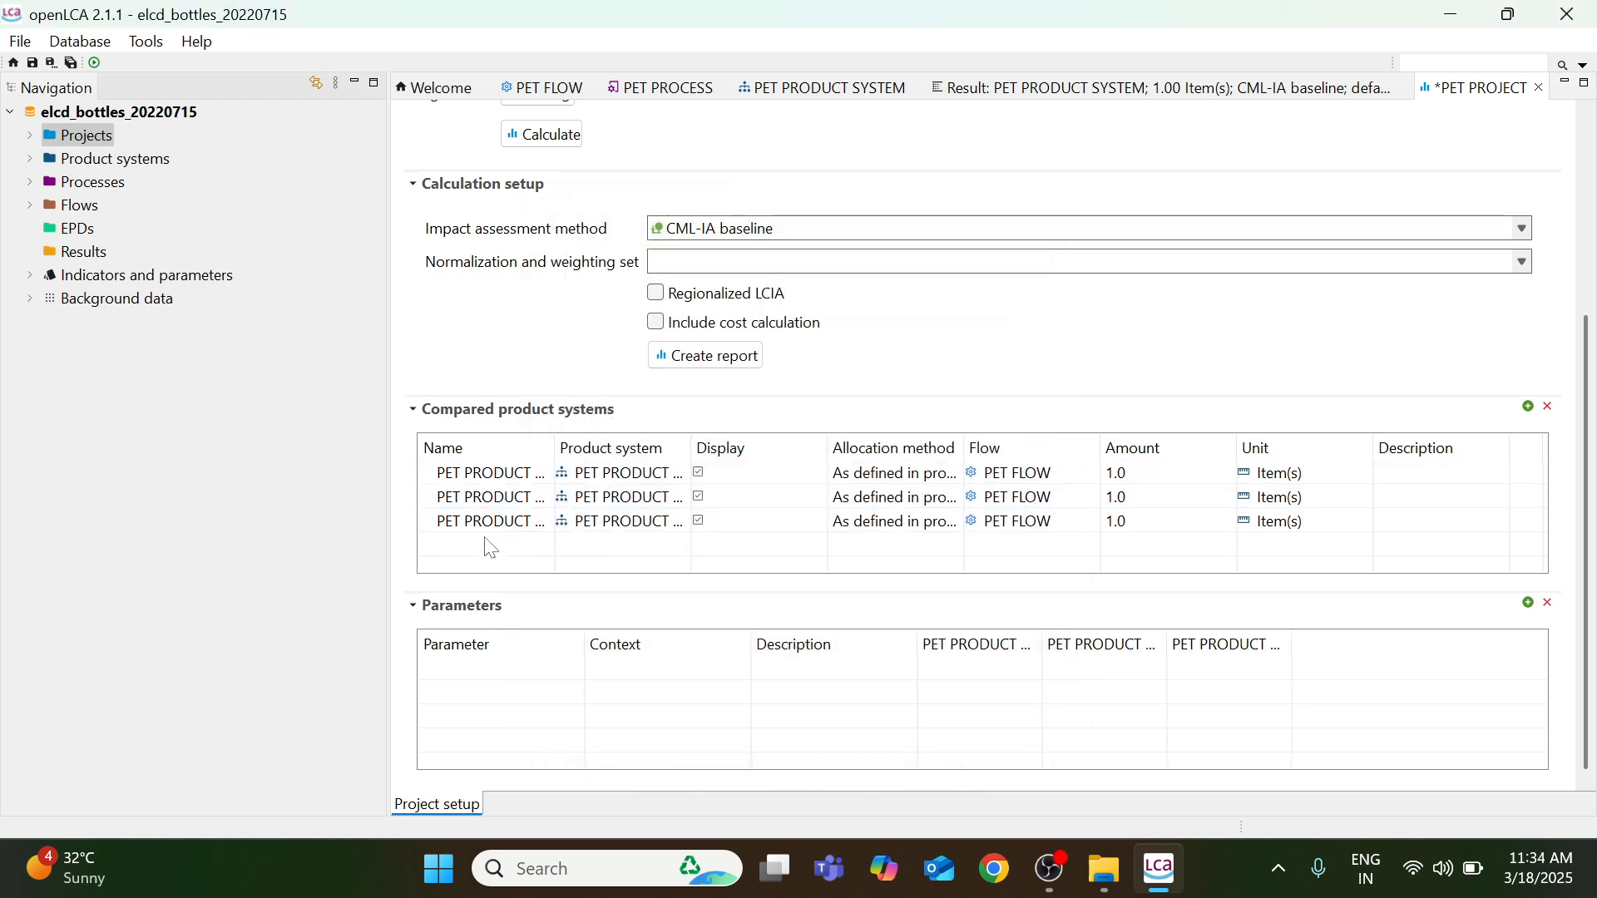
{"action": "double_click", "coordinate": [489, 546]}
{"action": "double_click", "coordinate": [680, 449]}
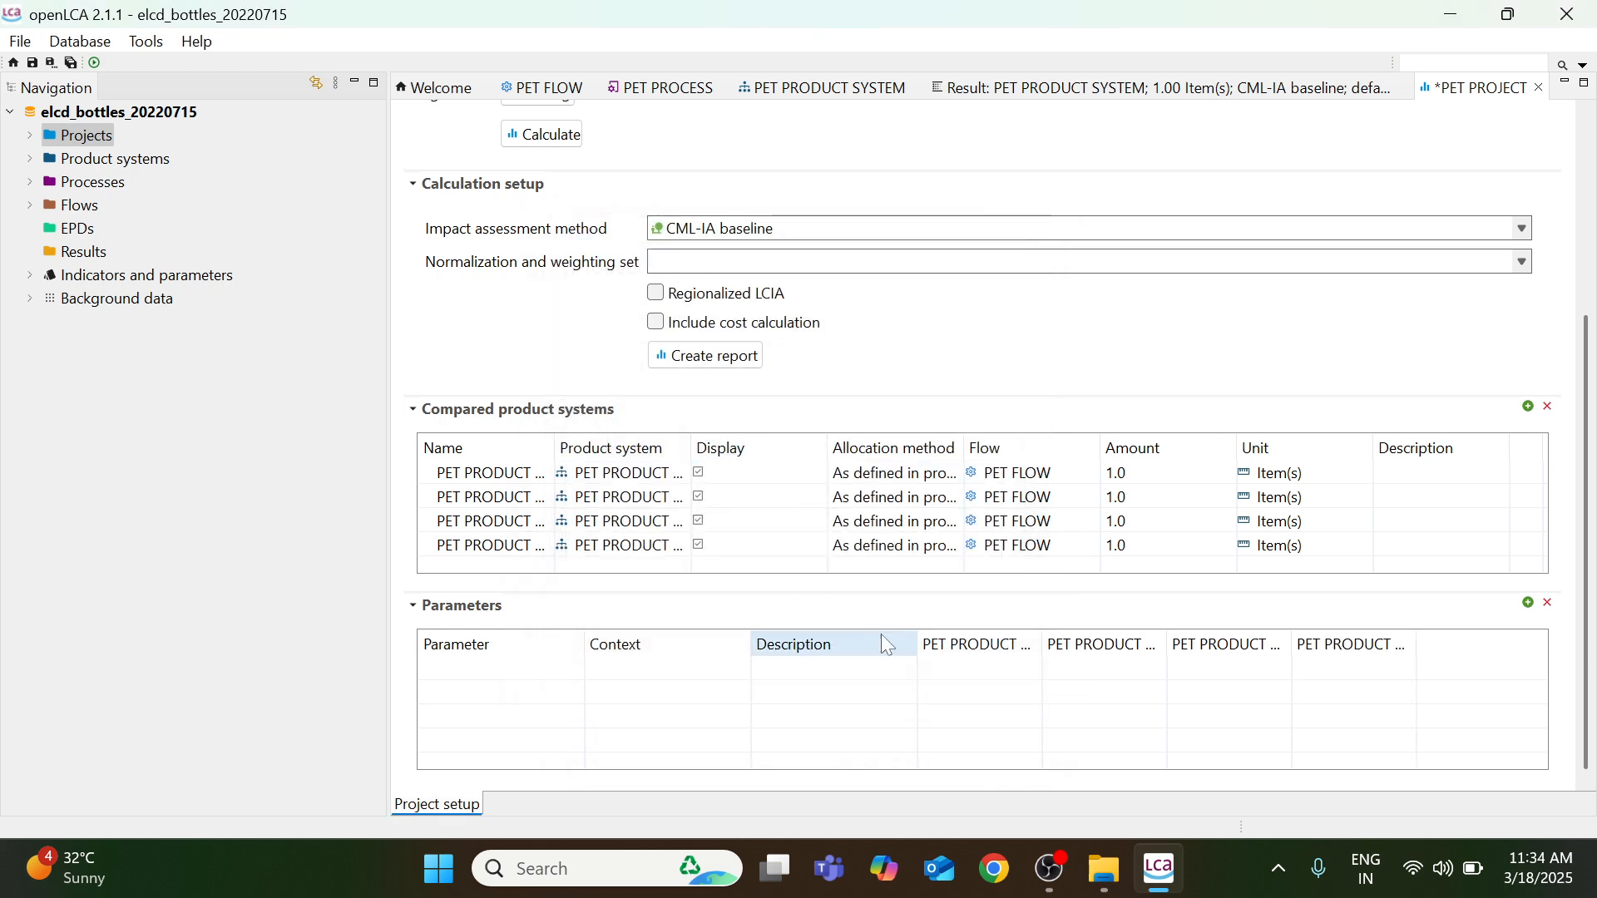
Rename the first two compared product systems as Pune to Kolhapur and Mumbia to Kolhapur.
{"action": "left_click", "coordinate": [503, 474]}
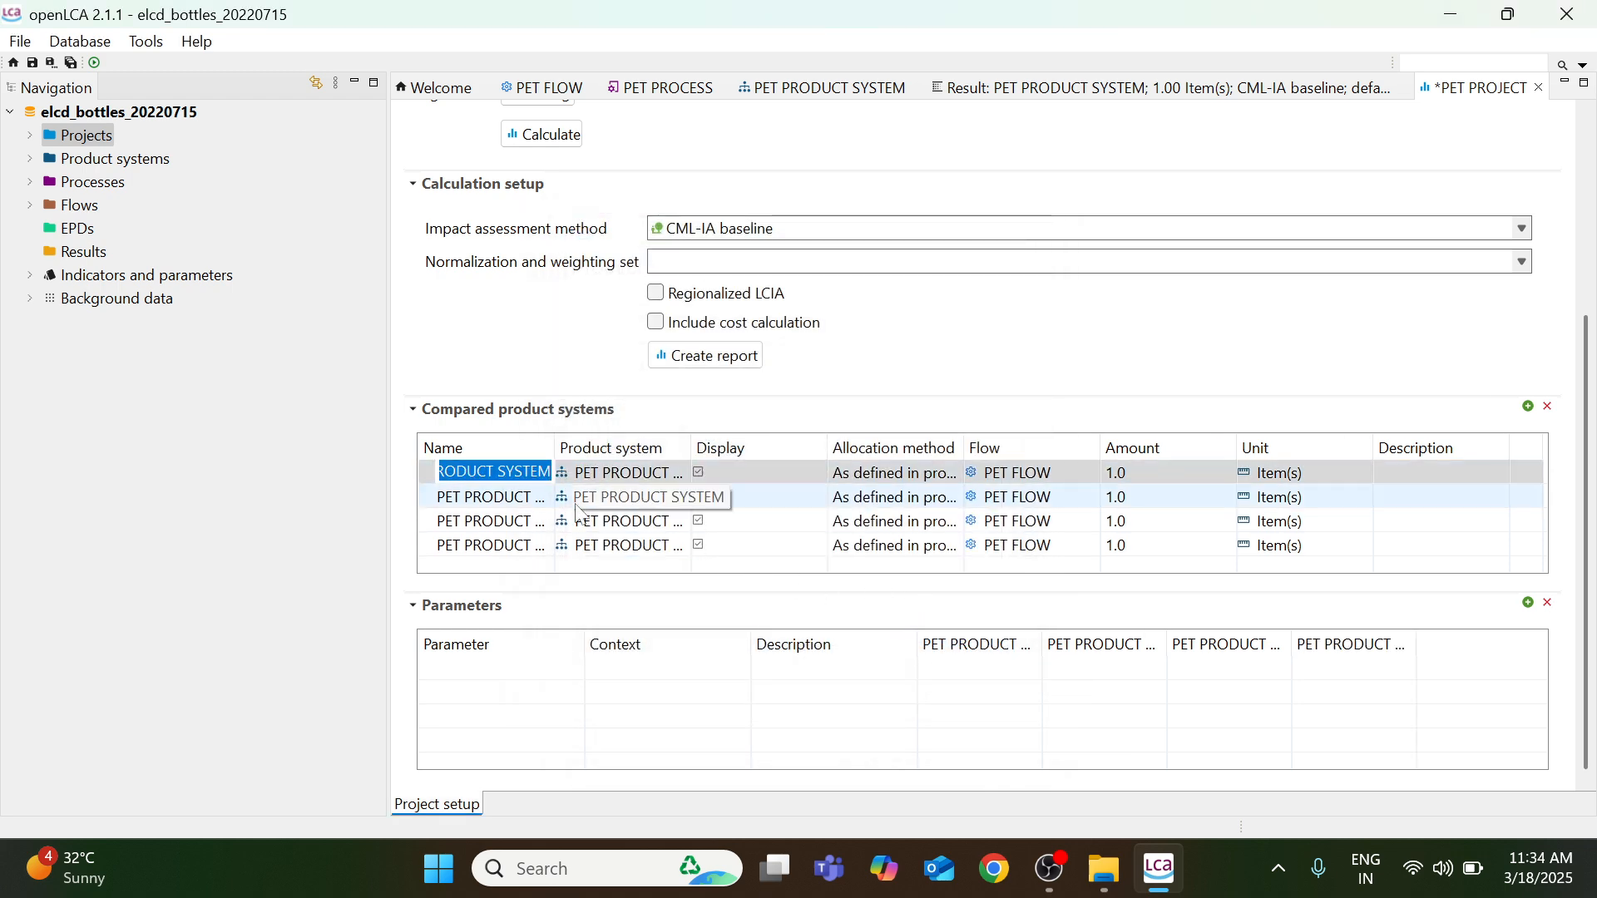
{"action": "type", "text": "Pune "}
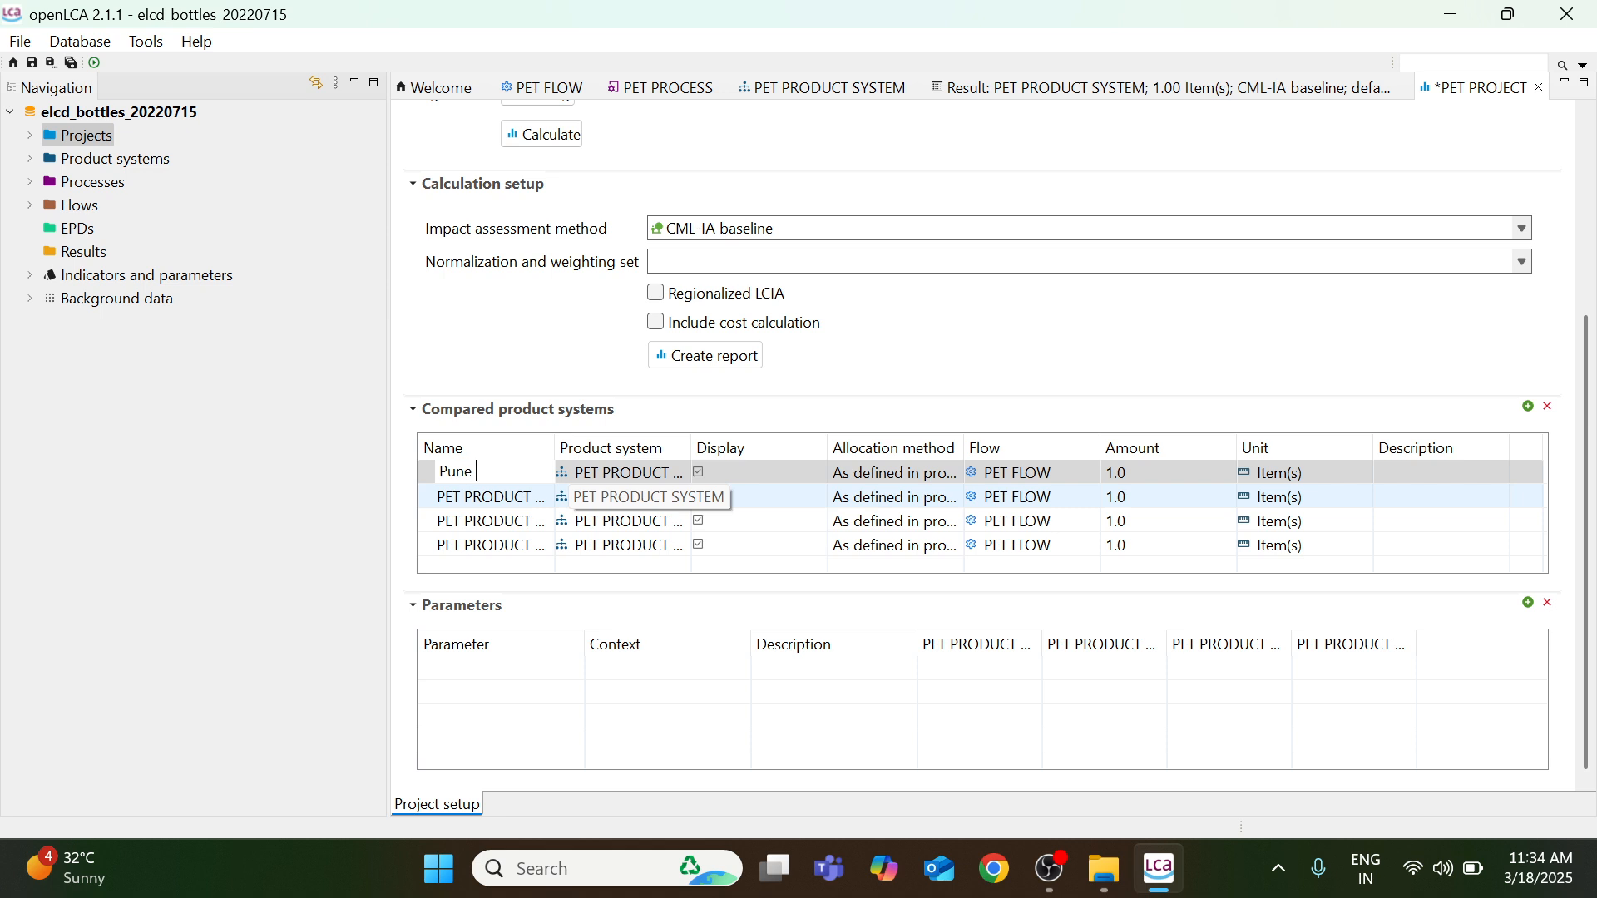
{"action": "type", "text": "to kOlh"}
{"action": "key", "text": "BackSpace"}
{"action": "key", "text": "BackSpace"}
{"action": "type", "text": "Kolhapur"}
{"action": "left_click", "coordinate": [514, 498]}
{"action": "type", "text": "Mumbia to Kol"}
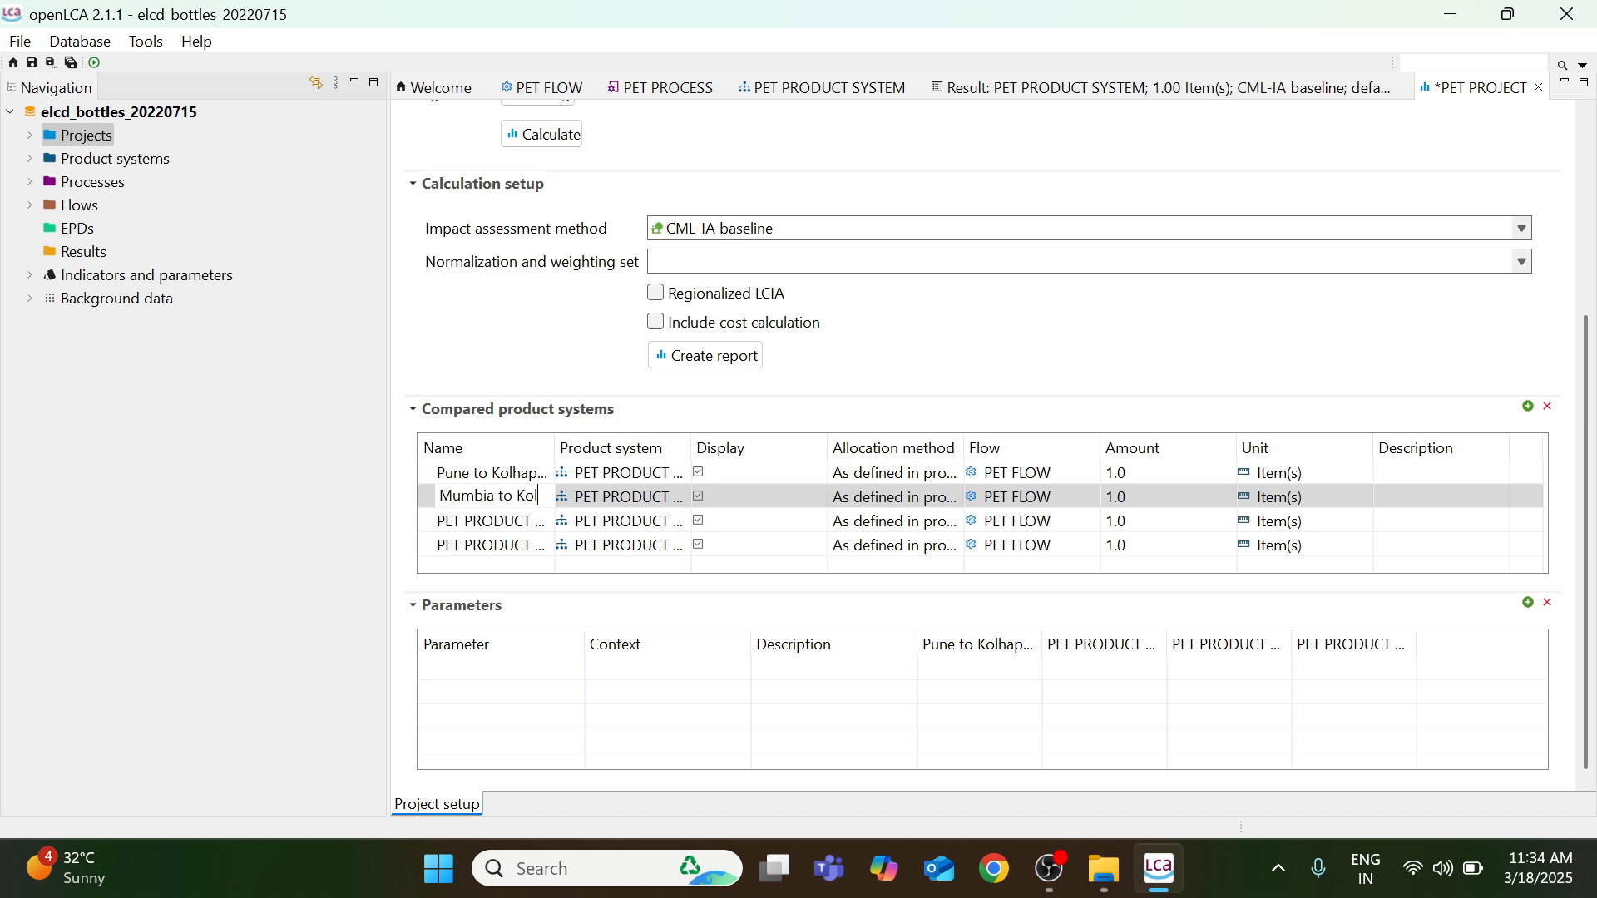
{"action": "type", "text": "hapur"}
Rename the third compared product system as Goa to Kolhaupr and the fourth as Nashik to Kolhapur.
{"action": "key", "text": "Tab"}
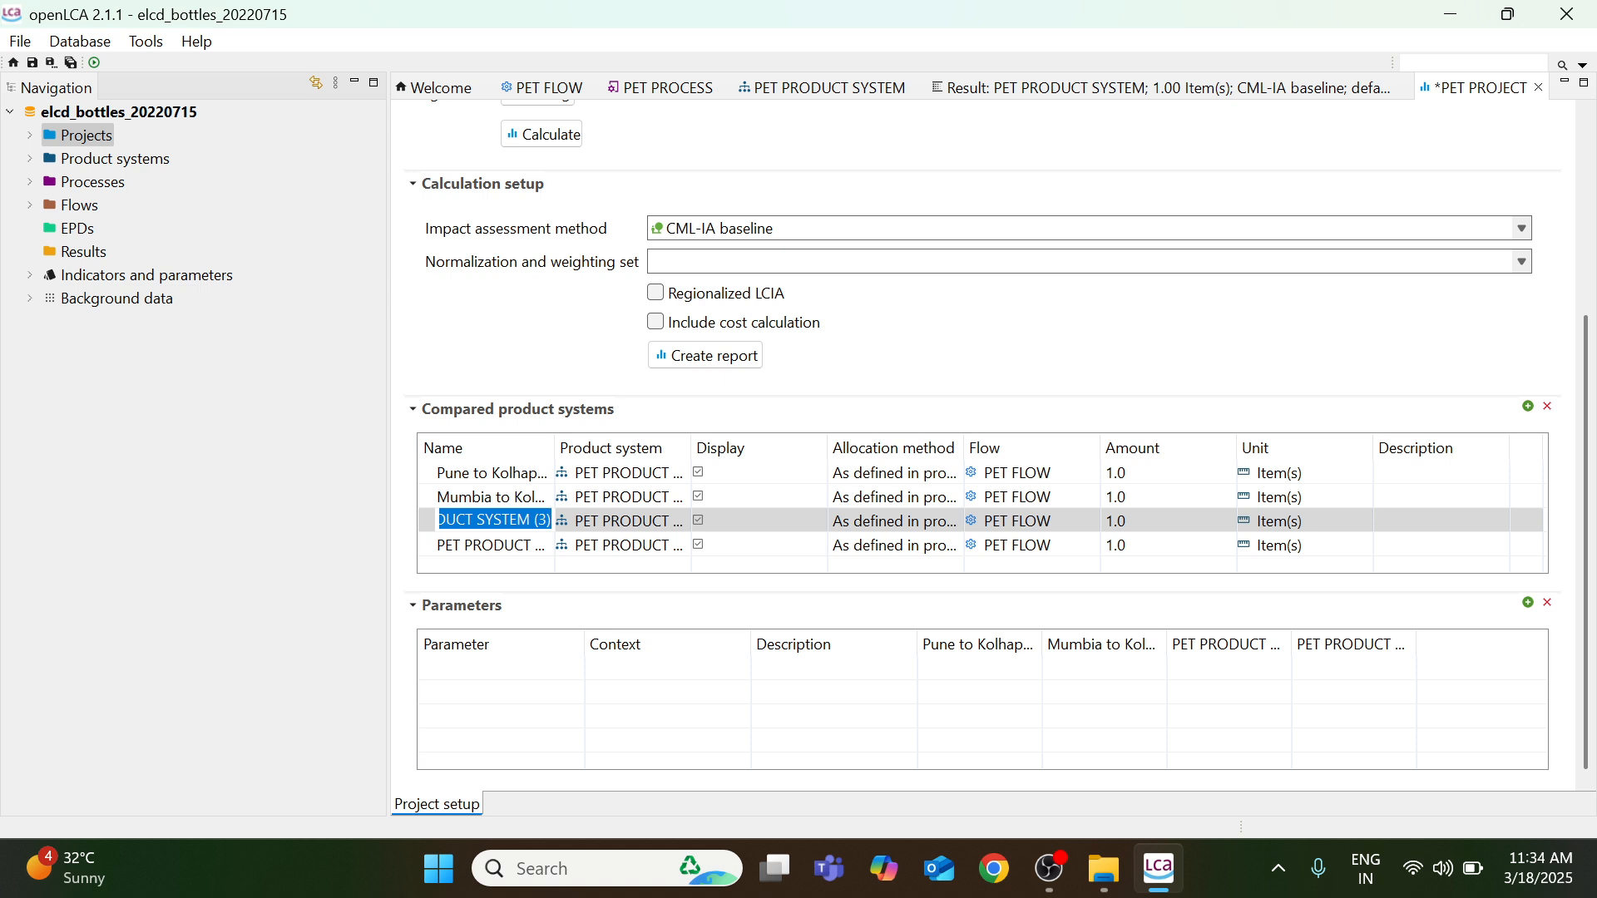
{"action": "type", "text": "Goa to Kolhaupr"}
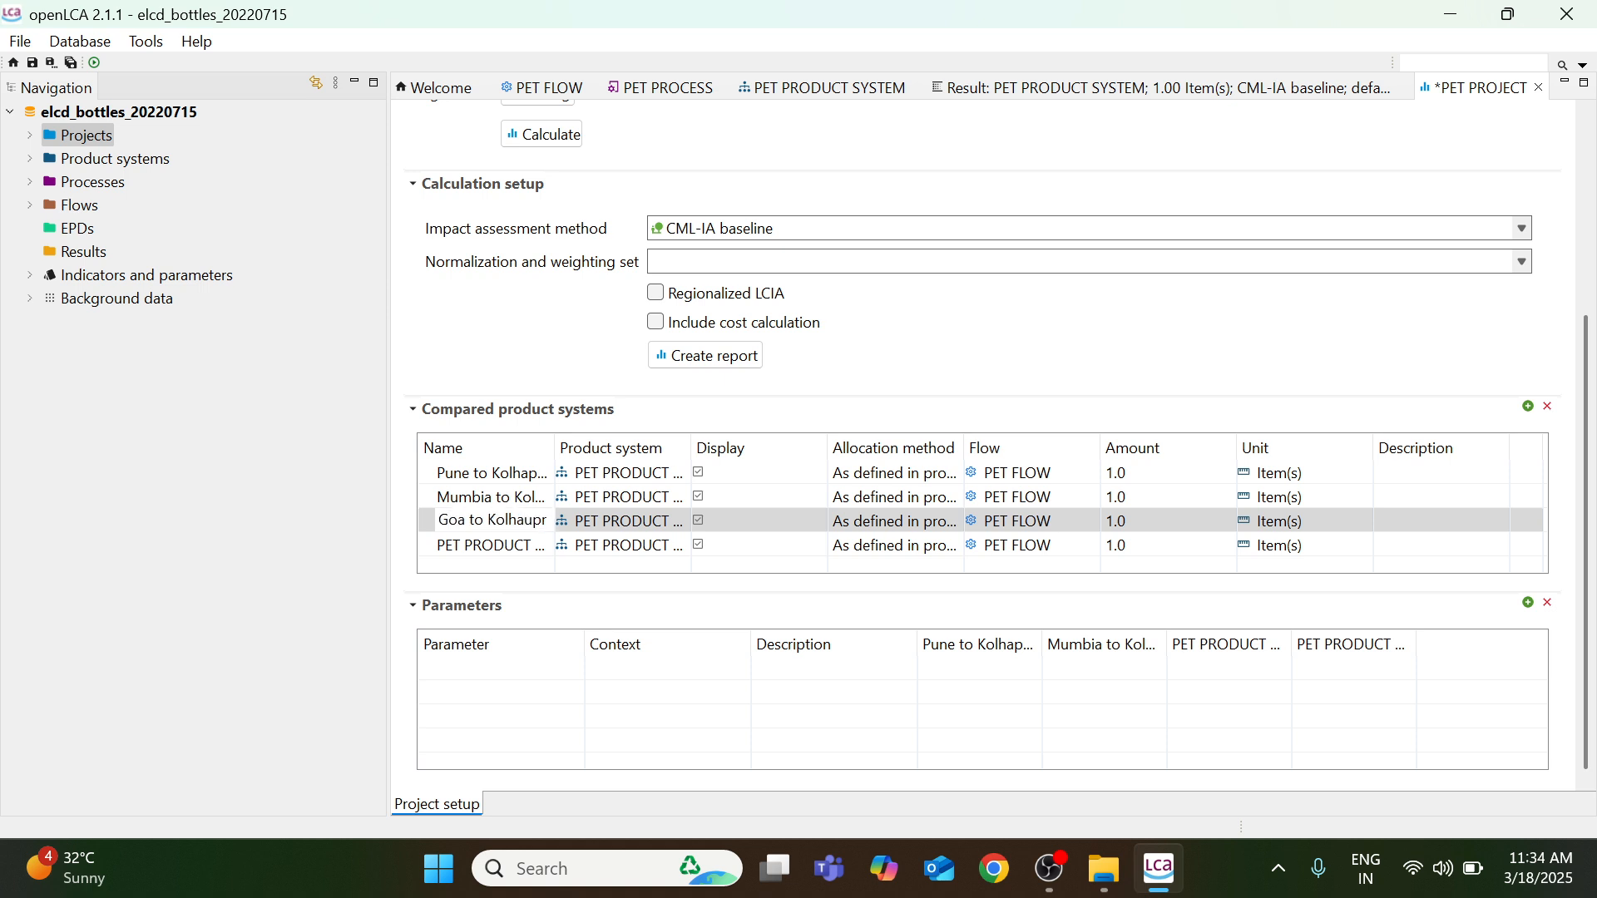
{"action": "left_click", "coordinate": [462, 545]}
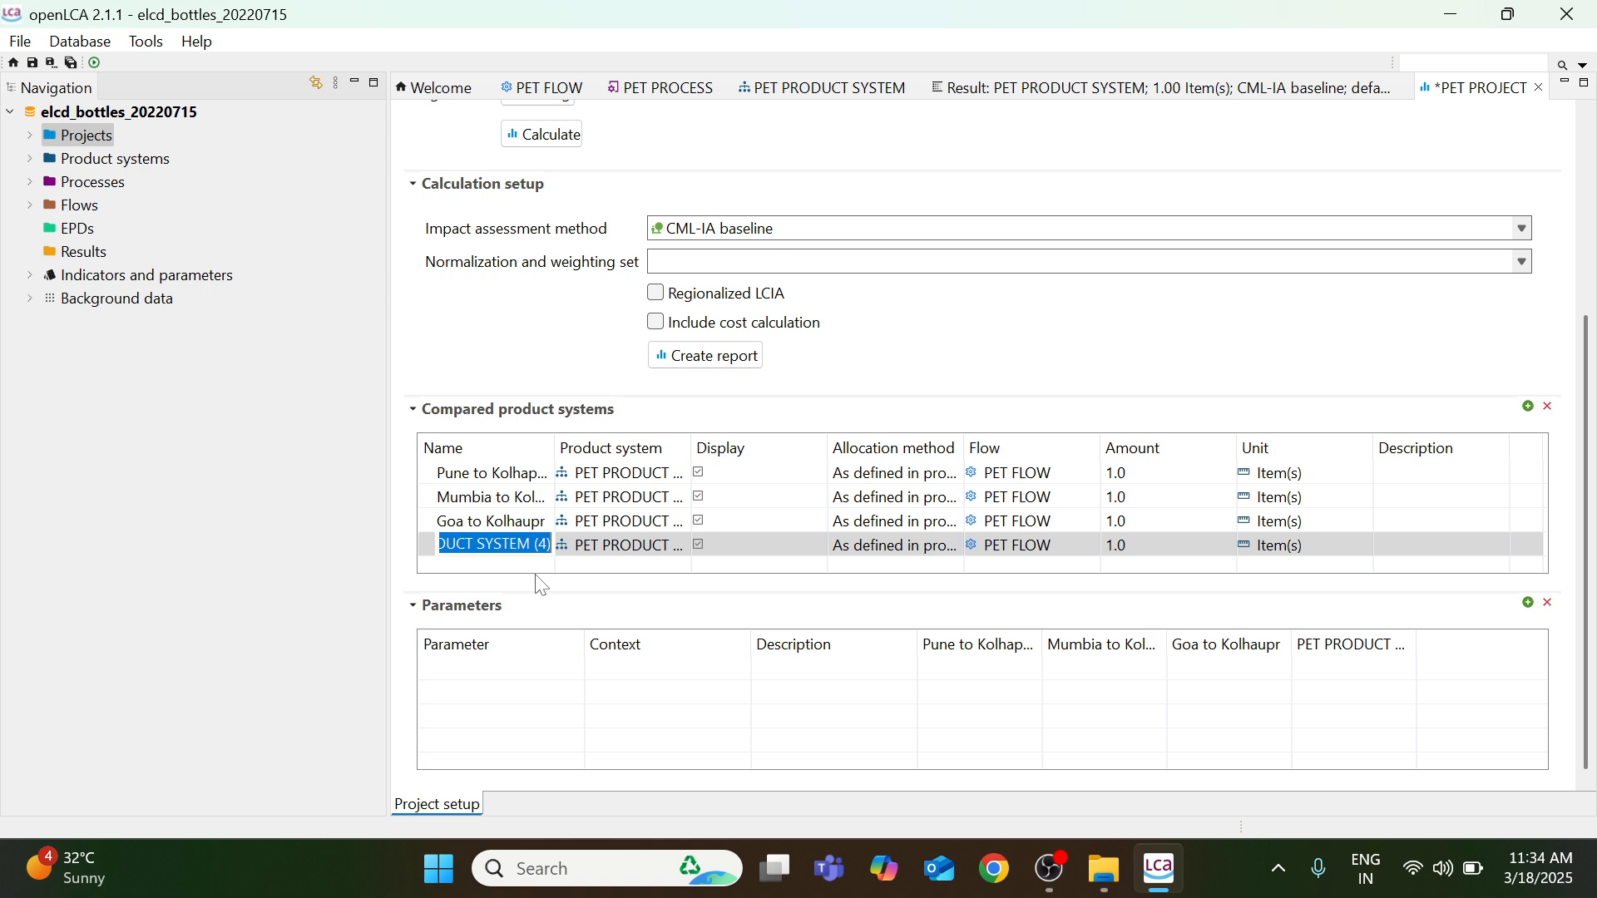
{"action": "type", "text": "F"}
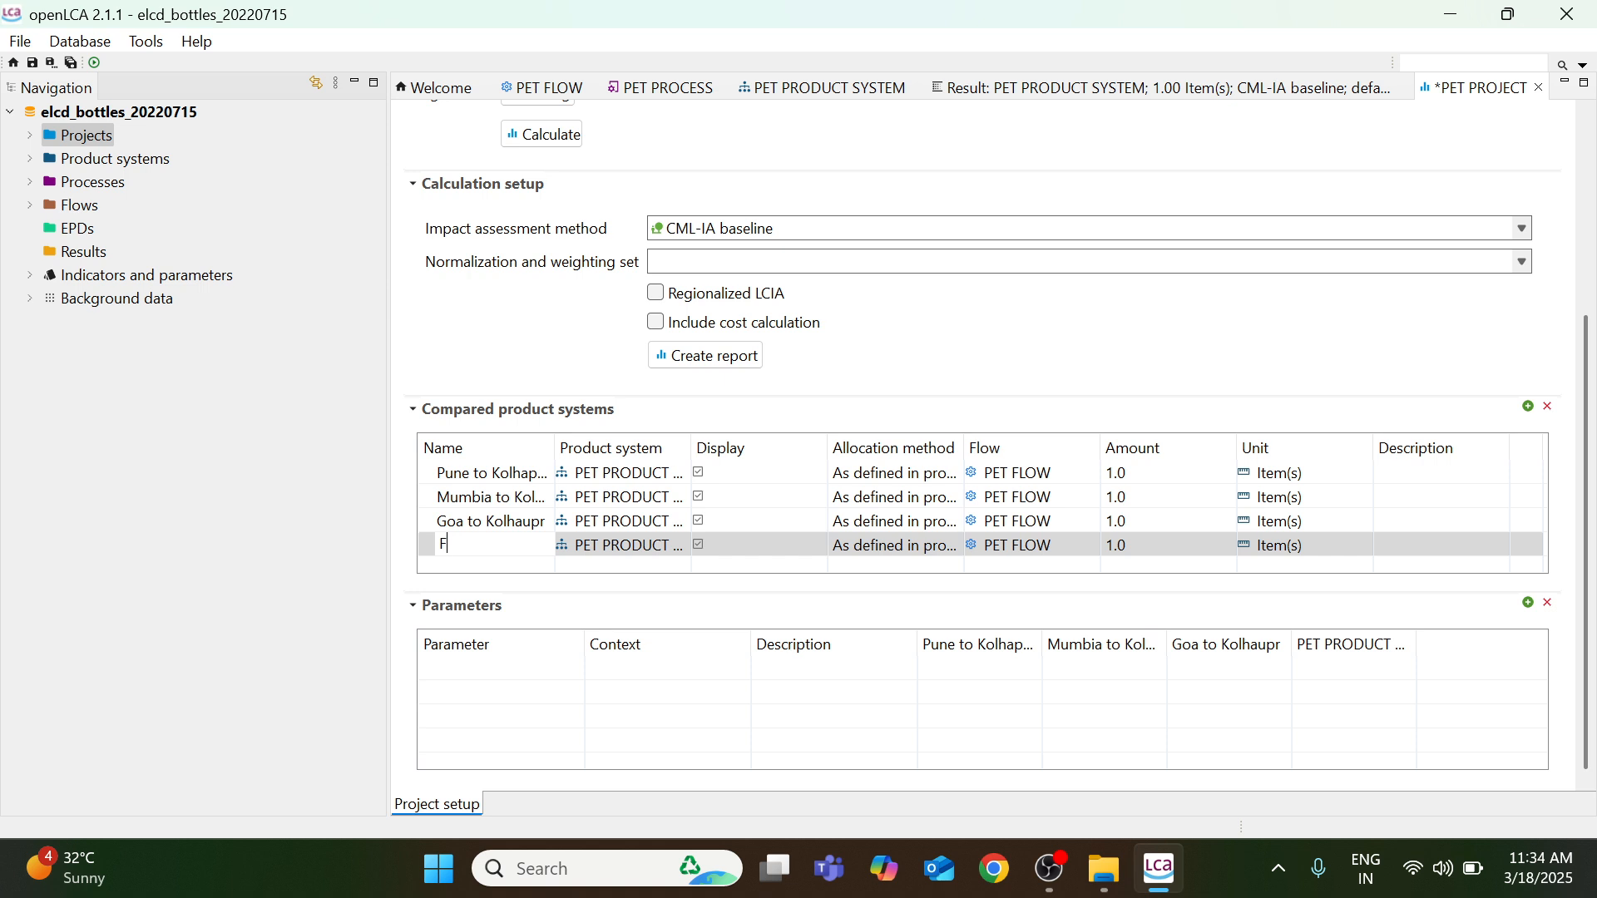
{"action": "type", "text": "ashik to Kolhapur"}
{"action": "key", "text": "Return"}
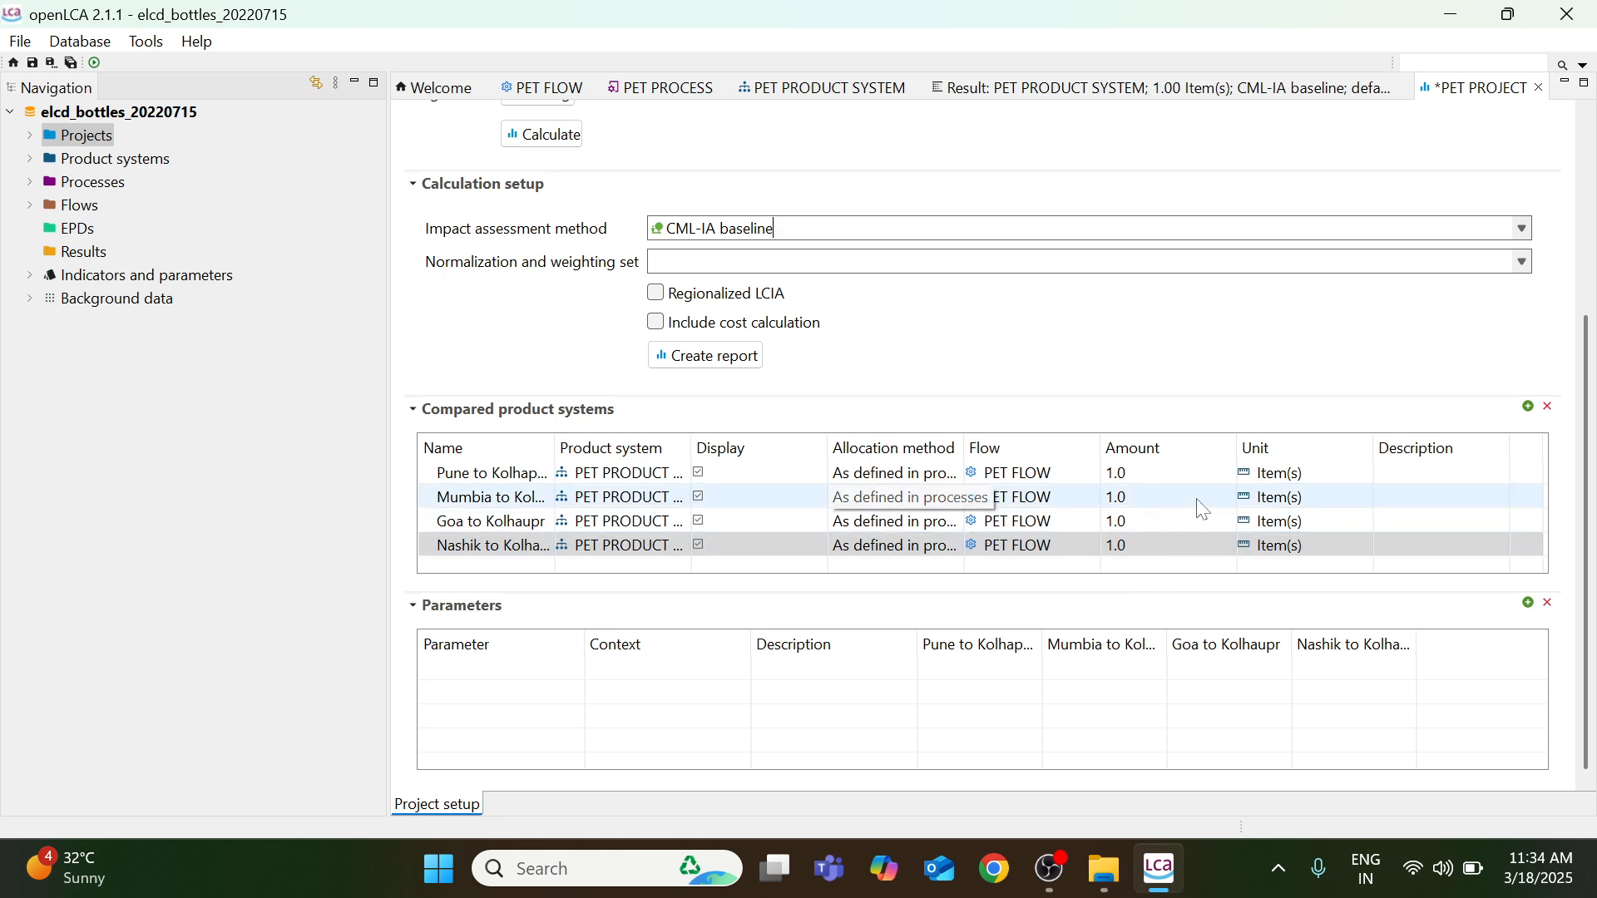
Set the amount of all four compared product systems to 1000 items.
{"action": "left_click", "coordinate": [1144, 473]}
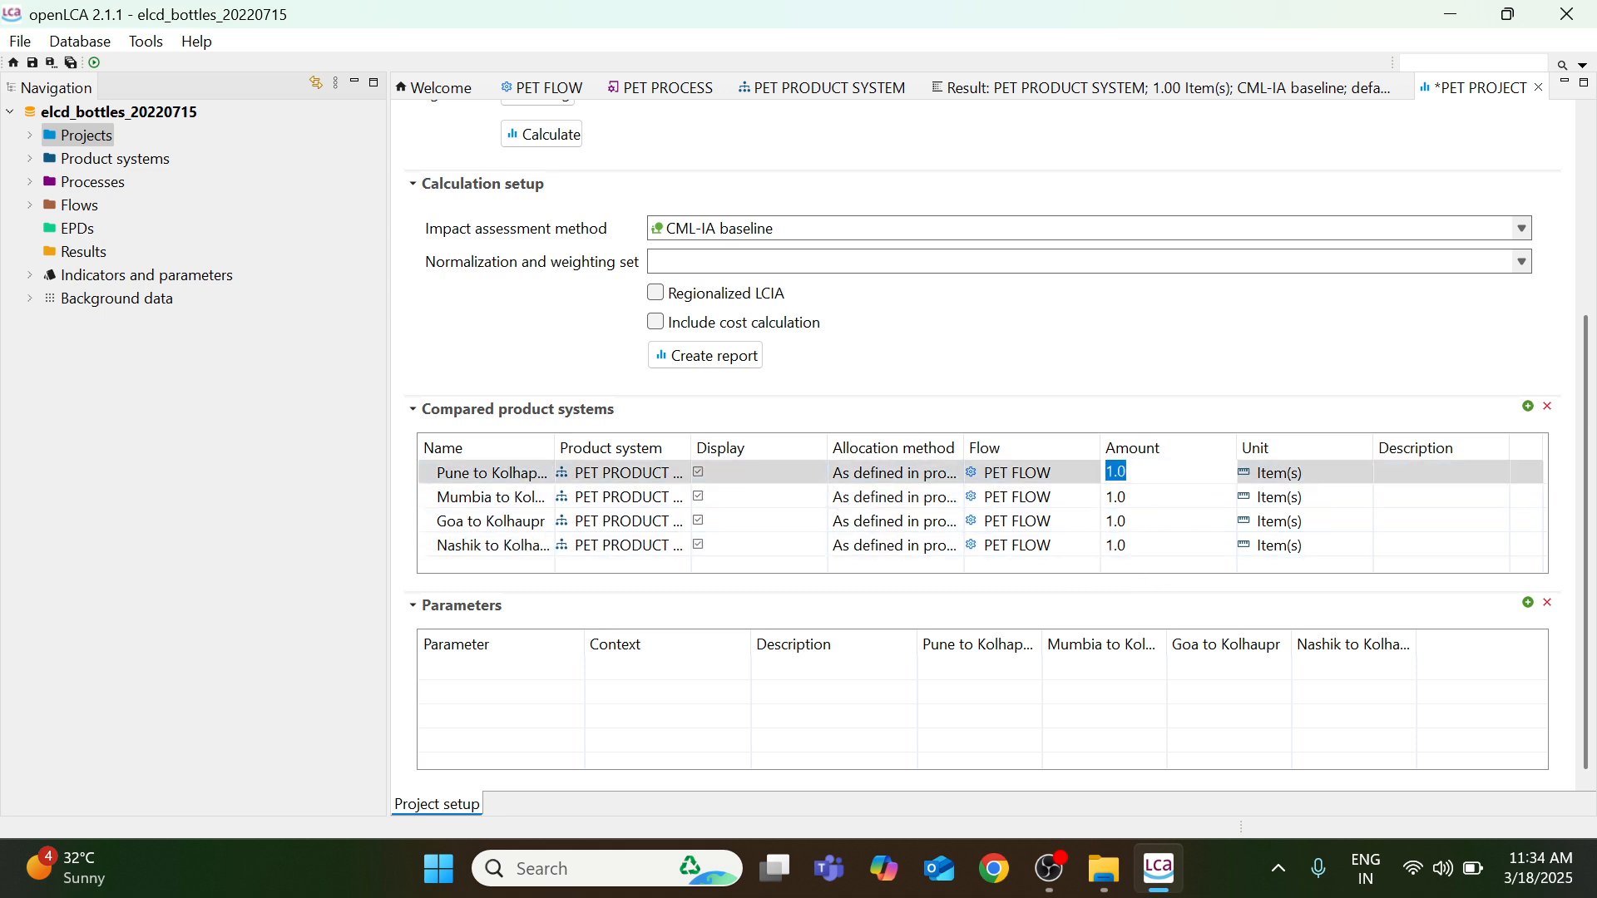
{"action": "type", "text": "1000"}
{"action": "left_click", "coordinate": [1161, 499]}
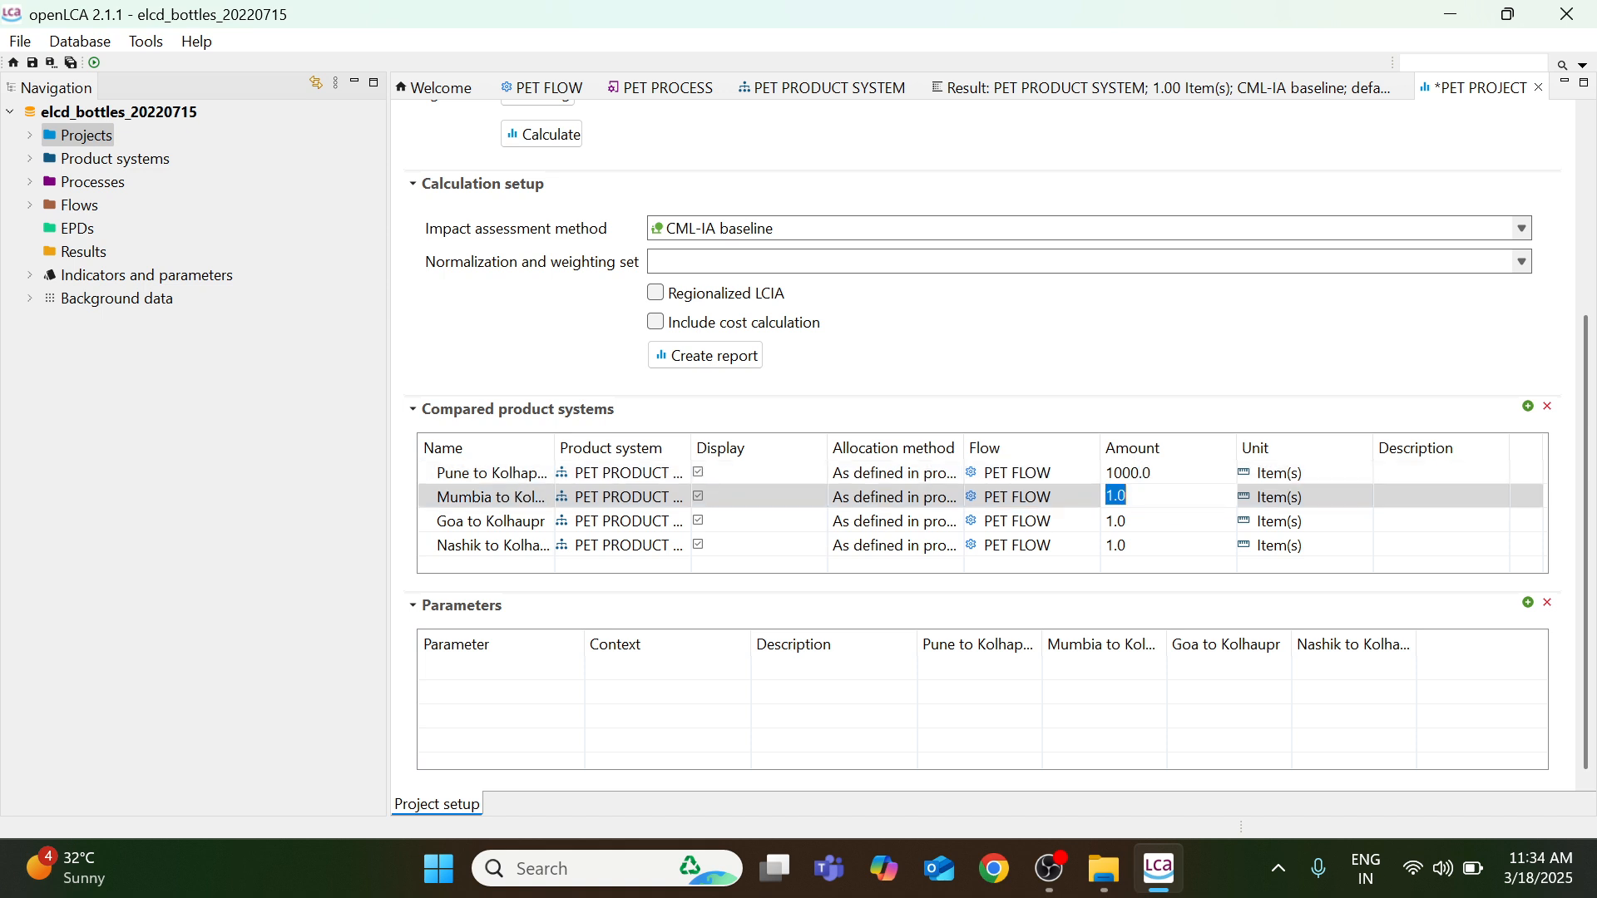
{"action": "type", "text": "1000"}
{"action": "left_click", "coordinate": [1175, 522]}
{"action": "type", "text": "1"}
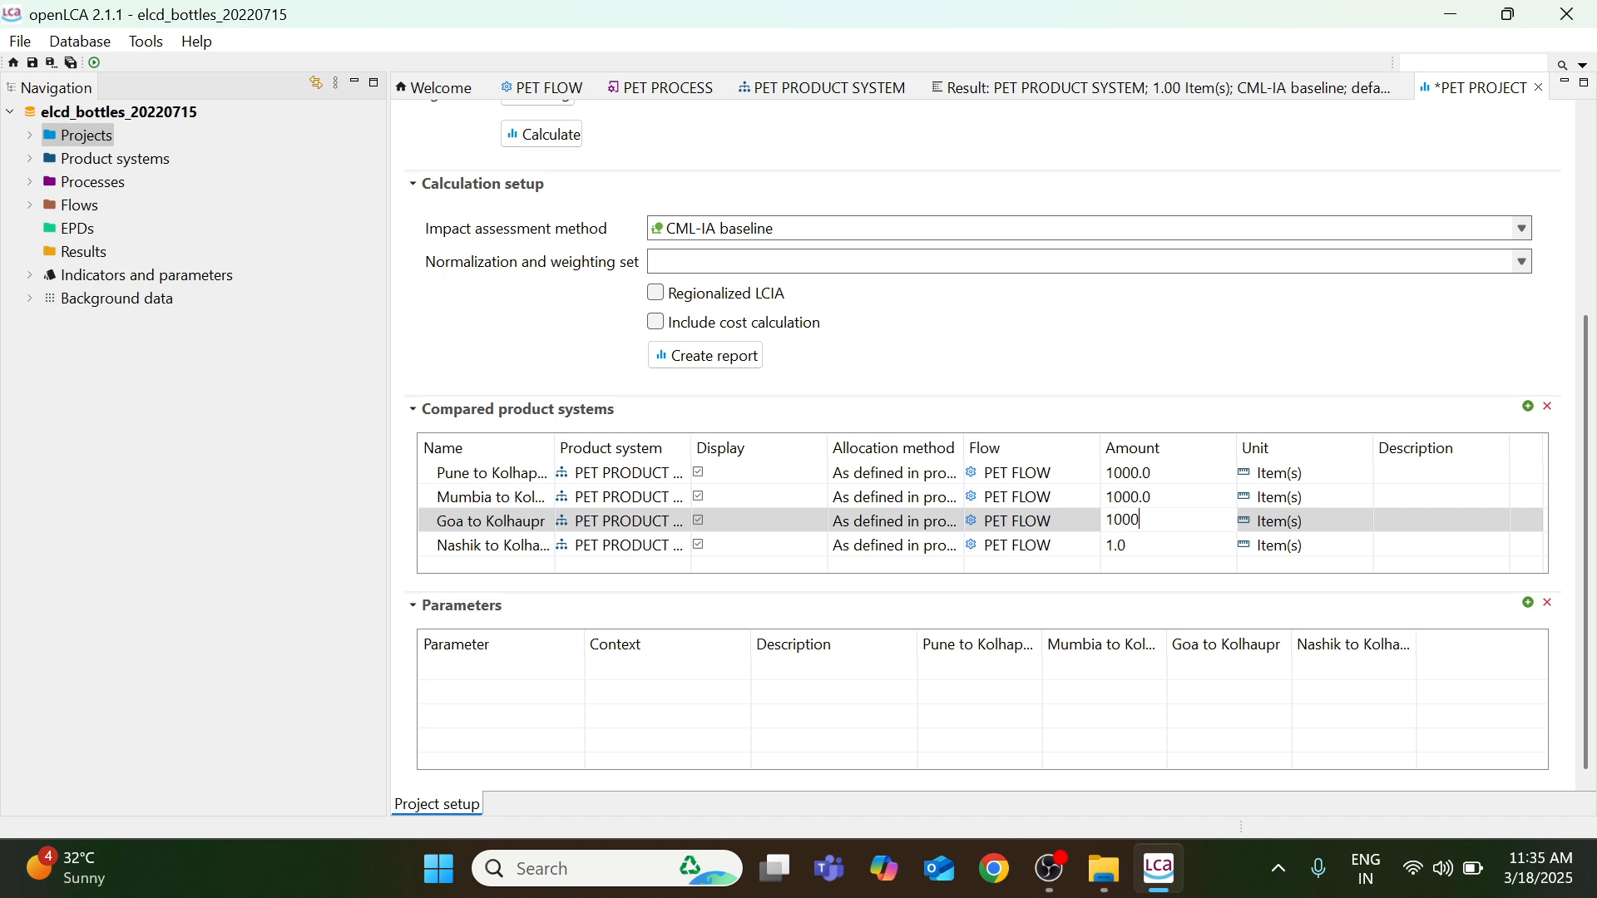
{"action": "left_click", "coordinate": [1169, 545]}
{"action": "type", "text": "1"}
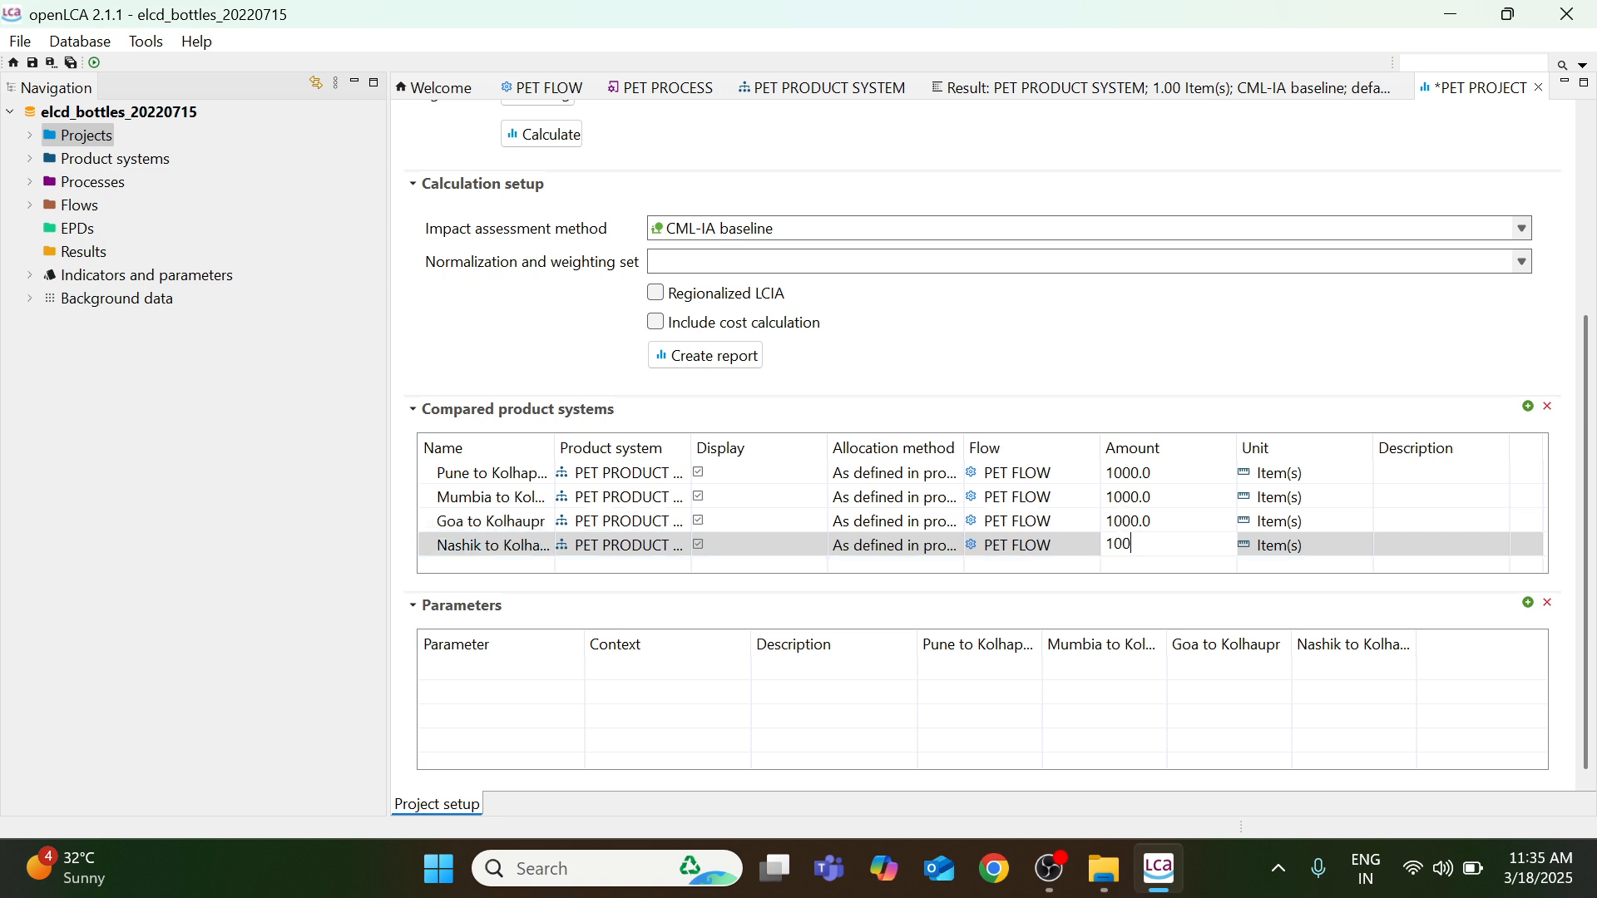
{"action": "left_click", "coordinate": [1109, 669]}
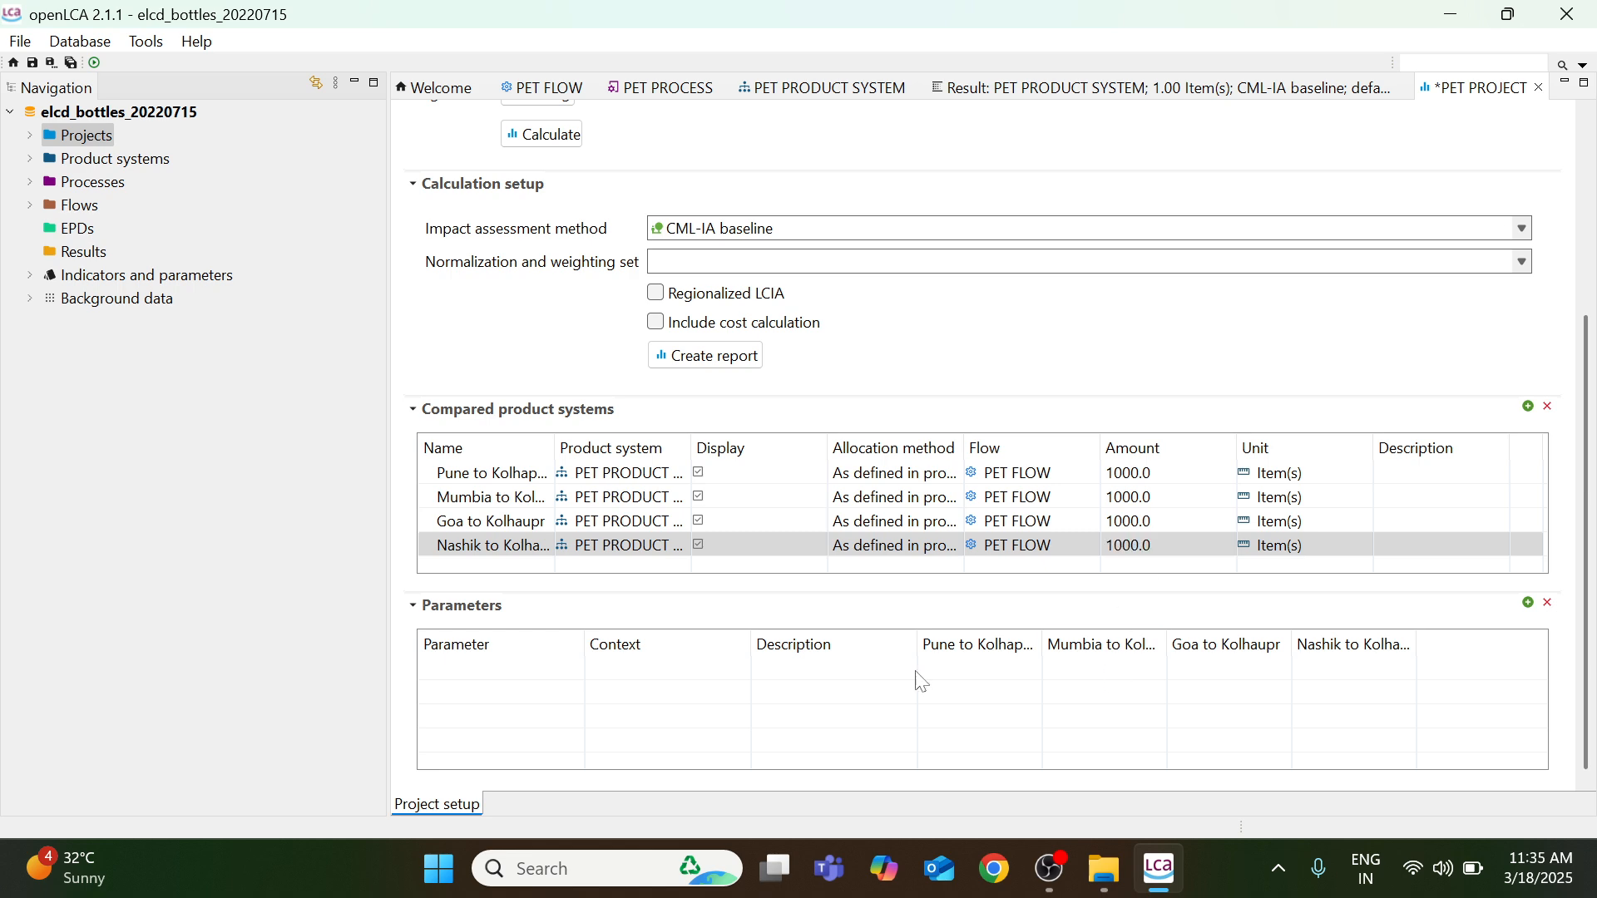
Add the PET PROCESS parameters D and M to the project's parameters.
{"action": "double_click", "coordinate": [498, 672]}
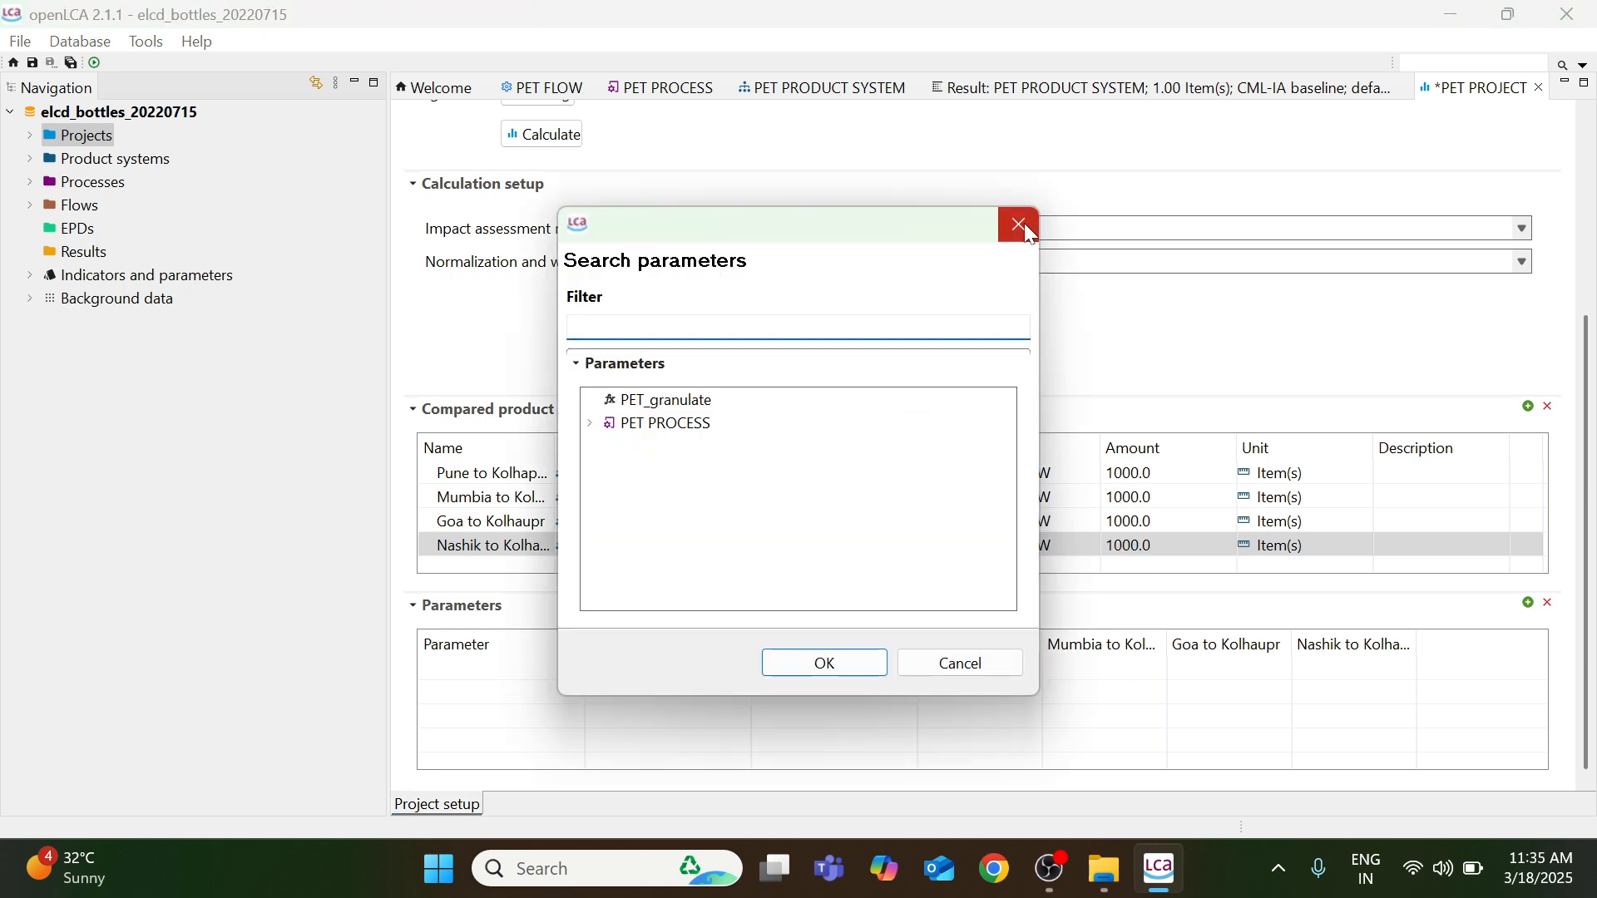
{"action": "left_click", "coordinate": [1017, 226]}
{"action": "double_click", "coordinate": [516, 703]}
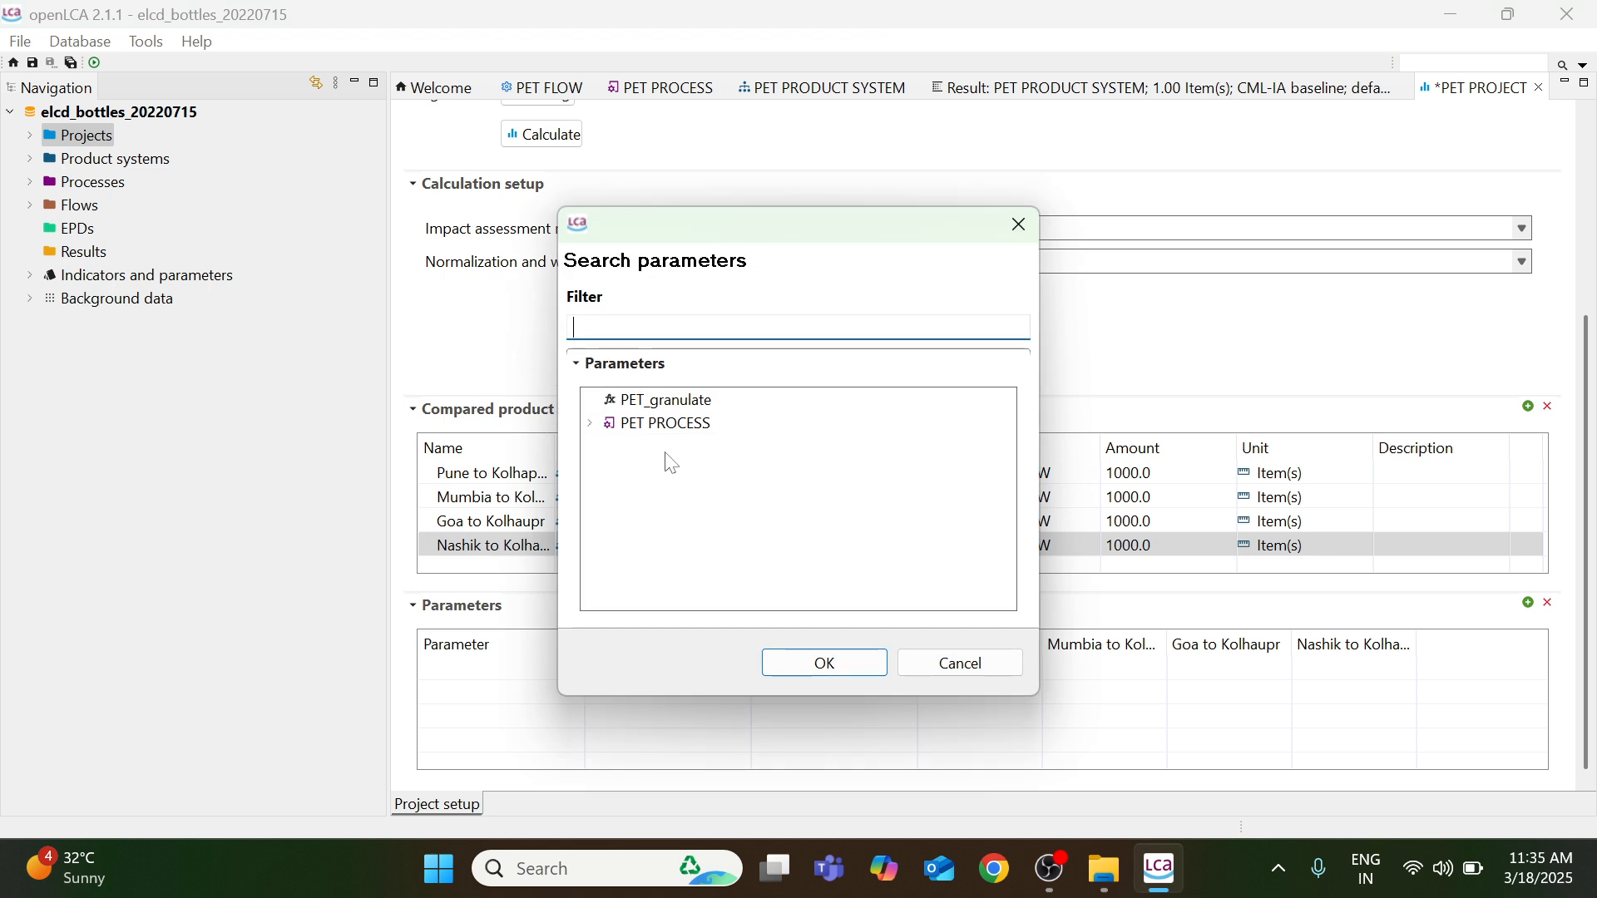
{"action": "left_click", "coordinate": [591, 425]}
{"action": "left_click", "coordinate": [639, 446]}
{"action": "left_click", "coordinate": [823, 663]}
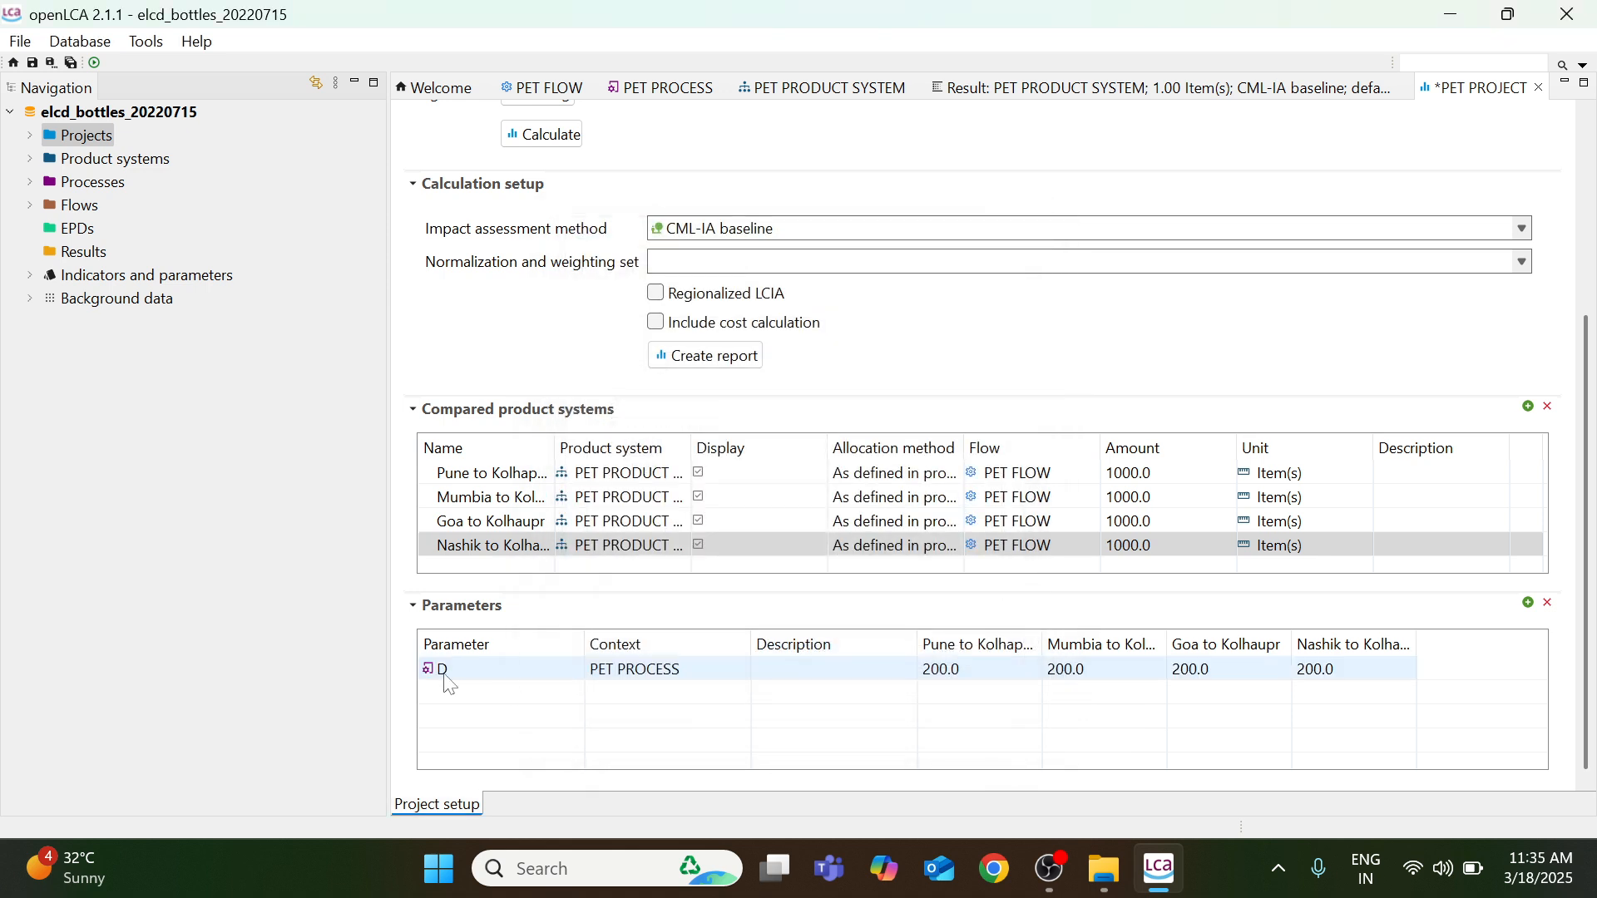
{"action": "double_click", "coordinate": [445, 689]}
{"action": "left_click", "coordinate": [591, 424]}
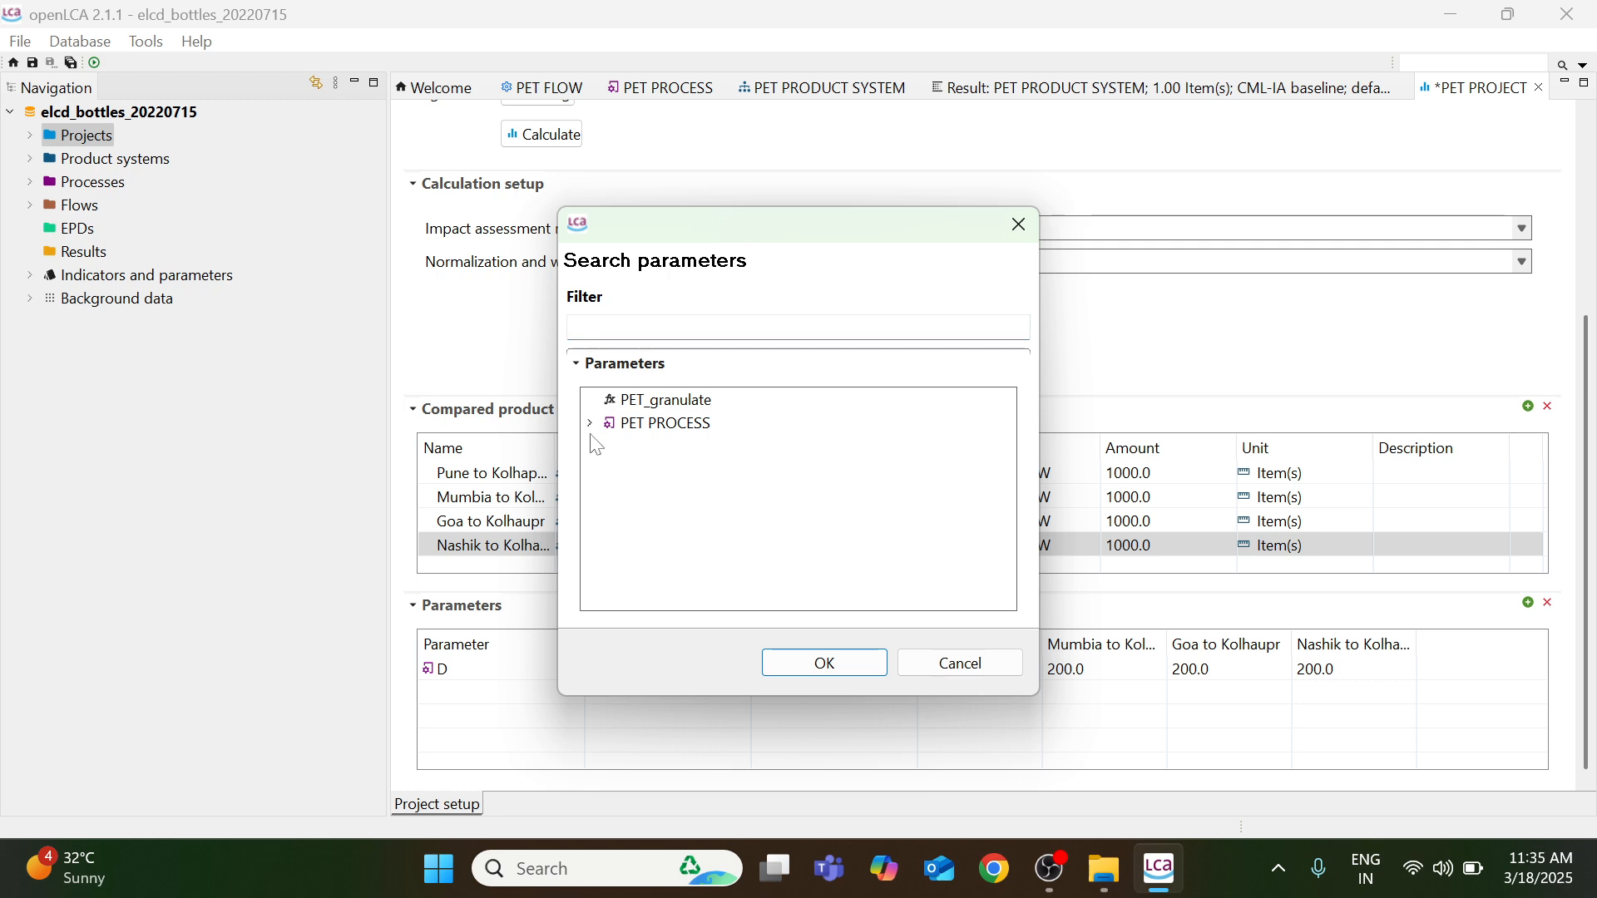
{"action": "left_click", "coordinate": [642, 470]}
{"action": "left_click", "coordinate": [807, 666]}
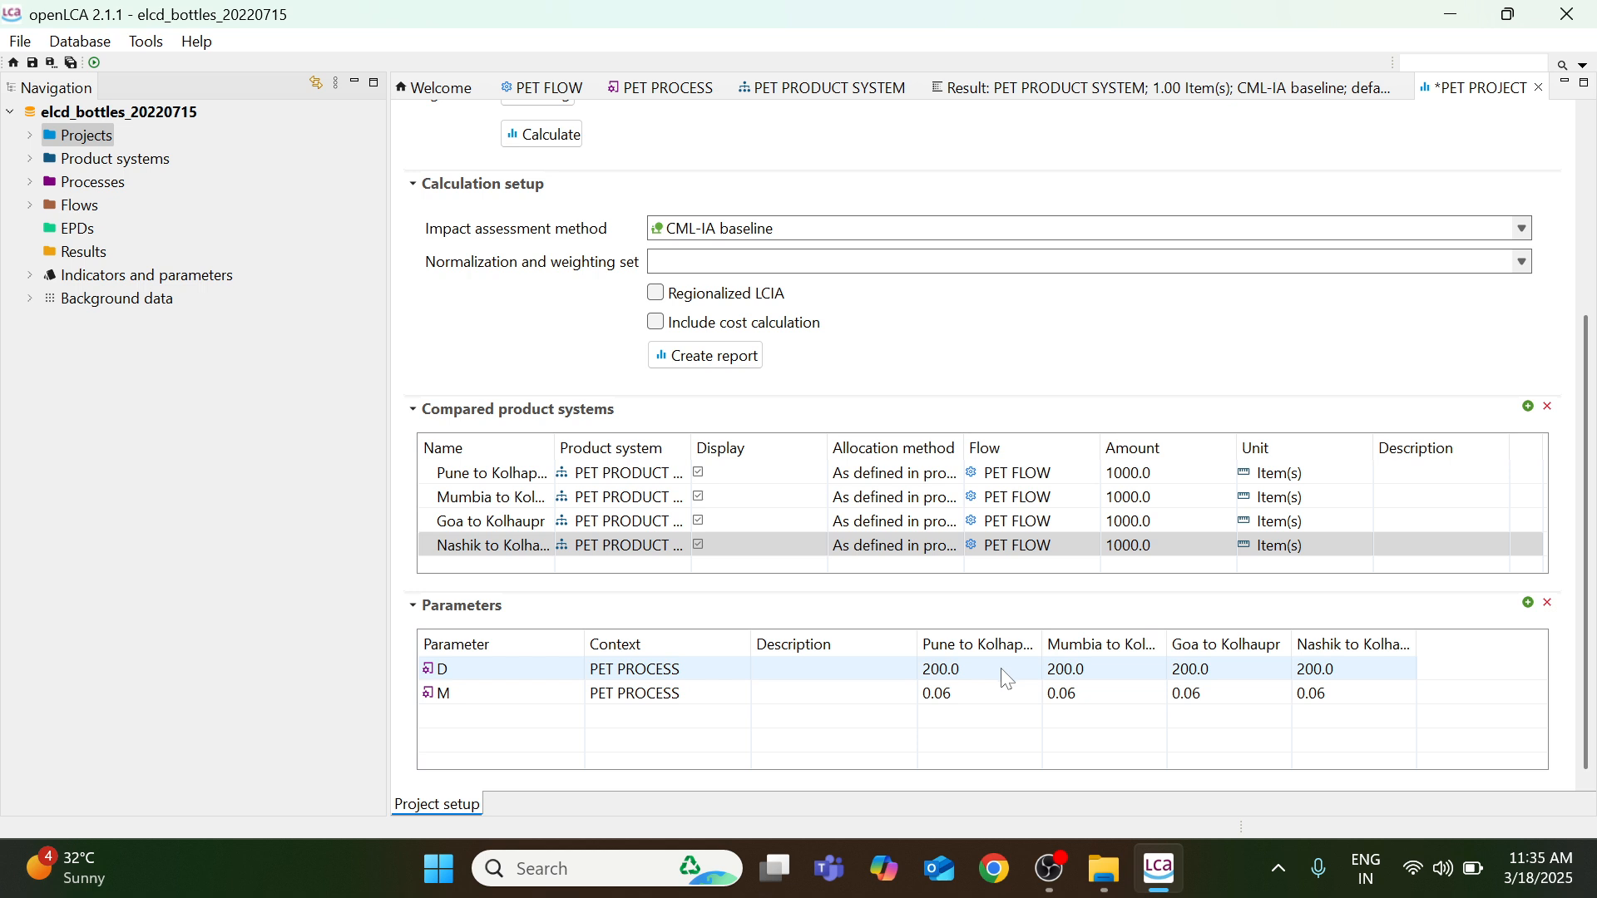
Set parameter D to 500 for Mumbia to Kolhapur, 190 for Goa to Kolhaupr and 300 for Nashik to Kolhapur.
{"action": "left_click", "coordinate": [1106, 674]}
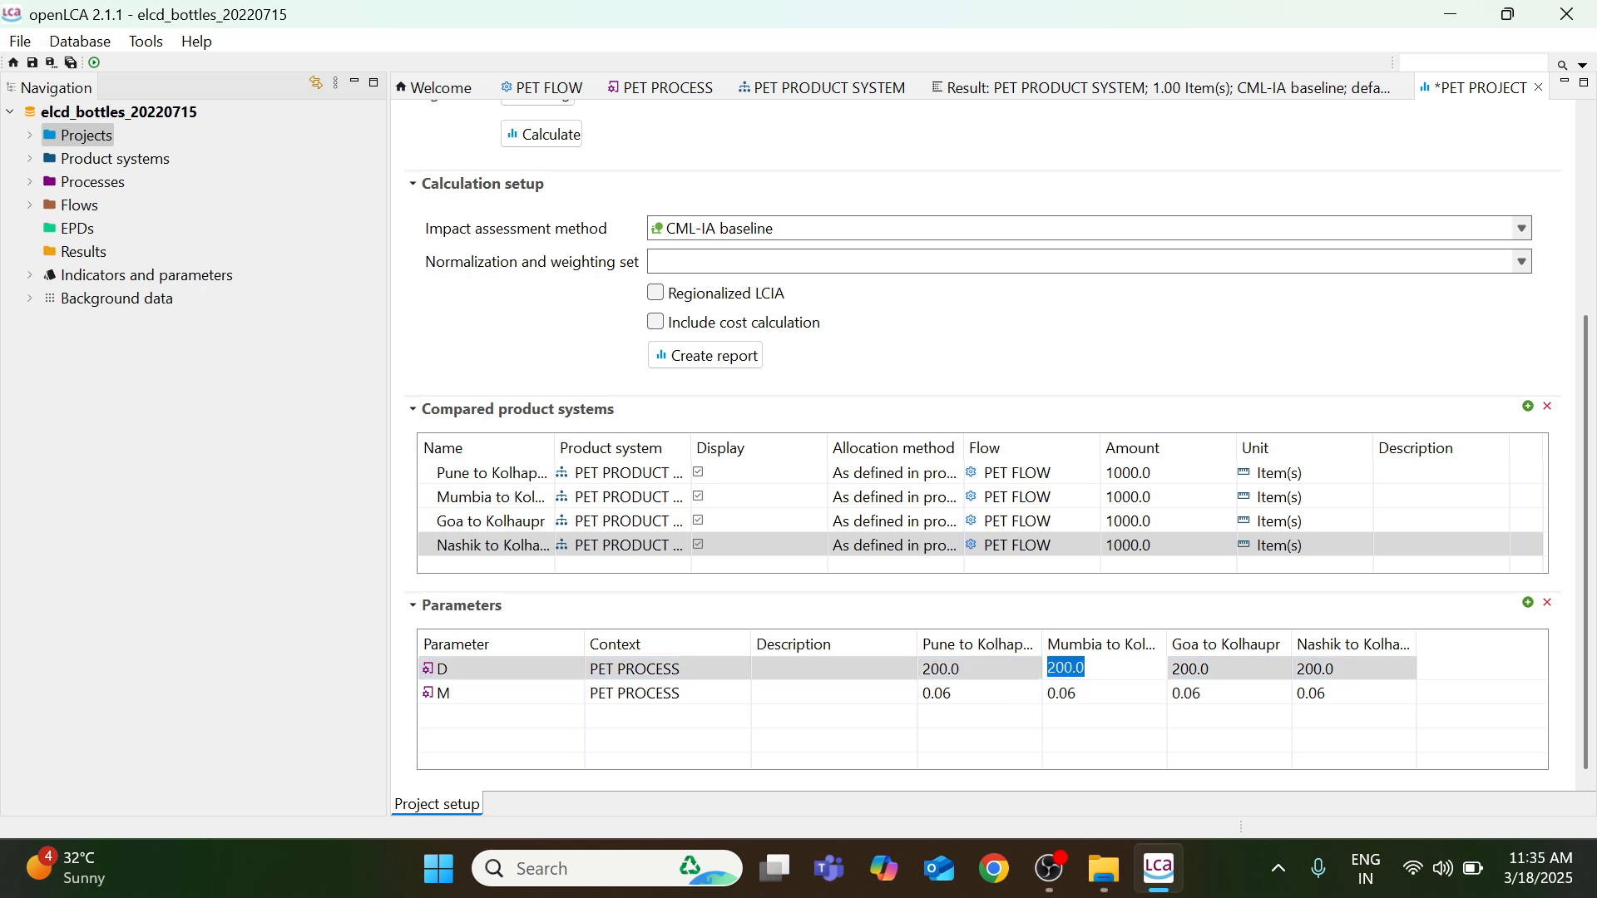
{"action": "type", "text": "500"}
{"action": "key", "text": "Tab"}
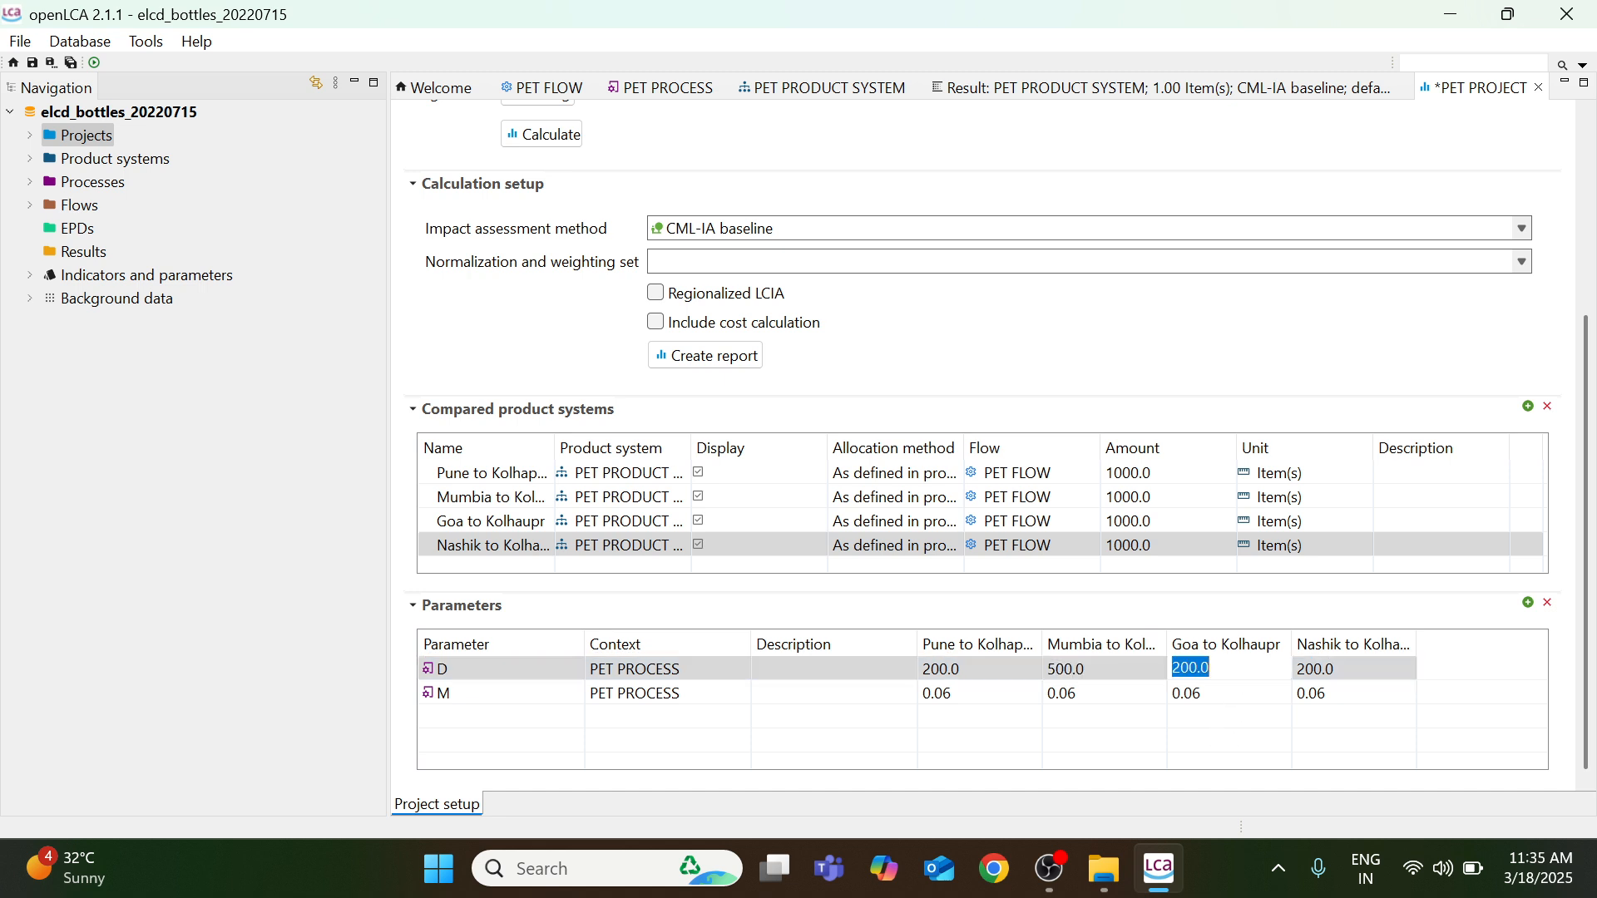
{"action": "type", "text": "190"}
{"action": "left_click", "coordinate": [1371, 664]}
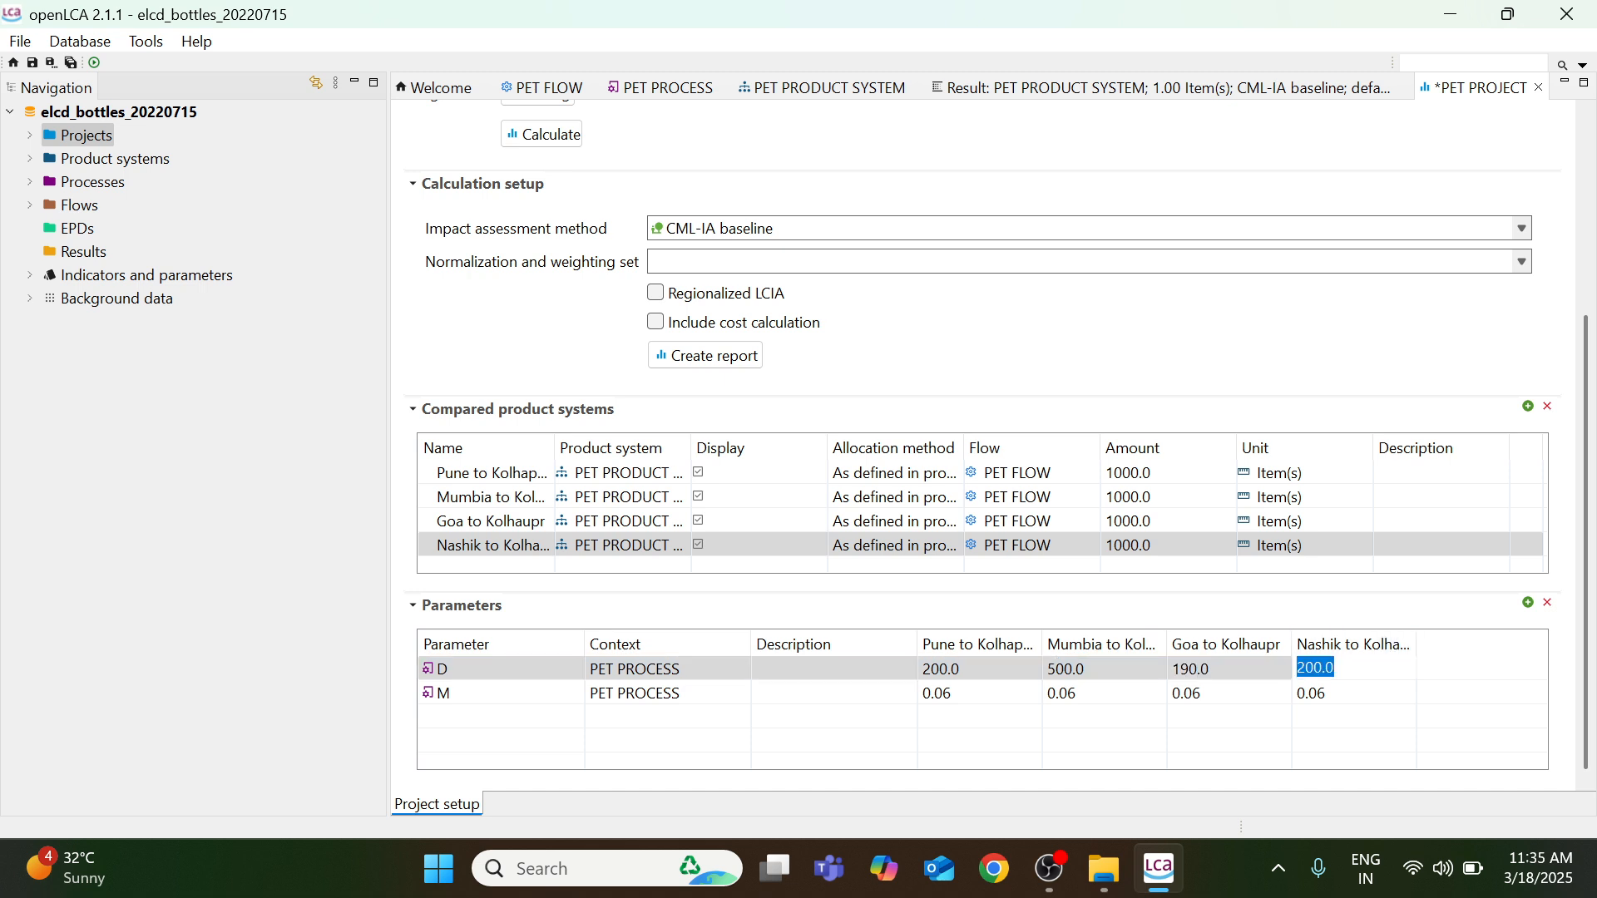
{"action": "type", "text": "300"}
{"action": "left_click", "coordinate": [1229, 725]}
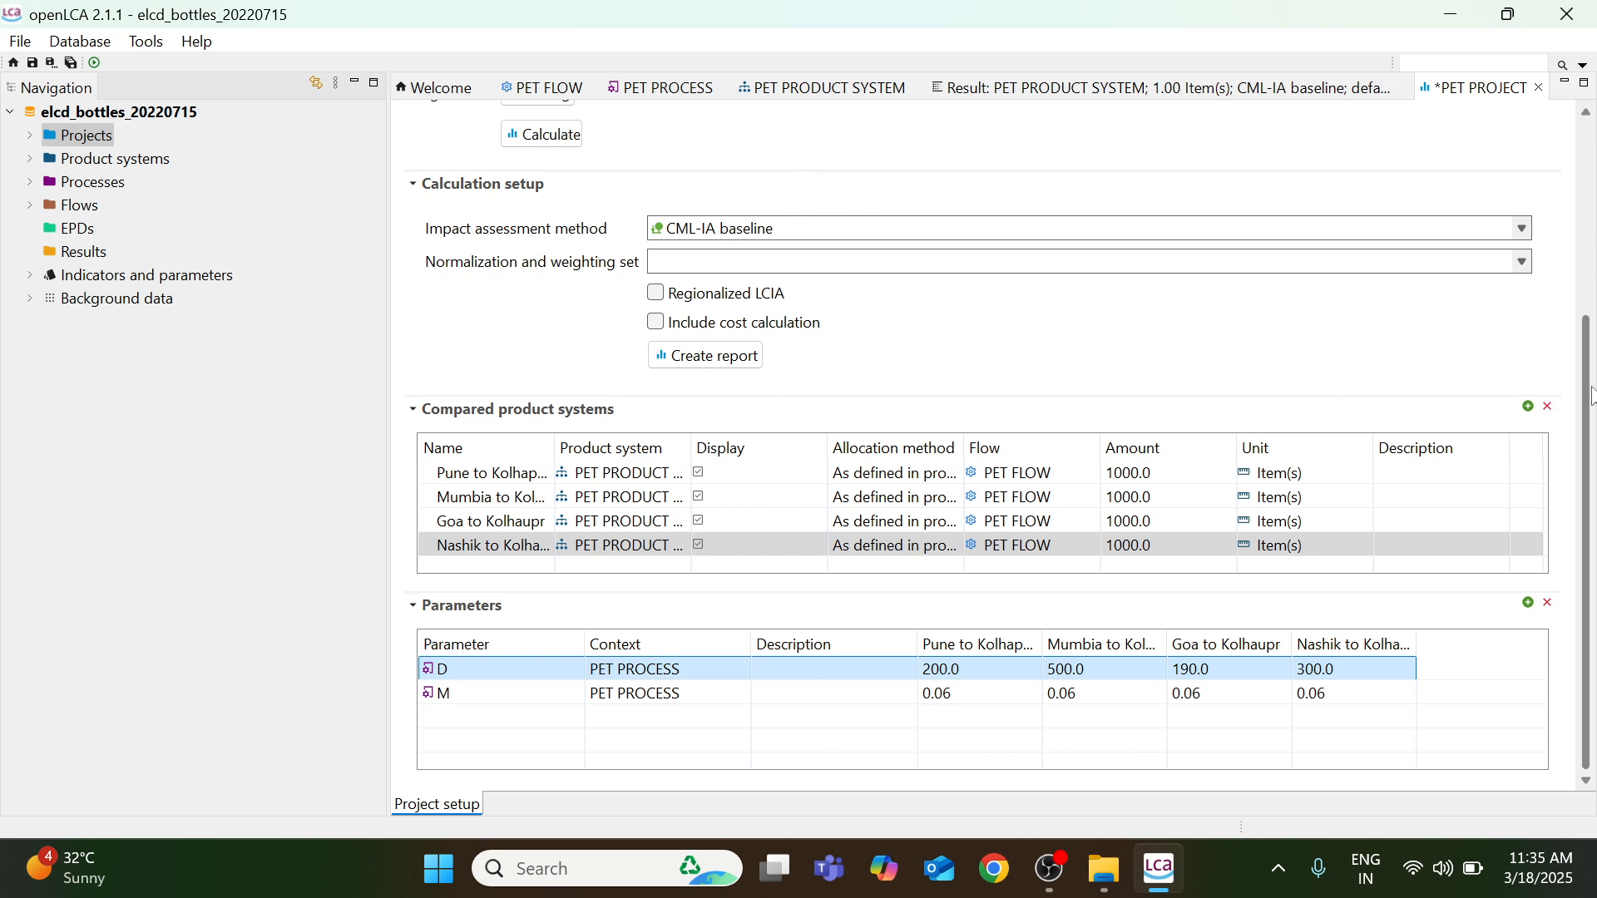
Create a report for PET PROJECT and look over its default template sections.
{"action": "left_click_drag", "start_coordinate": [1594, 396], "coordinate": [1595, 301]}
{"action": "left_click", "coordinate": [715, 500]}
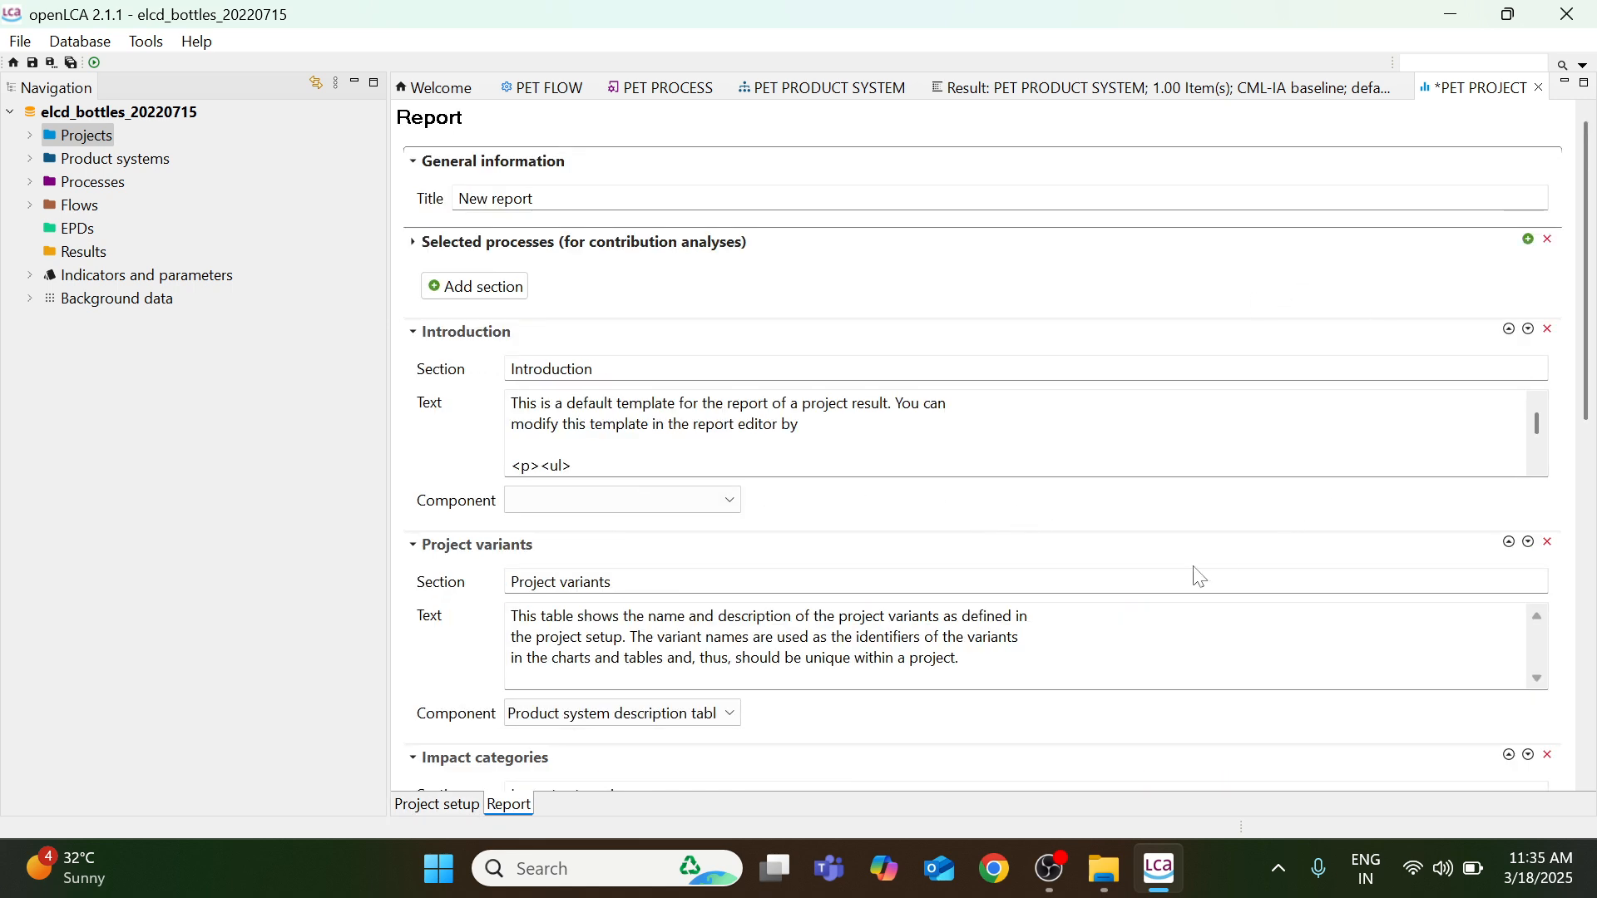
{"action": "scroll", "coordinate": [1195, 571], "scroll_direction": "down", "scroll_amount": 1}
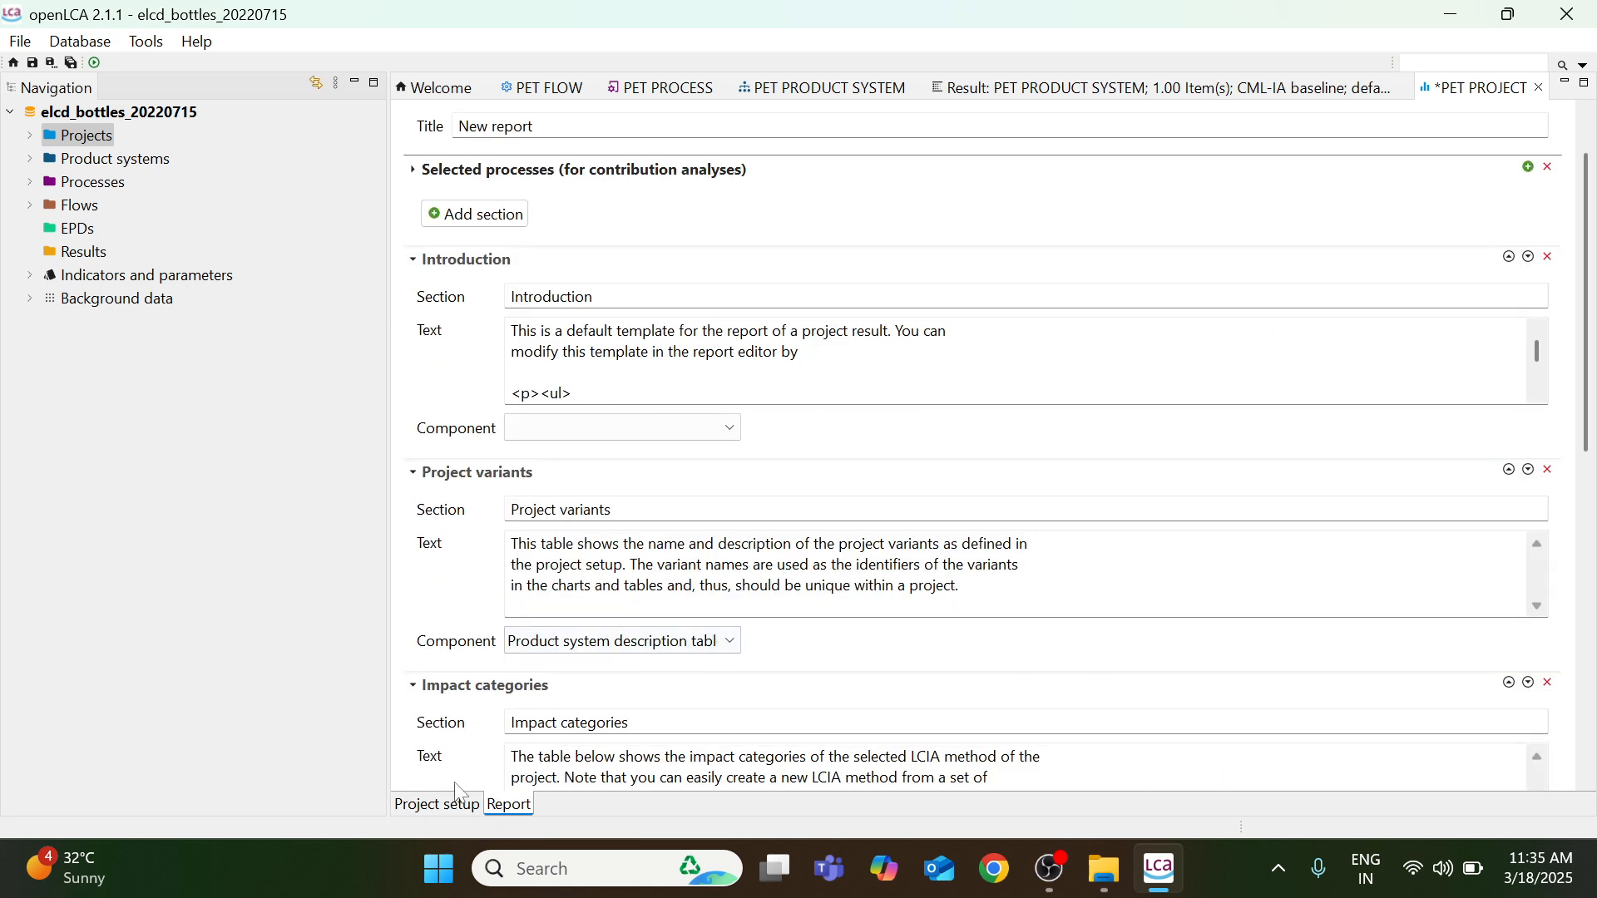
Calculate PET PROJECT from its setup and review the variants' impact assessment results and result contributions.
{"action": "left_click", "coordinate": [436, 804]}
{"action": "left_click", "coordinate": [547, 265]}
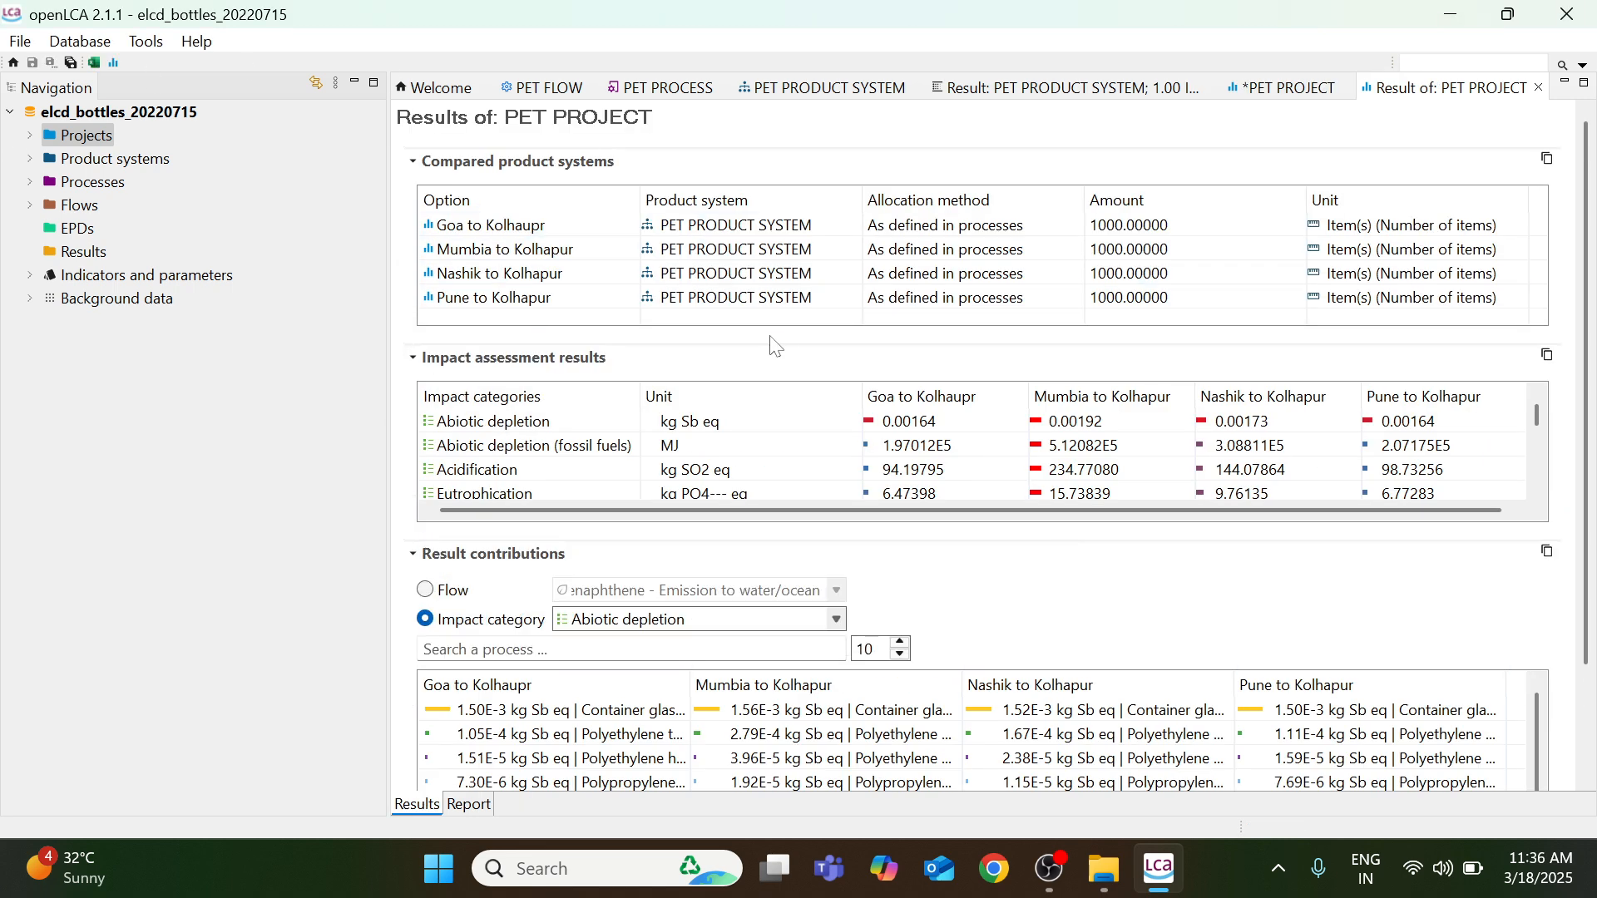
{"action": "scroll", "coordinate": [973, 374], "scroll_direction": "down", "scroll_amount": 5}
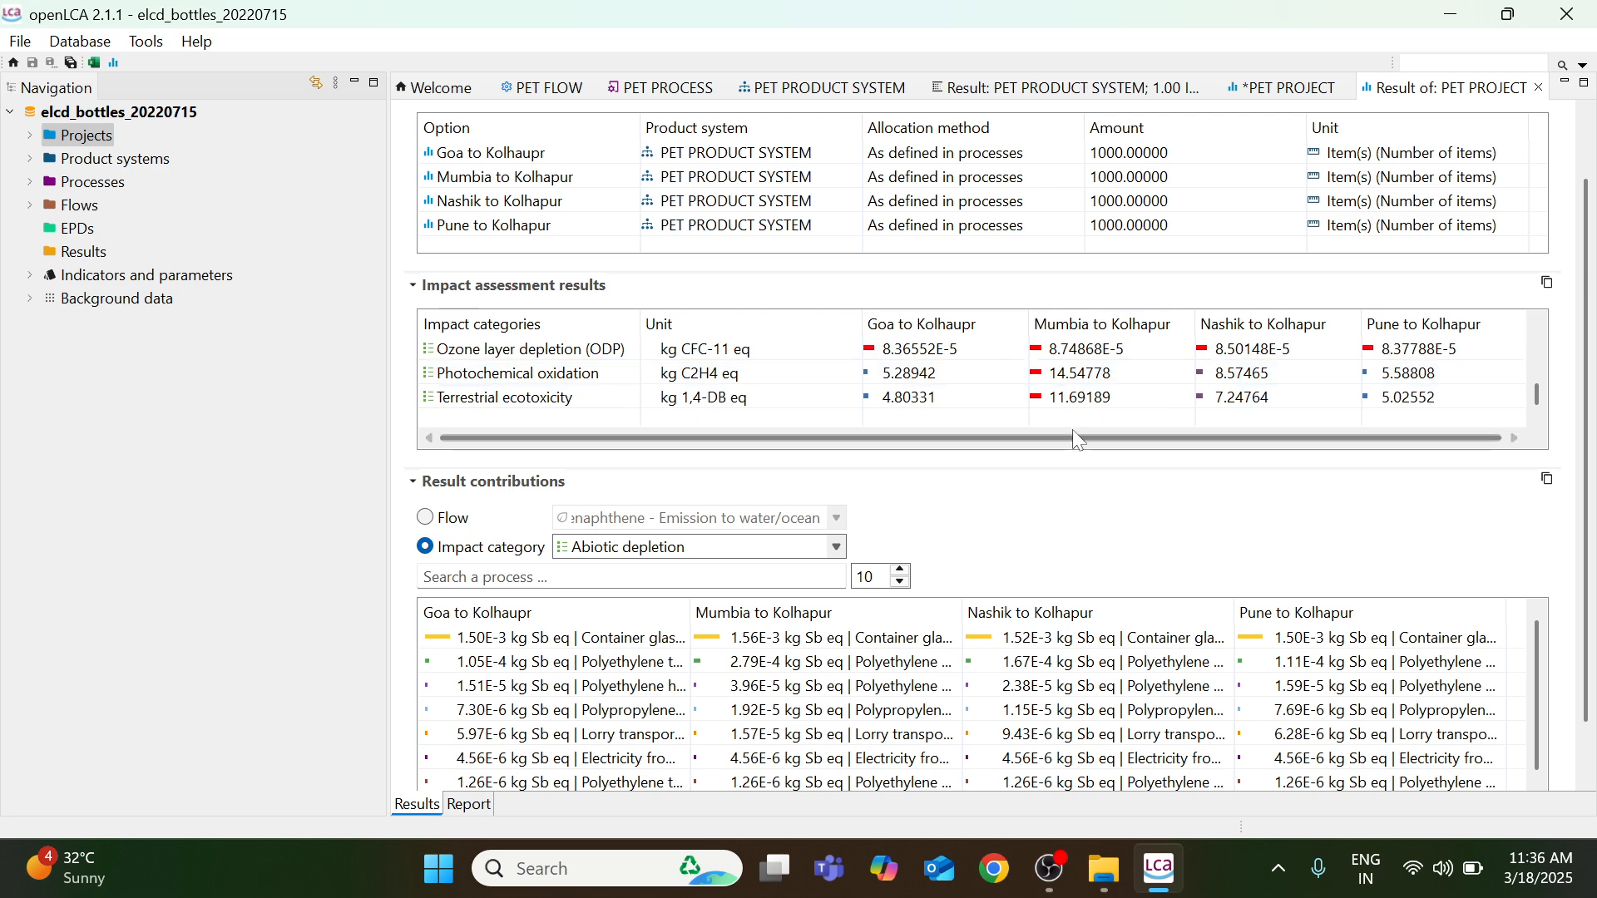
{"action": "scroll", "coordinate": [1136, 491], "scroll_direction": "down", "scroll_amount": 2}
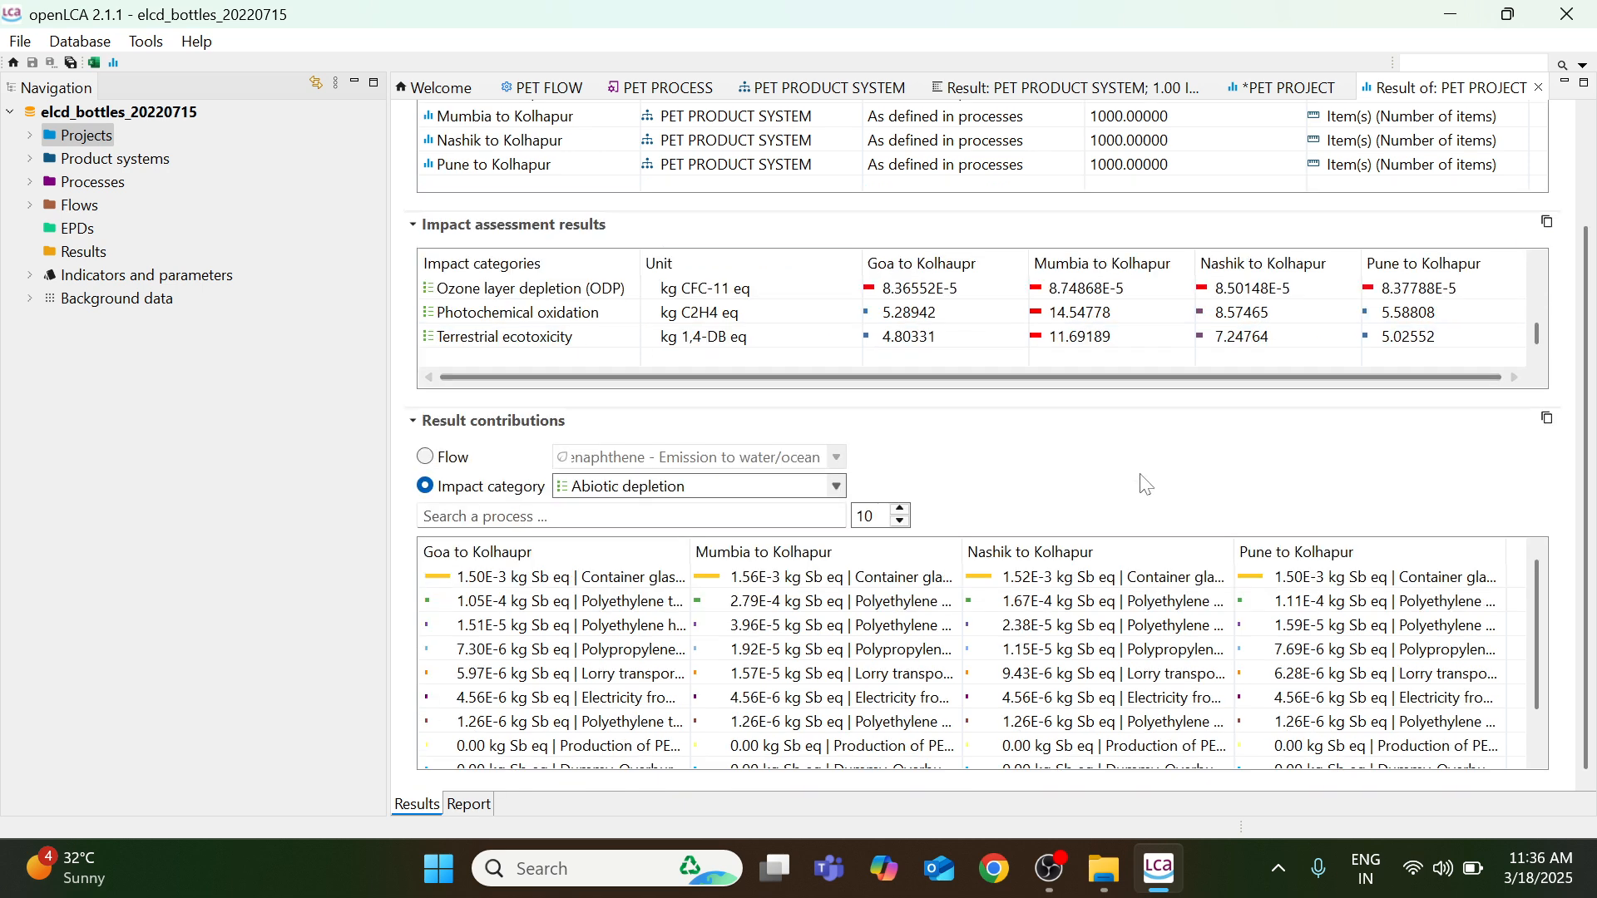
{"action": "left_click", "coordinate": [834, 488]}
{"action": "left_click", "coordinate": [835, 491]}
Open PET PROJECT's calculated report and read its project variants, impact categories and impact assessment results tables.
{"action": "left_click", "coordinate": [459, 811]}
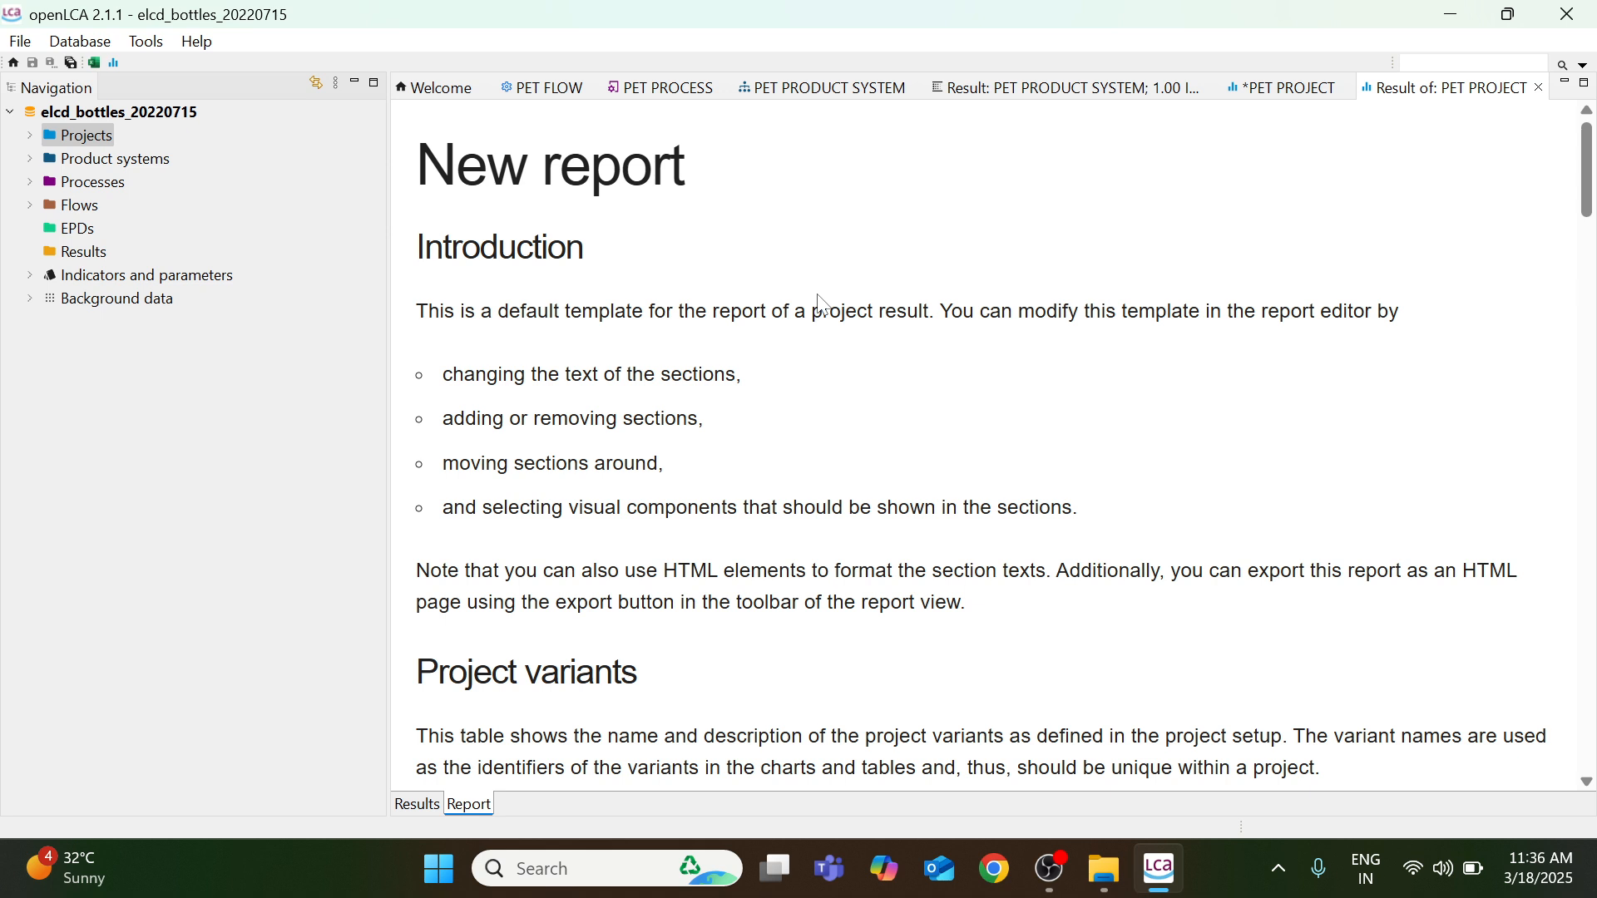
{"action": "scroll", "coordinate": [827, 342], "scroll_direction": "down", "scroll_amount": 5}
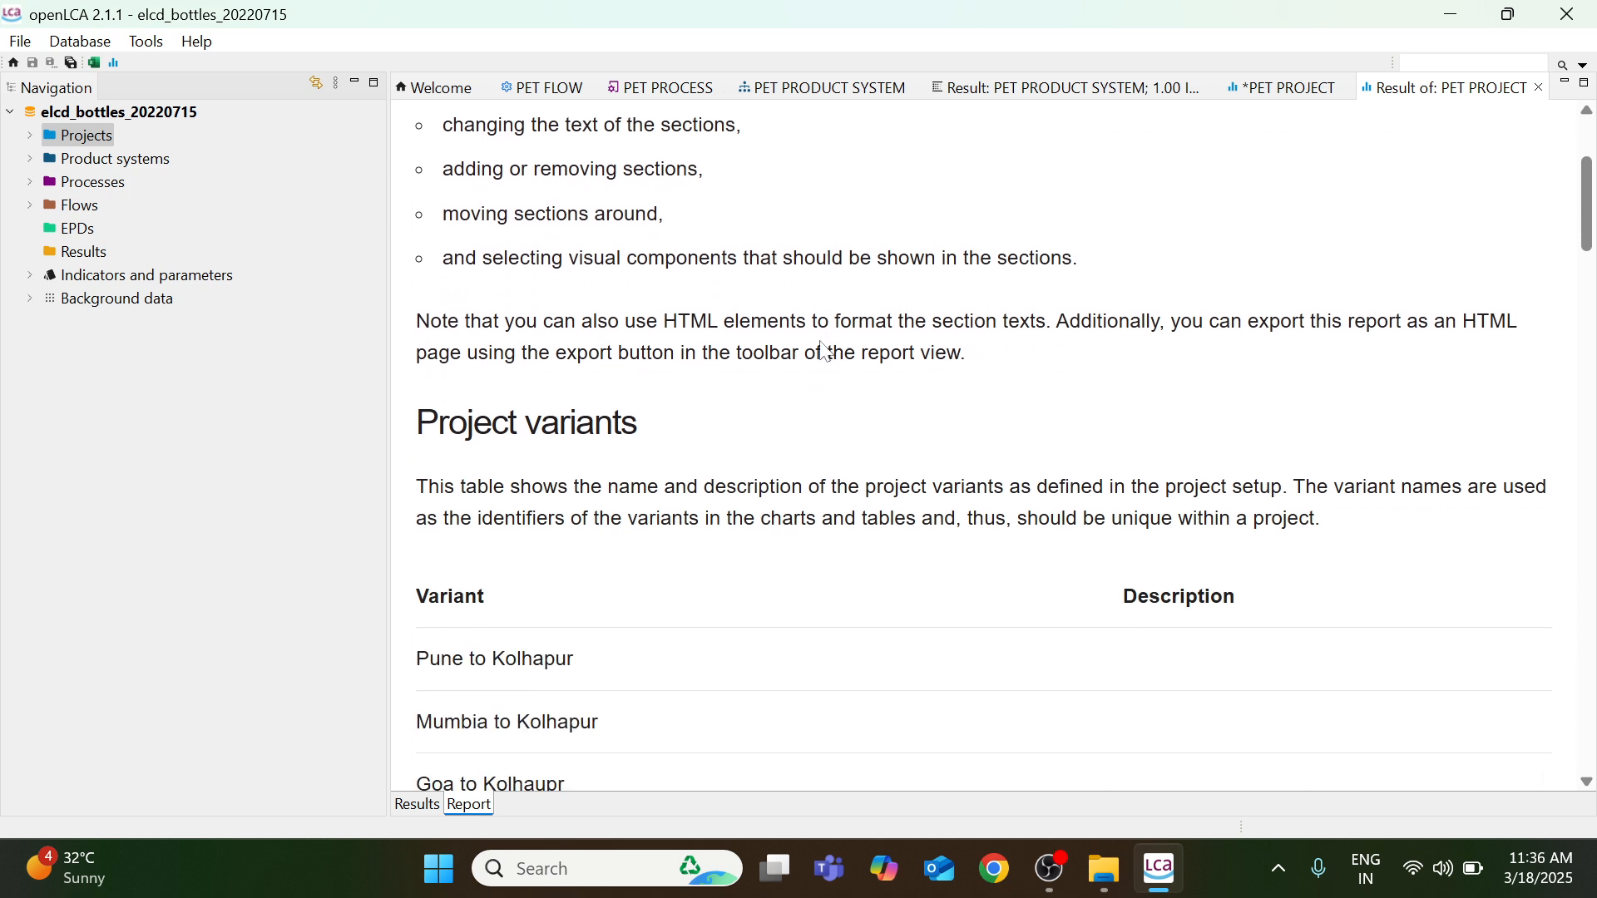
{"action": "scroll", "coordinate": [990, 449], "scroll_direction": "down", "scroll_amount": 3}
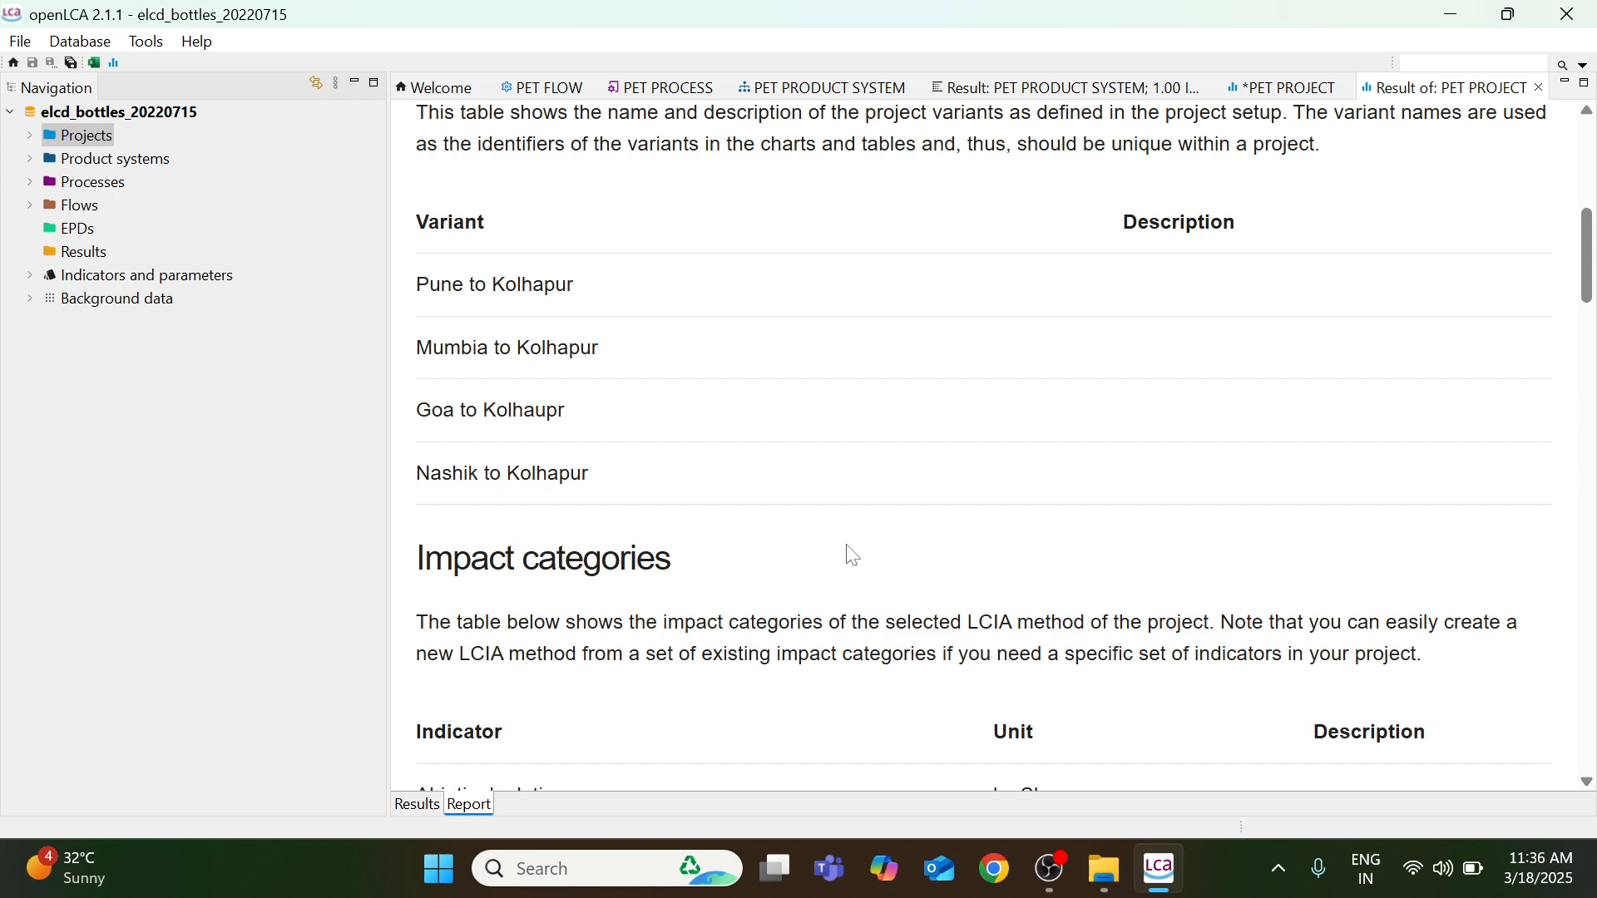
{"action": "scroll", "coordinate": [853, 556], "scroll_direction": "down", "scroll_amount": 3}
{"action": "scroll", "coordinate": [843, 578], "scroll_direction": "down", "scroll_amount": 3}
{"action": "scroll", "coordinate": [790, 553], "scroll_direction": "up", "scroll_amount": 3}
{"action": "scroll", "coordinate": [902, 563], "scroll_direction": "down", "scroll_amount": 3}
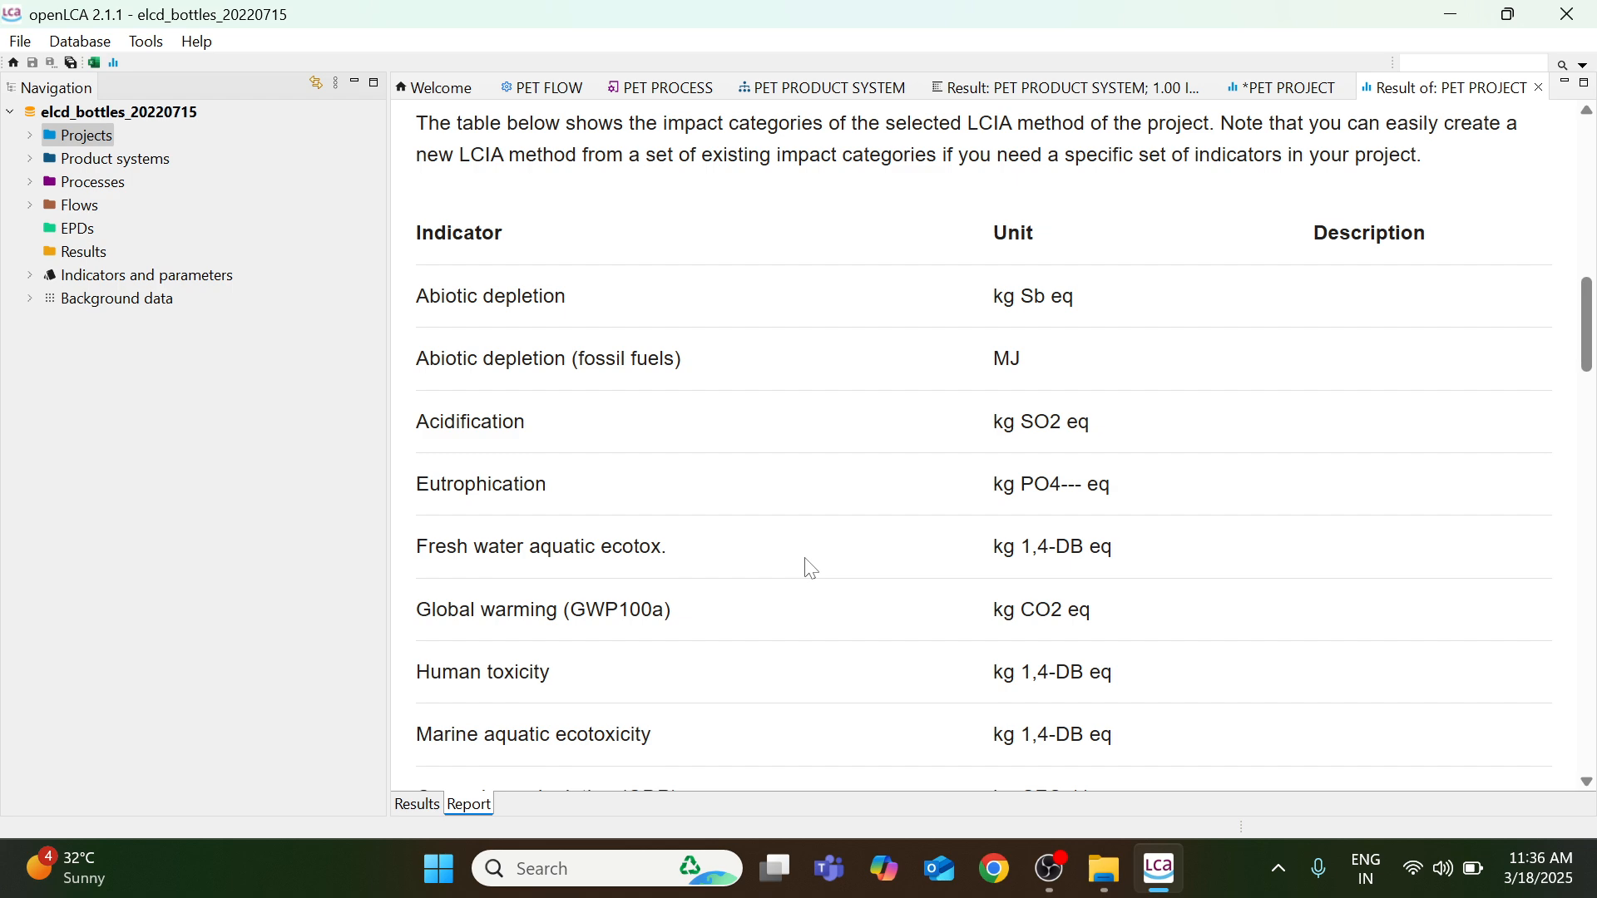
{"action": "scroll", "coordinate": [811, 570], "scroll_direction": "down", "scroll_amount": 2}
{"action": "scroll", "coordinate": [811, 570], "scroll_direction": "down", "scroll_amount": 7}
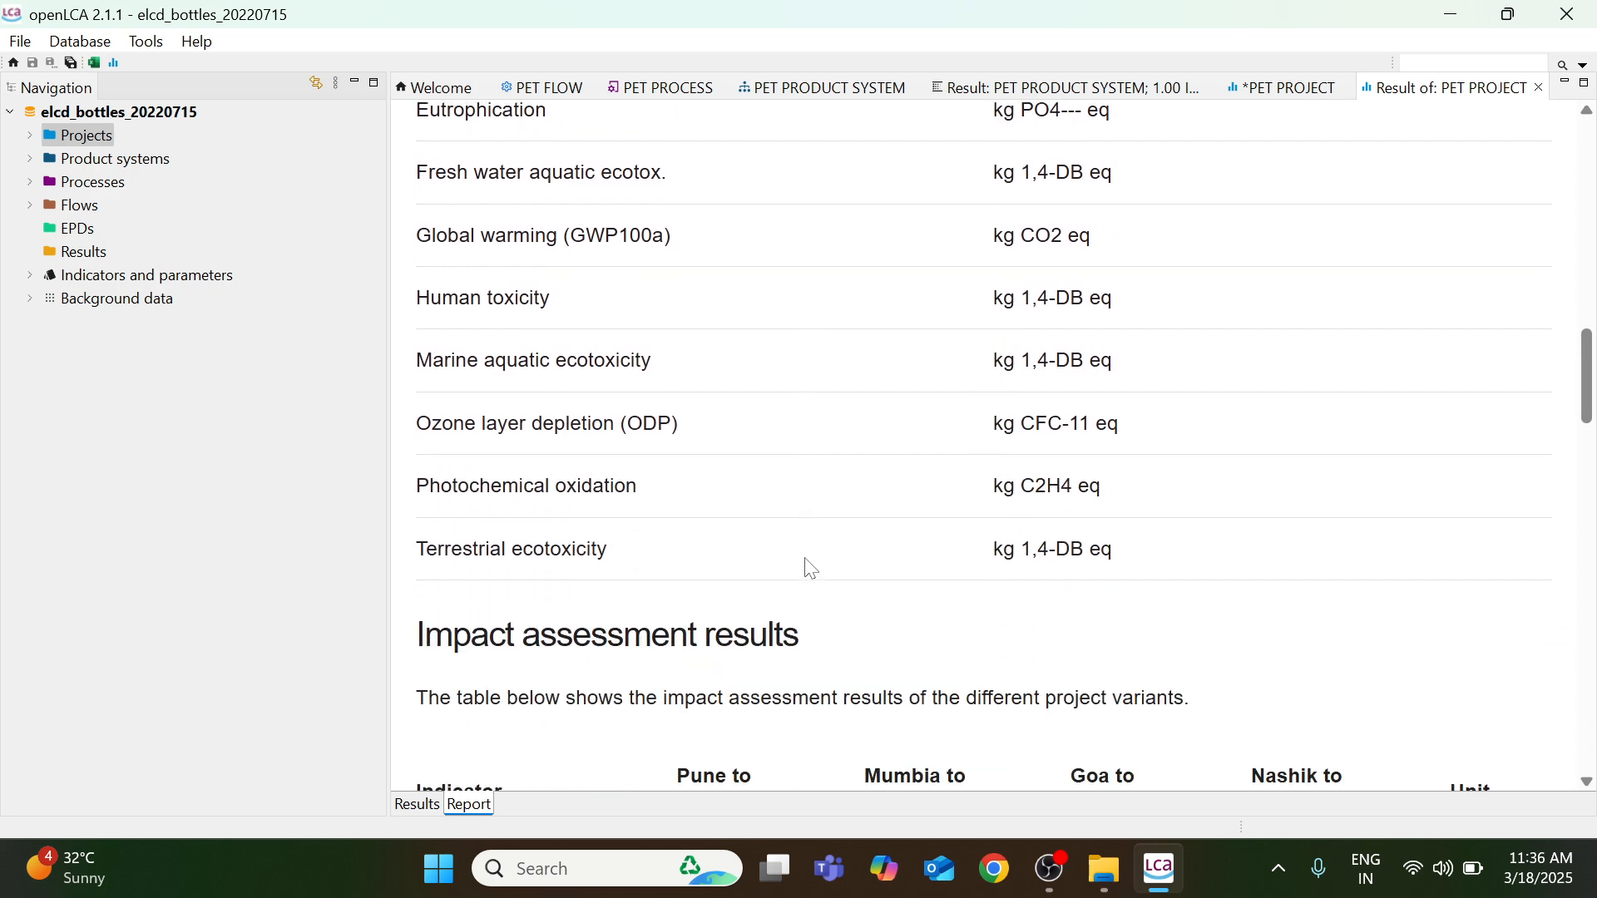
{"action": "scroll", "coordinate": [898, 549], "scroll_direction": "up", "scroll_amount": 6}
{"action": "scroll", "coordinate": [1113, 367], "scroll_direction": "down", "scroll_amount": 7}
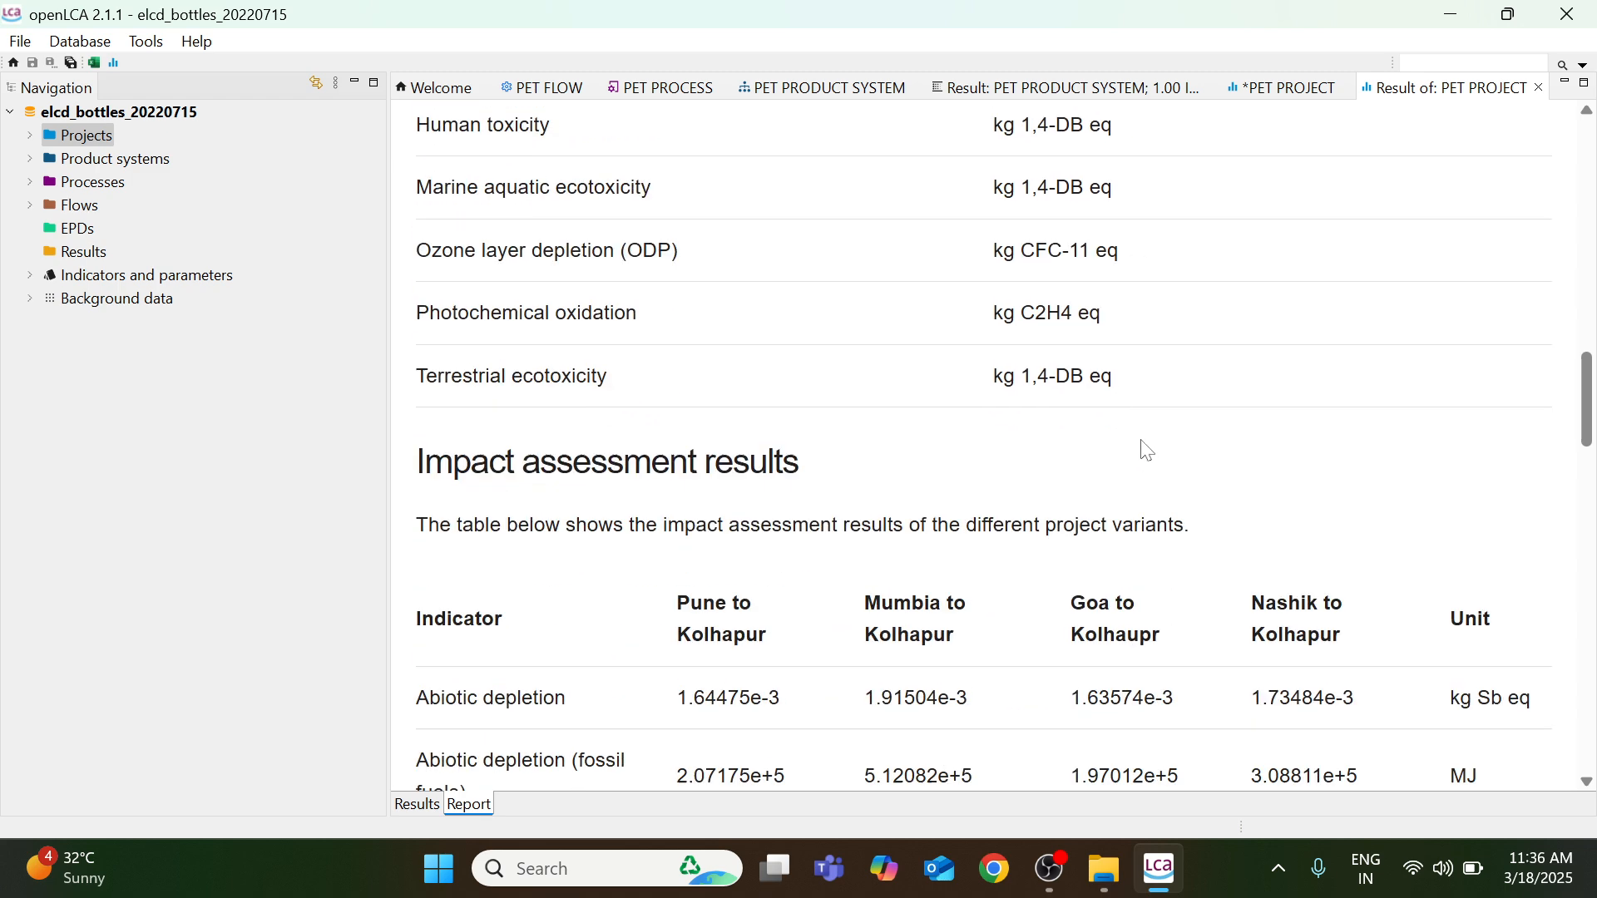
{"action": "scroll", "coordinate": [1178, 509], "scroll_direction": "down", "scroll_amount": 11}
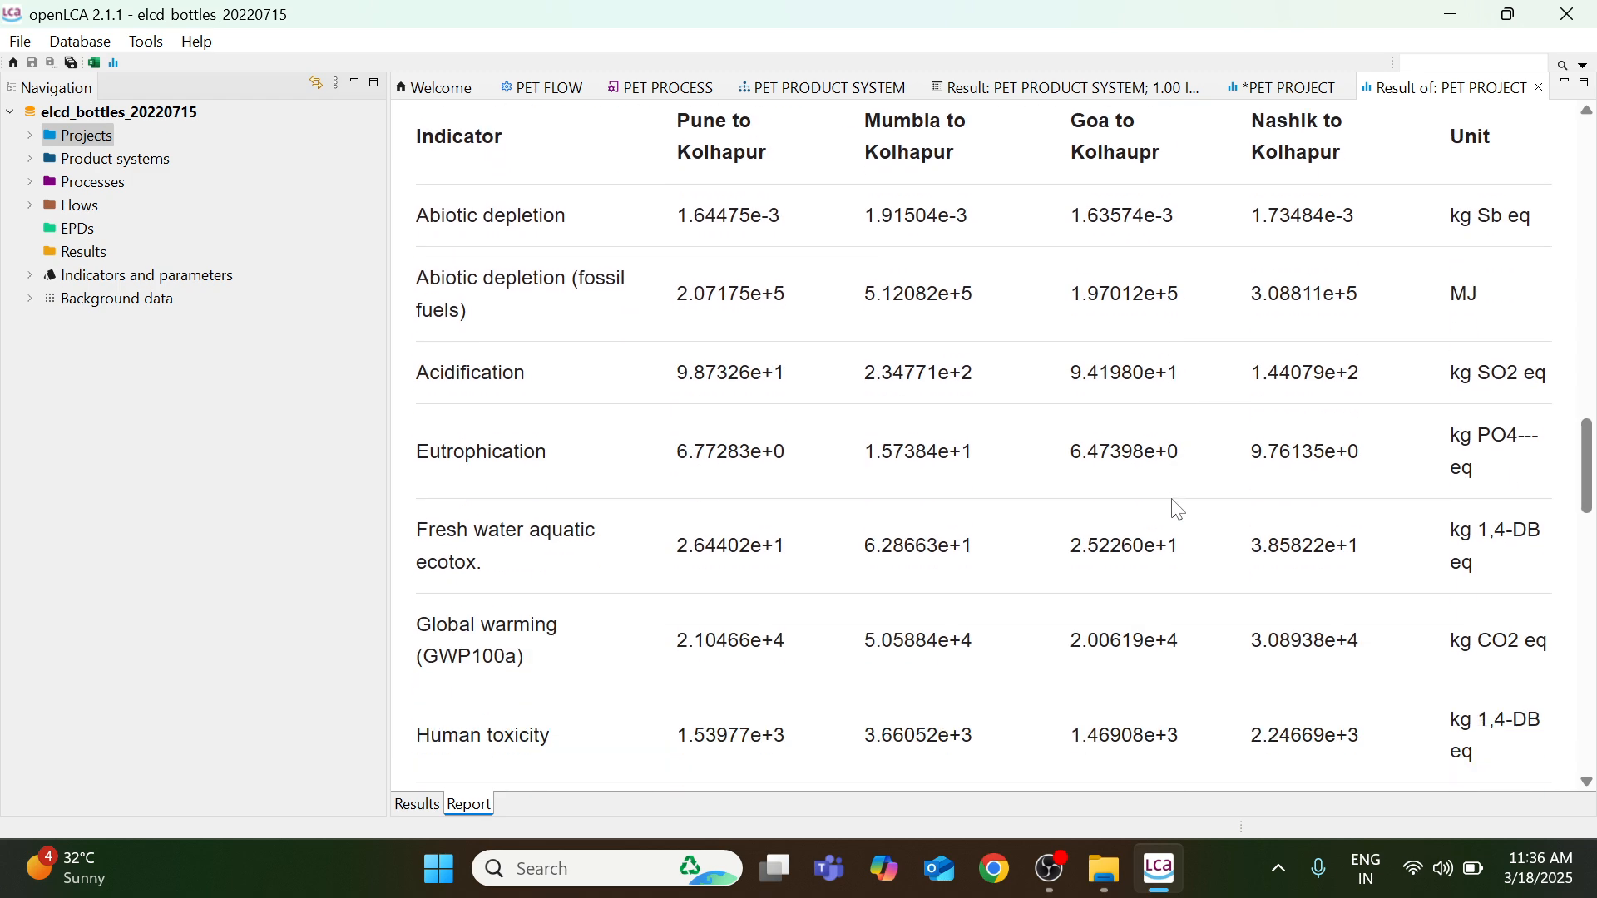
{"action": "scroll", "coordinate": [1206, 524], "scroll_direction": "down", "scroll_amount": 3}
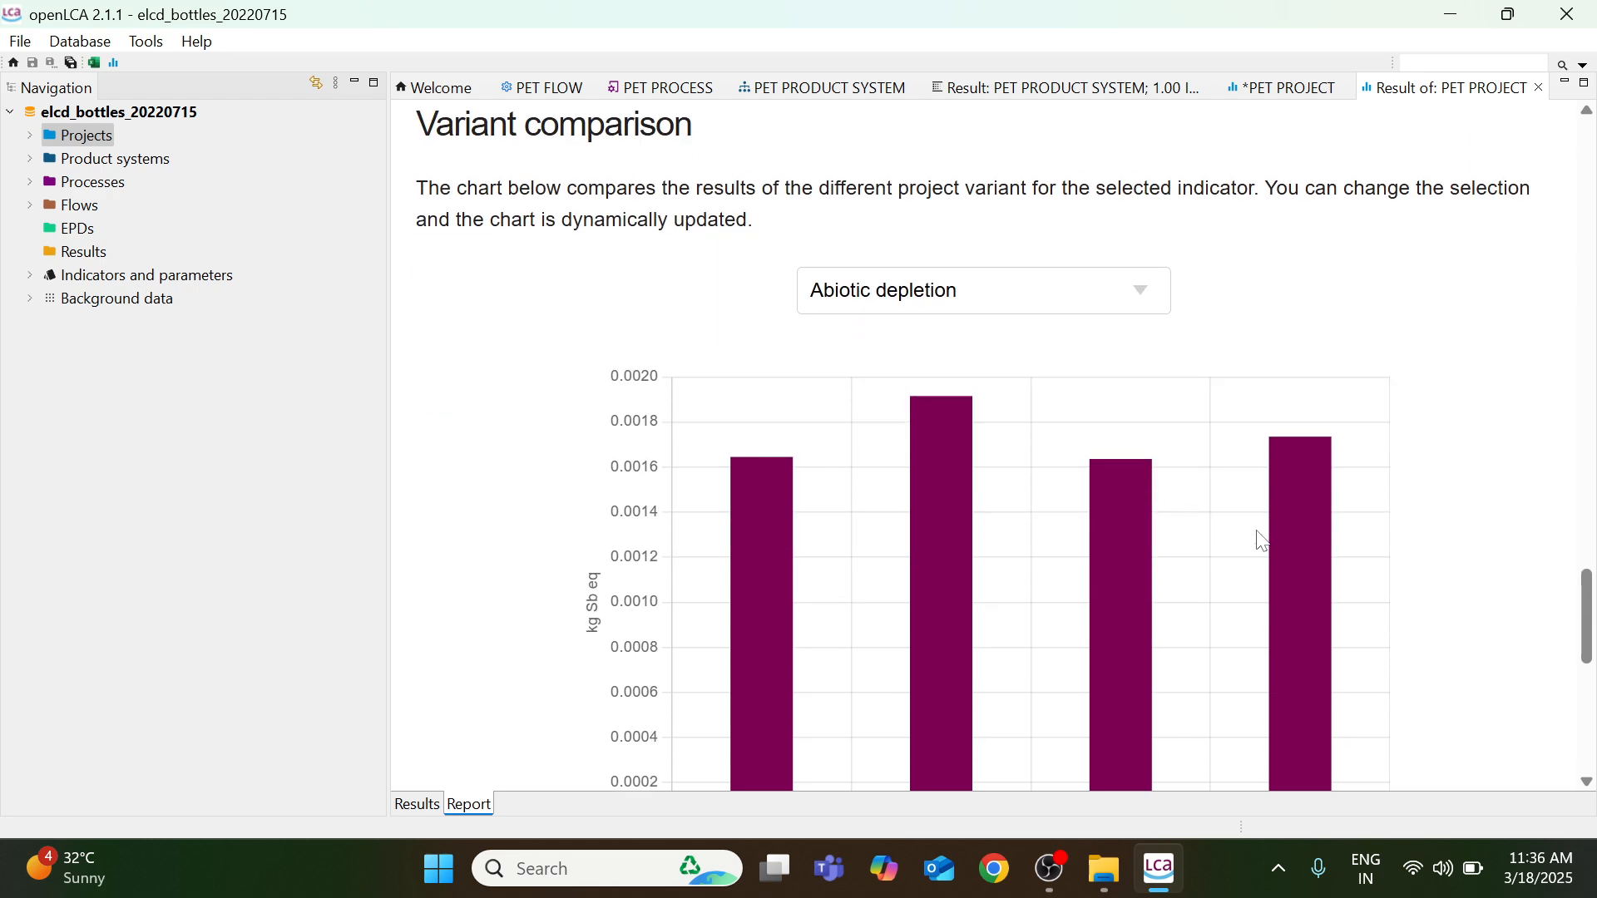
Examine the report's variant comparison chart for abiotic depletion, its selectable indicators and the relative results chart.
{"action": "scroll", "coordinate": [1436, 506], "scroll_direction": "down", "scroll_amount": 3}
{"action": "scroll", "coordinate": [1429, 533], "scroll_direction": "up", "scroll_amount": 1}
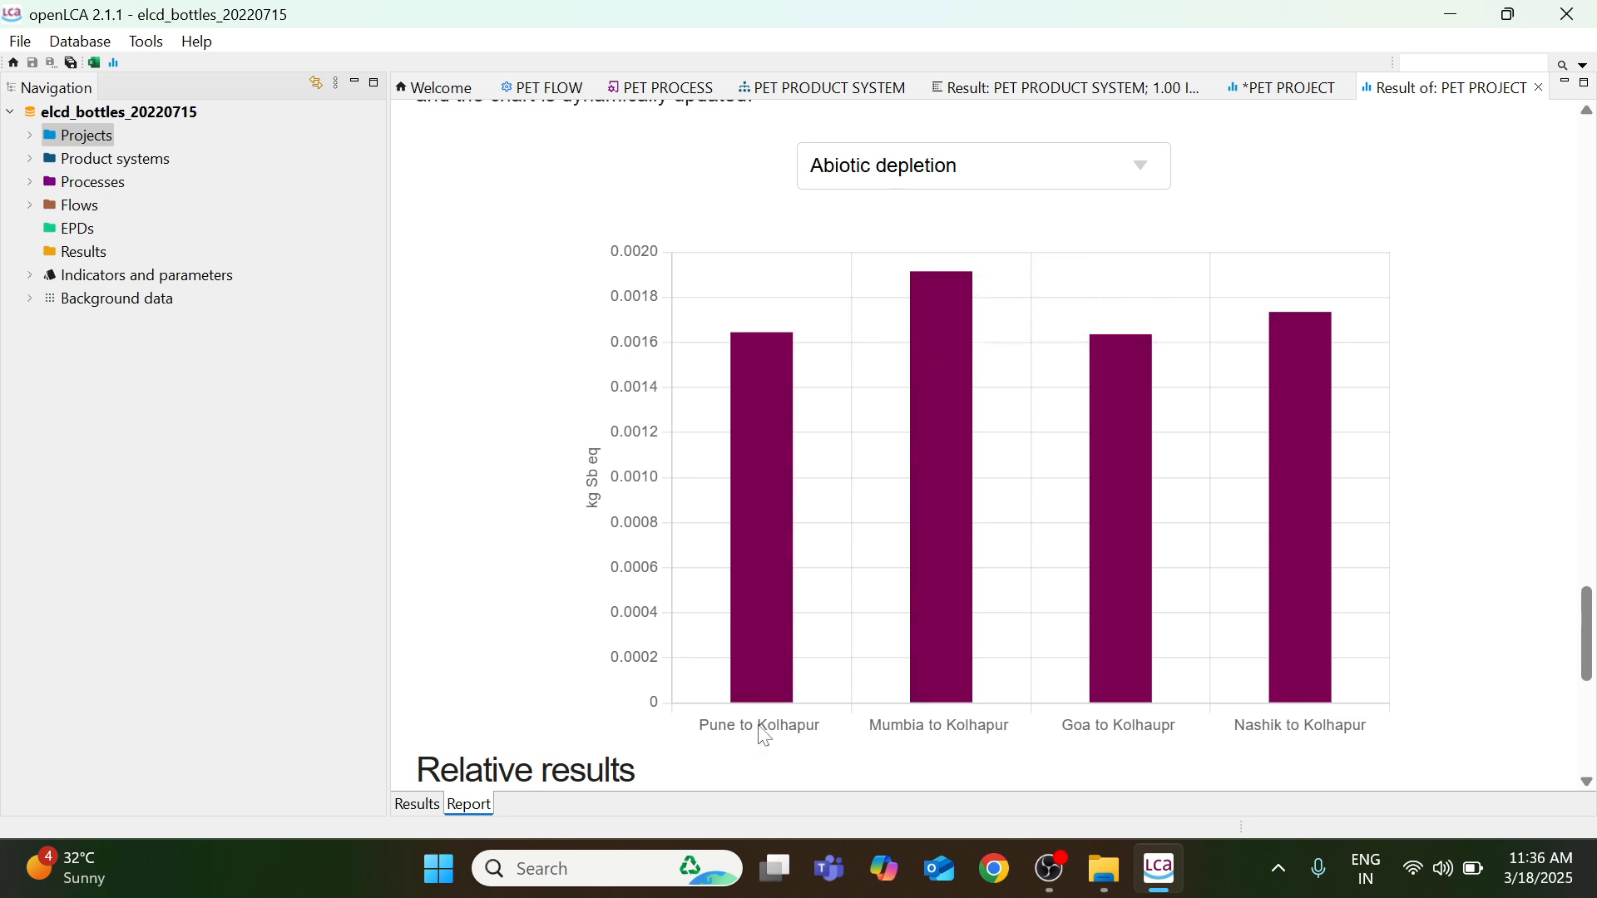
{"action": "mouse_move", "coordinate": [742, 643]}
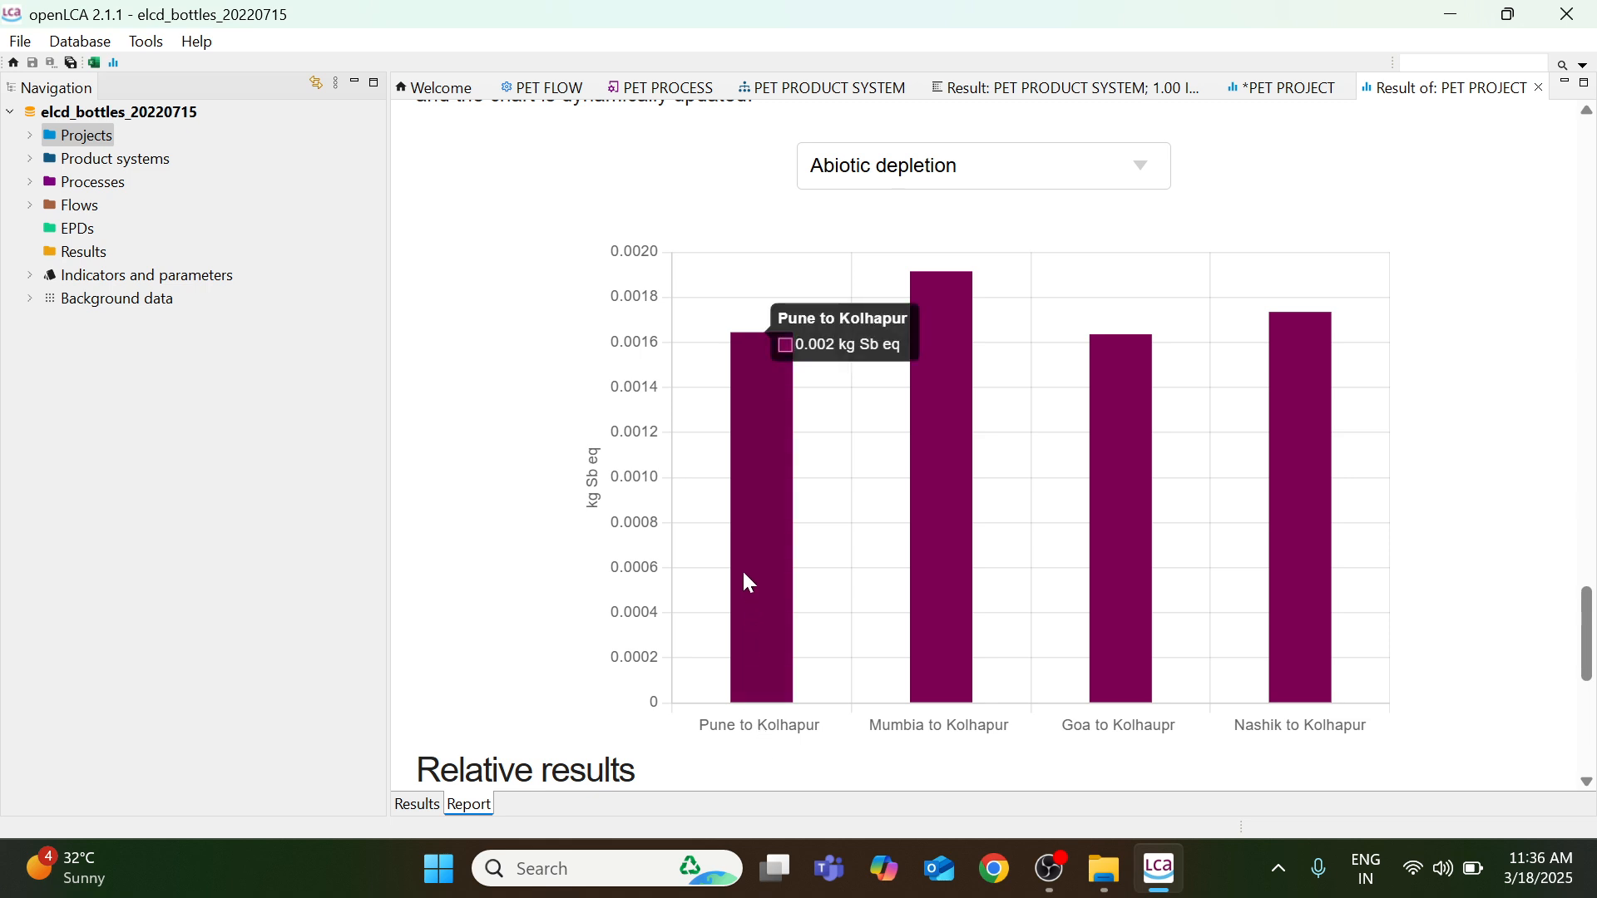
{"action": "mouse_move", "coordinate": [951, 360]}
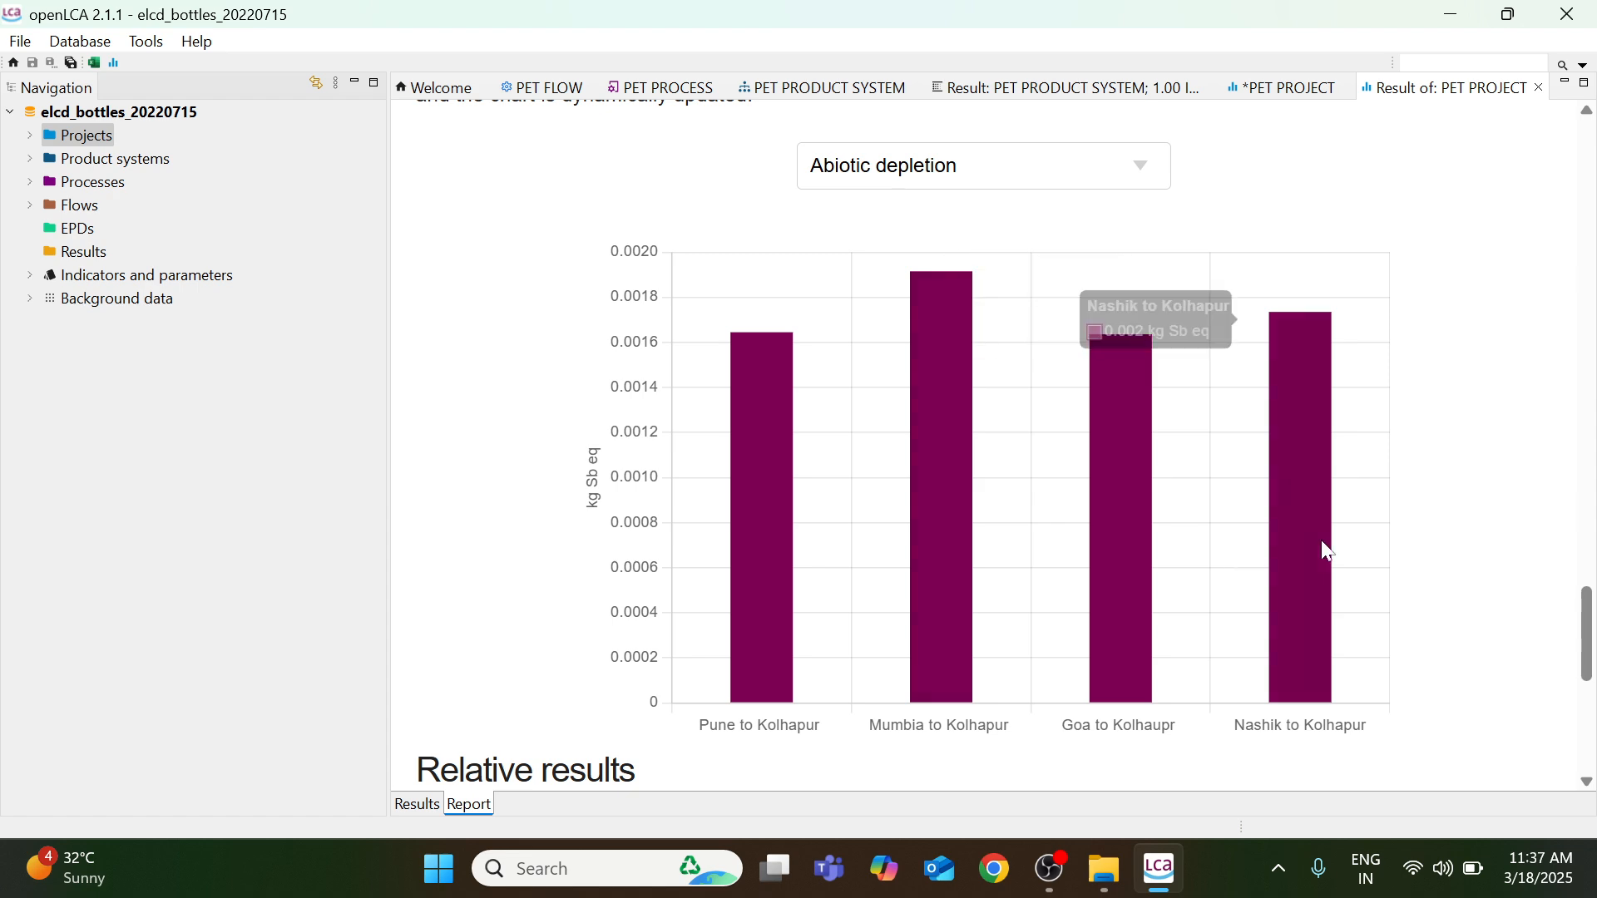
{"action": "left_click", "coordinate": [1140, 176]}
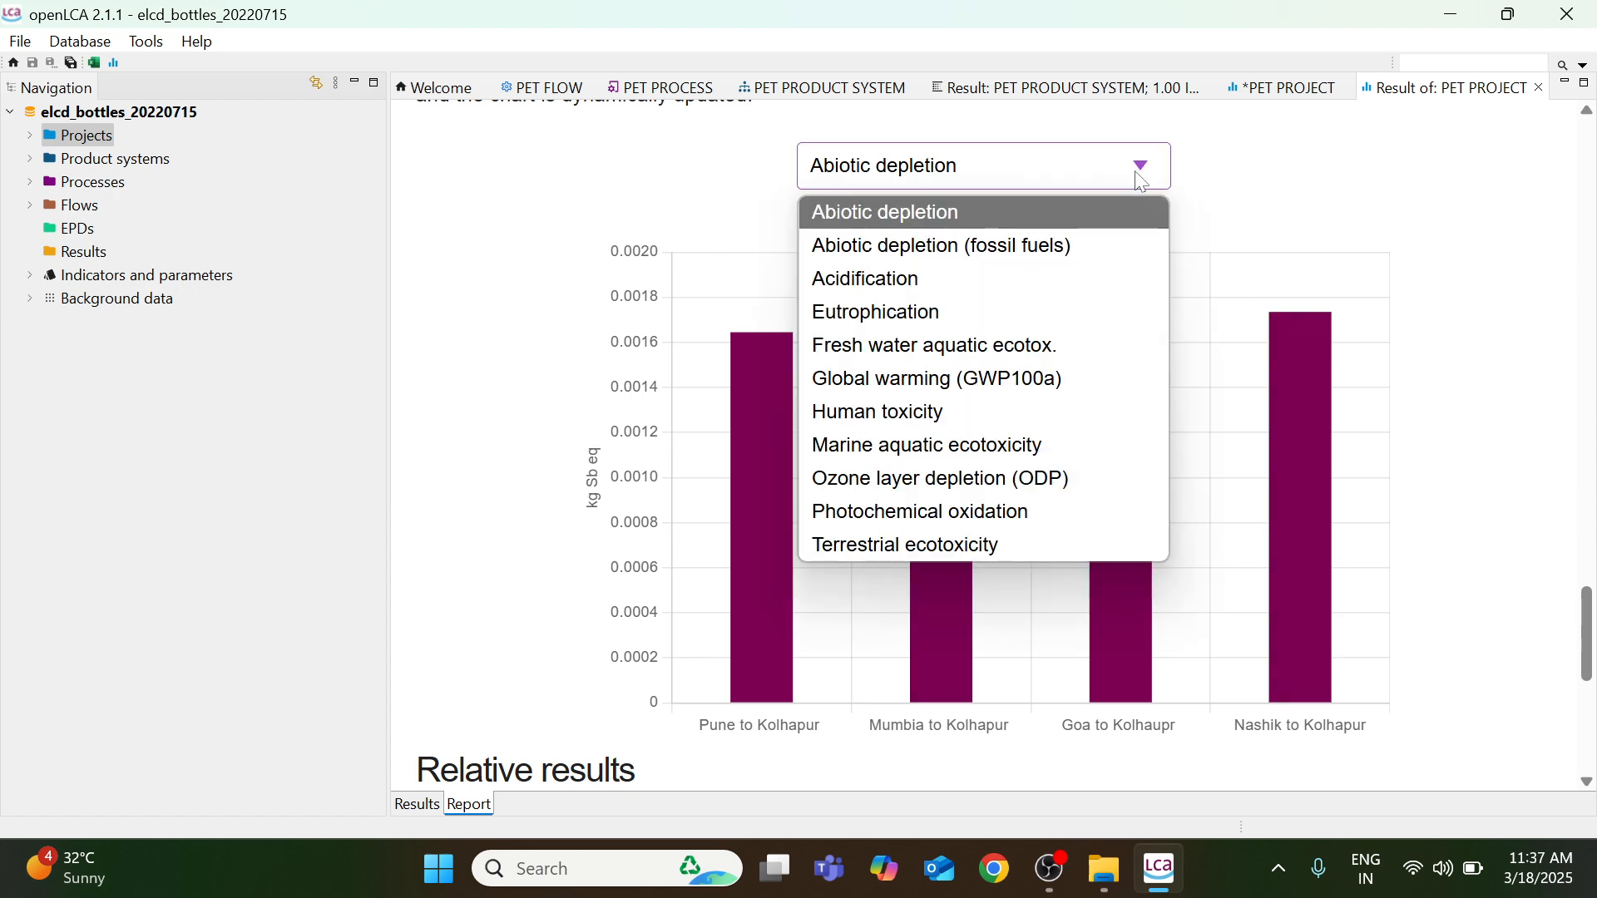
{"action": "scroll", "coordinate": [1518, 300], "scroll_direction": "down", "scroll_amount": 8}
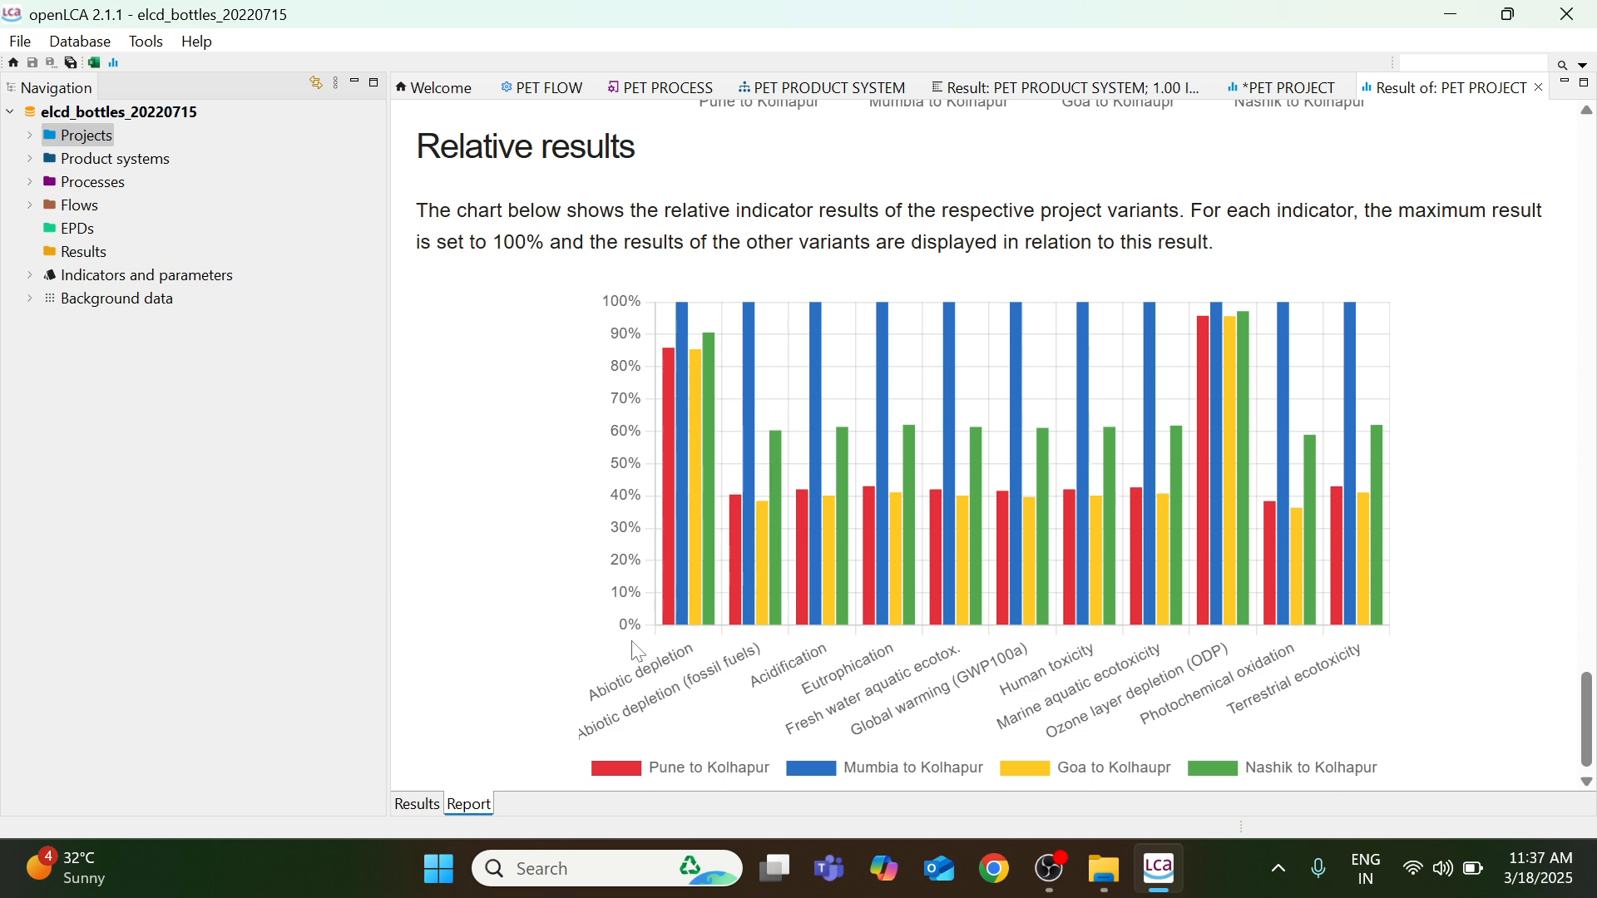
{"action": "mouse_move", "coordinate": [714, 354]}
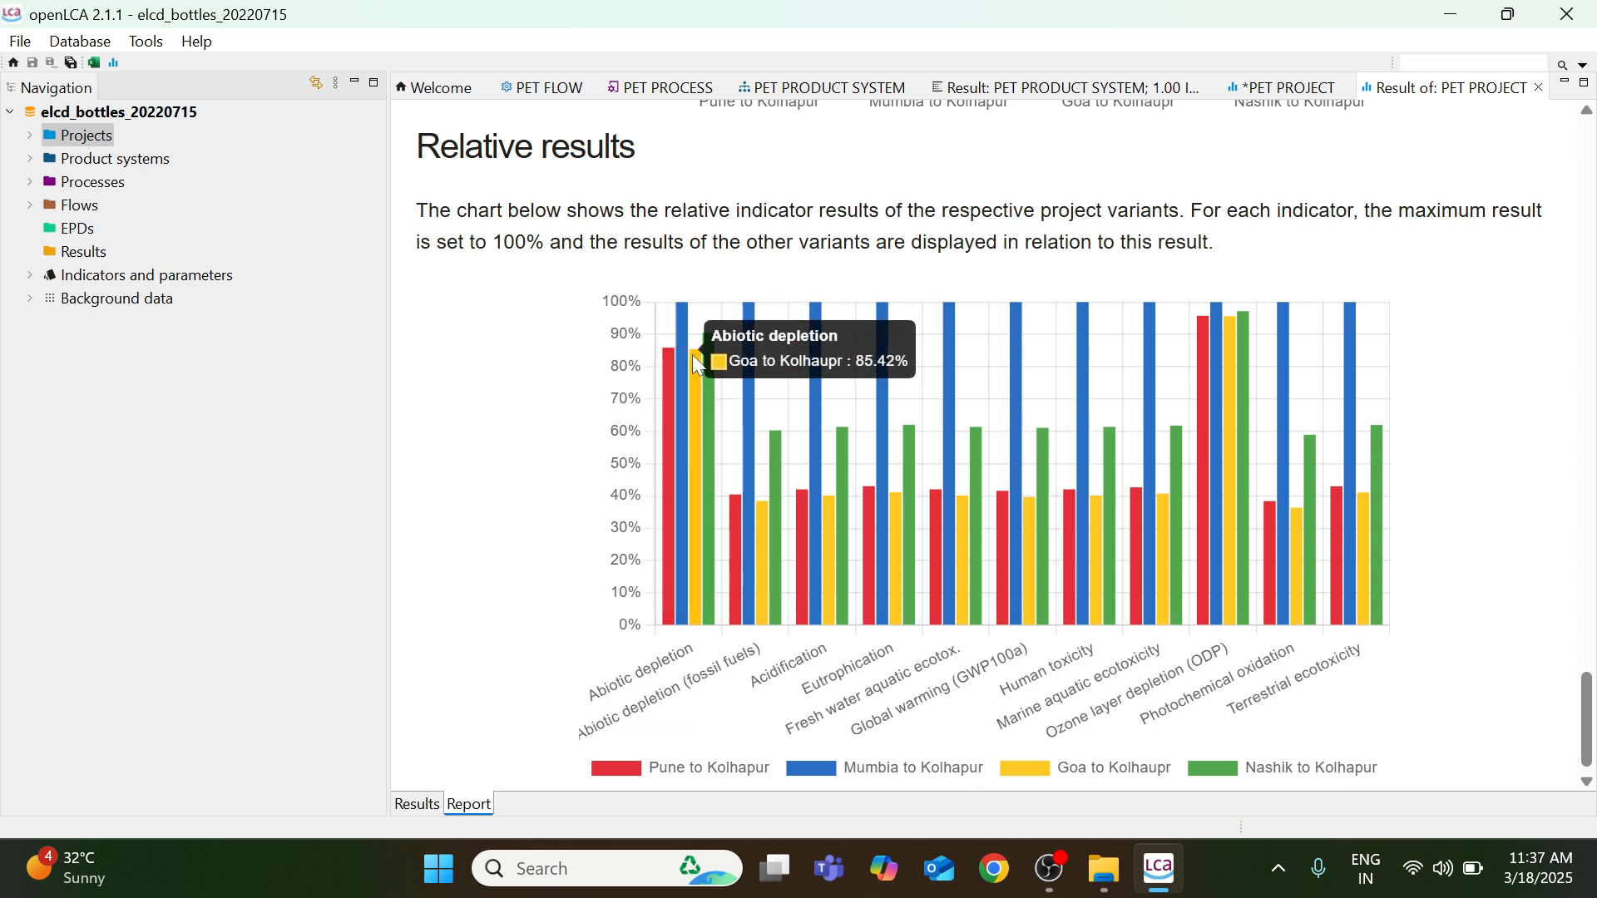
{"action": "scroll", "coordinate": [935, 561], "scroll_direction": "down", "scroll_amount": 1}
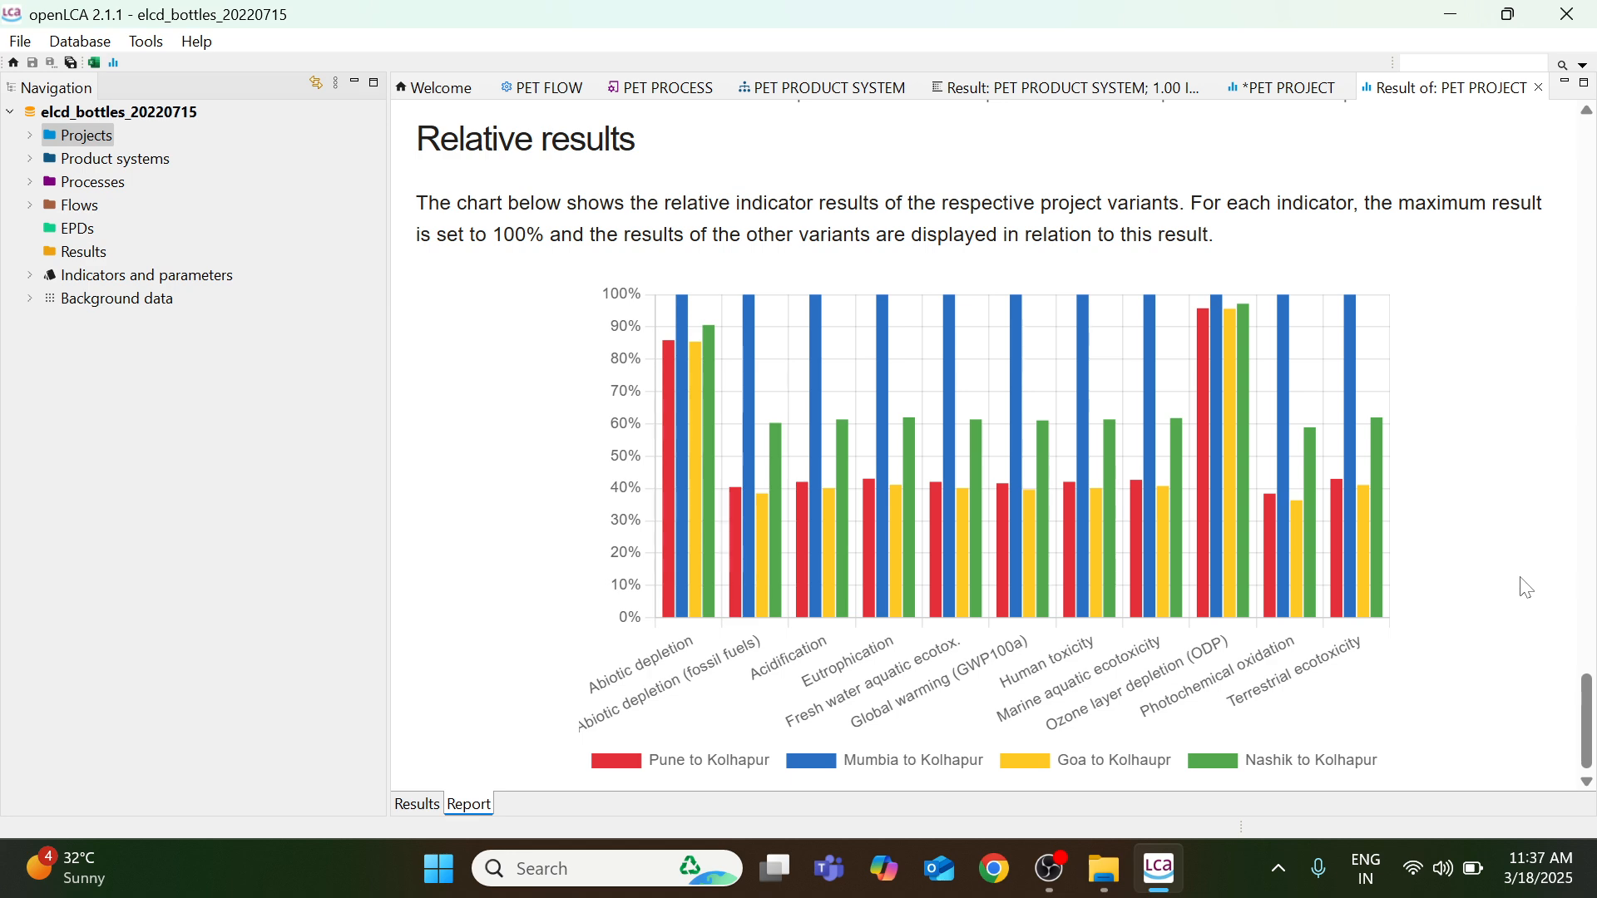
Set the variant comparison chart's indicator to Global warming (GWP100a) and compare it with the relative results chart.
{"action": "scroll", "coordinate": [1526, 588], "scroll_direction": "up", "scroll_amount": 10}
{"action": "scroll", "coordinate": [1527, 587], "scroll_direction": "down", "scroll_amount": 1}
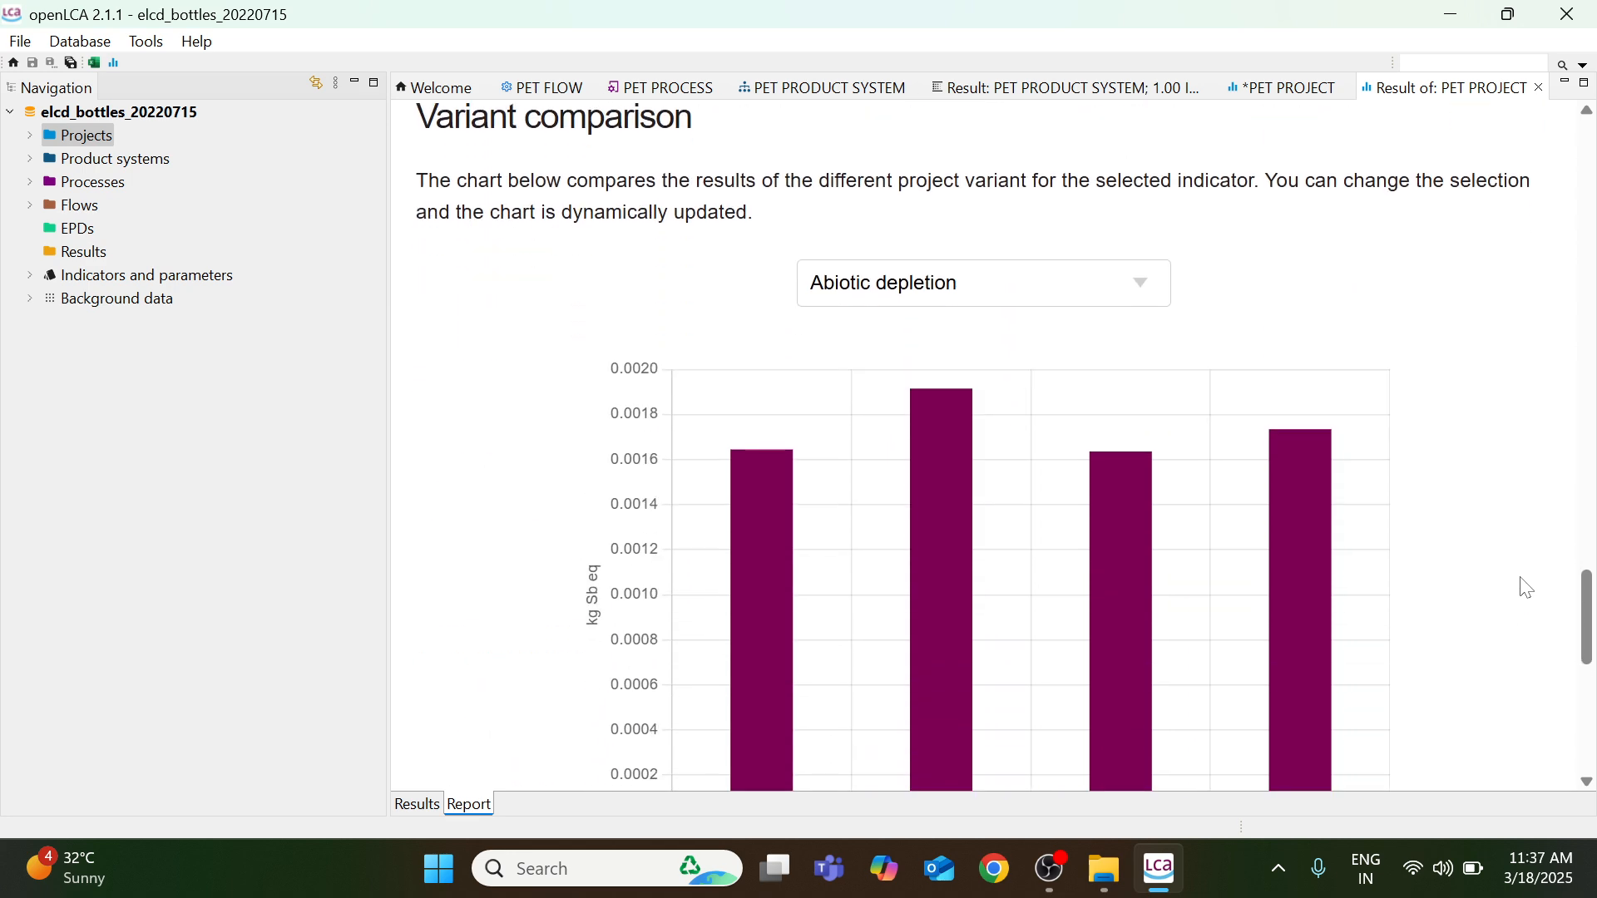
{"action": "left_click", "coordinate": [1153, 291]}
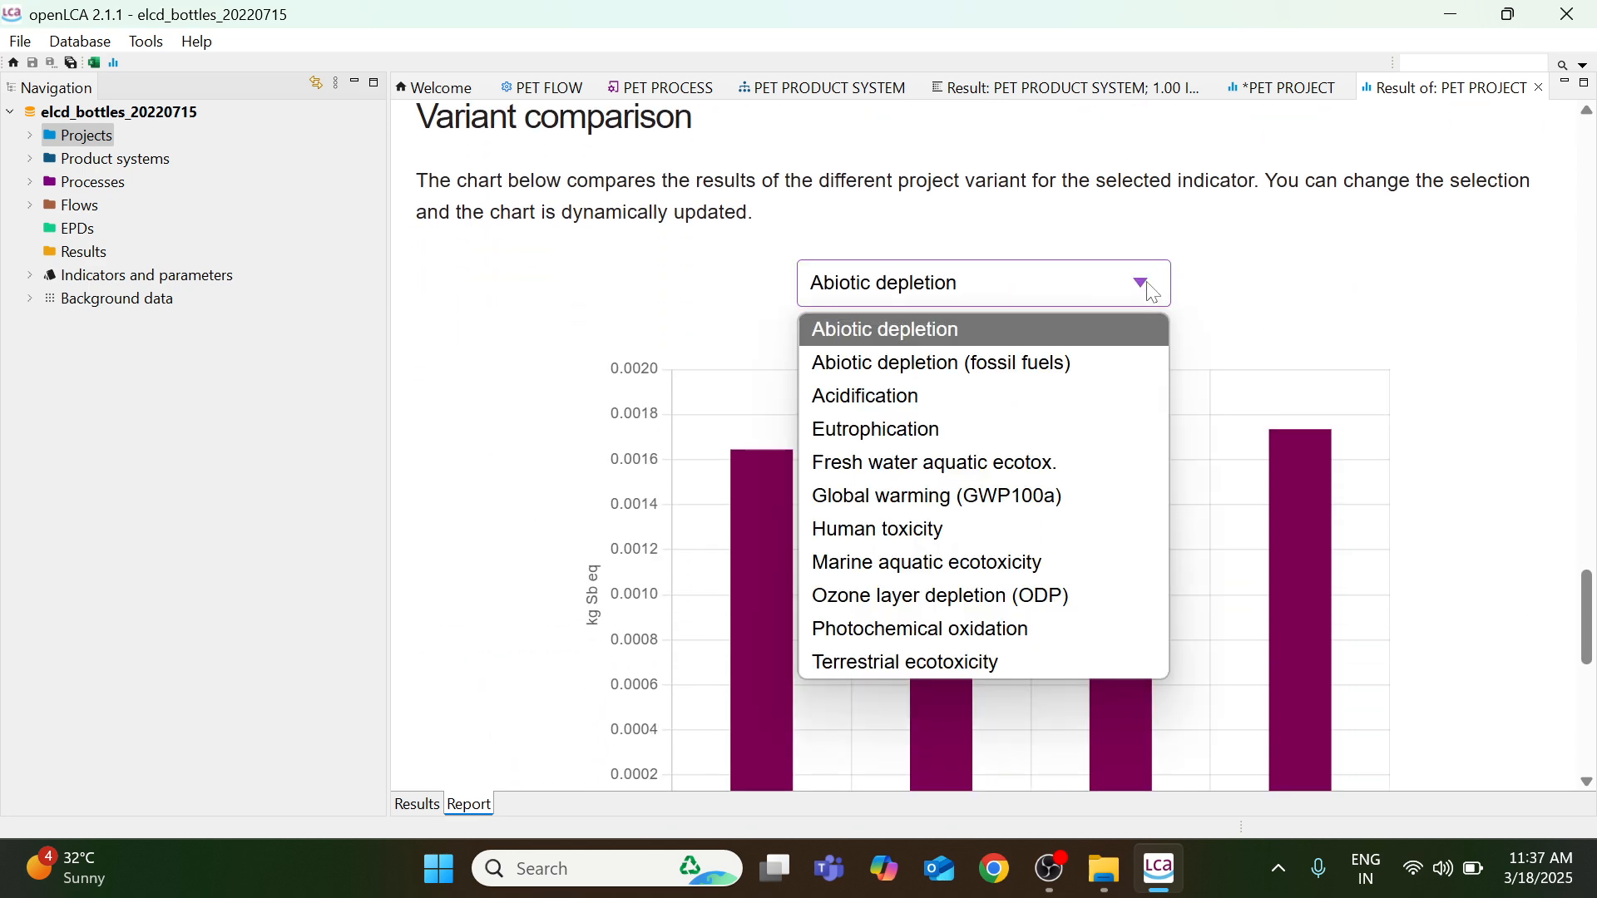
{"action": "left_click", "coordinate": [932, 511]}
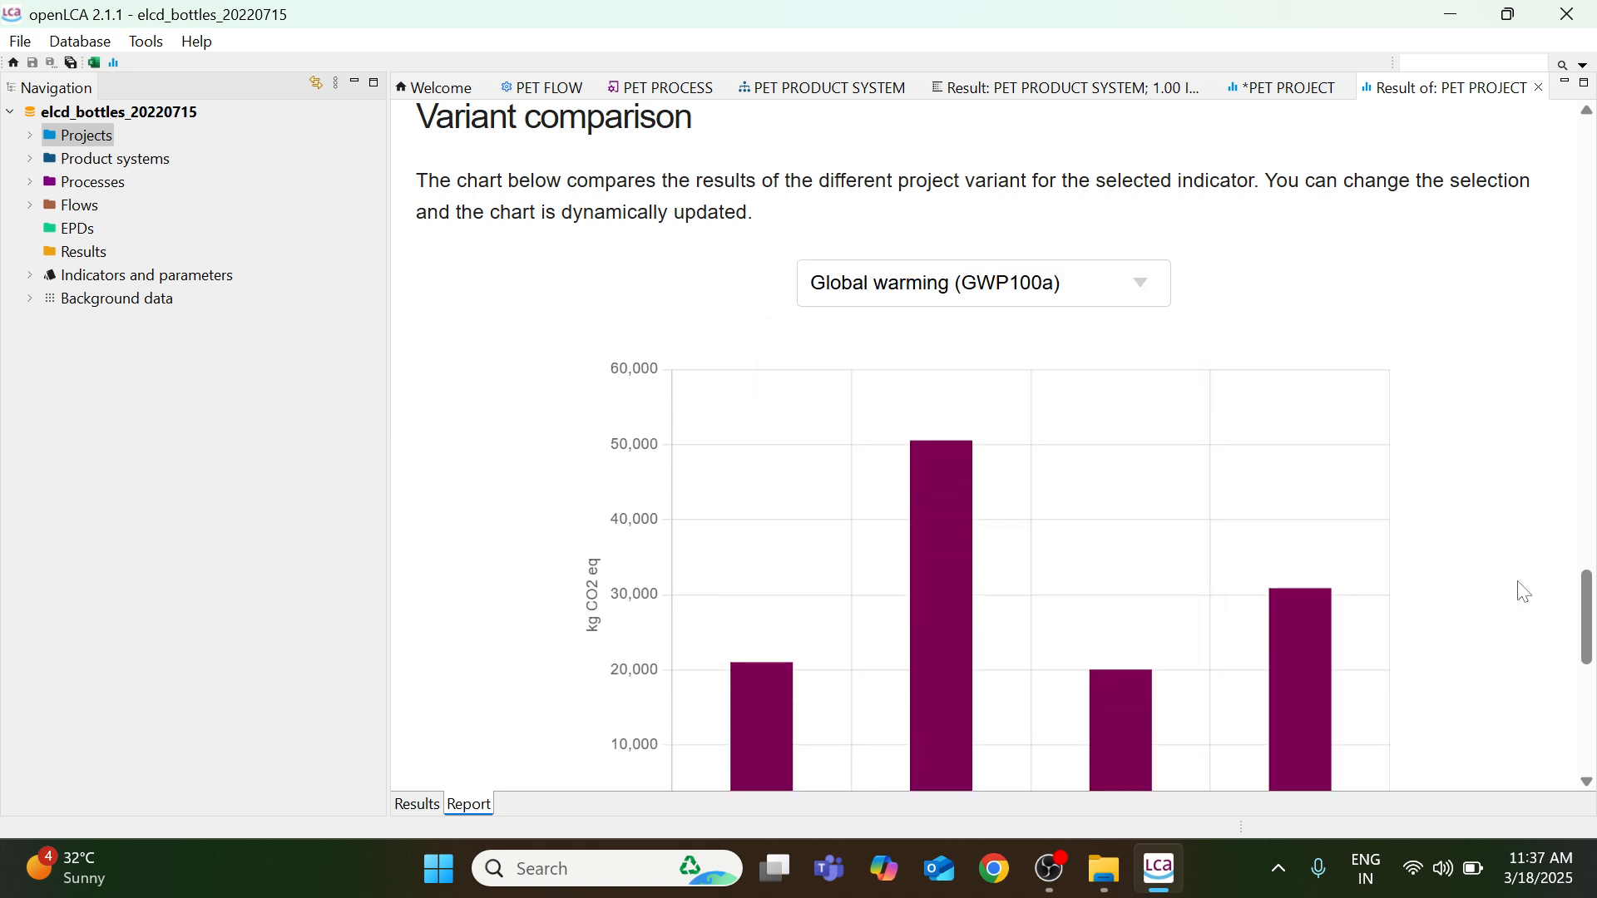
{"action": "scroll", "coordinate": [1519, 588], "scroll_direction": "down", "scroll_amount": 3}
{"action": "scroll", "coordinate": [1525, 592], "scroll_direction": "down", "scroll_amount": 5}
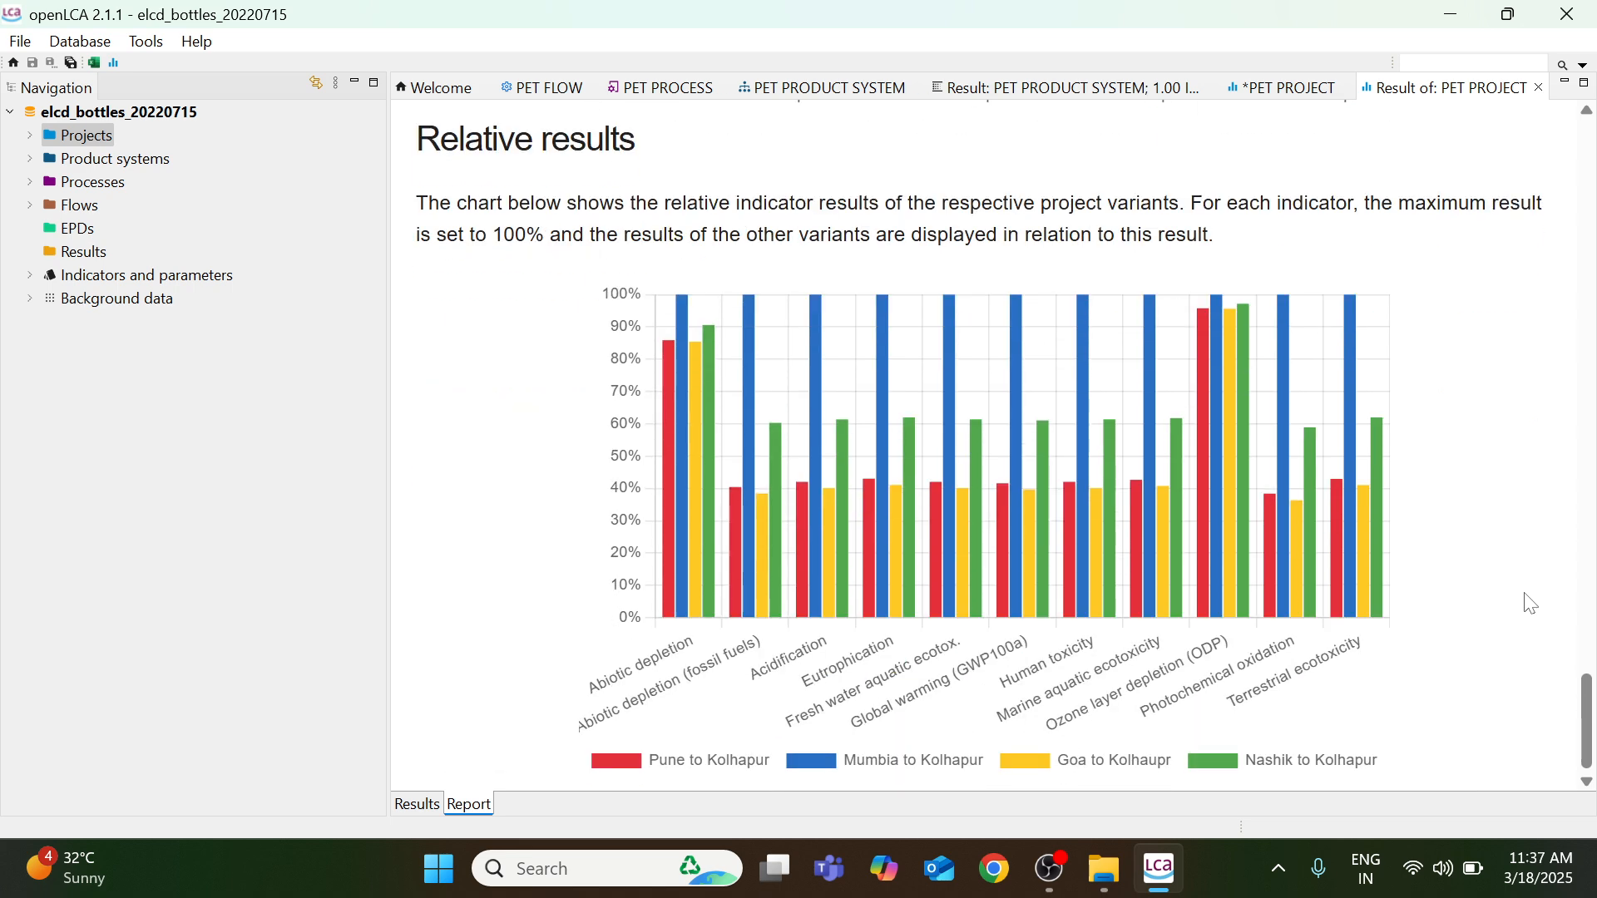
Print the report with Microsoft Print to PDF, saving it as "final report" in the LCA folder on the Desktop.
{"action": "scroll", "coordinate": [1531, 605], "scroll_direction": "up", "scroll_amount": 8}
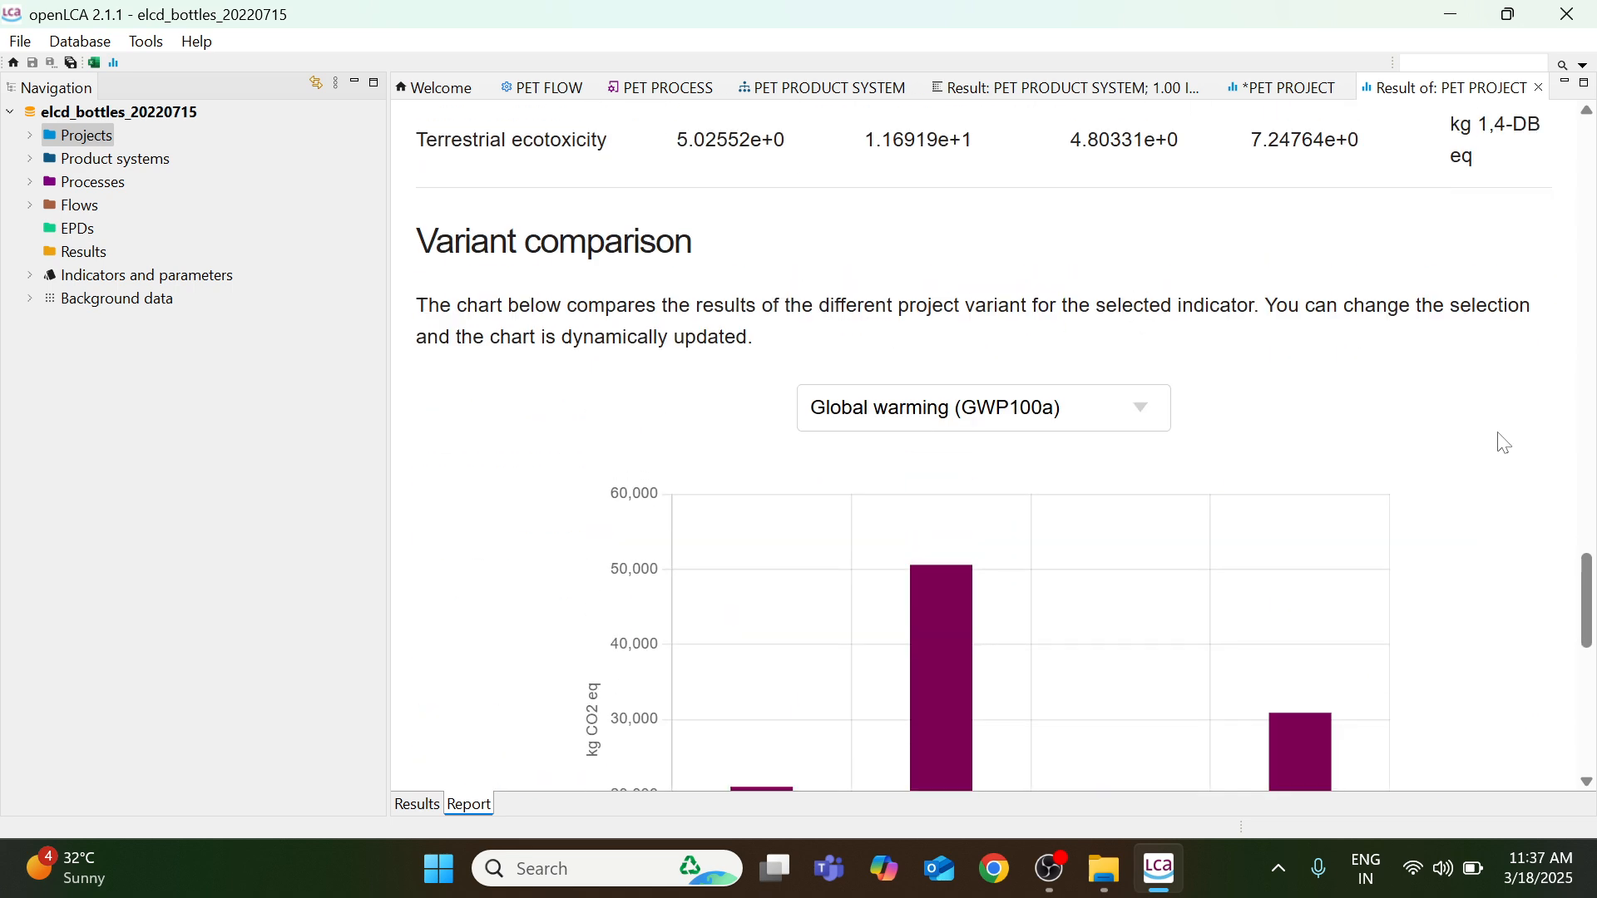
{"action": "right_click", "coordinate": [1502, 441]}
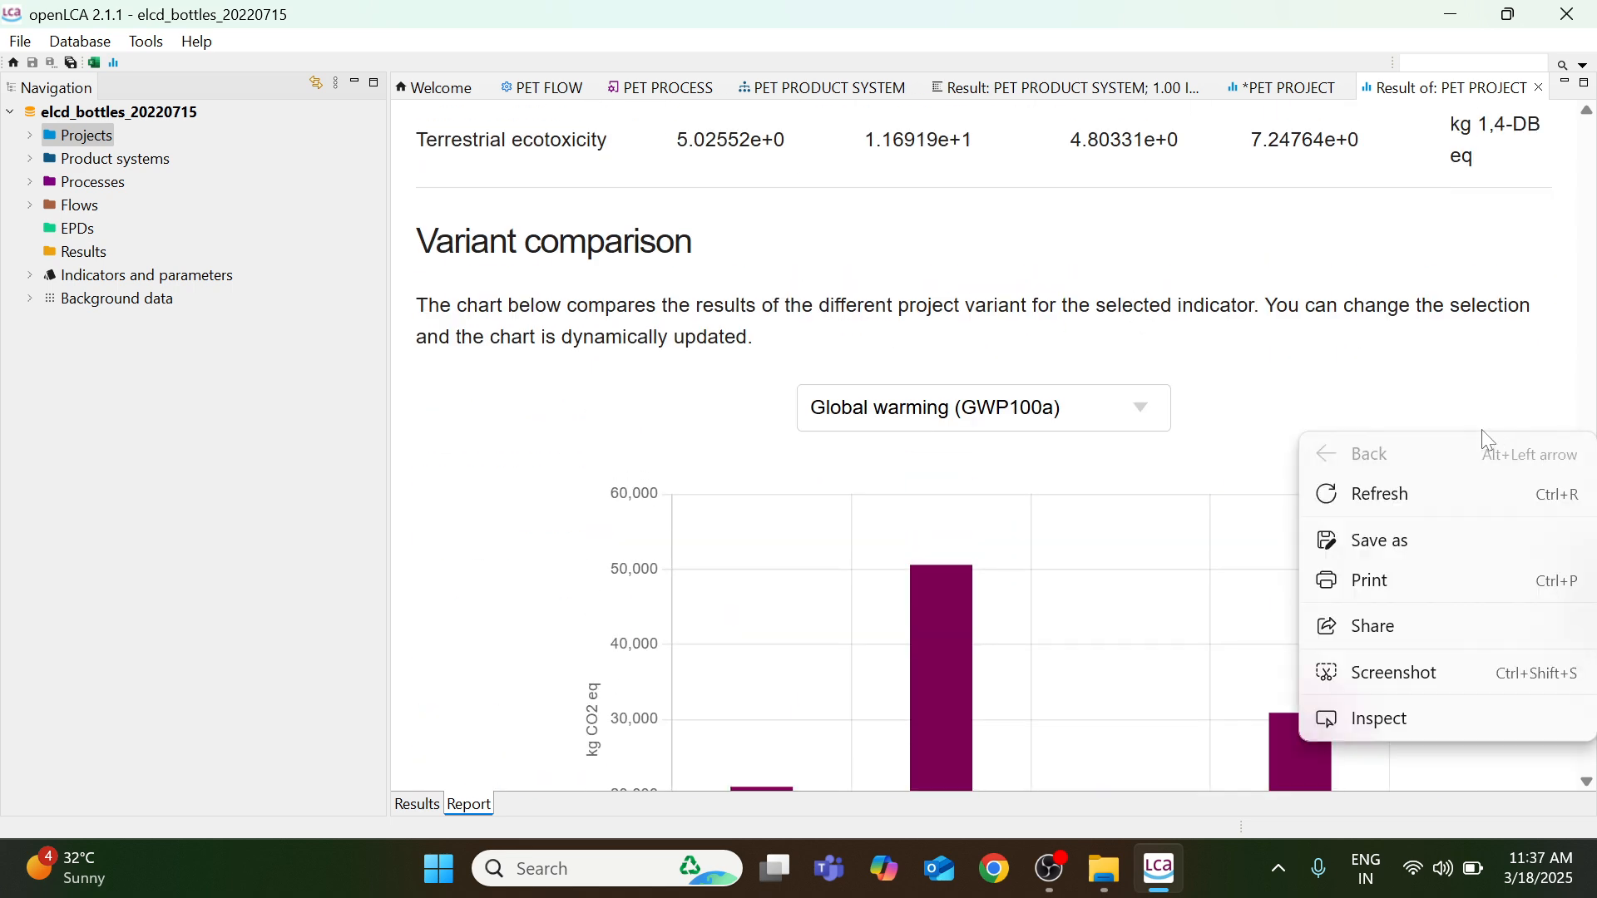
{"action": "left_click", "coordinate": [1401, 582]}
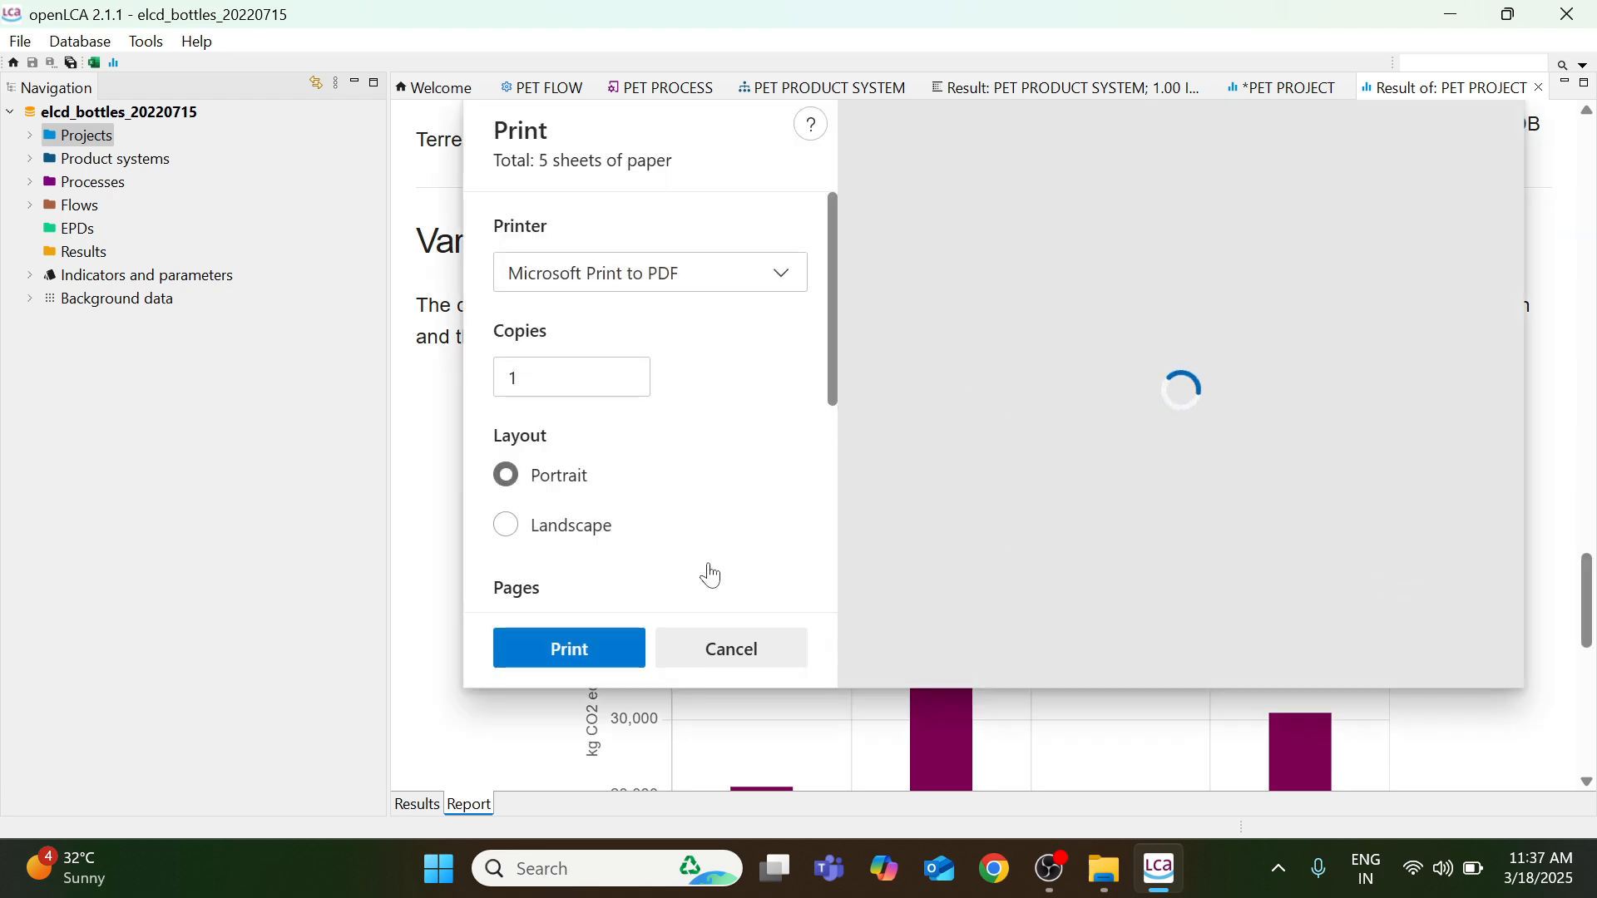
{"action": "left_click", "coordinate": [588, 652]}
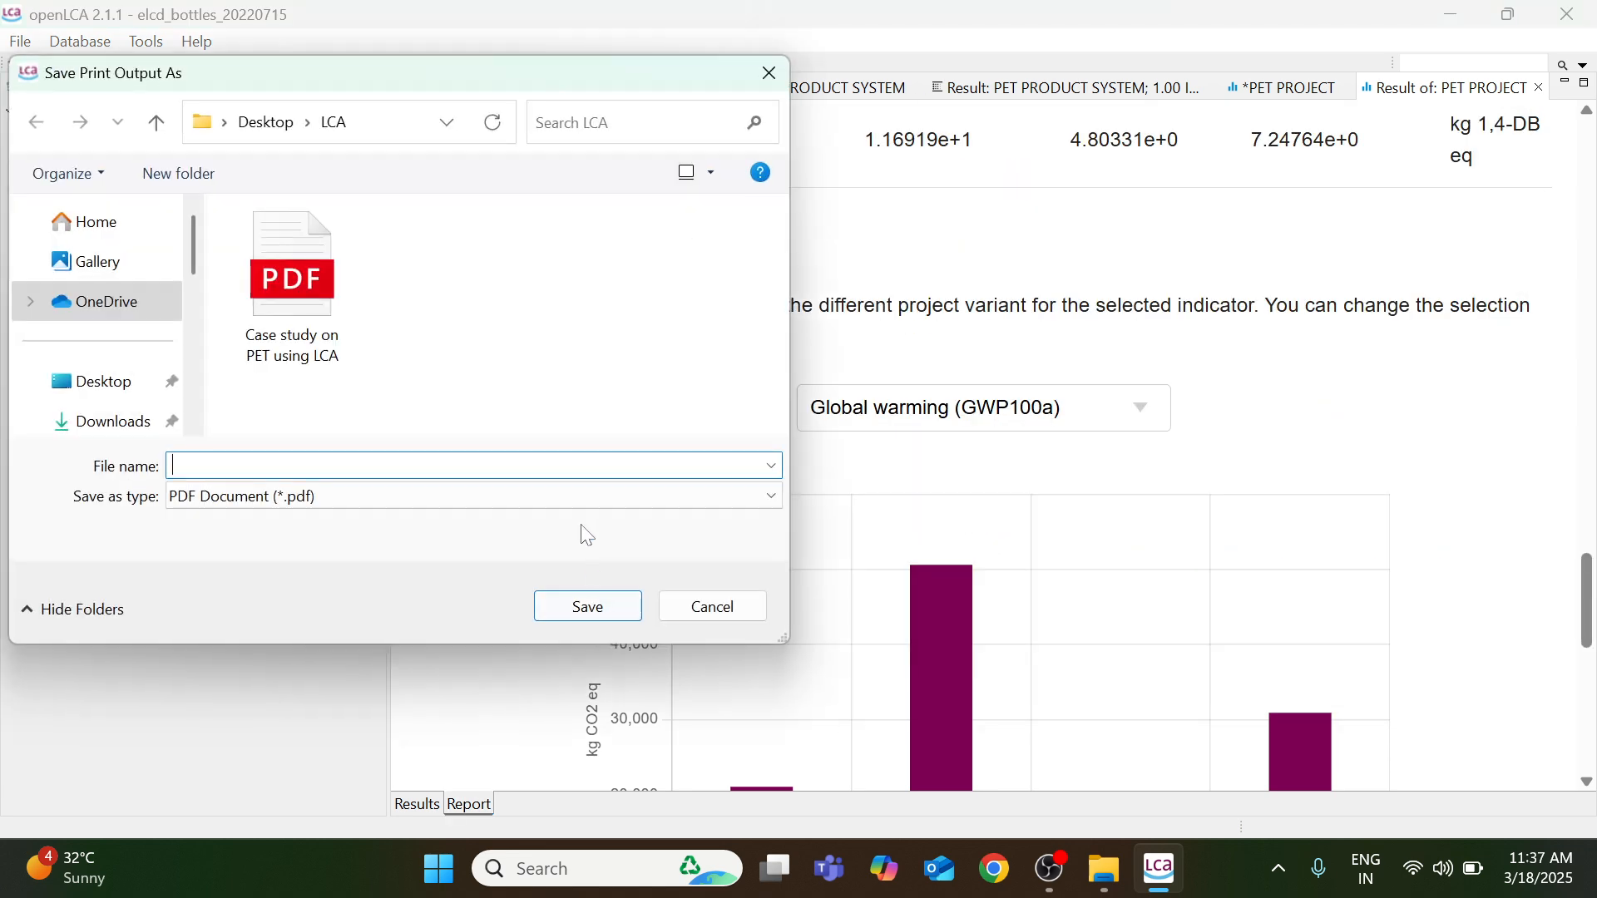
{"action": "type", "text": "final report"}
{"action": "left_click", "coordinate": [99, 381]}
{"action": "left_click", "coordinate": [292, 268]}
{"action": "left_click", "coordinate": [589, 606]}
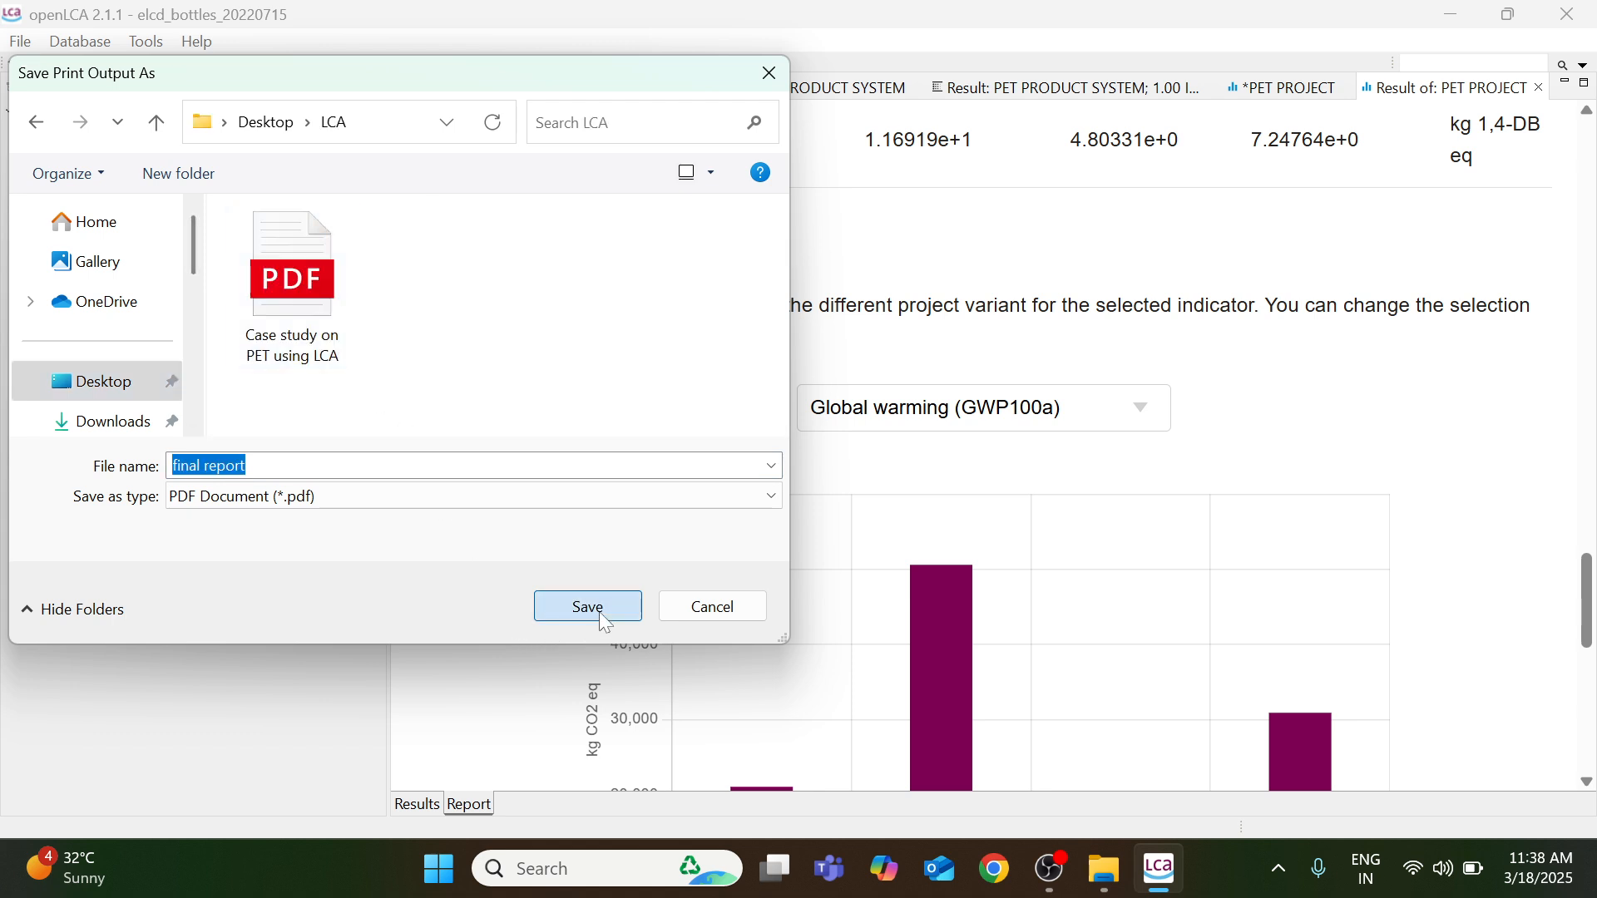
{"action": "left_click", "coordinate": [592, 607]}
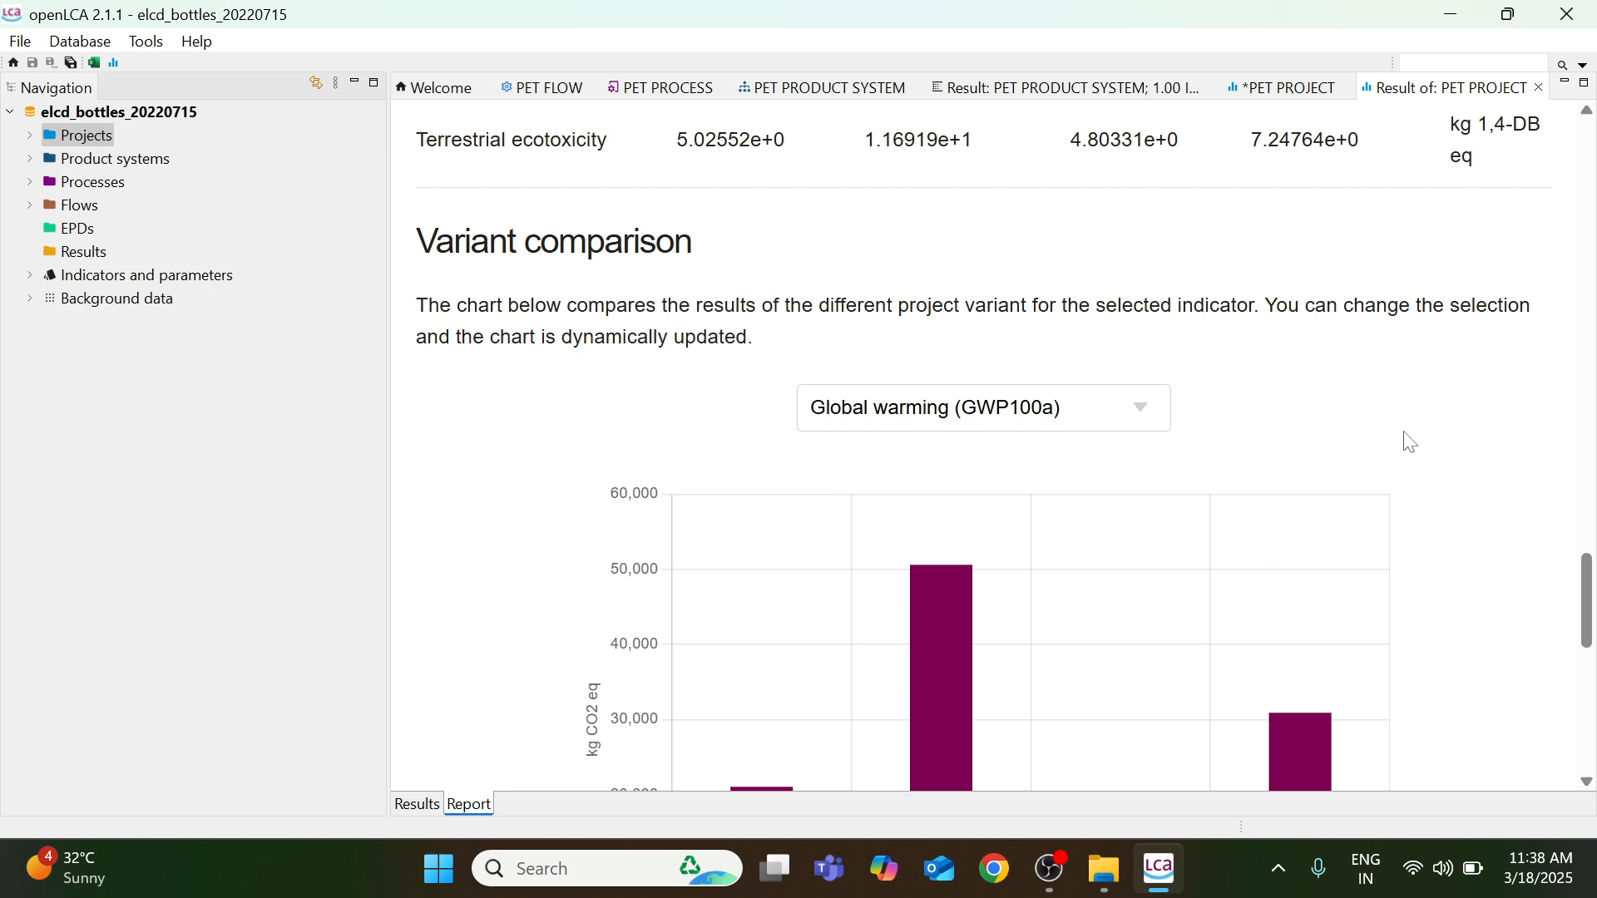
Show Ozone layer depletion (ODP) in the variant comparison chart and compare the variants with the relative results.
{"action": "left_click", "coordinate": [1142, 412]}
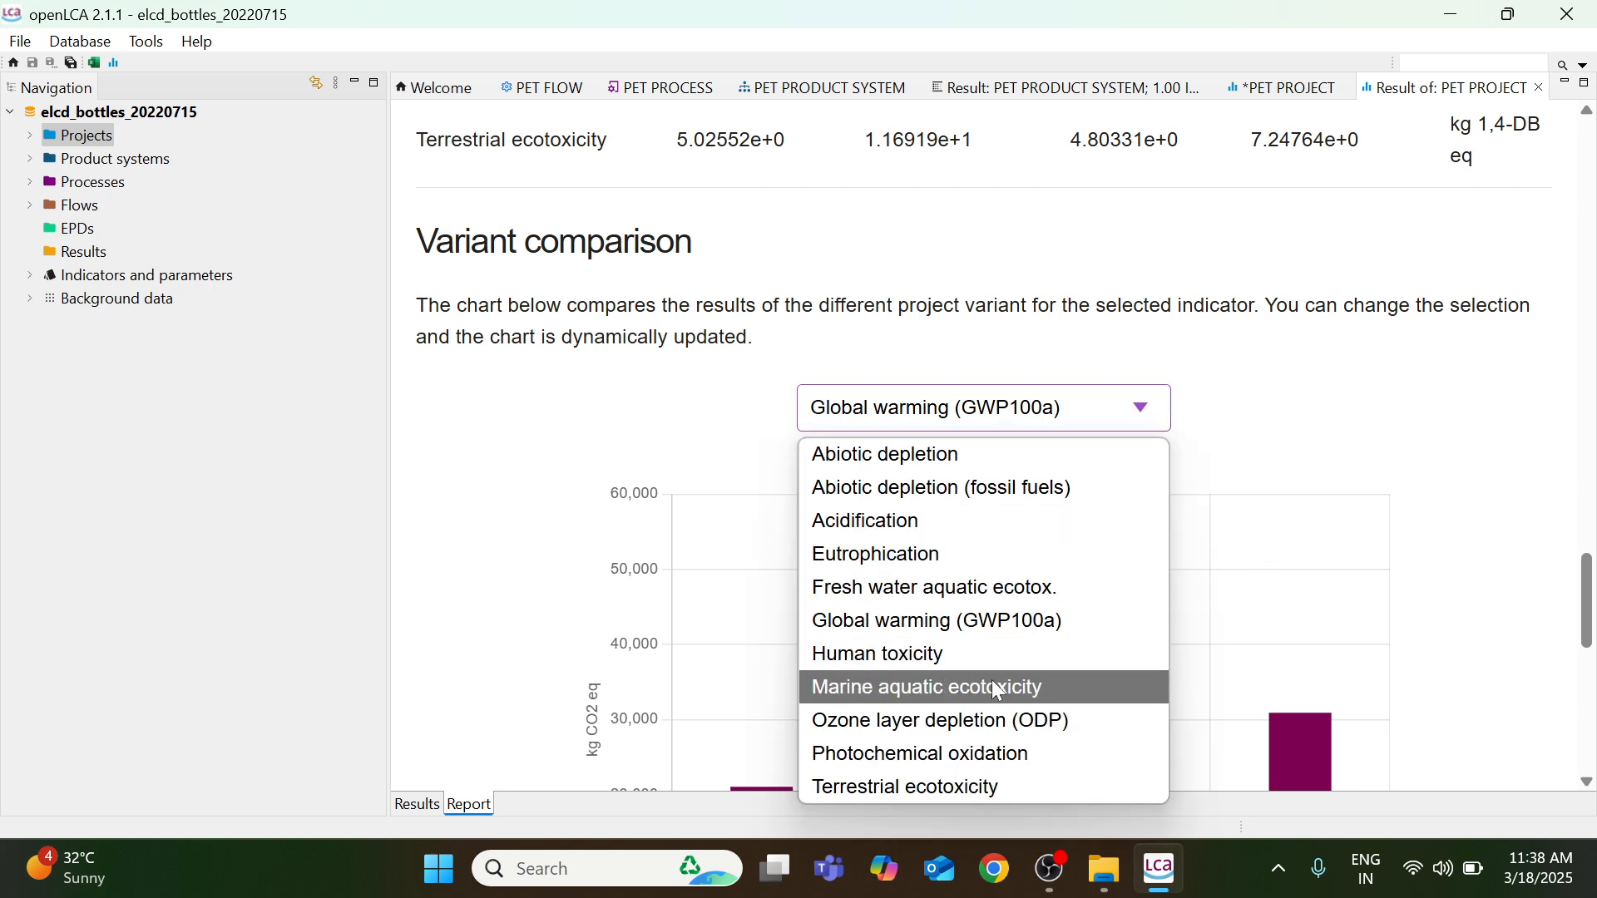
{"action": "left_click", "coordinate": [1514, 532]}
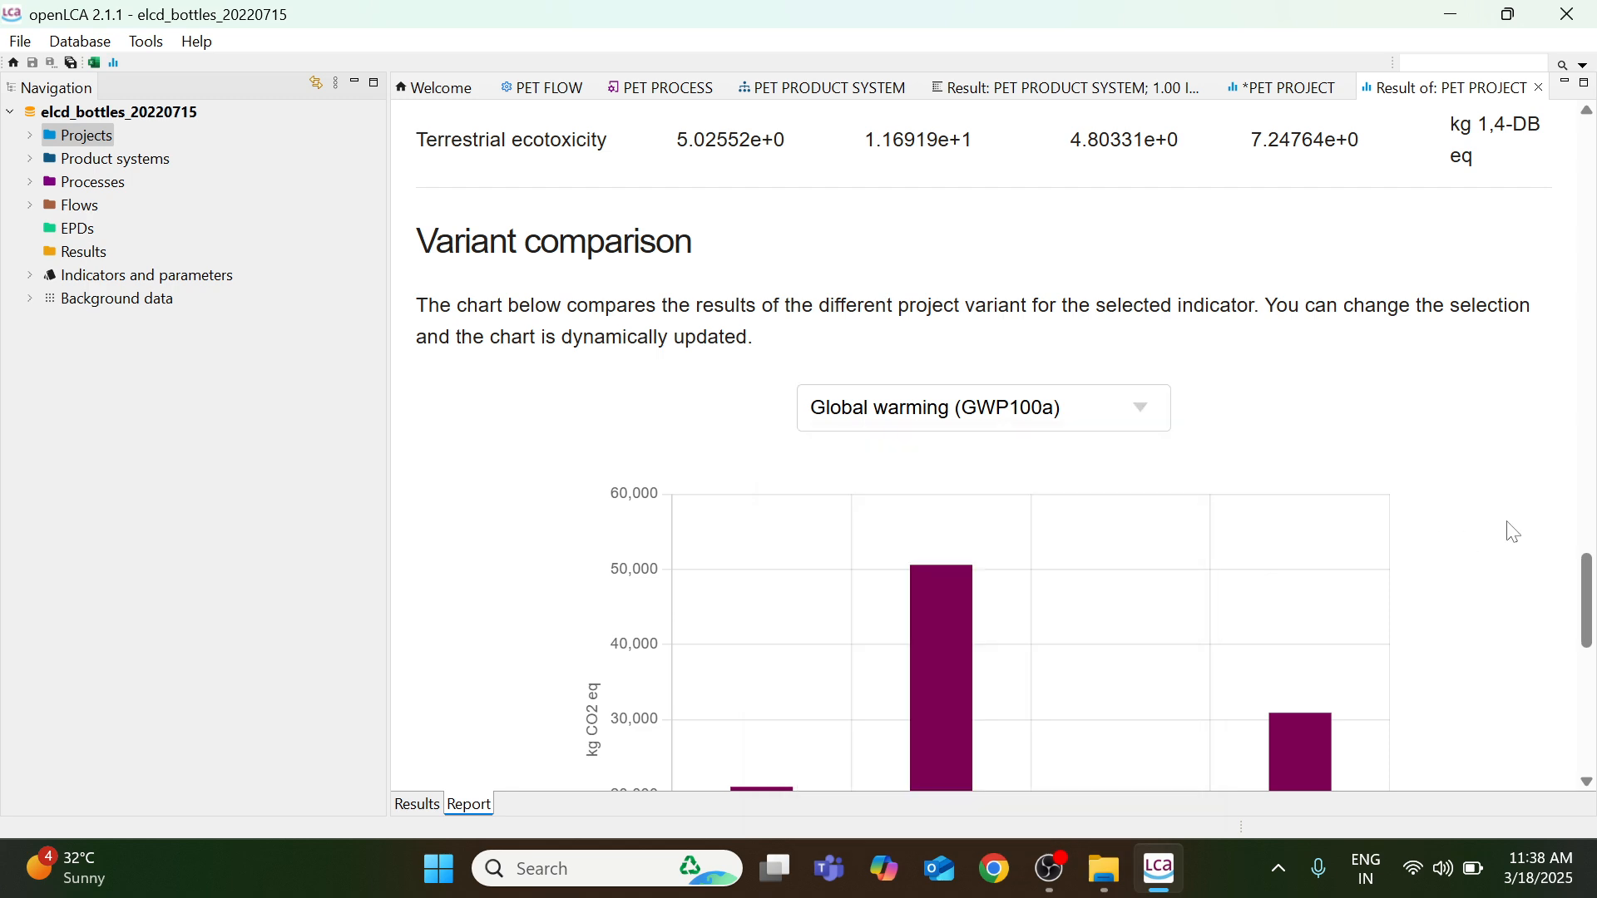
{"action": "scroll", "coordinate": [1514, 533], "scroll_direction": "down", "scroll_amount": 8}
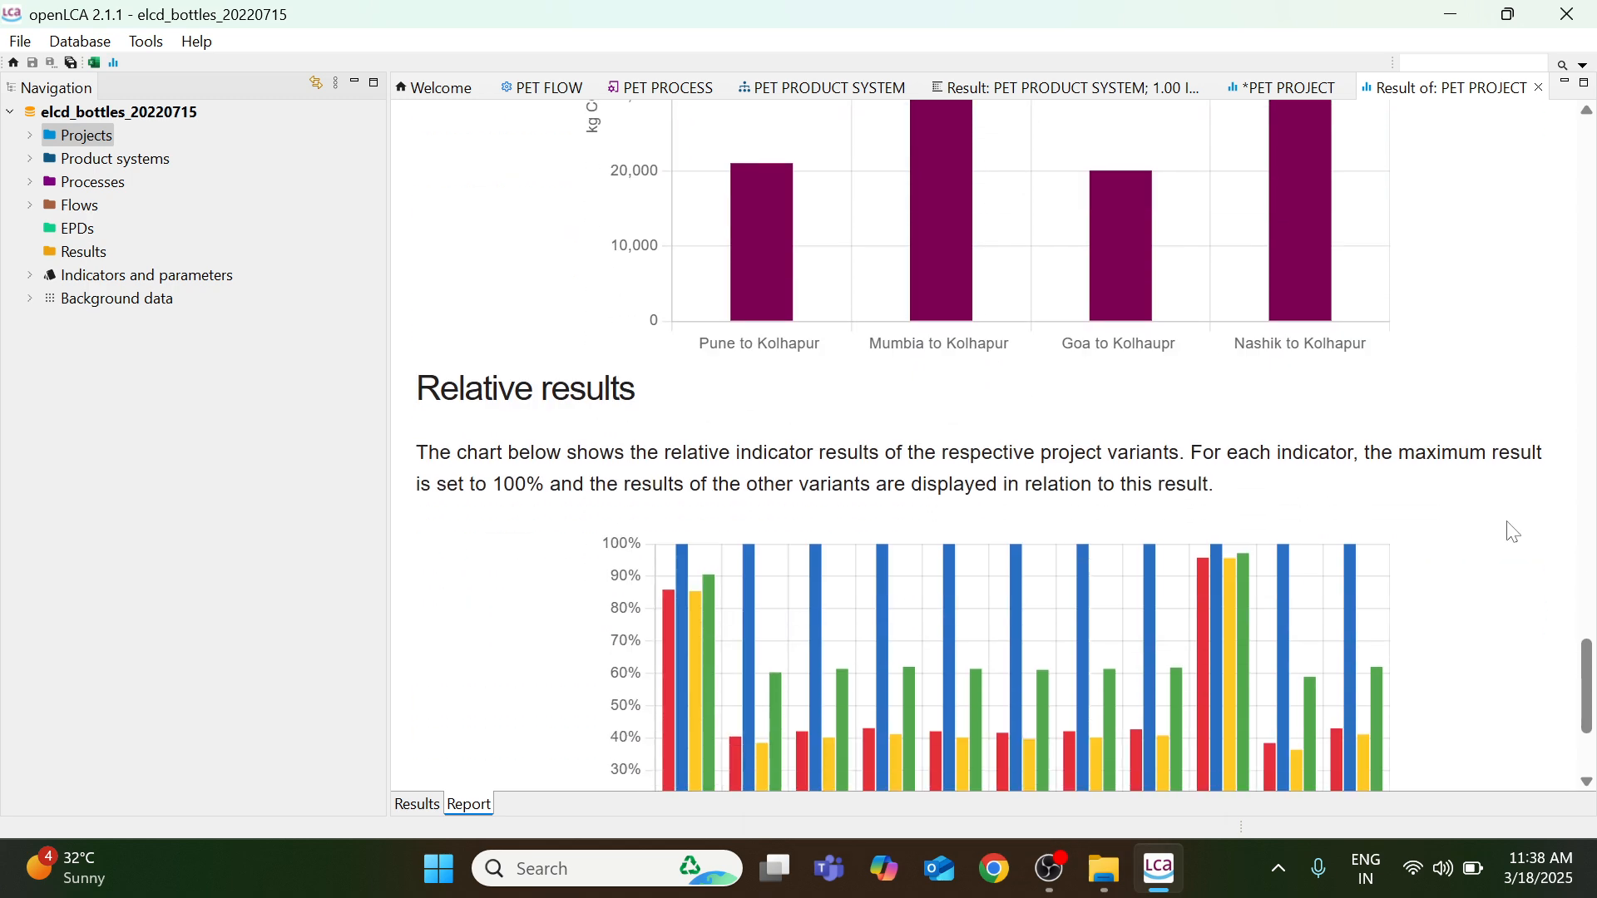
{"action": "scroll", "coordinate": [1467, 540], "scroll_direction": "up", "scroll_amount": 8}
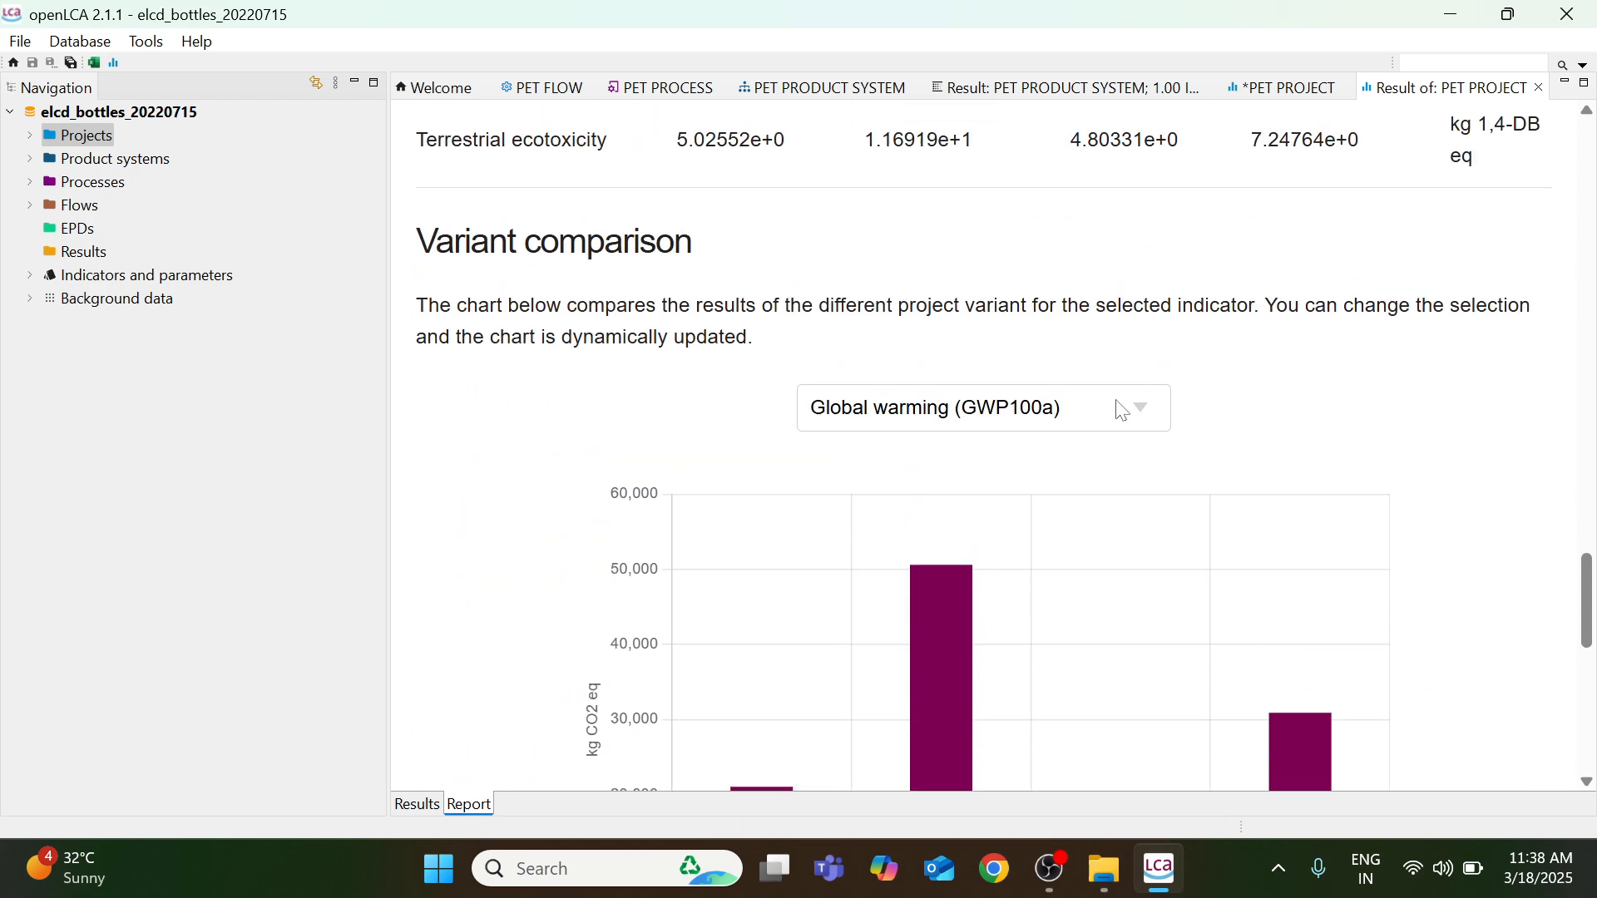
{"action": "left_click", "coordinate": [1119, 409]}
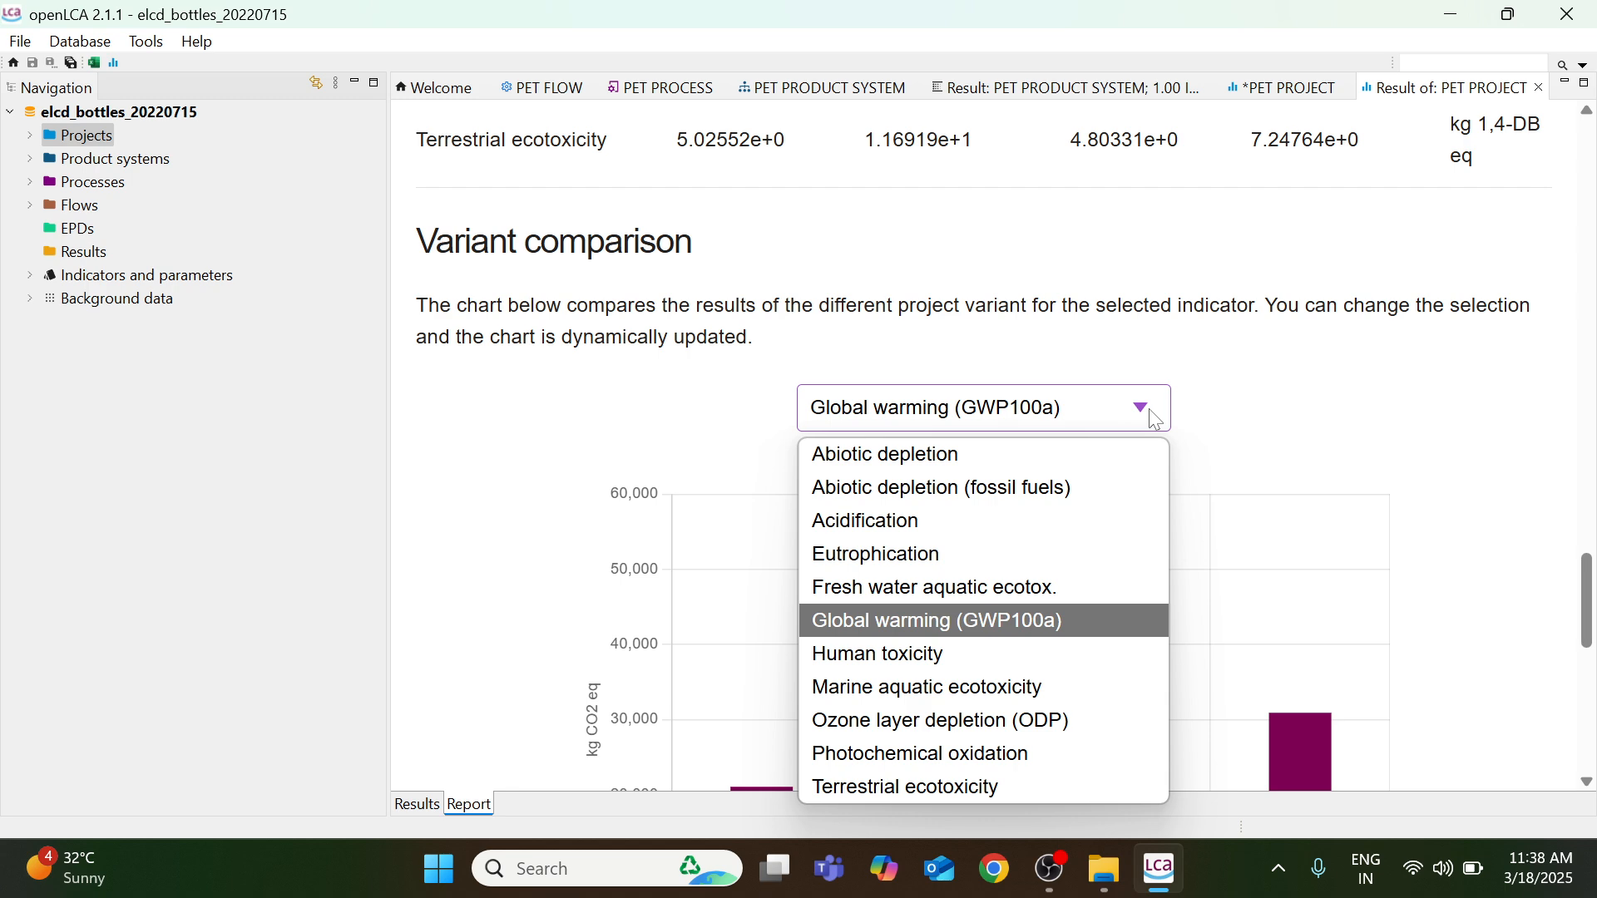
{"action": "left_click", "coordinate": [959, 734]}
{"action": "scroll", "coordinate": [1558, 578], "scroll_direction": "down", "scroll_amount": 5}
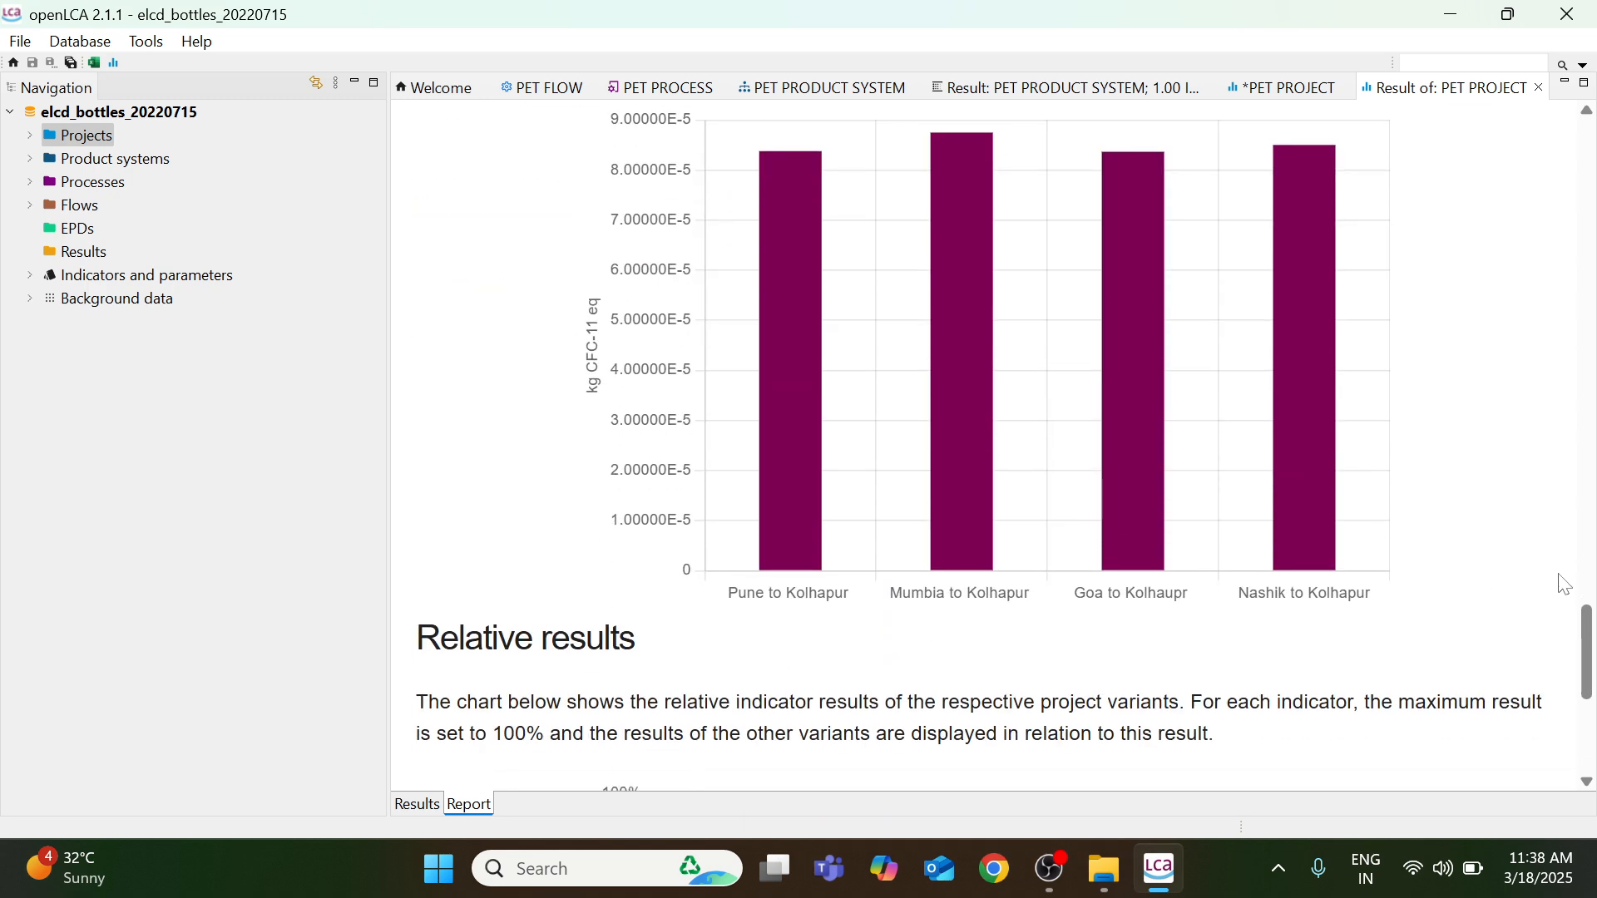
{"action": "scroll", "coordinate": [1564, 584], "scroll_direction": "up", "scroll_amount": 2}
{"action": "scroll", "coordinate": [1564, 584], "scroll_direction": "down", "scroll_amount": 7}
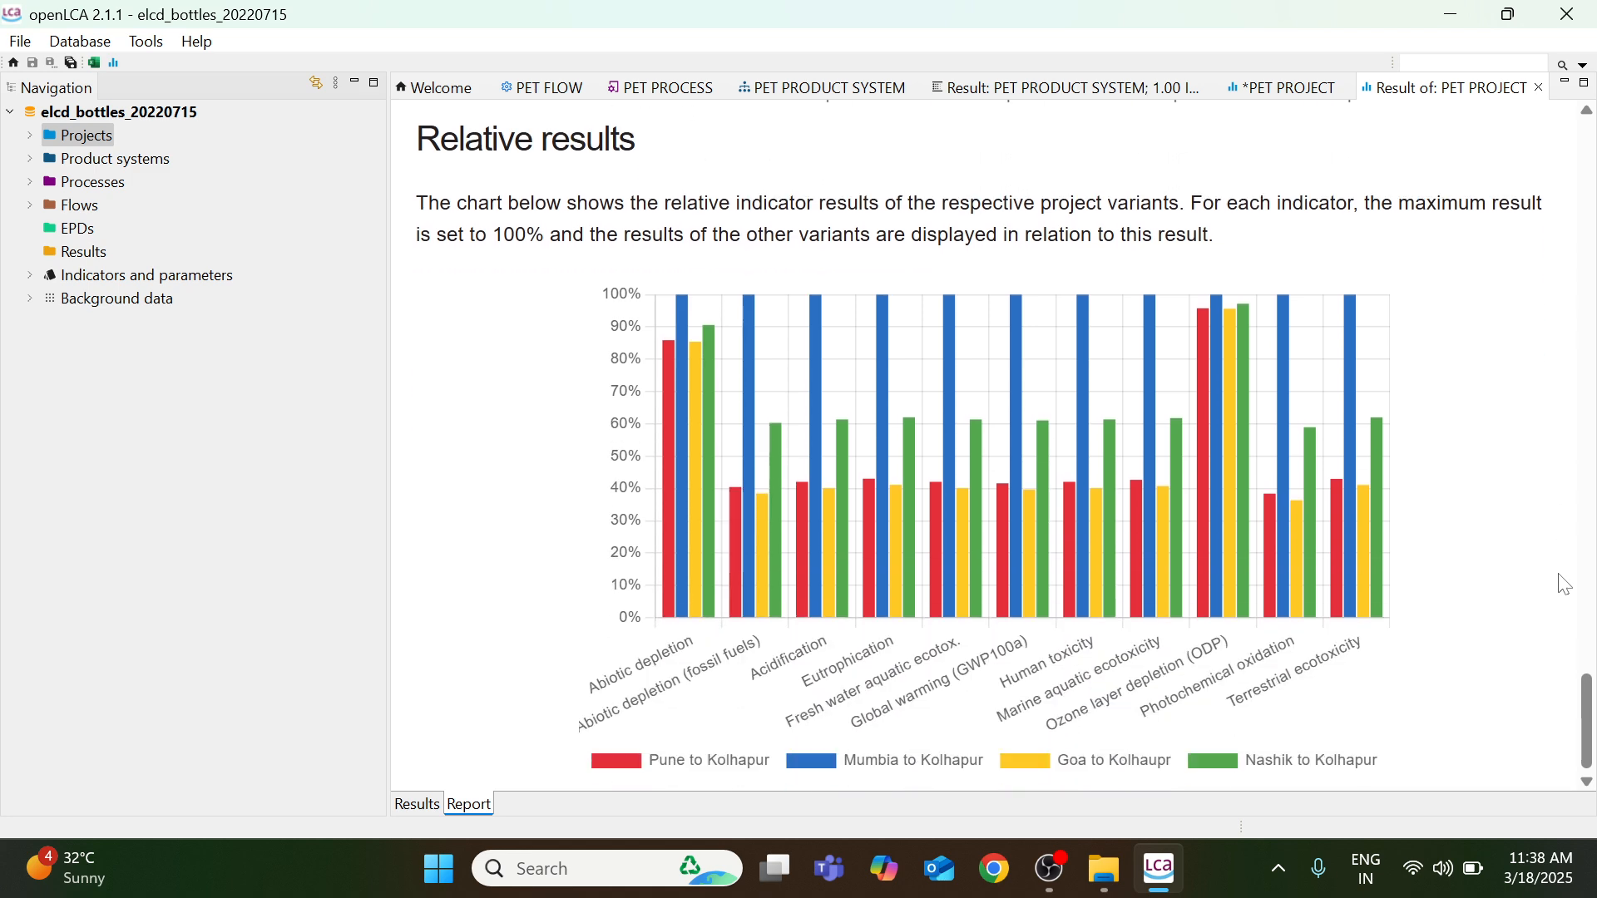
Show Photochemical oxidation in the variant comparison chart and check the variants against the relative results chart.
{"action": "scroll", "coordinate": [1564, 584], "scroll_direction": "up", "scroll_amount": 5}
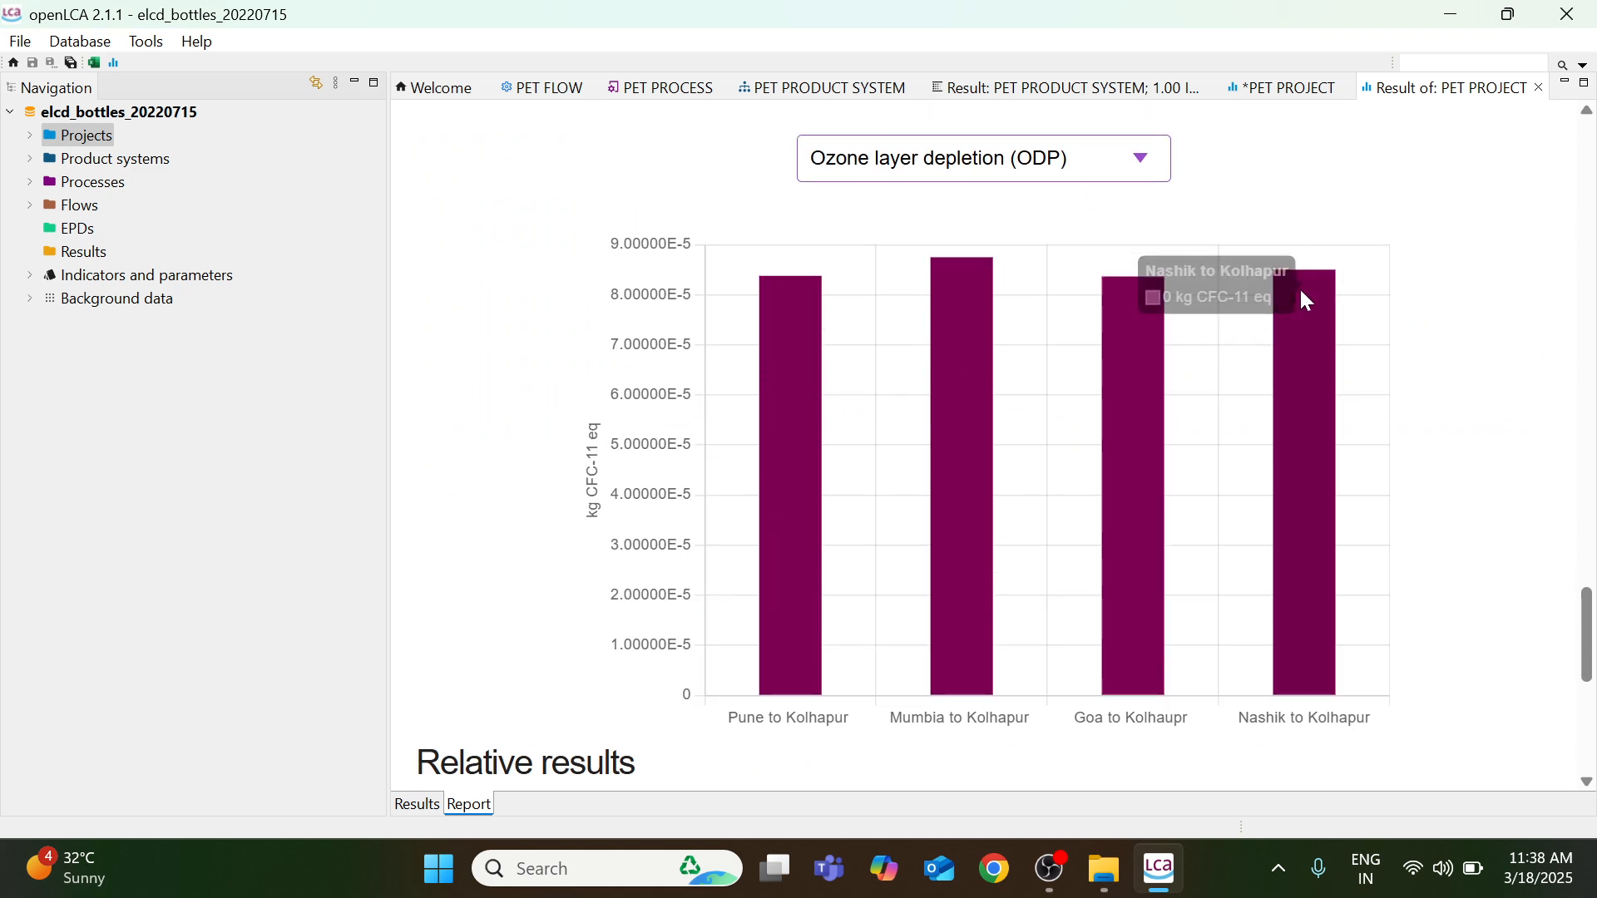
{"action": "left_click", "coordinate": [1159, 173]}
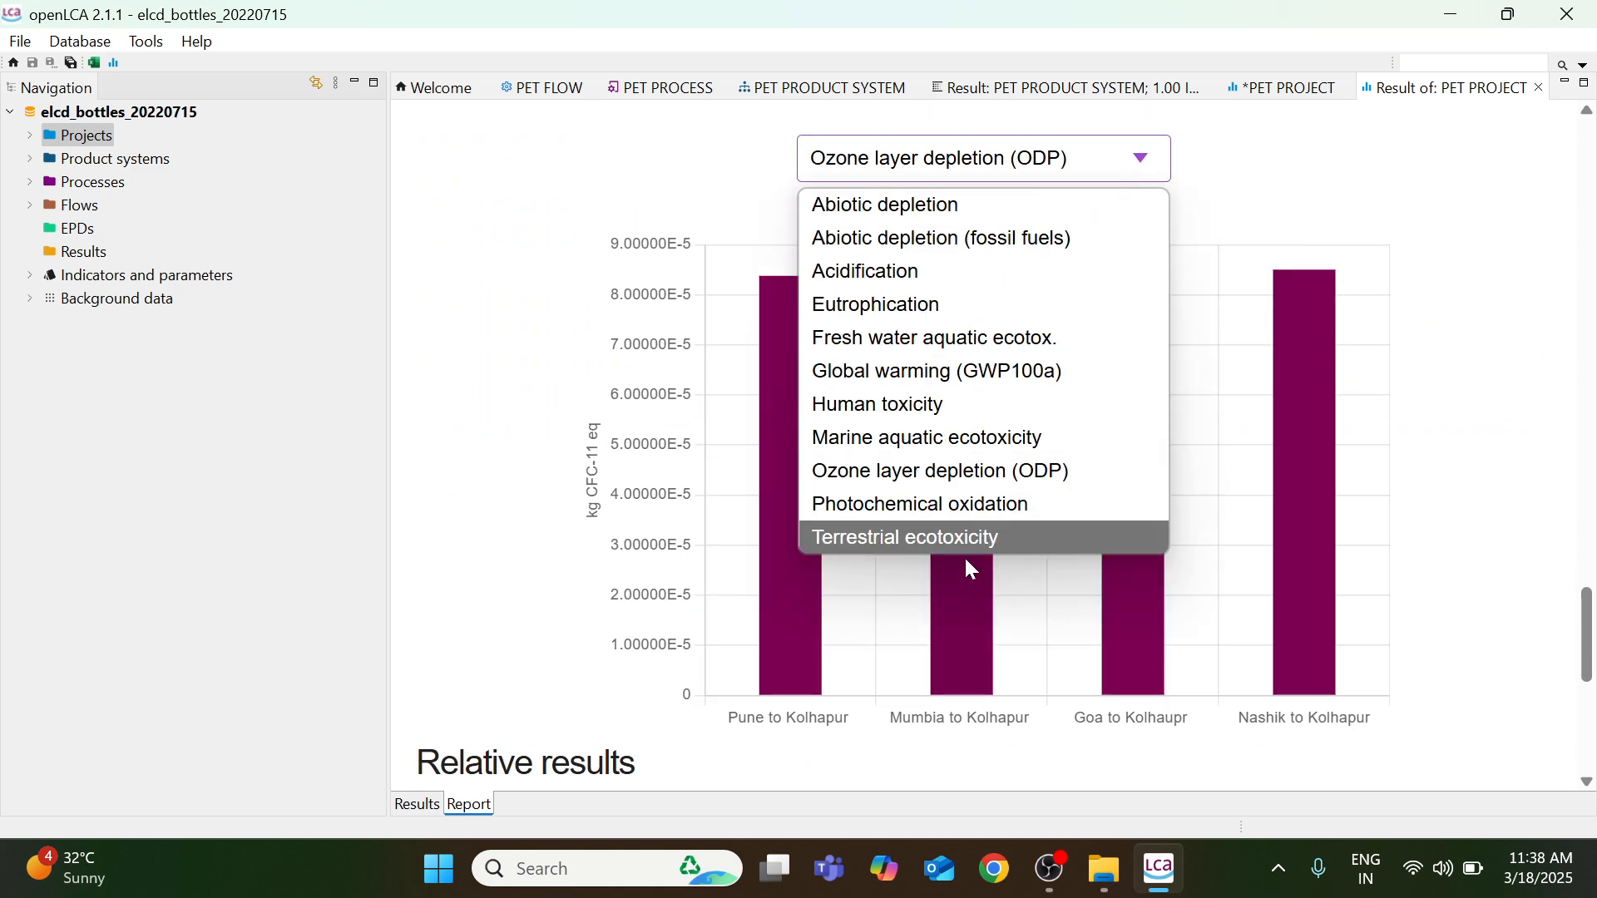
{"action": "left_click", "coordinate": [984, 516]}
{"action": "scroll", "coordinate": [1527, 613], "scroll_direction": "down", "scroll_amount": 4}
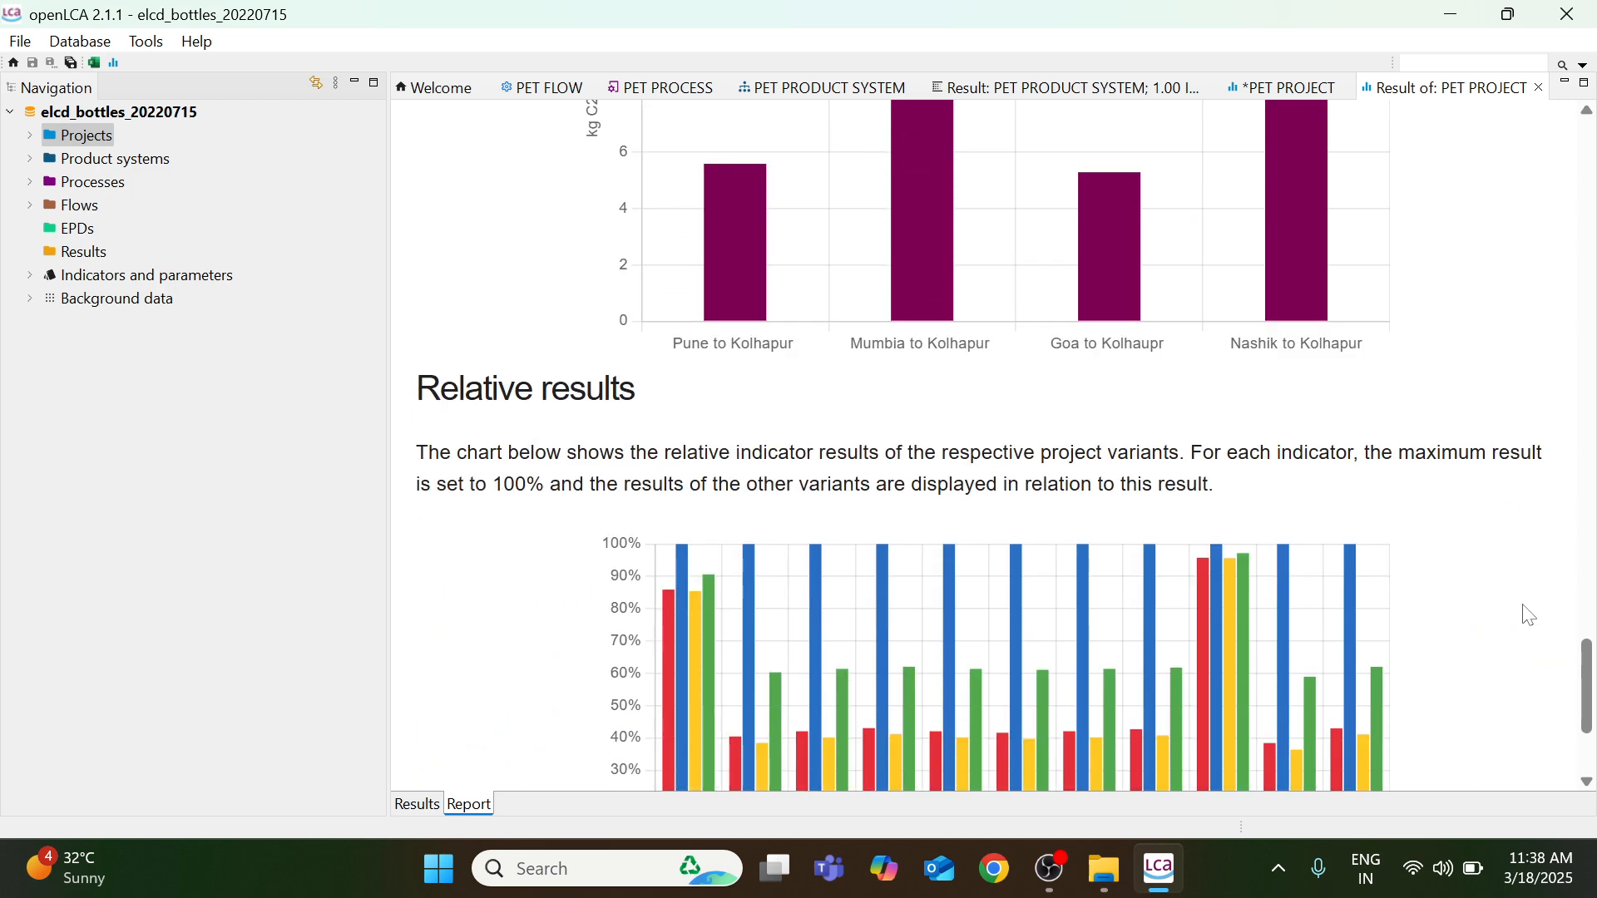
{"action": "scroll", "coordinate": [1529, 616], "scroll_direction": "down", "scroll_amount": 3}
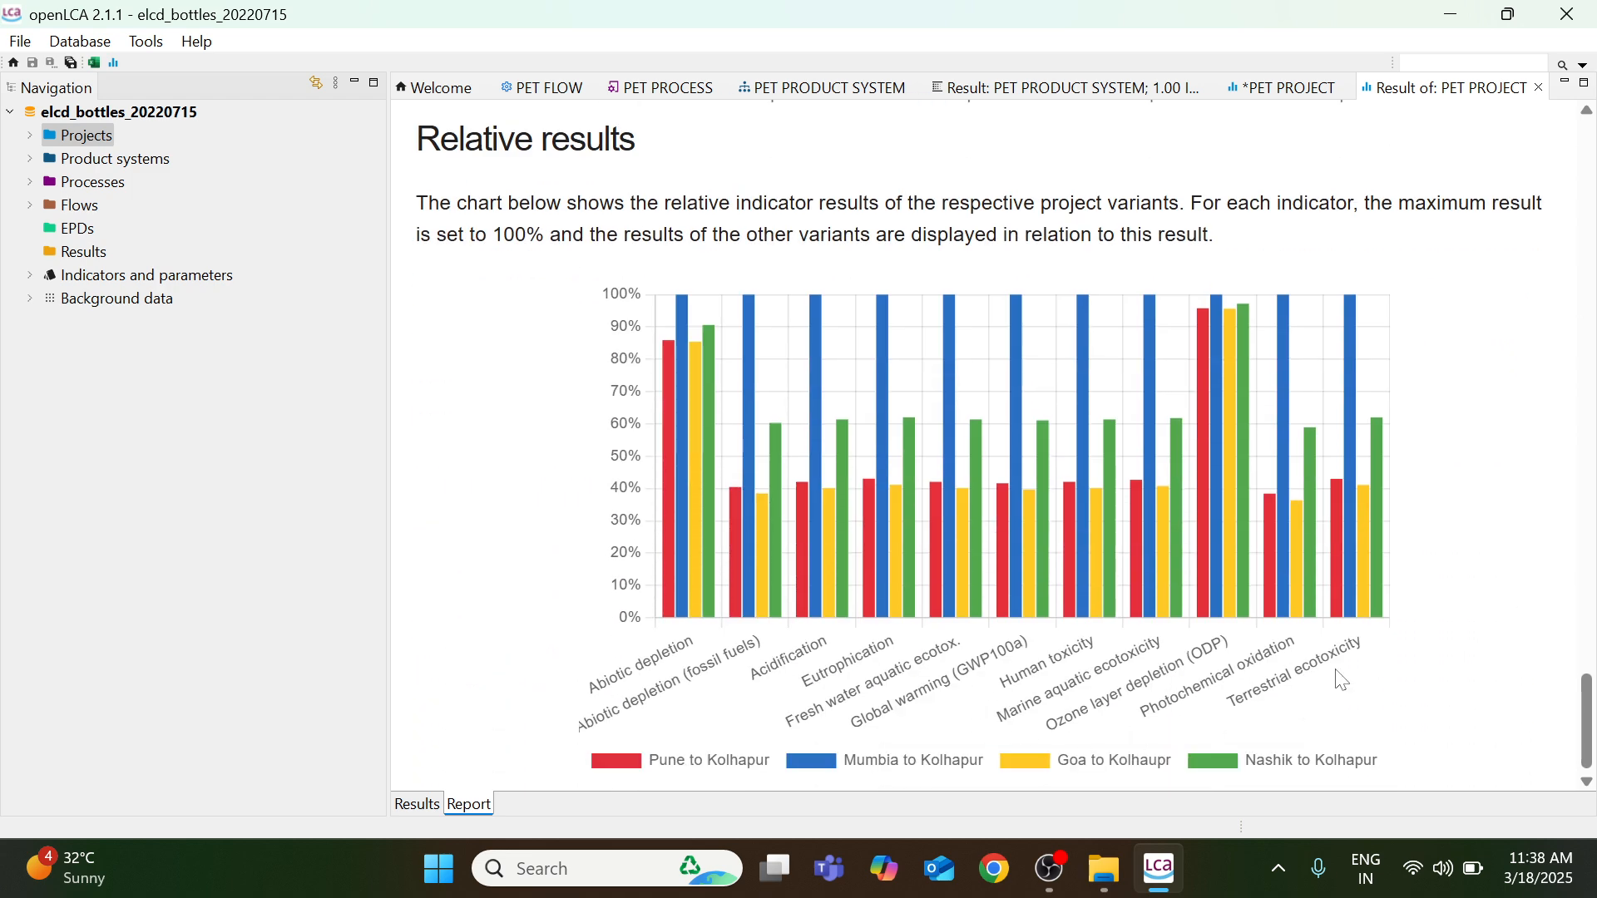
{"action": "scroll", "coordinate": [1515, 636], "scroll_direction": "up", "scroll_amount": 6}
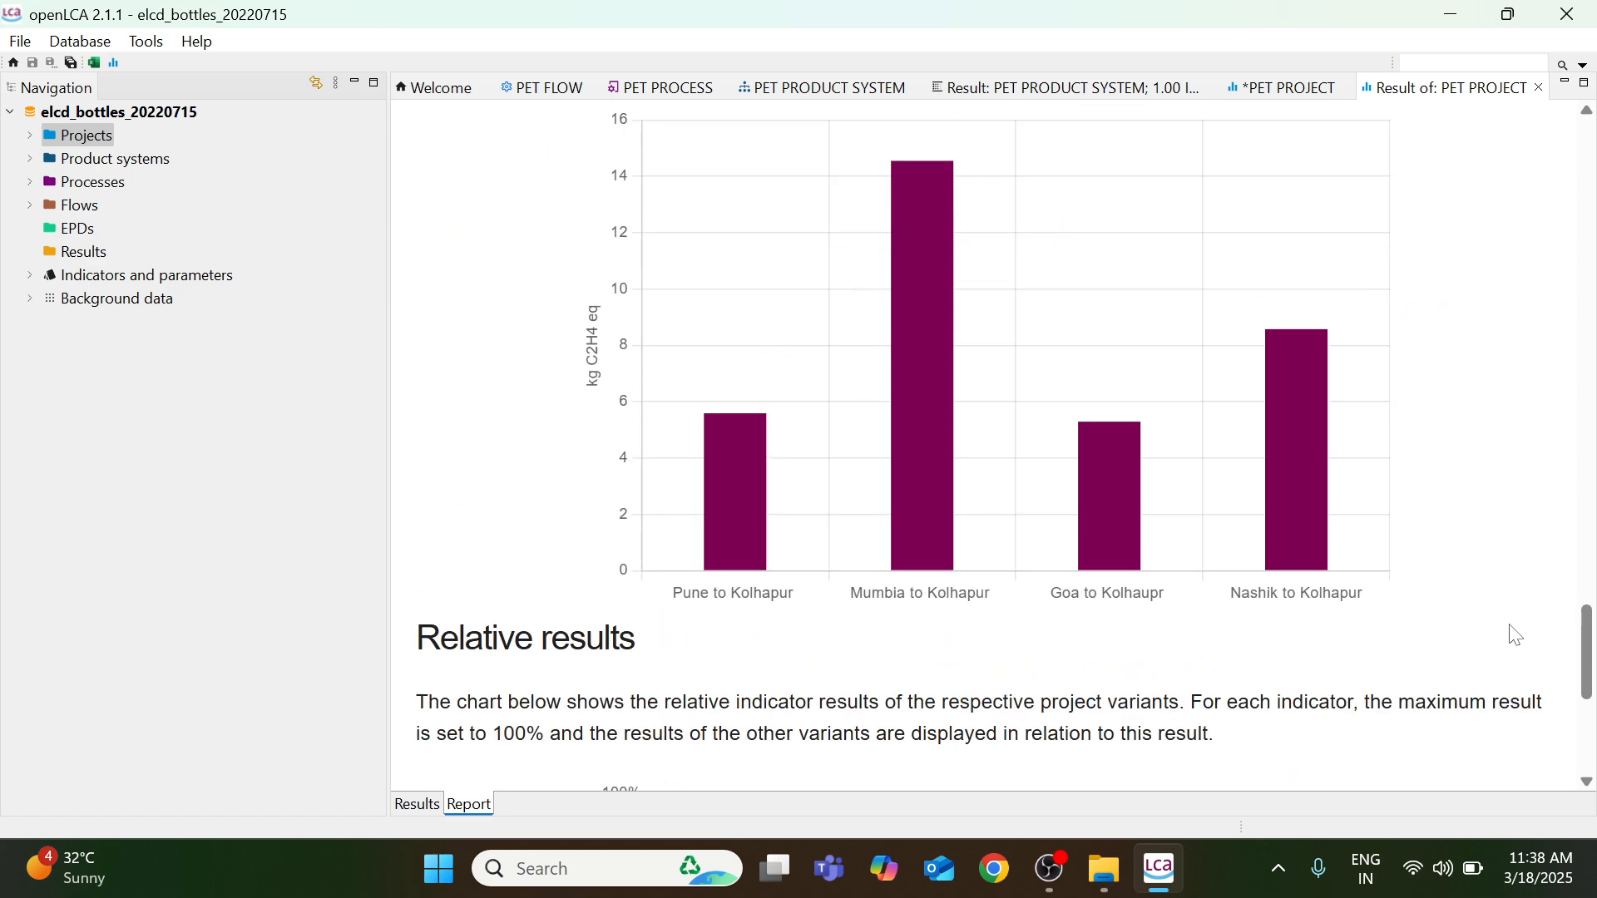
{"action": "scroll", "coordinate": [1516, 635], "scroll_direction": "down", "scroll_amount": 6}
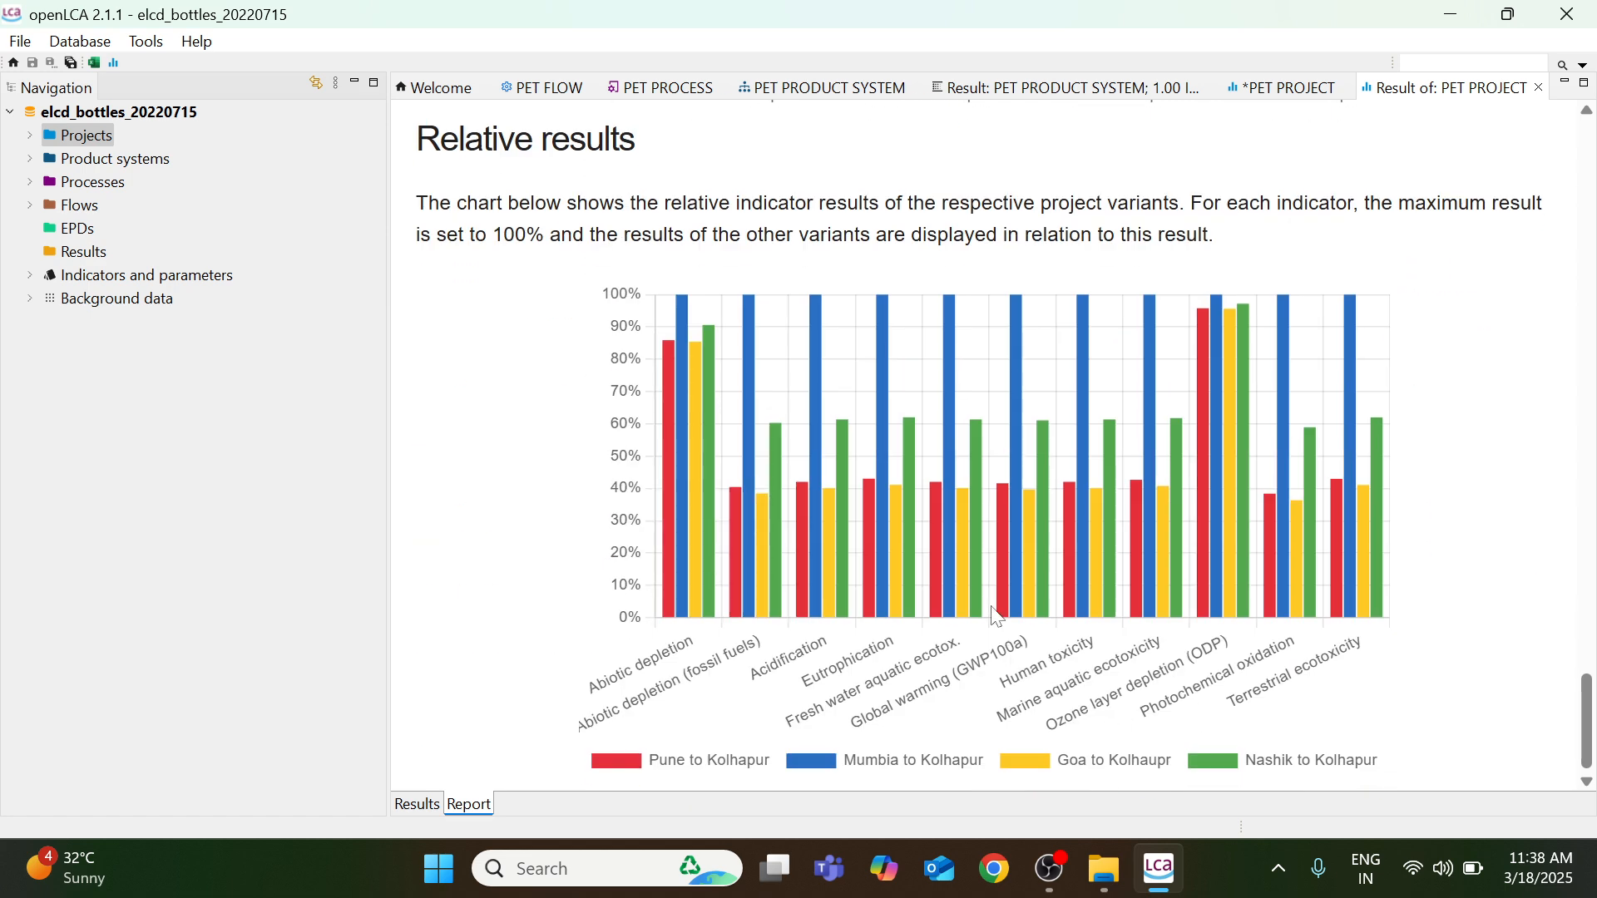